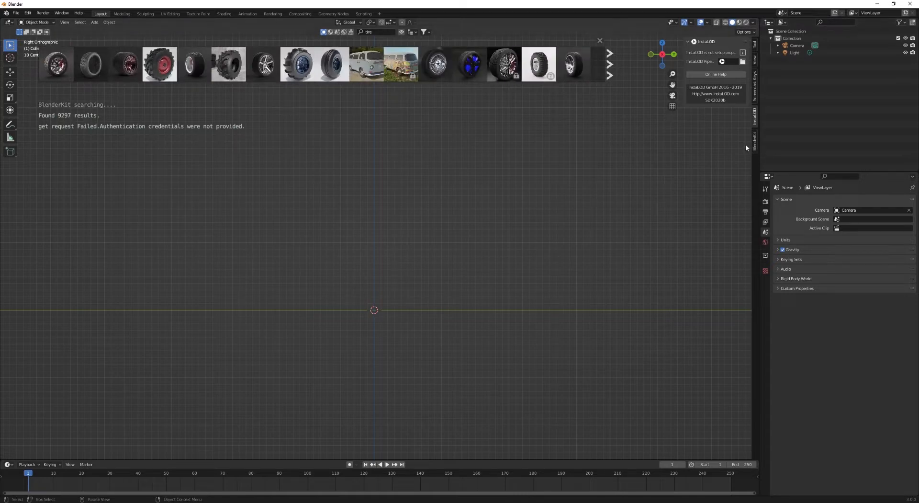
# Step: Log in to BlenderKit and add the Tire / Tyre model from the search results at the scene origin
pyautogui.click(754, 142)
pyautogui.click(703, 63)
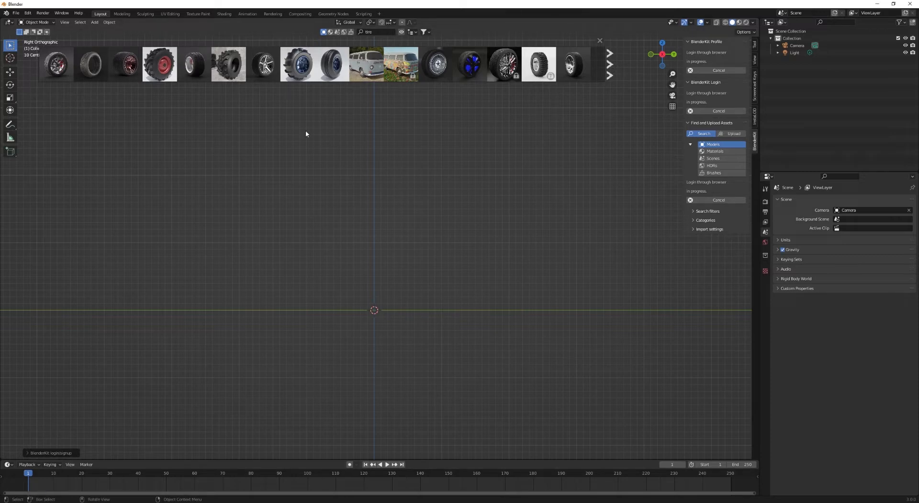
pyautogui.click(101, 70)
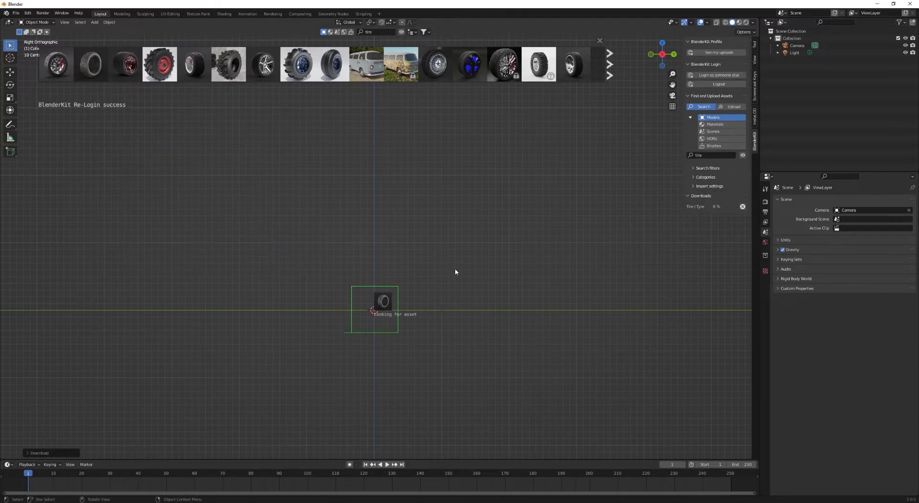
# Step: Raise the Tire / Tyre model about 0.334 m along Z so its tread rests on the ground line
pyautogui.scroll(3, 398, 302)
pyautogui.keyDown('shift'); pyautogui.moveTo(372, 320); pyautogui.dragTo(432, 191, button='middle'); pyautogui.keyUp('shift')
pyautogui.scroll(4, 433, 191)
pyautogui.click(425, 187)
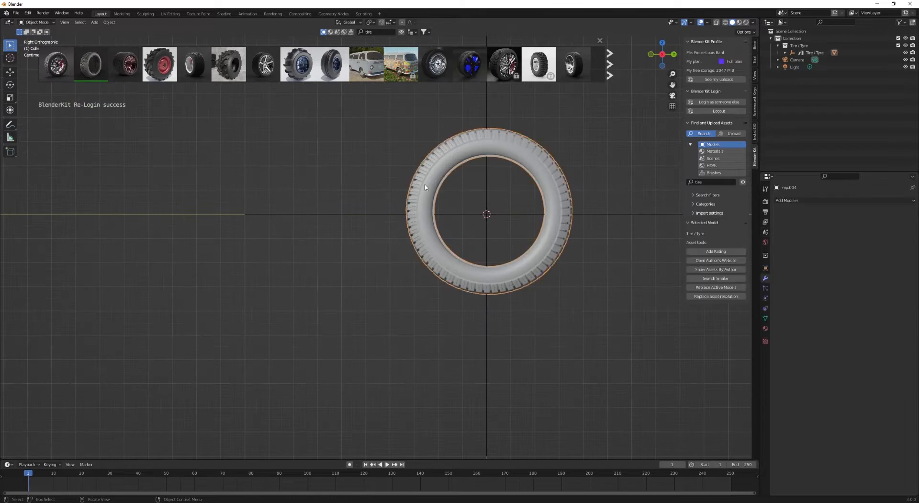
pyautogui.click(382, 213)
pyautogui.press('g')
pyautogui.press('z')
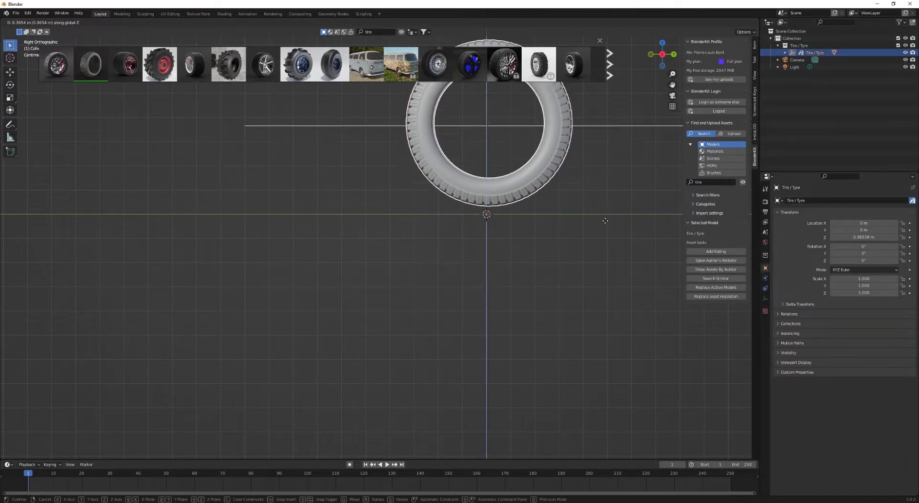
pyautogui.click(601, 228)
pyautogui.click(601, 228)
pyautogui.keyDown('shift'); pyautogui.moveTo(474, 143); pyautogui.dragTo(379, 258, button='middle'); pyautogui.keyUp('shift')
pyautogui.scroll(1, 360, 105)
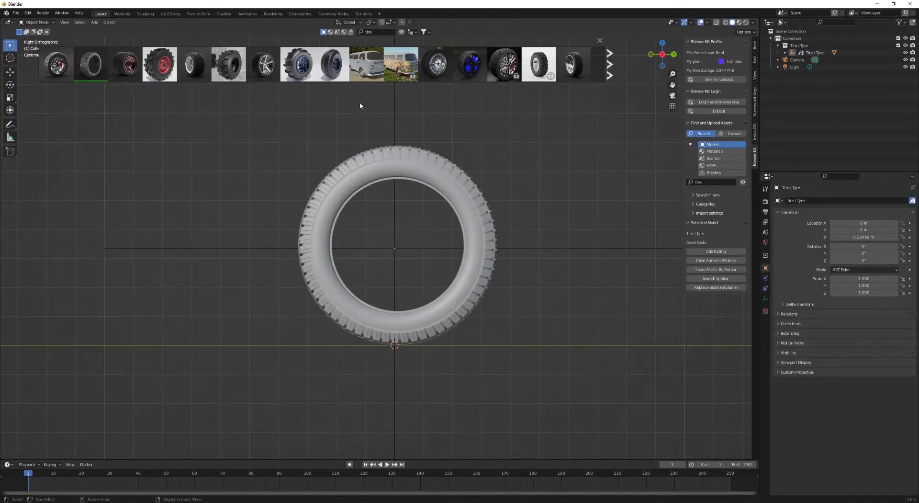
# Step: Hide the BlenderKit asset bar and import the Volkswagen Touareg Hybrid Wheel model as a Wavefront OBJ
pyautogui.click(400, 33)
pyautogui.keyDown('shift'); pyautogui.moveTo(429, 122); pyautogui.dragTo(418, 144, button='middle'); pyautogui.keyUp('shift')
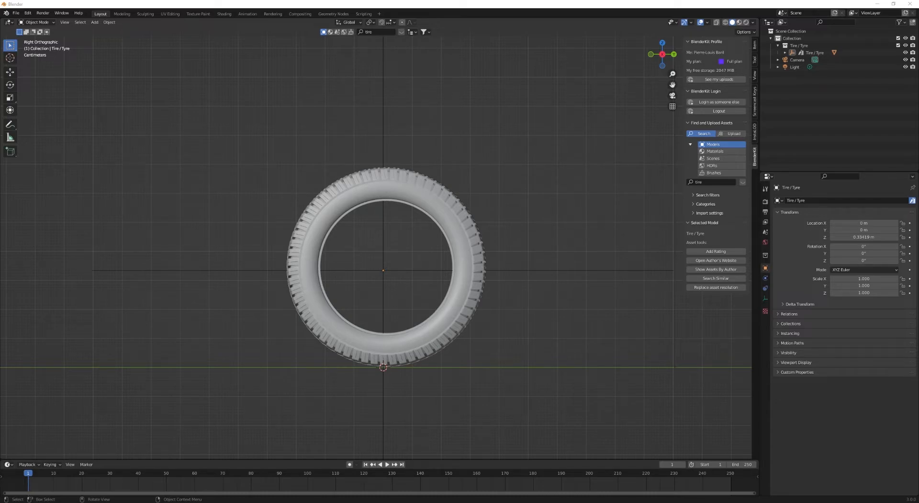
pyautogui.click(16, 14)
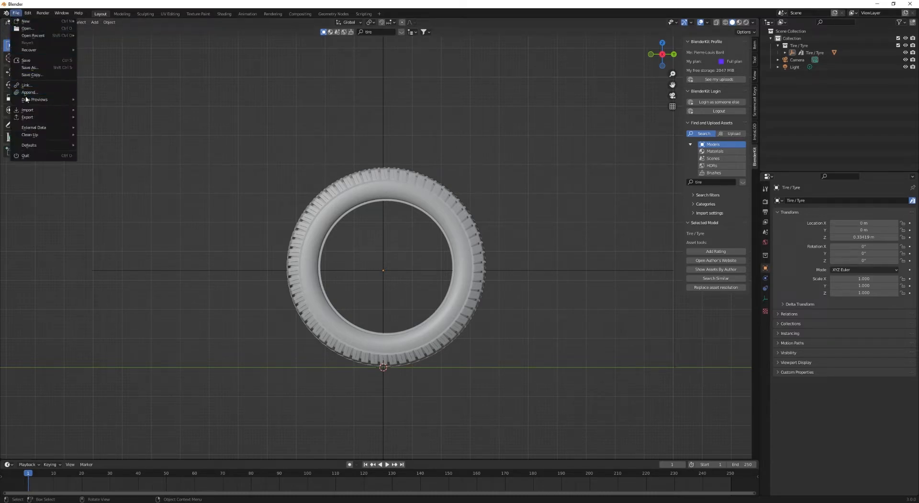
pyautogui.moveTo(29, 109)
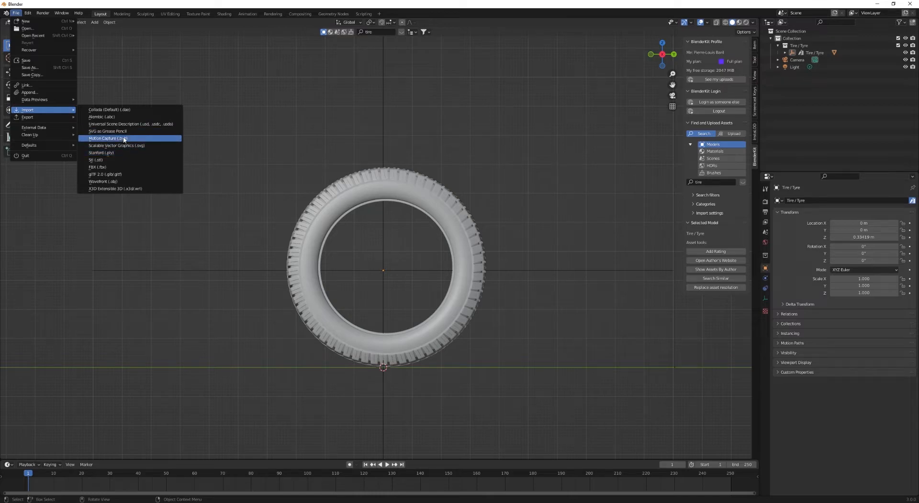
pyautogui.click(128, 181)
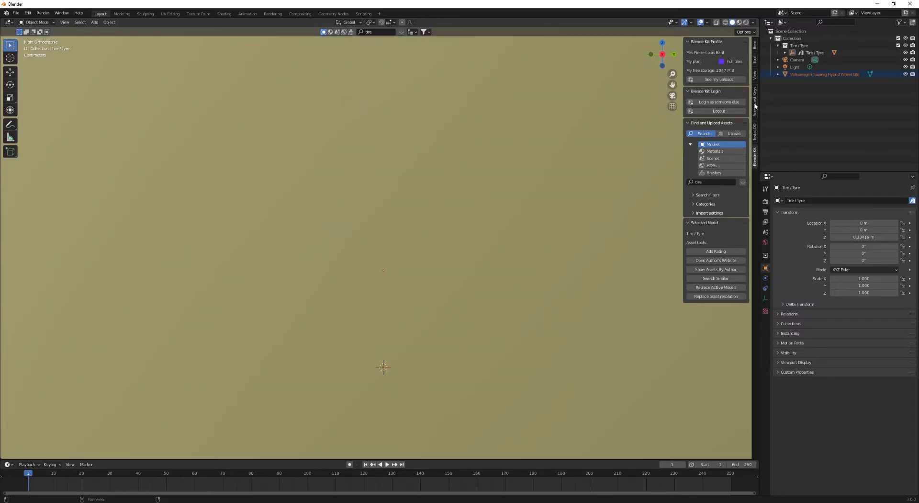
# Step: Display the scene in wireframe and view the whole imported wheel from the right side
pyautogui.scroll(-6, 484, 199)
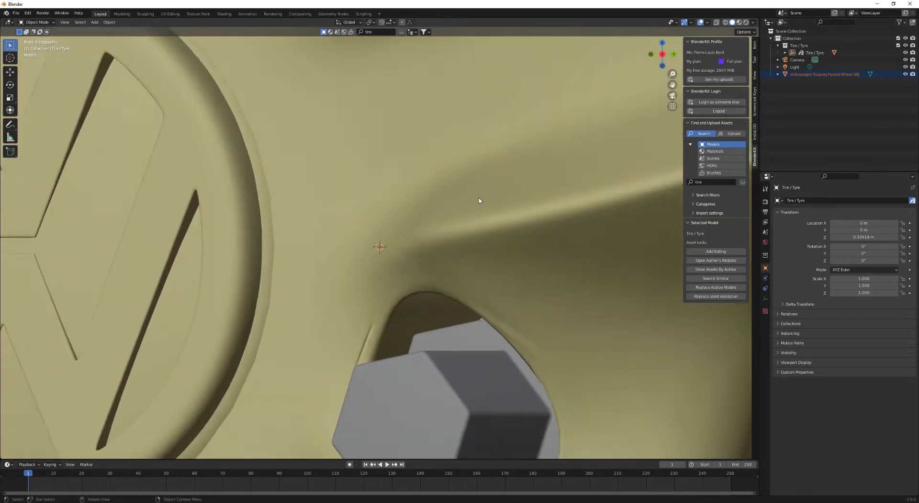
pyautogui.press('z')
pyautogui.click(310, 189)
pyautogui.scroll(-10, 365, 208)
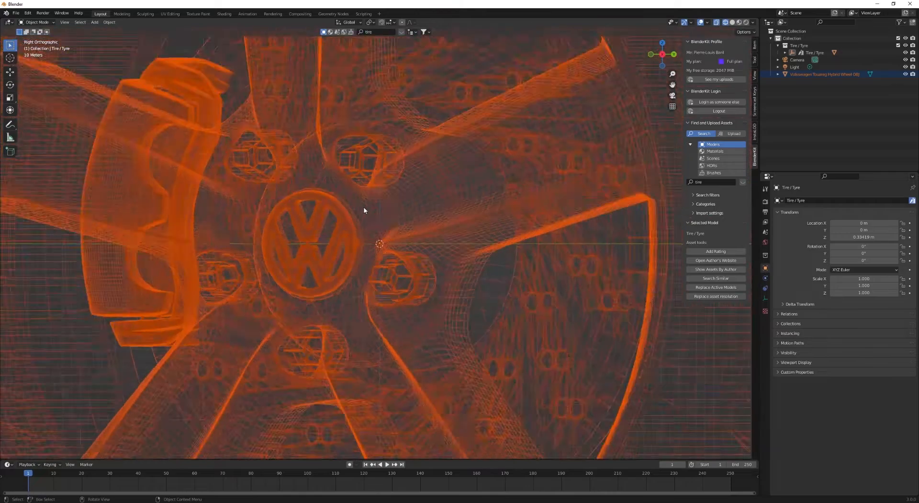
pyautogui.moveTo(377, 203)
pyautogui.mouseDown(button='middle')
pyautogui.moveTo(356, 225)
pyautogui.moveTo(321, 233)
pyautogui.mouseUp(button='middle')
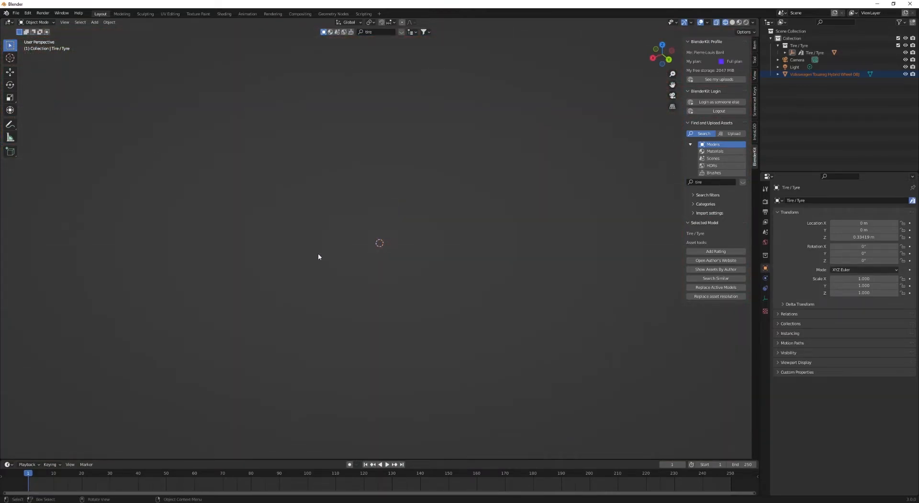
pyautogui.press('KP_0')
pyautogui.press('KP_3')
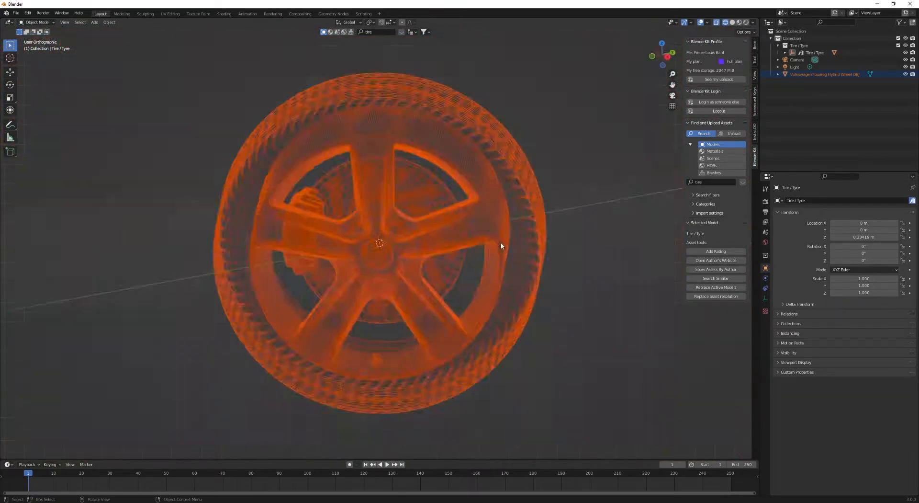
# Step: Scale the imported wheel down in several passes until it is only slightly larger than the tire
pyautogui.press('s')
pyautogui.click(423, 244)
pyautogui.scroll(18, 433, 246)
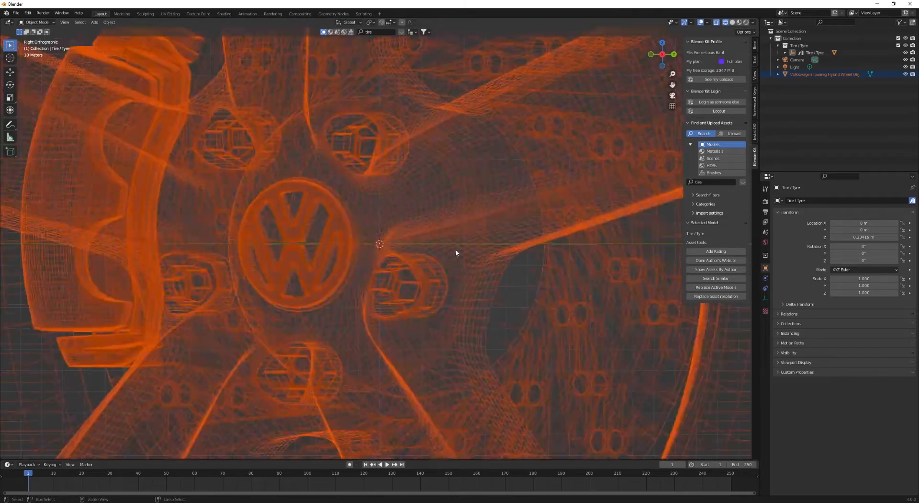
pyautogui.press('s')
pyautogui.click(386, 213)
pyautogui.scroll(4, 385, 212)
pyautogui.press('s')
pyautogui.click(448, 266)
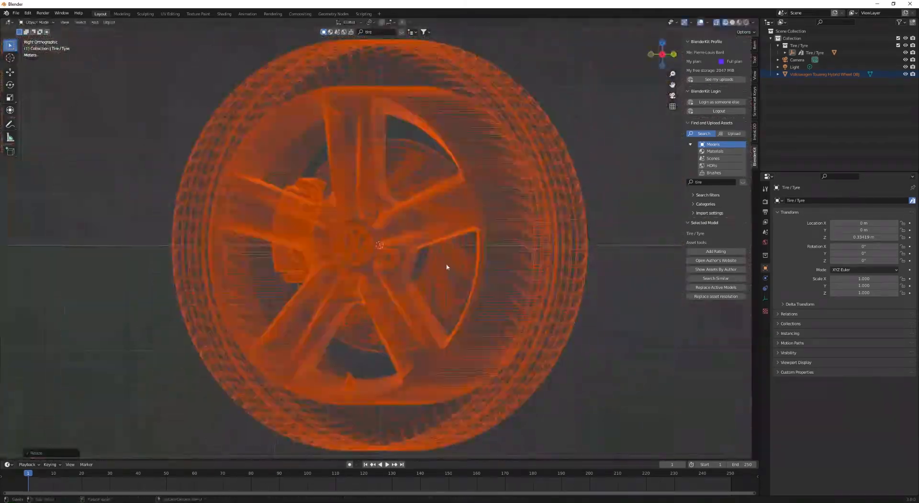
pyautogui.scroll(4, 447, 267)
pyautogui.press('s')
pyautogui.click(428, 264)
pyautogui.scroll(4, 429, 264)
pyautogui.hotkey('shift', 'z')
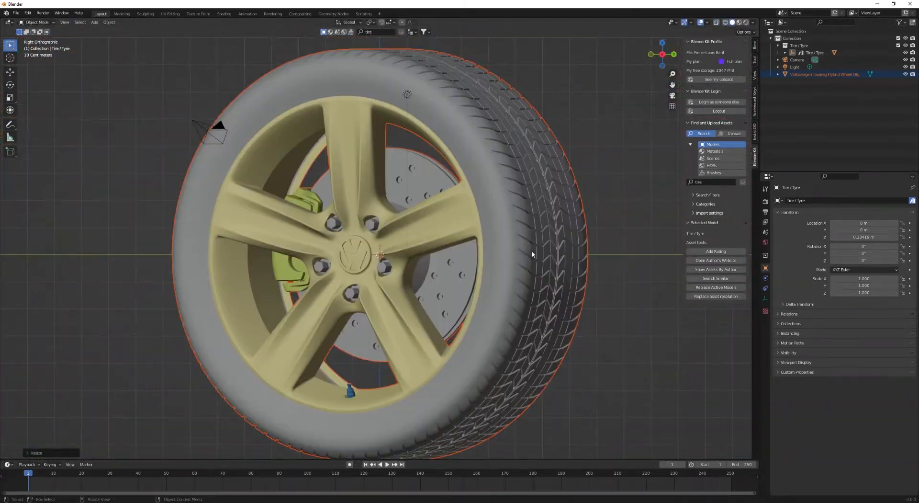
pyautogui.press('s')
pyautogui.click(420, 252)
pyautogui.scroll(4, 500, 278)
pyautogui.hotkey('shift', 'z')
pyautogui.scroll(4, 517, 275)
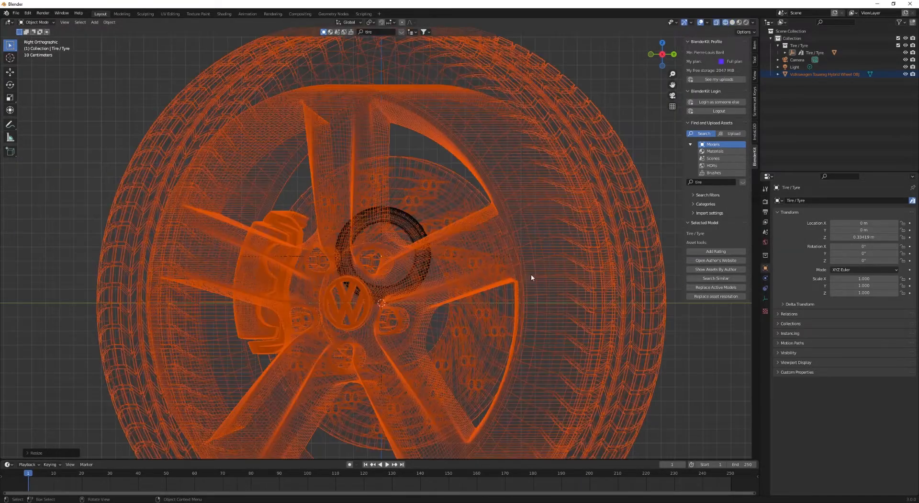
pyautogui.press('s')
pyautogui.click(428, 300)
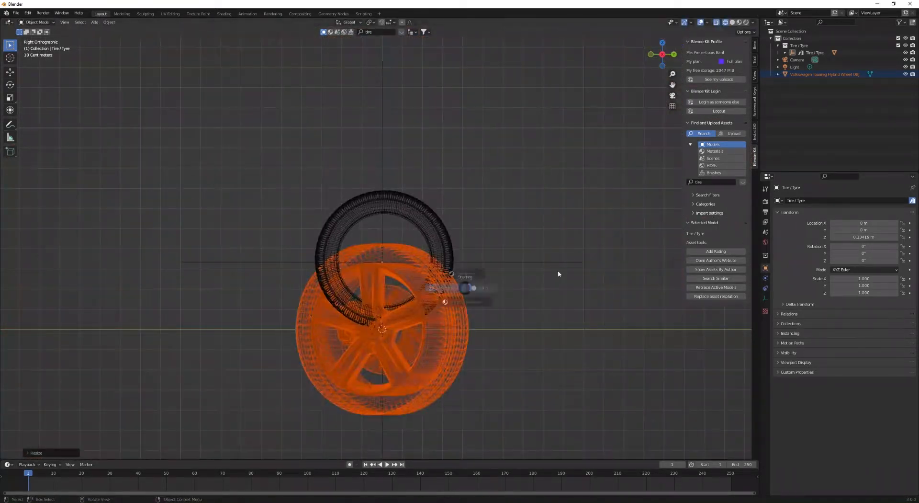
# Step: Return to solid shading and rotate the imported wheel in the top view until it is parallel to the tire
pyautogui.hotkey('shift', 'z')
pyautogui.scroll(-3, 560, 273)
pyautogui.press('KP_7')
pyautogui.scroll(3, 569, 266)
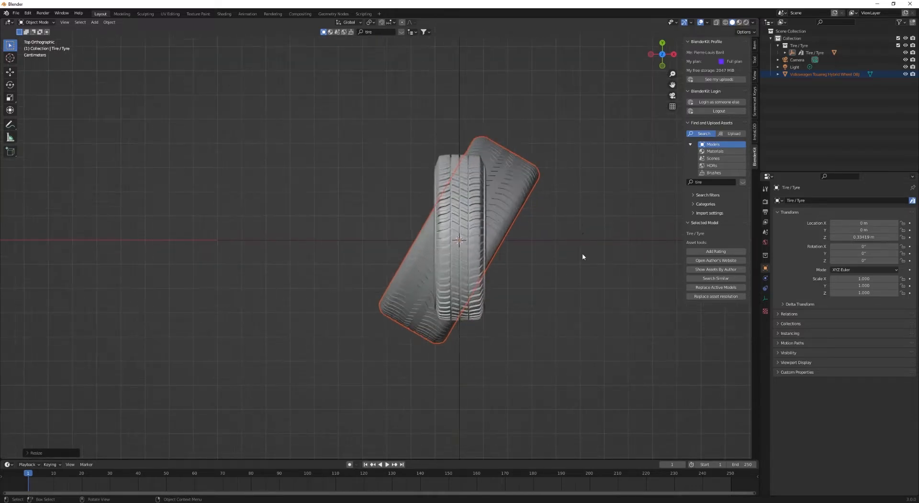
pyautogui.press('r')
pyautogui.click(561, 196)
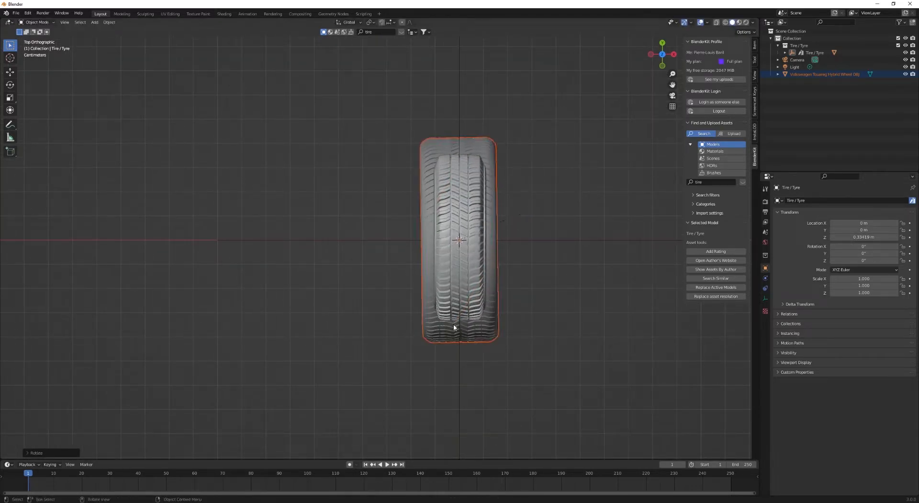
# Step: Show the models in Material Preview shading and examine the tire's material and the imported wheel's rim
pyautogui.moveTo(471, 334)
pyautogui.mouseDown(button='middle')
pyautogui.moveTo(530, 301)
pyautogui.moveTo(456, 254)
pyautogui.mouseUp(button='middle')
pyautogui.press('z')
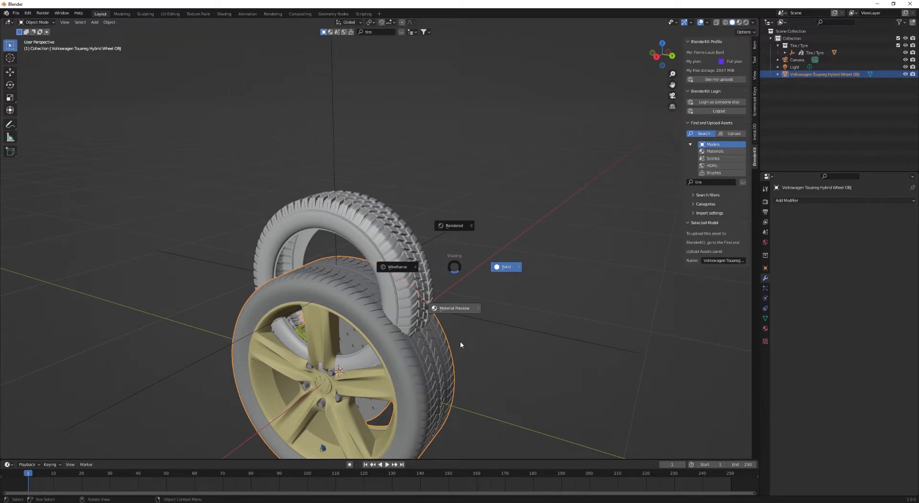
pyautogui.click(444, 358)
pyautogui.scroll(5, 383, 383)
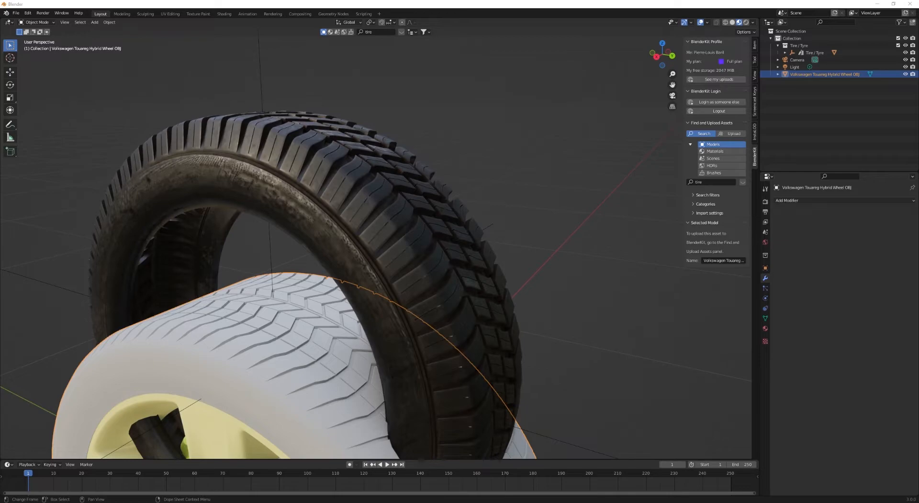
pyautogui.scroll(-5, 367, 262)
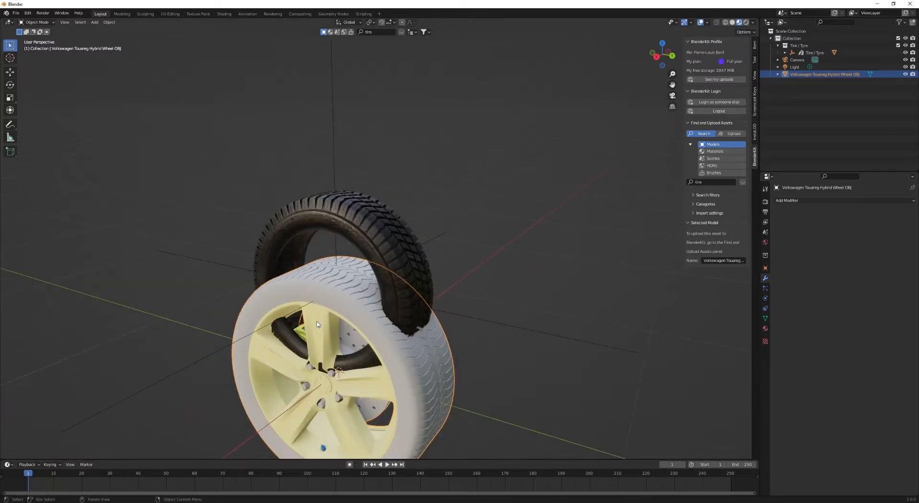
pyautogui.moveTo(307, 337); pyautogui.dragTo(380, 213, button='middle')
pyautogui.scroll(2, 367, 262)
pyautogui.scroll(3, 380, 213)
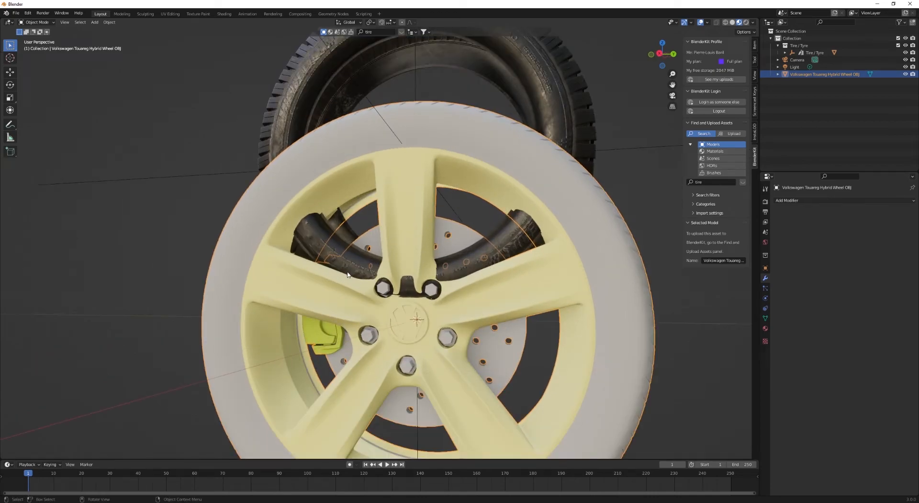
pyautogui.moveTo(348, 272); pyautogui.dragTo(359, 279, button='middle')
pyautogui.press('Delete')
pyautogui.moveTo(408, 240); pyautogui.dragTo(392, 254, button='middle')
pyautogui.hotkey('ctrl', 'z')
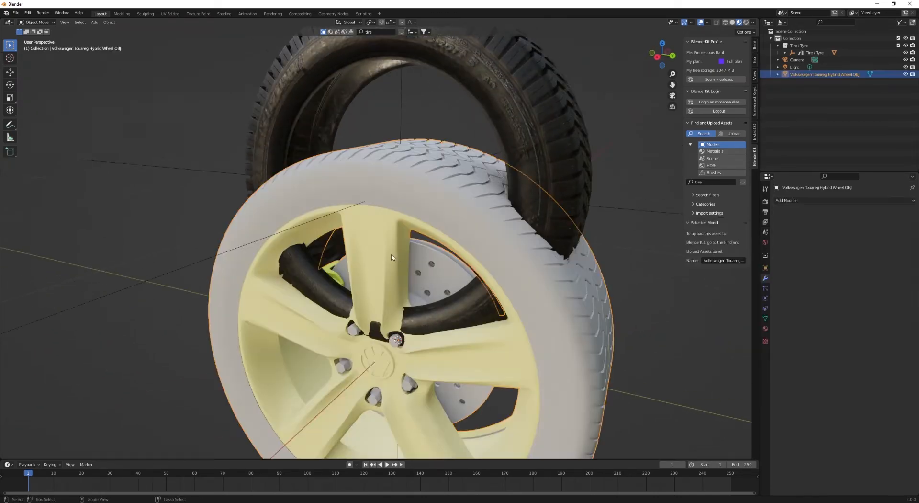
# Step: Edit the imported wheel's mesh and delete all vertices of its own tire
pyautogui.press('Tab')
pyautogui.hotkey('alt', 'a')
pyautogui.moveTo(657, 333); pyautogui.dragTo(577, 306, button='middle')
pyautogui.press('l')
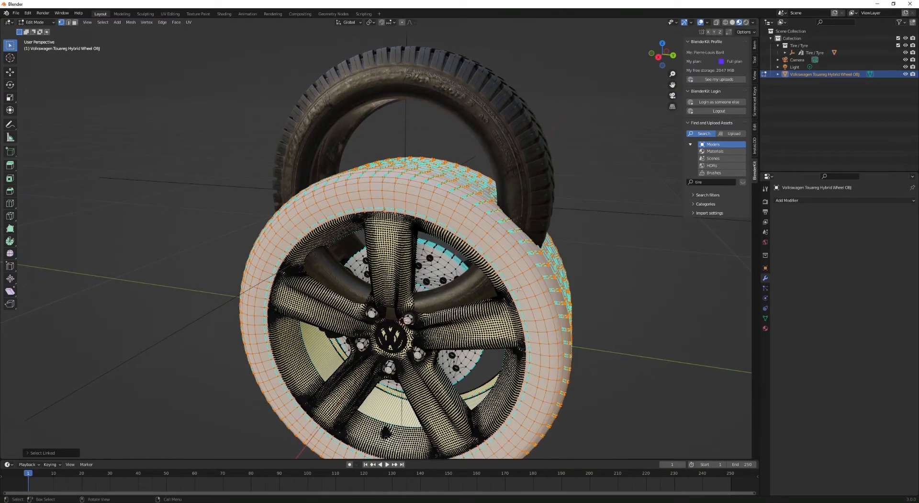
pyautogui.press('x')
pyautogui.click(522, 294)
# Step: Delete the linked vertices of the brake disc's outer layer on the back of the rim
pyautogui.moveTo(522, 294); pyautogui.dragTo(411, 286, button='middle')
pyautogui.scroll(5, 397, 206)
pyautogui.press('l')
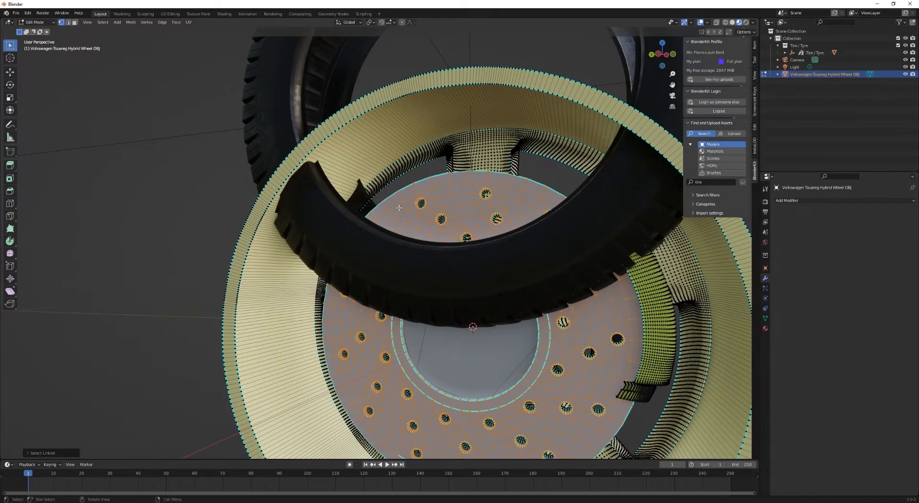
pyautogui.press('x')
pyautogui.click(398, 207)
# Step: Delete the remaining brake disc together with the linked caliper pieces beside it
pyautogui.scroll(-3, 399, 207)
pyautogui.moveTo(398, 207); pyautogui.dragTo(543, 290, button='middle')
pyautogui.press('l')
pyautogui.press('l')
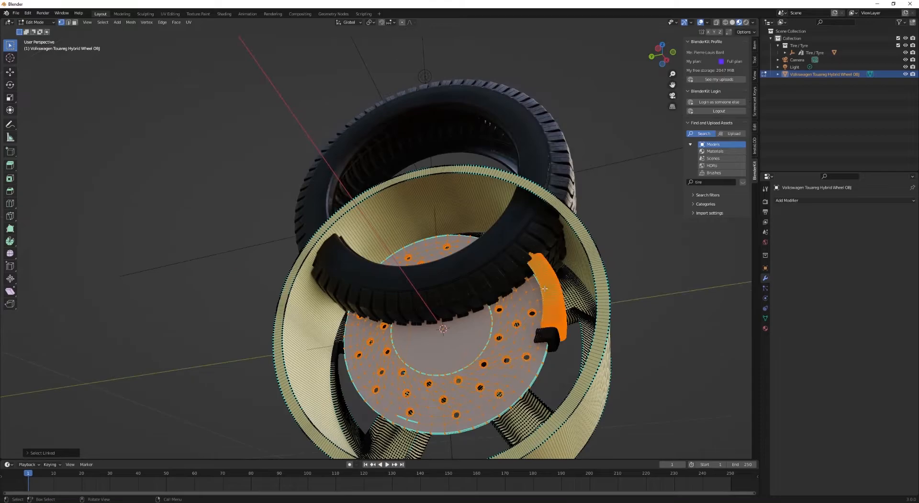
pyautogui.press('l')
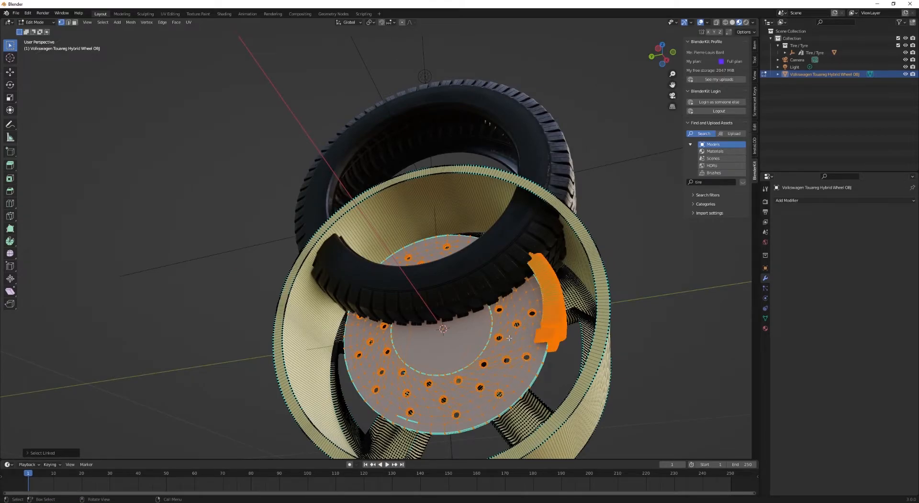
pyautogui.press('x')
pyautogui.click(467, 347)
# Step: Delete the leftover brake caliper part and the VW emblem in the right wireframe view
pyautogui.moveTo(467, 347); pyautogui.dragTo(421, 314, button='middle')
pyautogui.scroll(3, 318, 304)
pyautogui.scroll(-5, 421, 314)
pyautogui.press('KP_3')
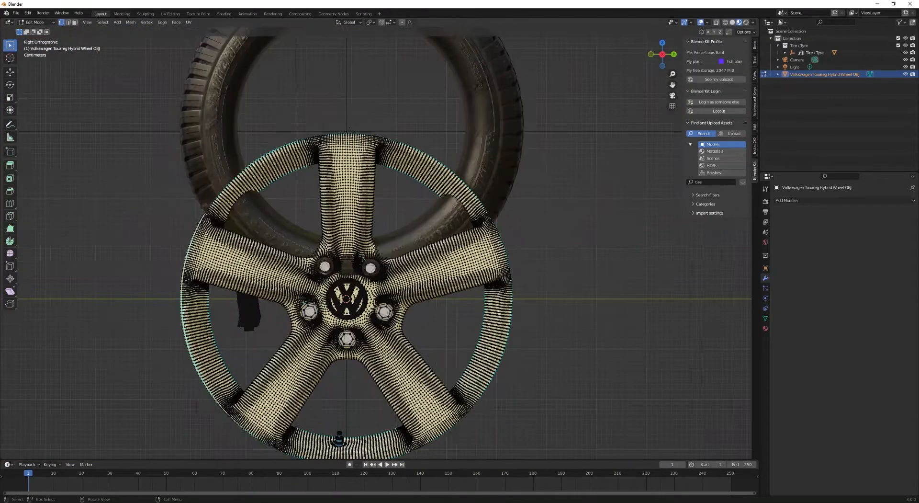
pyautogui.scroll(4, 314, 304)
pyautogui.hotkey('shift', 'z')
pyautogui.keyDown('shift'); pyautogui.moveTo(198, 311); pyautogui.dragTo(391, 266, button='middle'); pyautogui.keyUp('shift')
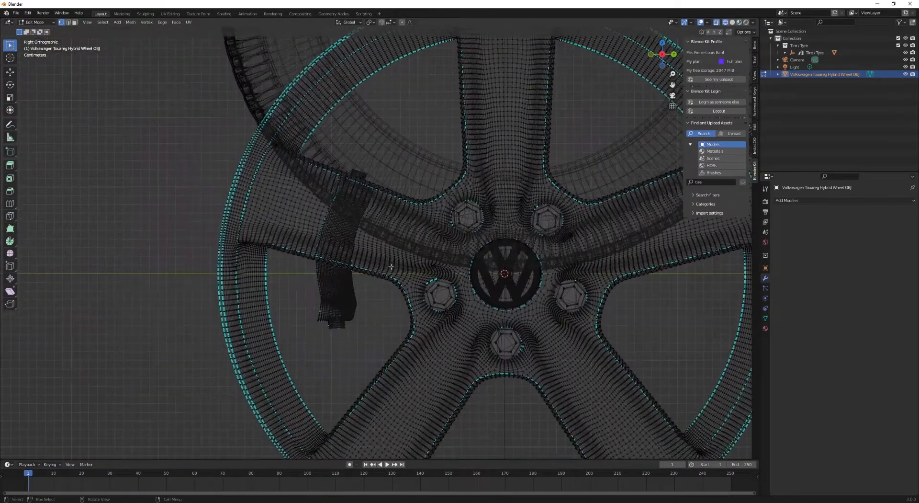
pyautogui.press('l')
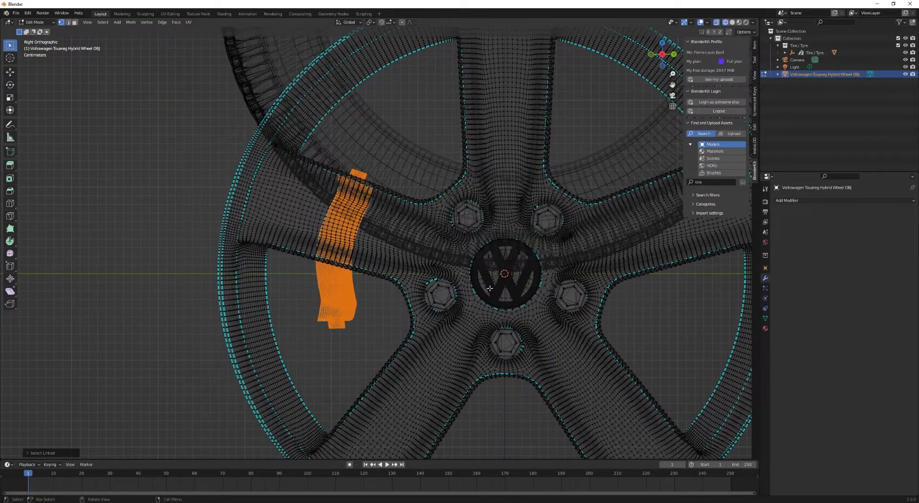
pyautogui.press('l')
pyautogui.press('x')
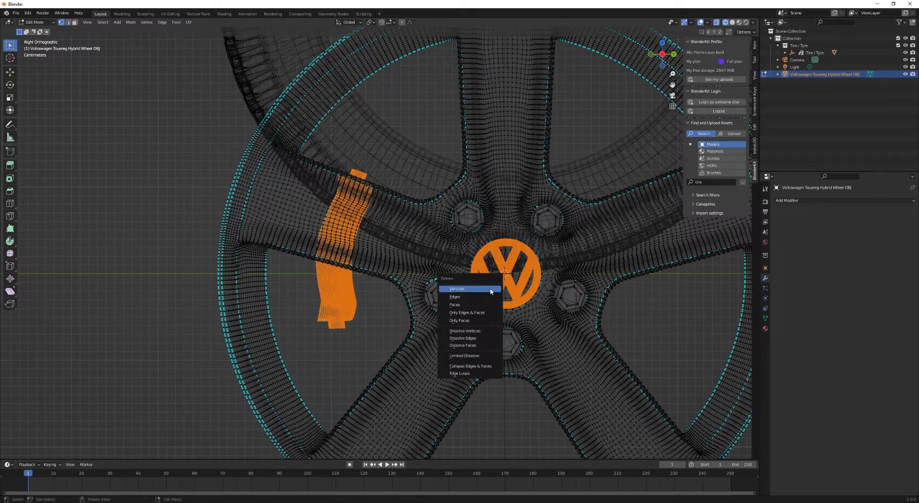
pyautogui.click(490, 289)
# Step: Leave mesh editing and show the rim and tire in solid shading
pyautogui.press('Tab')
pyautogui.scroll(-5, 364, 310)
pyautogui.press('z')
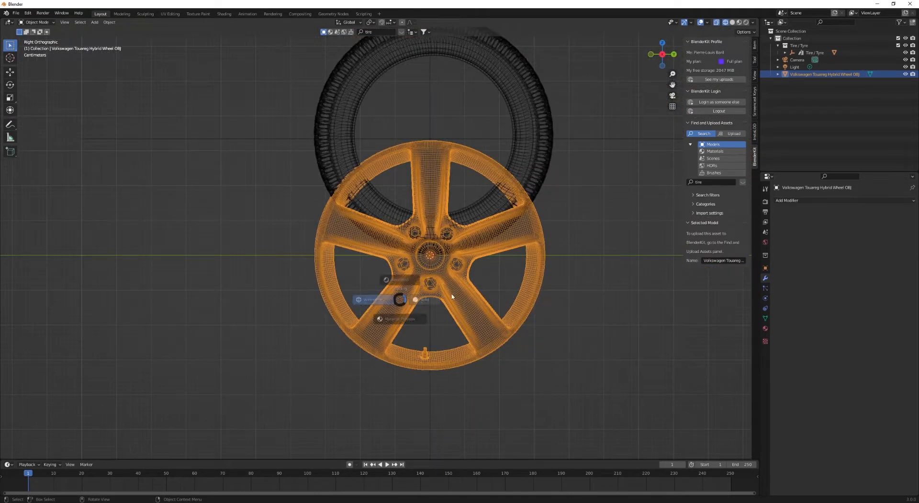
pyautogui.click(438, 298)
pyautogui.scroll(2, 513, 261)
pyautogui.scroll(-5, 466, 340)
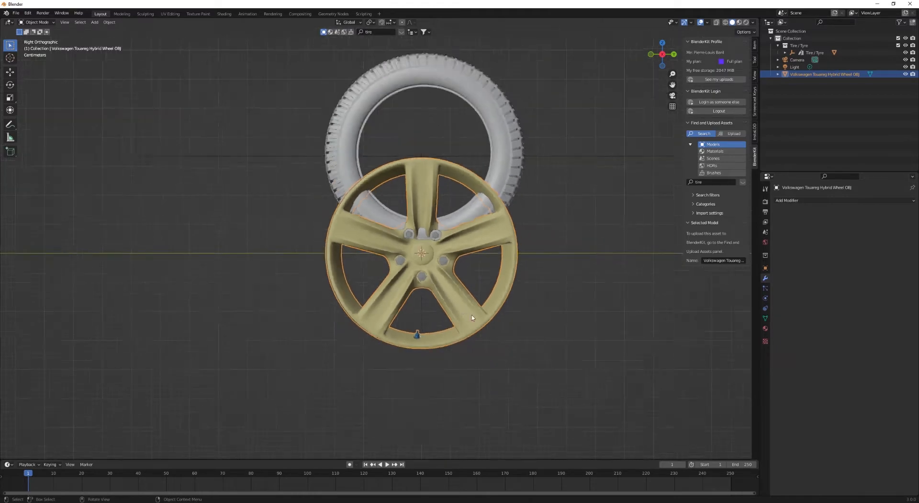
# Step: Snap the 3D cursor to the tire
pyautogui.click(465, 161)
pyautogui.hotkey('shift', 's')
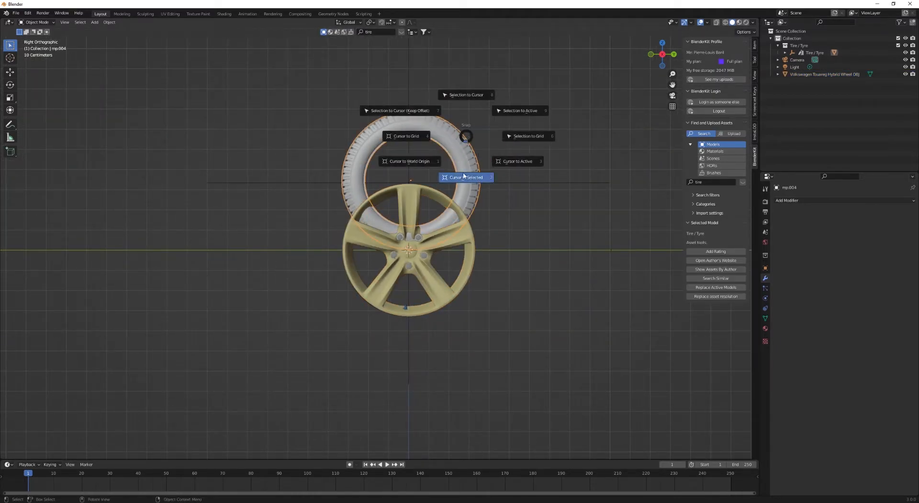
pyautogui.click(466, 177)
# Step: Snap the 3D cursor to the center of all the rim's vertices
pyautogui.click(425, 305)
pyautogui.scroll(4, 489, 261)
pyautogui.press('Tab')
pyautogui.press('a')
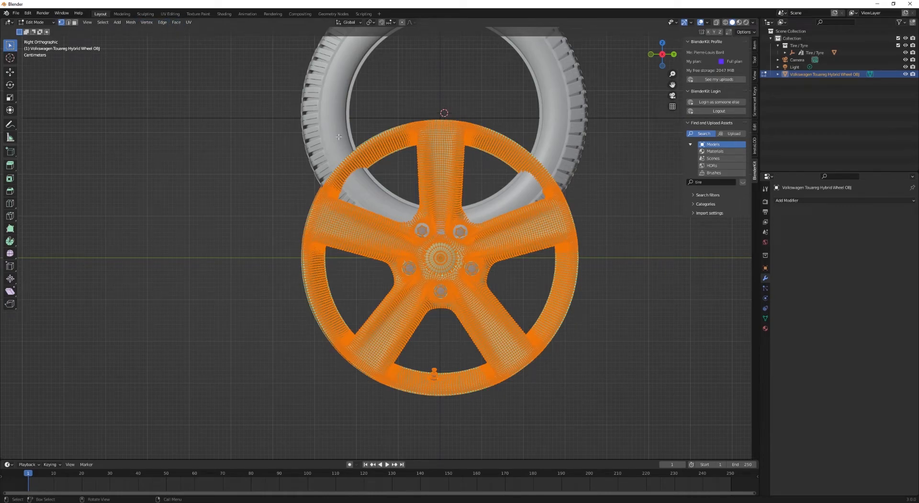
pyautogui.hotkey('shift', 's')
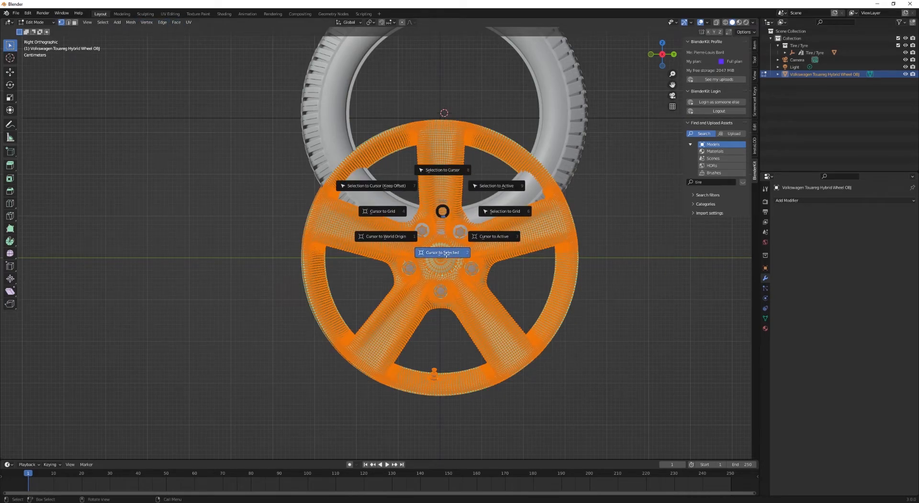
pyautogui.click(440, 252)
pyautogui.press('Tab')
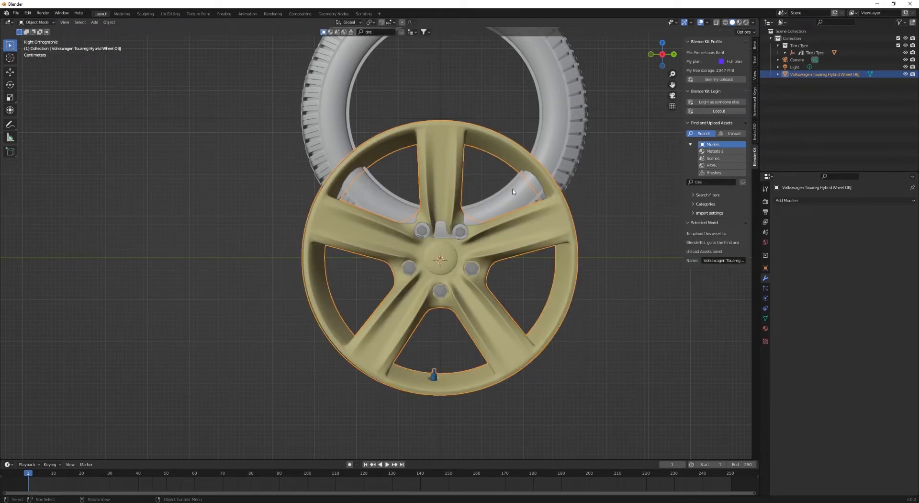
# Step: Show the rim's transform values, try resetting its rotation, and undo the reset
pyautogui.click(755, 44)
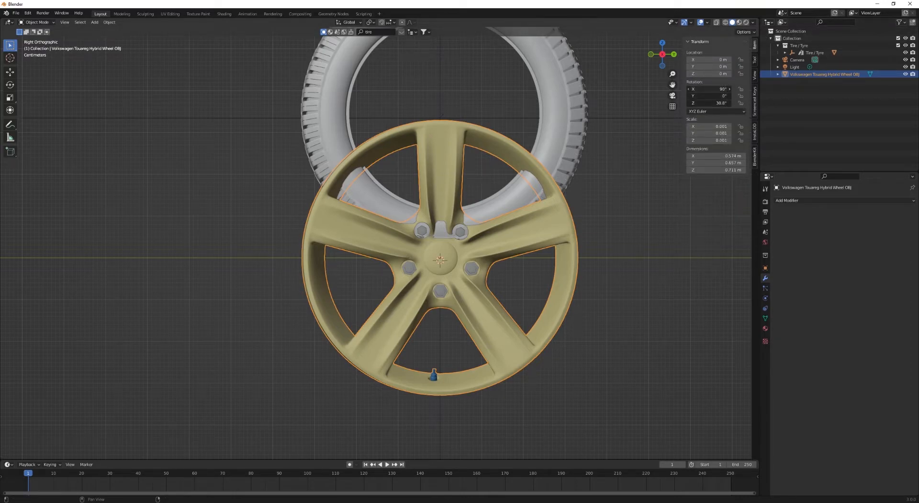
pyautogui.press('BackSpace')
pyautogui.moveTo(479, 259); pyautogui.dragTo(576, 287, button='middle')
pyautogui.scroll(1, 562, 273)
pyautogui.hotkey('ctrl', 'z')
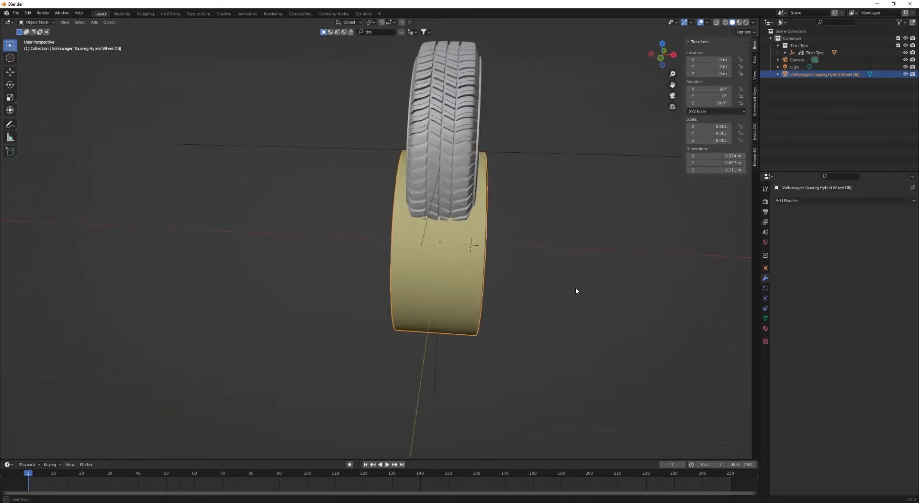
# Step: Raise the rim about 0.33 m along the Z axis in the front view
pyautogui.press('KP_1')
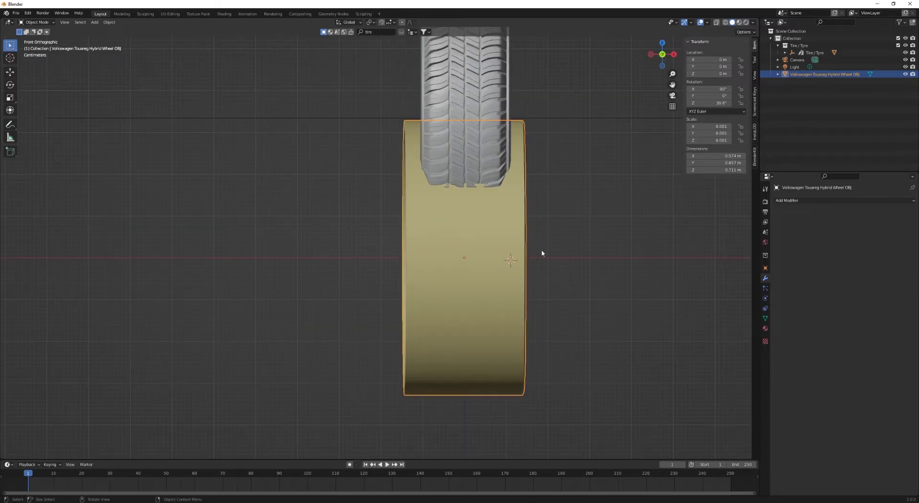
pyautogui.press('g')
pyautogui.press('z')
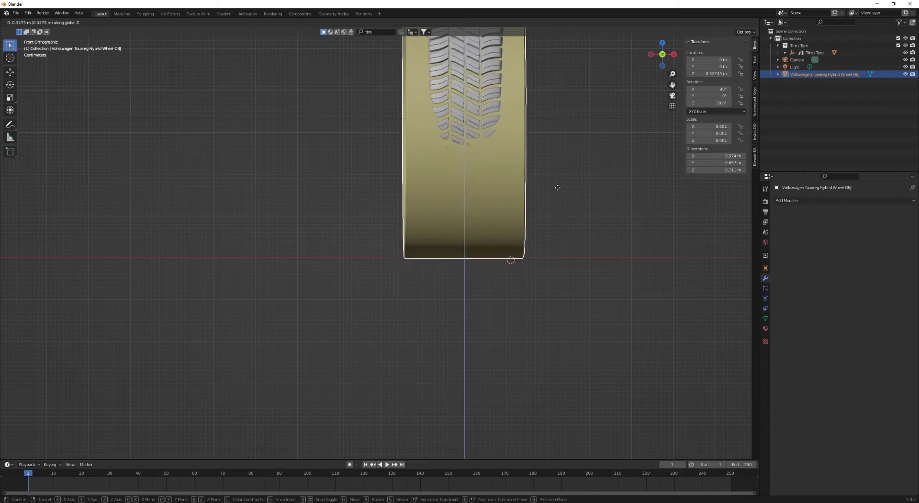
pyautogui.click(557, 188)
pyautogui.scroll(4, 518, 251)
pyautogui.press('s')
pyautogui.press('x')
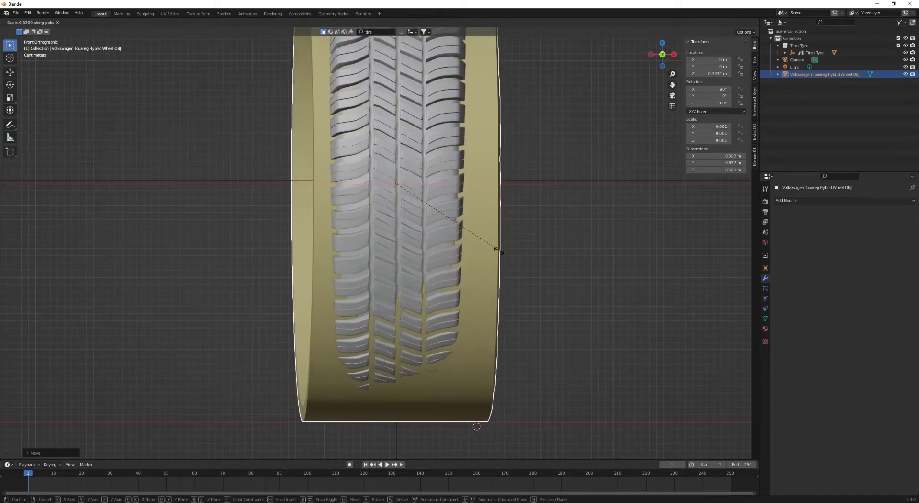
pyautogui.click(502, 256)
pyautogui.scroll(-1, 495, 203)
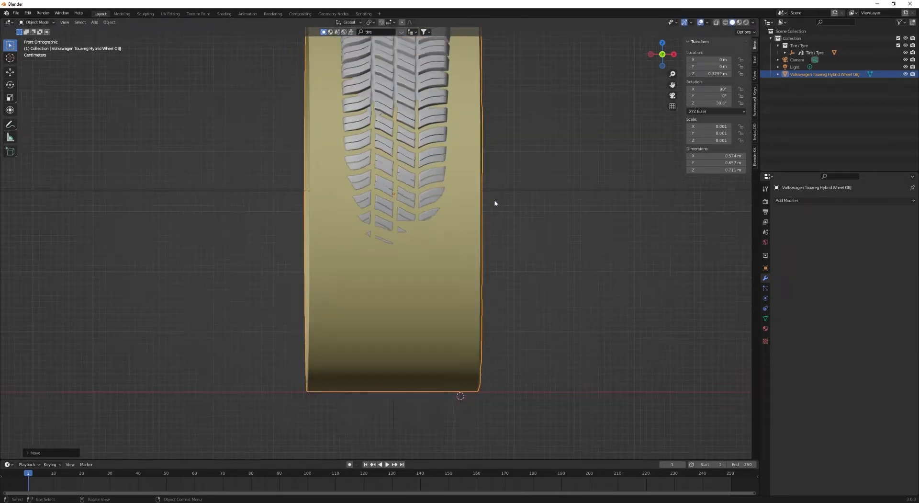
# Step: Rotate the rim in the top view to about 29.6° on Z so its sides run parallel to the tire
pyautogui.scroll(-3, 495, 203)
pyautogui.moveTo(495, 203); pyautogui.dragTo(437, 266, button='middle')
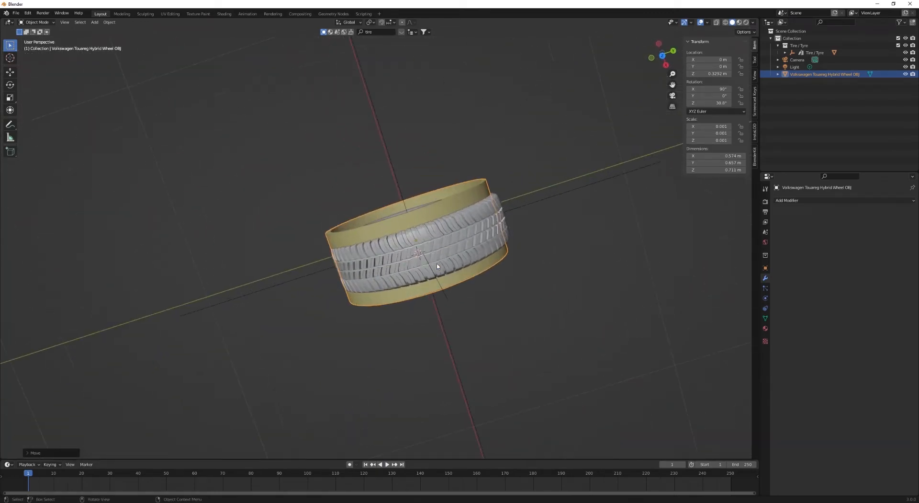
pyautogui.press('KP_7')
pyautogui.scroll(5, 446, 168)
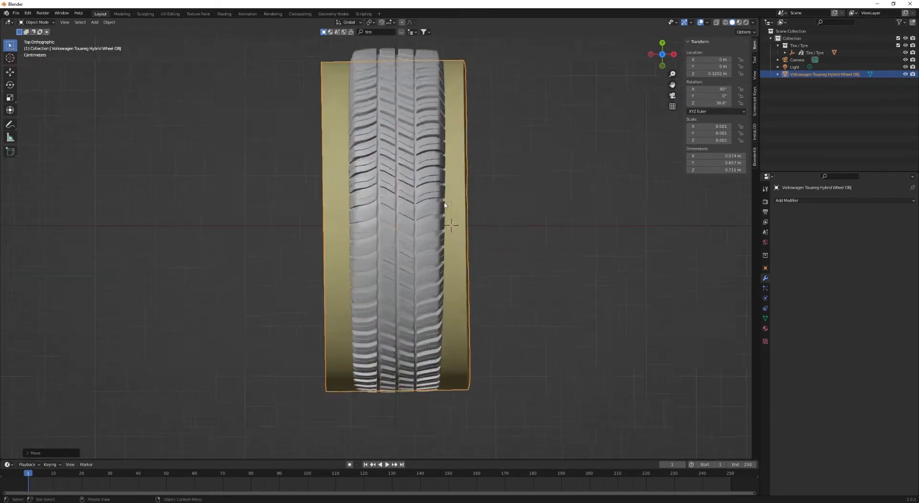
pyautogui.press('r')
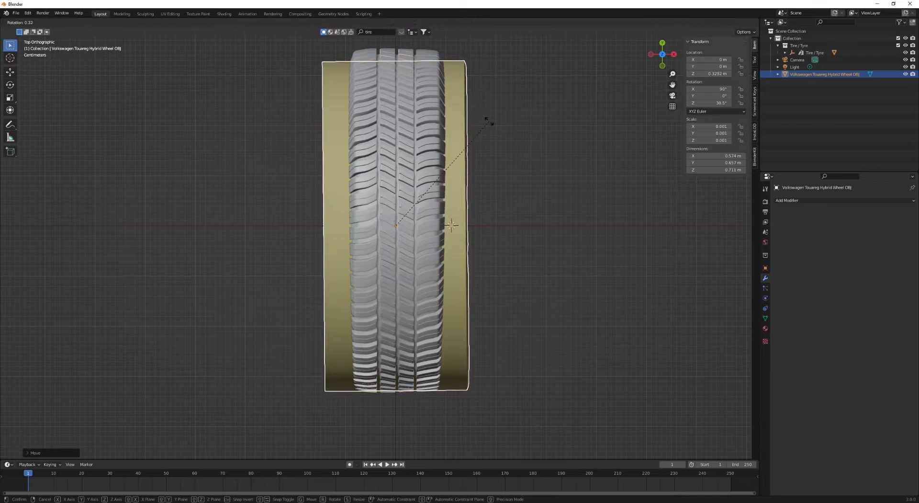
pyautogui.click(507, 153)
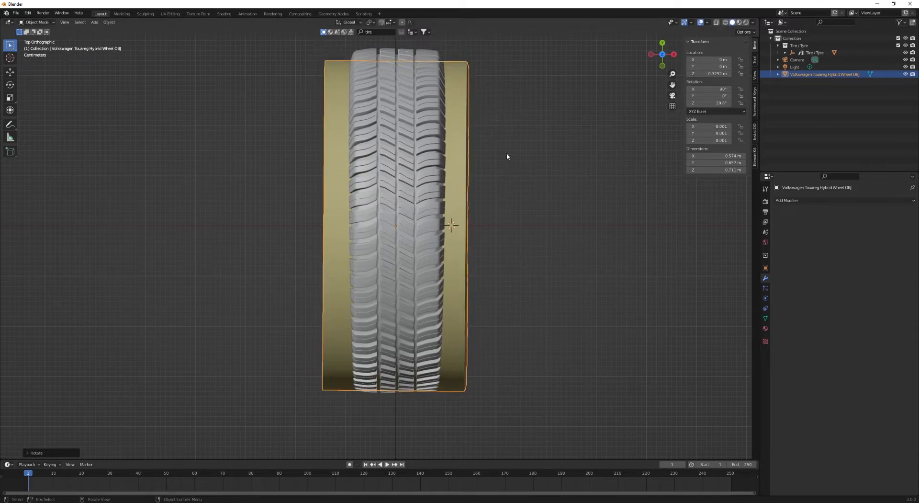
pyautogui.press('s')
pyautogui.press('x')
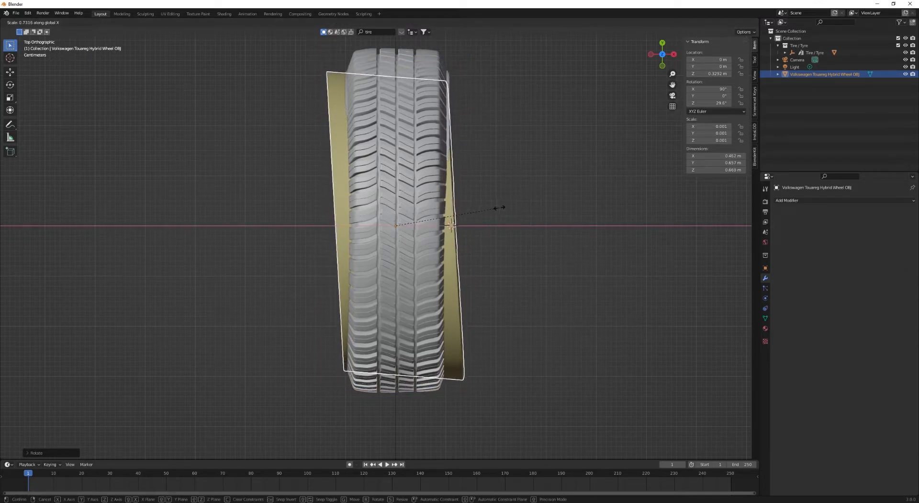
pyautogui.press('Escape')
# Step: Apply all transforms to the rim and scale it along X to about 0.73 of its width
pyautogui.hotkey('ctrl', 'a')
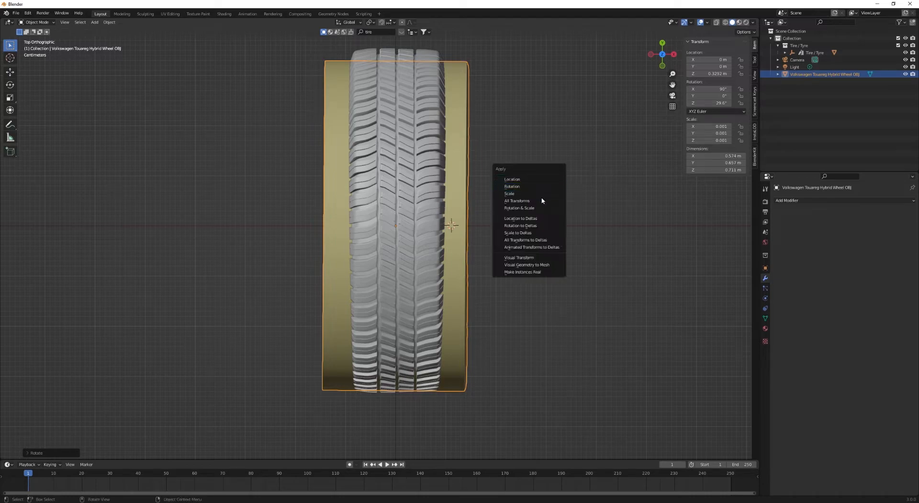
pyautogui.click(540, 200)
pyautogui.press('s')
pyautogui.press('x')
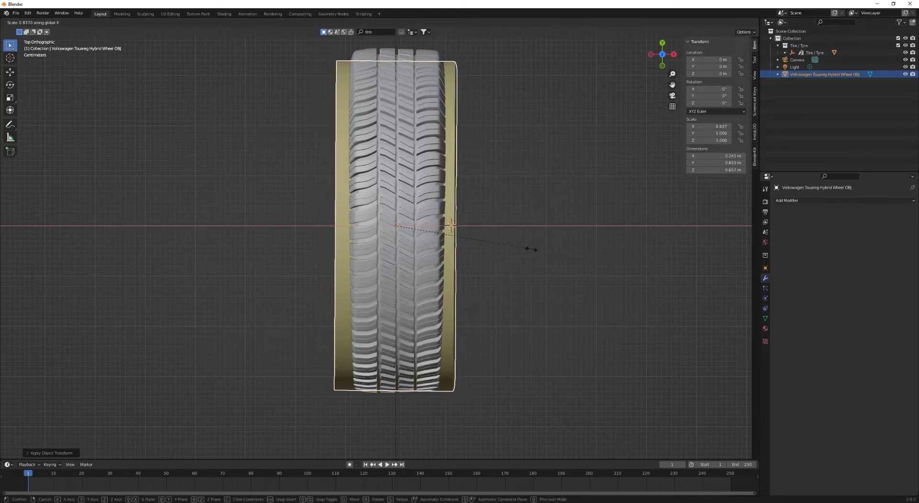
pyautogui.click(512, 250)
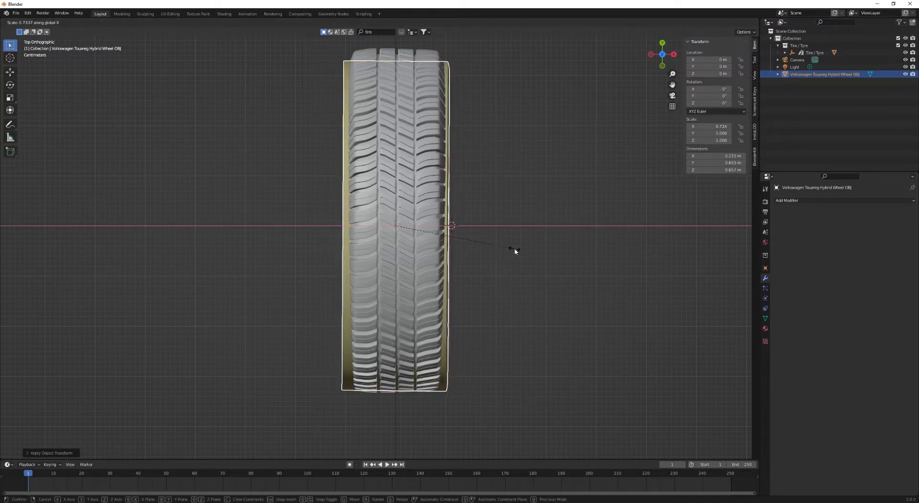
# Step: Scale the rim down uniformly to about 0.55 m in diameter in the right wireframe view
pyautogui.press('KP_3')
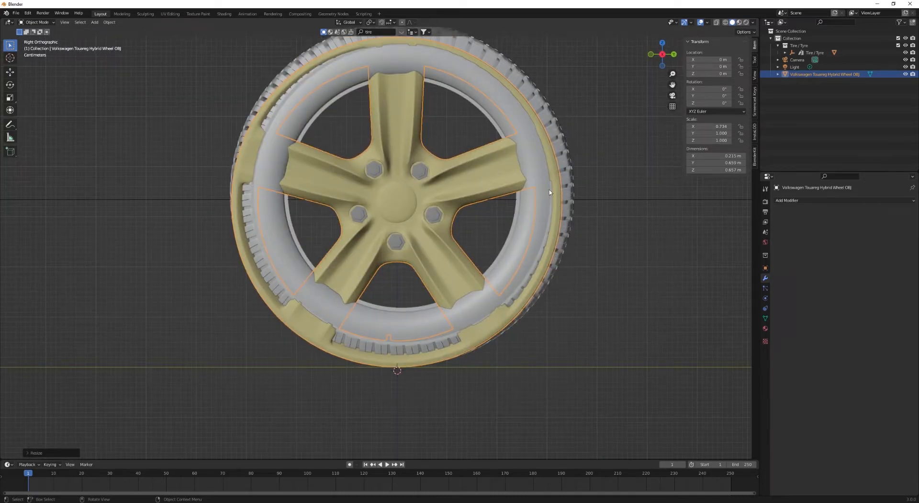
pyautogui.hotkey('shift', 'z')
pyautogui.keyDown('shift'); pyautogui.moveTo(468, 182); pyautogui.dragTo(461, 235, button='middle'); pyautogui.keyUp('shift')
pyautogui.press('s')
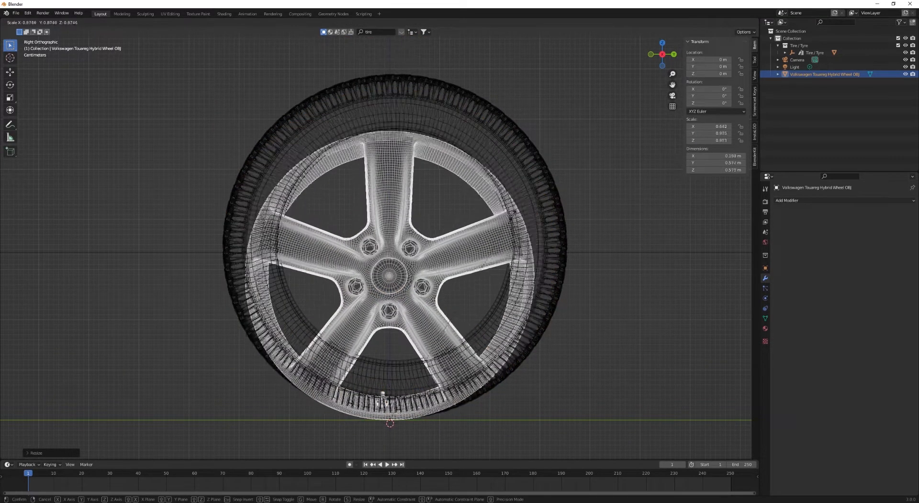
pyautogui.click(500, 220)
# Step: Use the bounding box center as the transform pivot and set the rim's origin to its own center
pyautogui.click(366, 25)
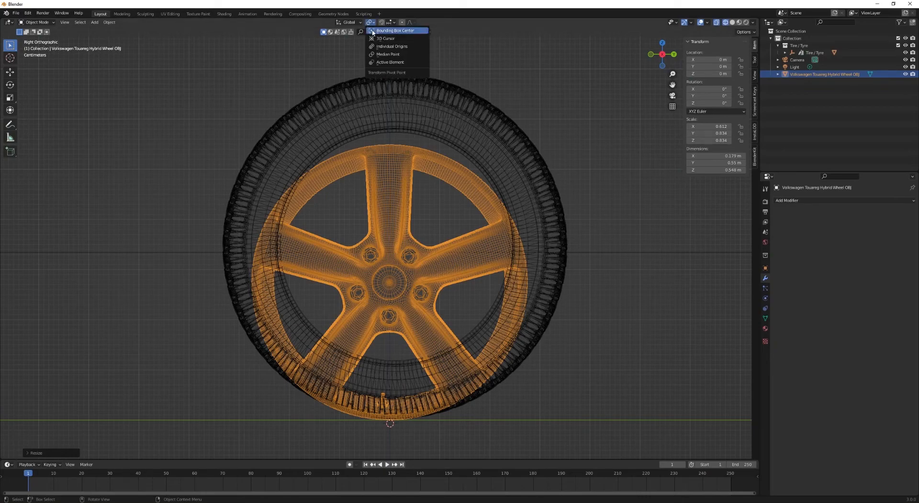
pyautogui.scroll(2, 441, 262)
pyautogui.click(109, 22)
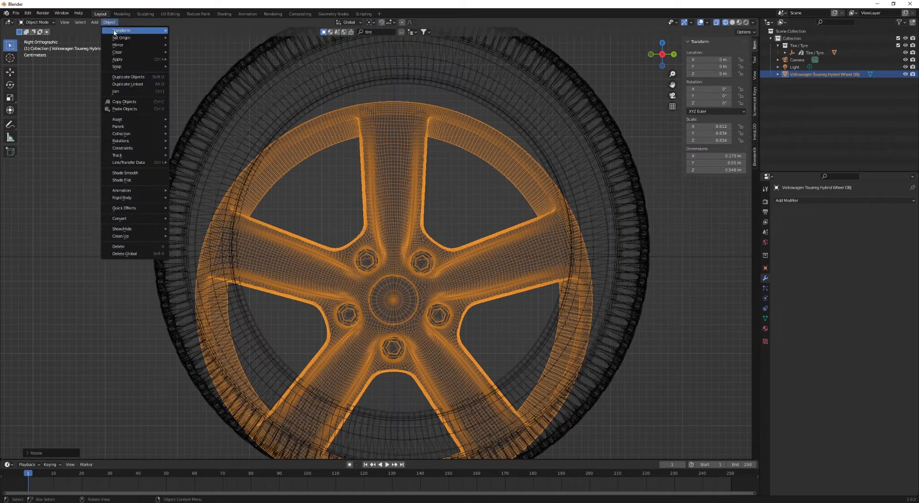
pyautogui.moveTo(138, 37)
pyautogui.click(240, 70)
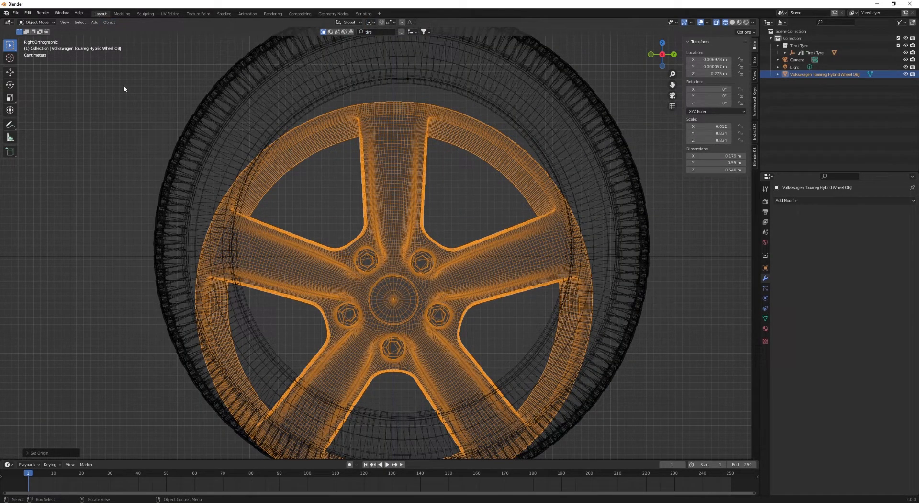
# Step: Move the rim into the middle of the tire in solid shading and scale it down to about 0.38 m in diameter
pyautogui.click(10, 73)
pyautogui.hotkey('shift', 'z')
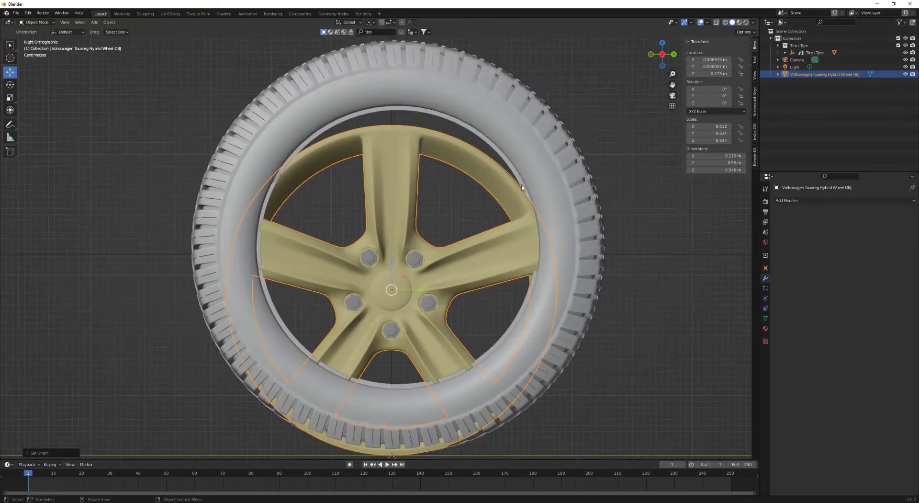
pyautogui.moveTo(524, 201); pyautogui.dragTo(529, 154)
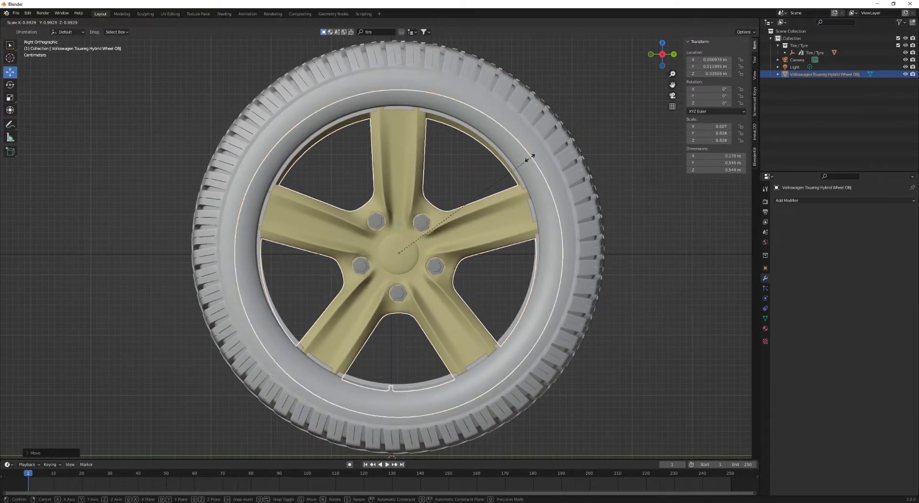
pyautogui.press('s')
pyautogui.click(479, 174)
# Step: Snap the rim to the tire's center using the 3D cursor and scale it up to about 0.47 m in diameter
pyautogui.click(539, 133)
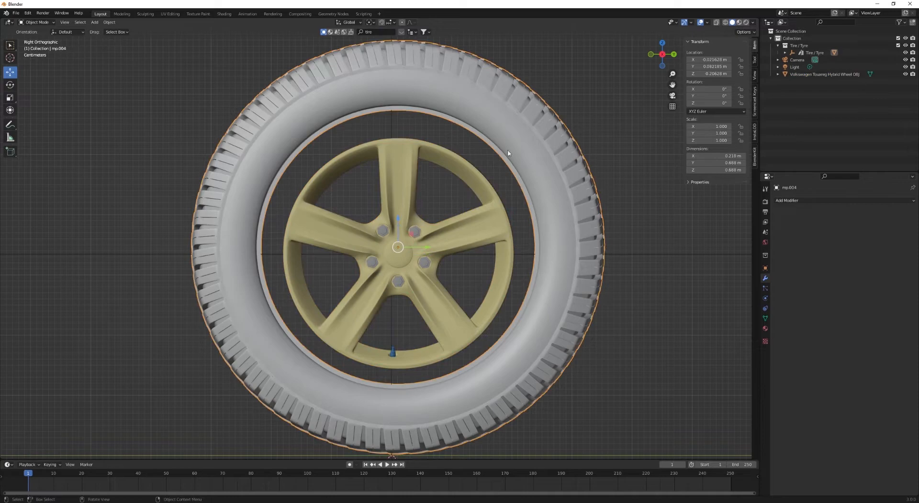
pyautogui.click(403, 192)
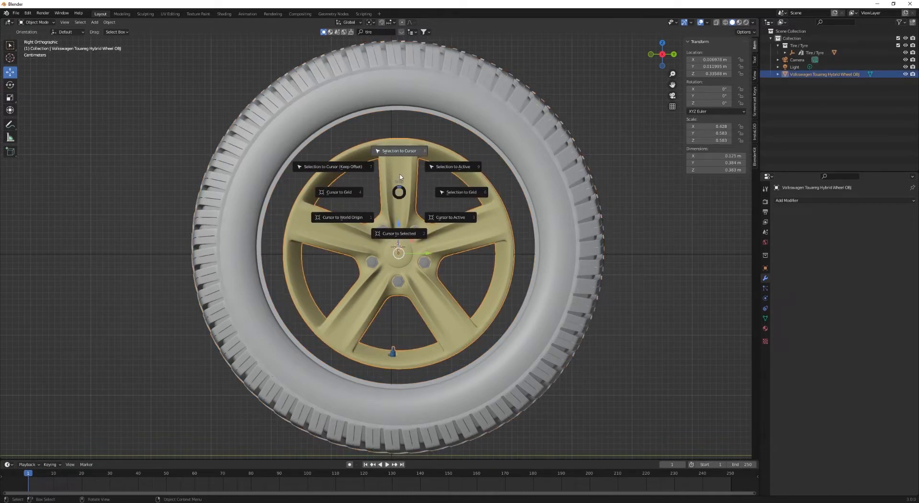
pyautogui.press('s')
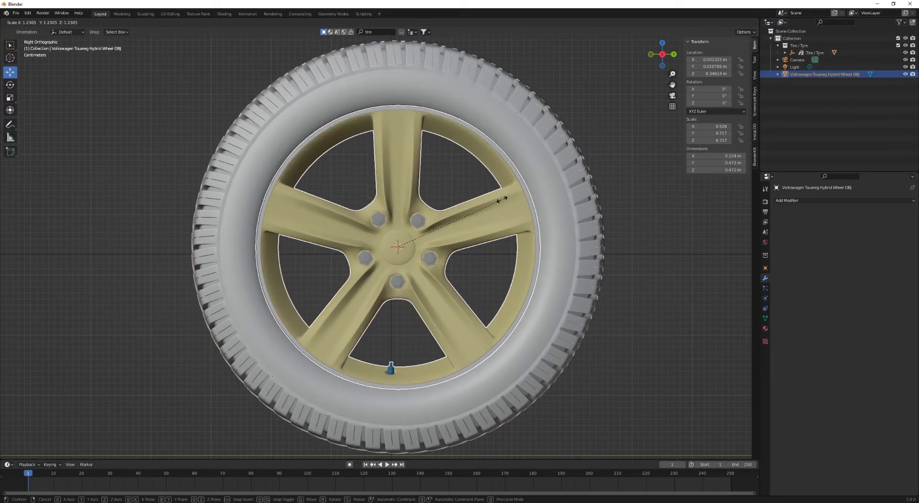
pyautogui.click(499, 197)
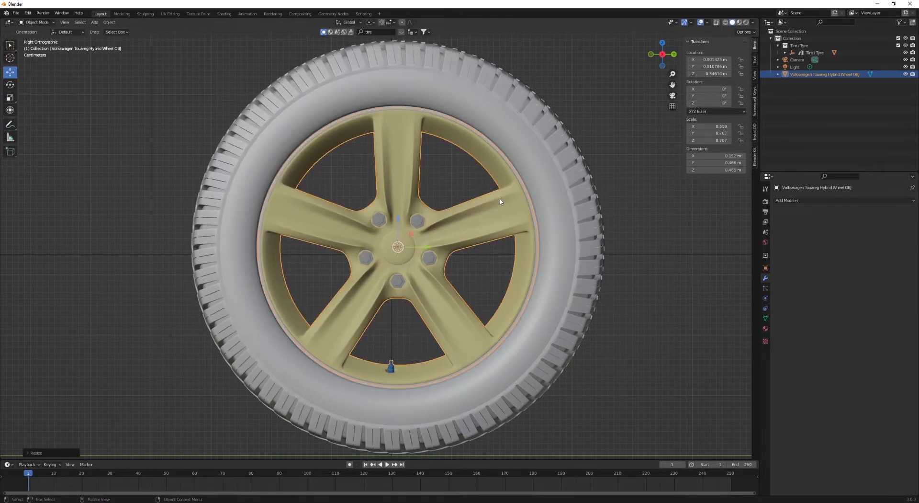
# Step: Nudge the rim to fit the tire opening and adjust its depth in the tire along the X axis
pyautogui.press('g')
pyautogui.click(500, 198)
pyautogui.scroll(-1, 501, 210)
pyautogui.moveTo(488, 216); pyautogui.dragTo(455, 244, button='middle')
pyautogui.scroll(4, 383, 242)
pyautogui.press('g')
pyautogui.press('x')
pyautogui.click(438, 244)
# Step: Widen the rim along the X axis to about 0.167 m
pyautogui.scroll(3, 454, 244)
pyautogui.press('s')
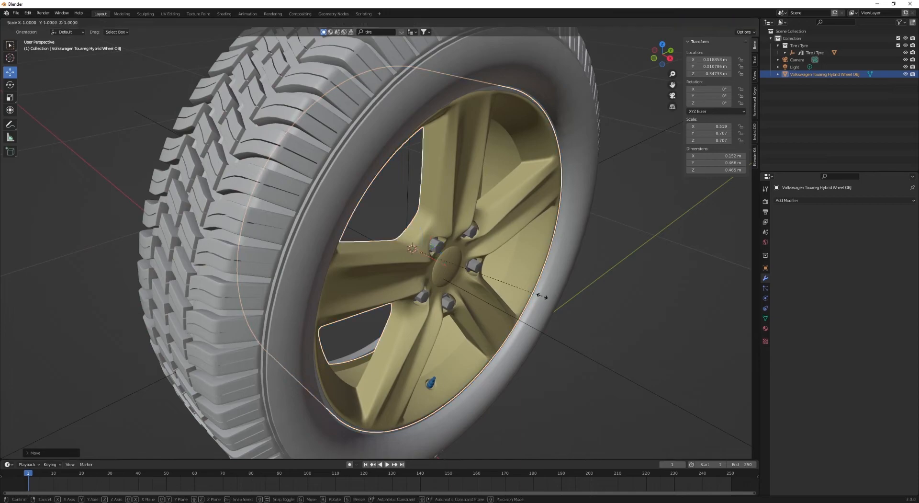
pyautogui.press('x')
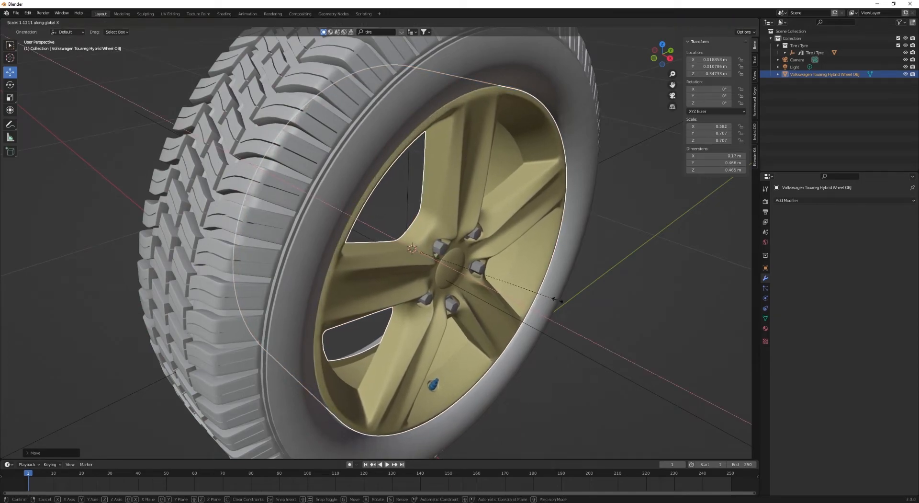
pyautogui.click(551, 298)
pyautogui.moveTo(575, 289)
pyautogui.mouseDown(button='middle')
pyautogui.moveTo(634, 263)
pyautogui.moveTo(499, 254)
pyautogui.moveTo(567, 273)
pyautogui.mouseUp(button='middle')
# Step: Show the assembled wheel in Material Preview shading
pyautogui.press('z')
pyautogui.click(505, 286)
pyautogui.scroll(-5, 507, 277)
pyautogui.scroll(5, 567, 273)
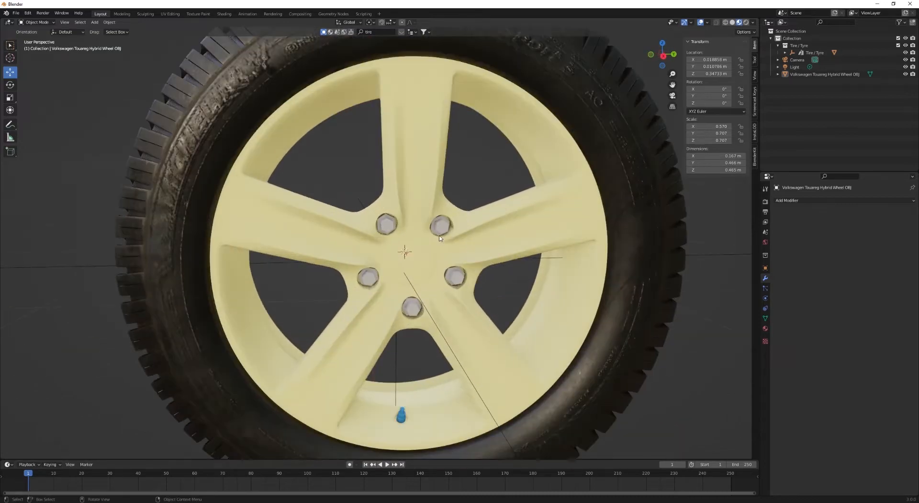
# Step: Remove all existing material slots from the rim
pyautogui.click(401, 218)
pyautogui.click(765, 328)
pyautogui.moveTo(656, 268); pyautogui.dragTo(550, 239, button='middle')
pyautogui.click(912, 207)
pyautogui.click(912, 207)
pyautogui.click(912, 207)
pyautogui.click(912, 208)
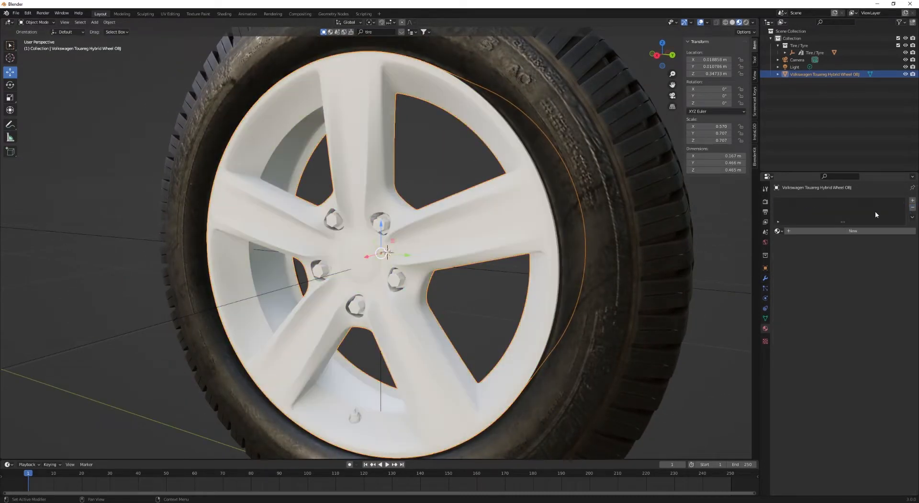
# Step: Create a new material on the rim and name it Rims
pyautogui.click(823, 232)
pyautogui.press('BackSpace')
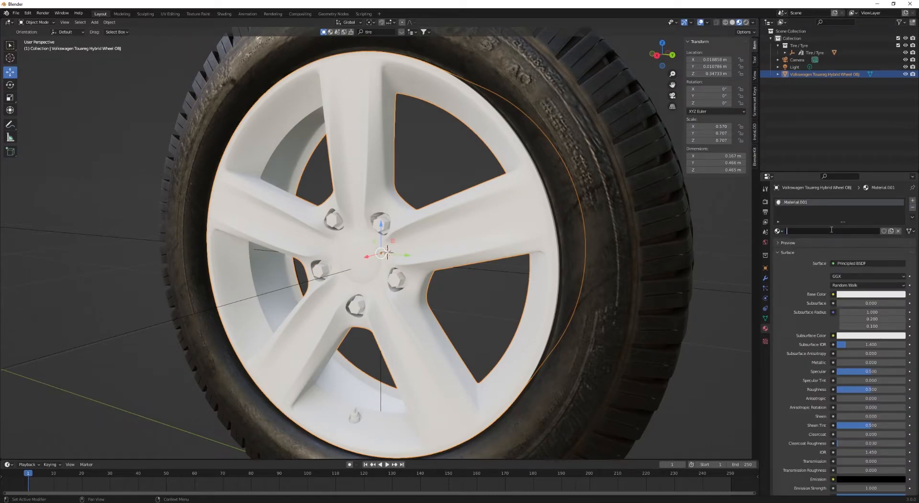
pyautogui.write('Rims')
pyautogui.press('Return')
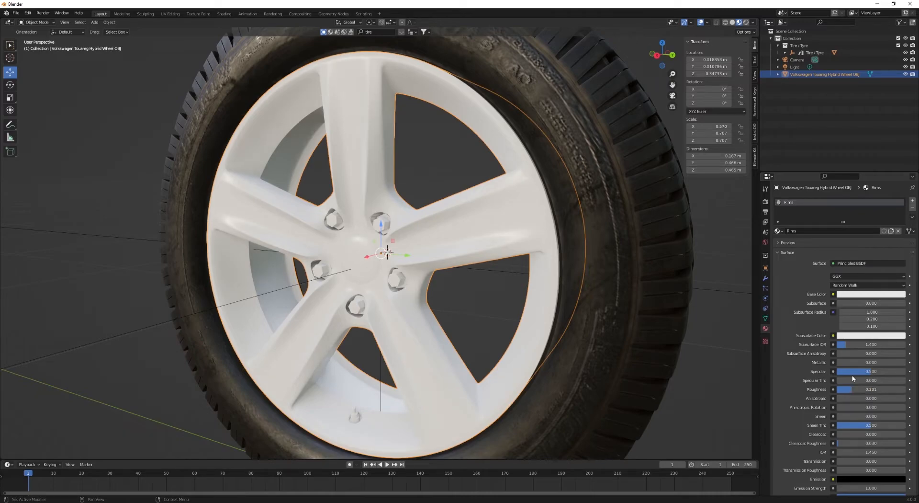
# Step: Set the metallic value of the rim's Rims material to 1.000
pyautogui.moveTo(846, 363); pyautogui.dragTo(906, 364)
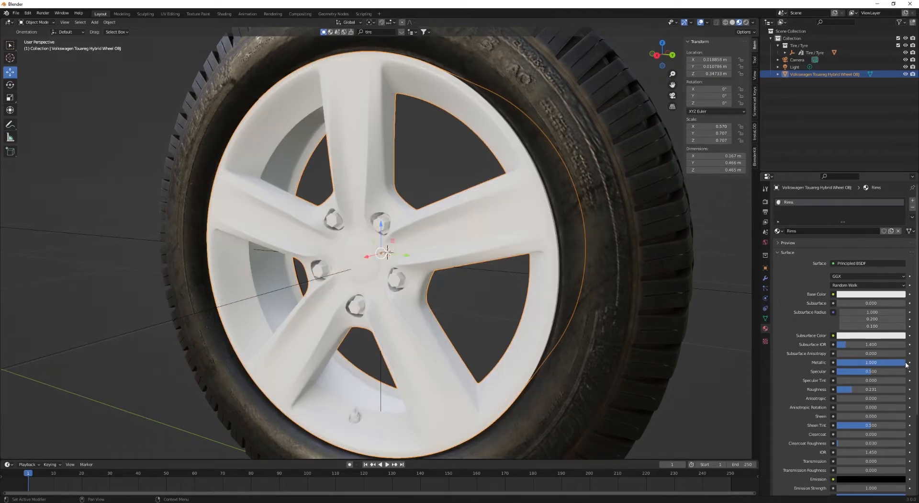
pyautogui.scroll(-3, 470, 214)
pyautogui.moveTo(470, 215); pyautogui.dragTo(497, 225, button='middle')
pyautogui.scroll(3, 461, 218)
pyautogui.click(460, 218)
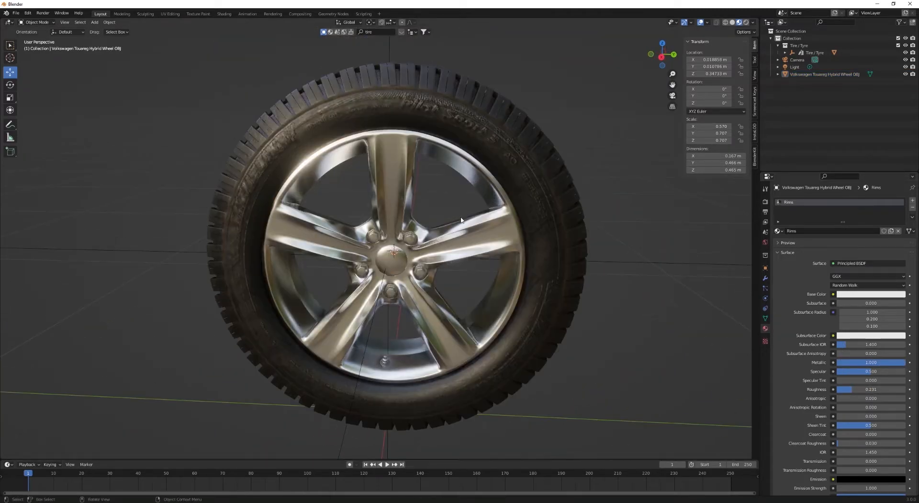
pyautogui.scroll(5, 461, 220)
pyautogui.click(461, 220)
pyautogui.scroll(-4, 524, 212)
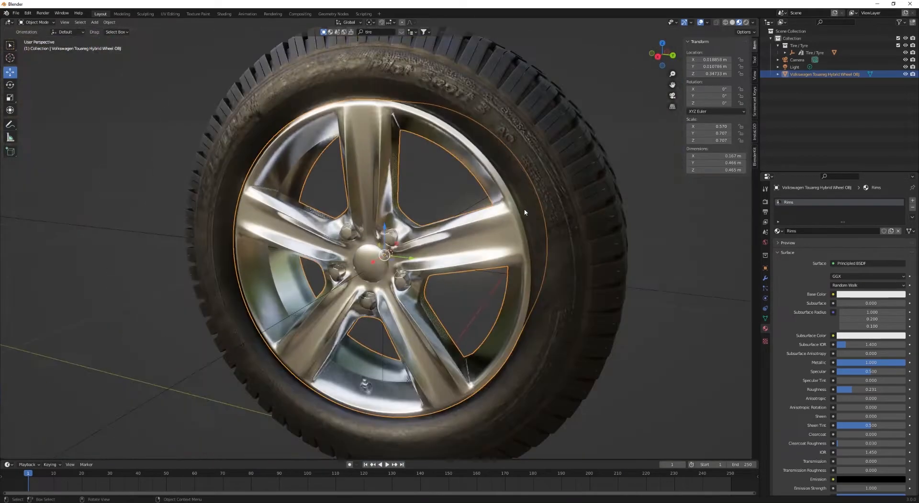
# Step: Examine the metallic rim and tire from several angles, comparing viewport shading modes
pyautogui.hotkey('alt', 'a')
pyautogui.scroll(-6, 524, 212)
pyautogui.moveTo(525, 212)
pyautogui.mouseDown(button='middle')
pyautogui.moveTo(476, 189)
pyautogui.moveTo(524, 199)
pyautogui.moveTo(493, 212)
pyautogui.moveTo(542, 224)
pyautogui.moveTo(439, 218)
pyautogui.moveTo(550, 220)
pyautogui.mouseUp(button='middle')
pyautogui.scroll(5, 523, 199)
pyautogui.press('z')
pyautogui.click(523, 154)
pyautogui.scroll(-2, 512, 207)
pyautogui.scroll(4, 462, 219)
pyautogui.press('z')
pyautogui.click(463, 246)
pyautogui.moveTo(463, 237); pyautogui.dragTo(470, 233, button='middle')
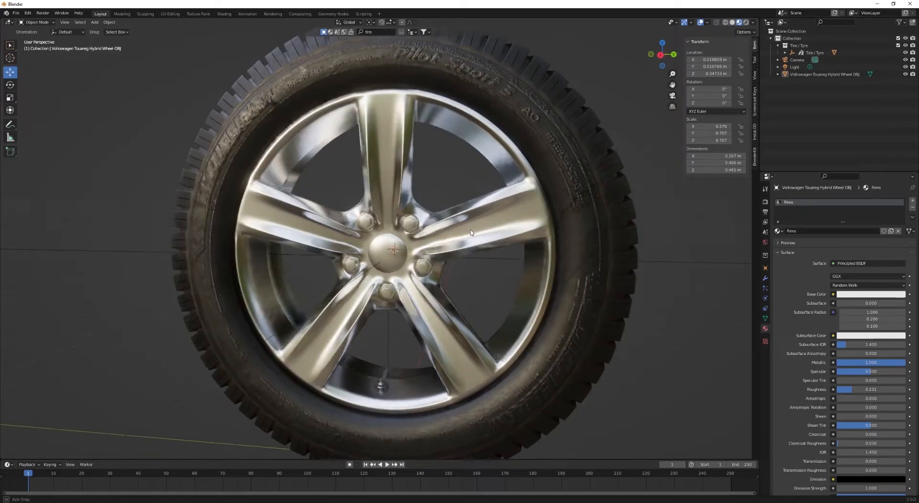
# Step: Show the wheel in wireframe from the right orthographic view with nothing selected
pyautogui.click(471, 233)
pyautogui.press('z')
pyautogui.click(377, 205)
pyautogui.scroll(1, 377, 205)
pyautogui.moveTo(377, 205); pyautogui.dragTo(462, 177, button='middle')
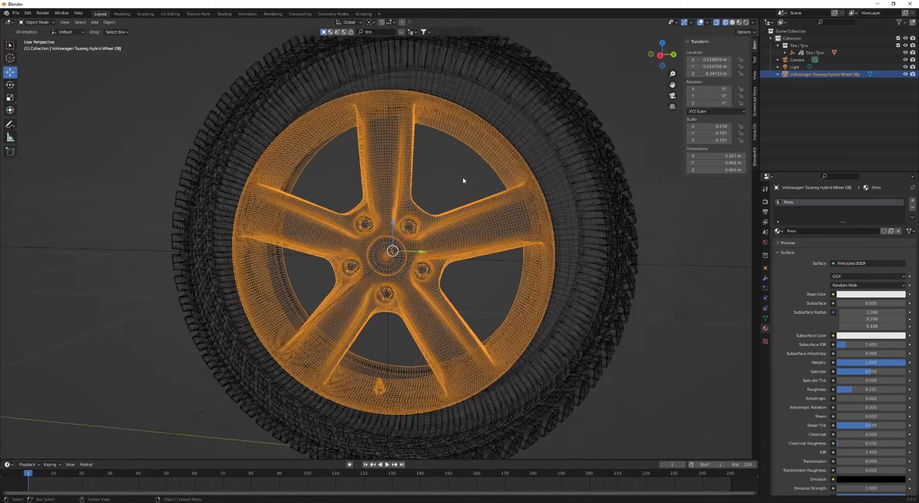
pyautogui.click(443, 179)
pyautogui.press('KP_3')
pyautogui.scroll(-1, 443, 179)
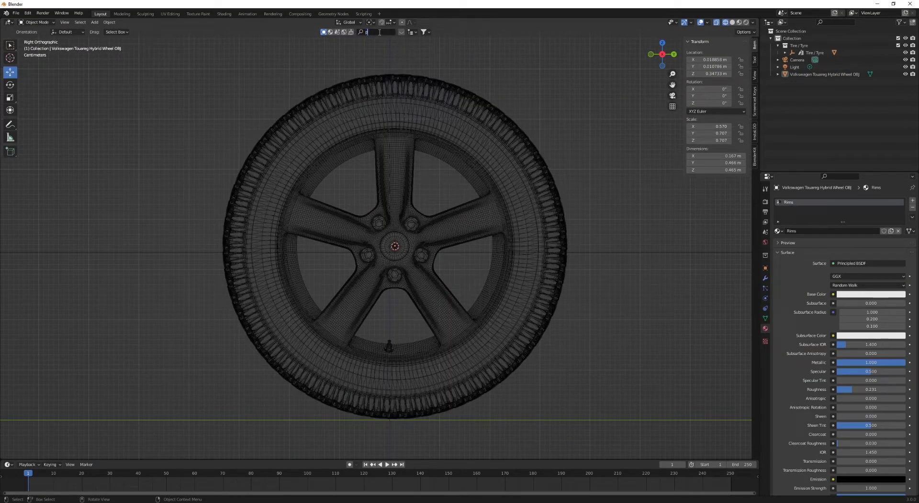
# Step: Search the BlenderKit models for "pl" and look through the results
pyautogui.press('Return')
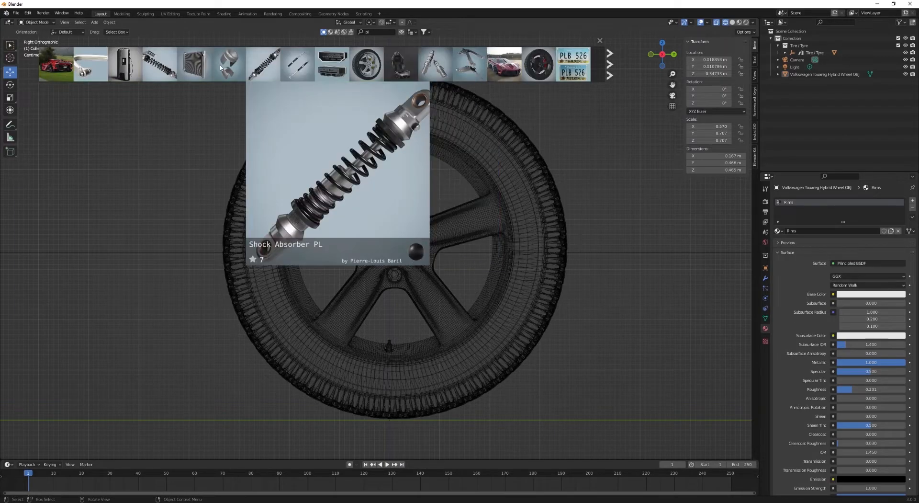
pyautogui.moveTo(122, 69)
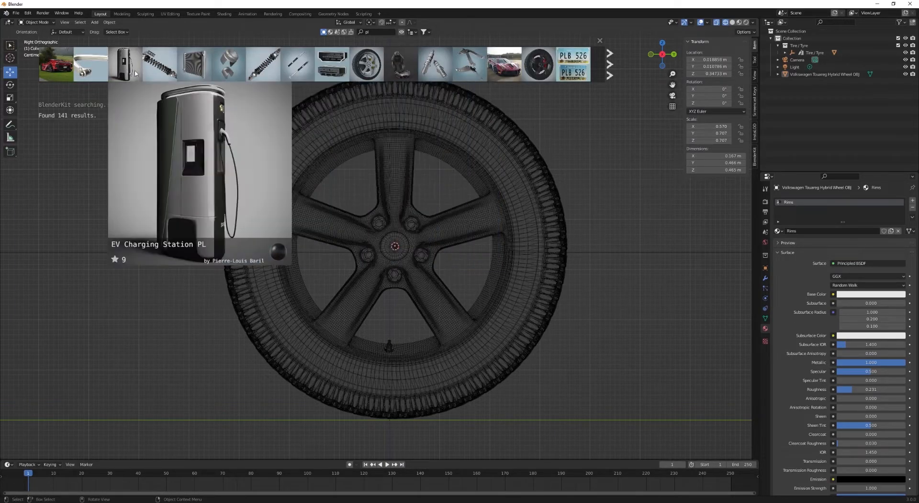
pyautogui.scroll(-4, 125, 68)
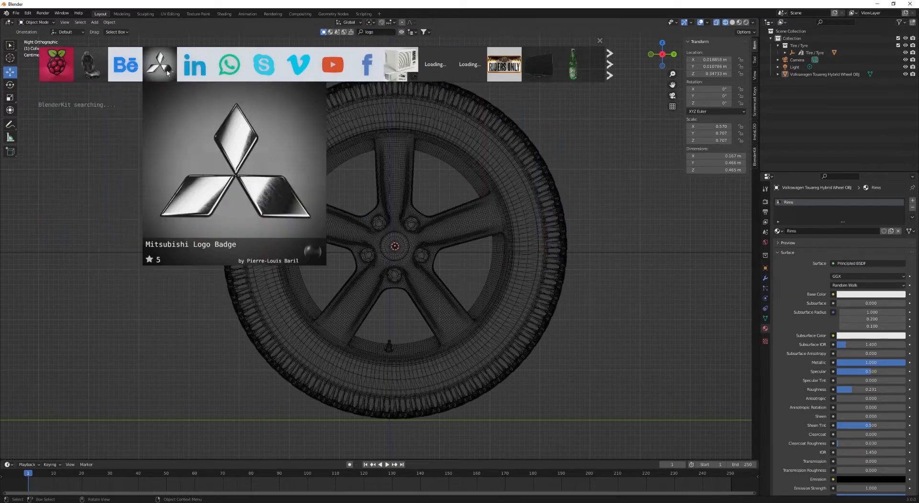
# Step: Add the Mitsubishi Logo Badge from the BlenderKit "logo" search and close the asset results
pyautogui.click(159, 64)
pyautogui.scroll(2, 498, 262)
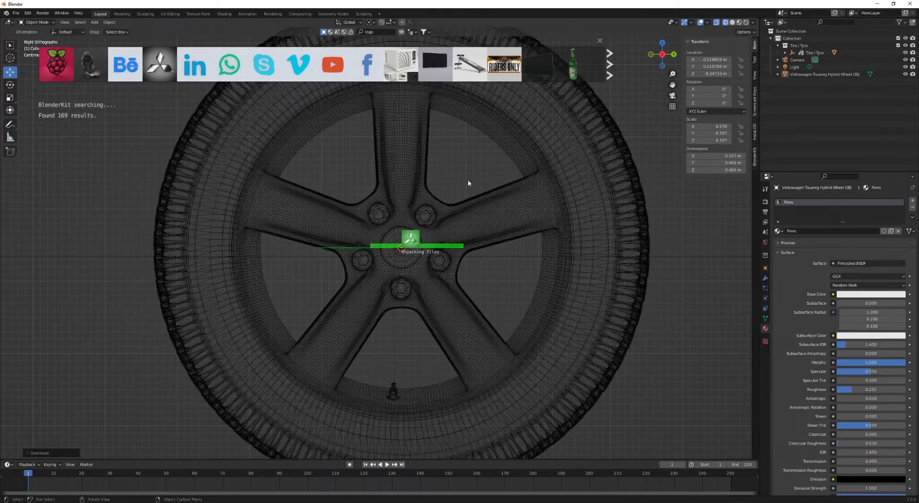
pyautogui.click(402, 32)
pyautogui.scroll(2, 493, 222)
pyautogui.scroll(-2, 492, 221)
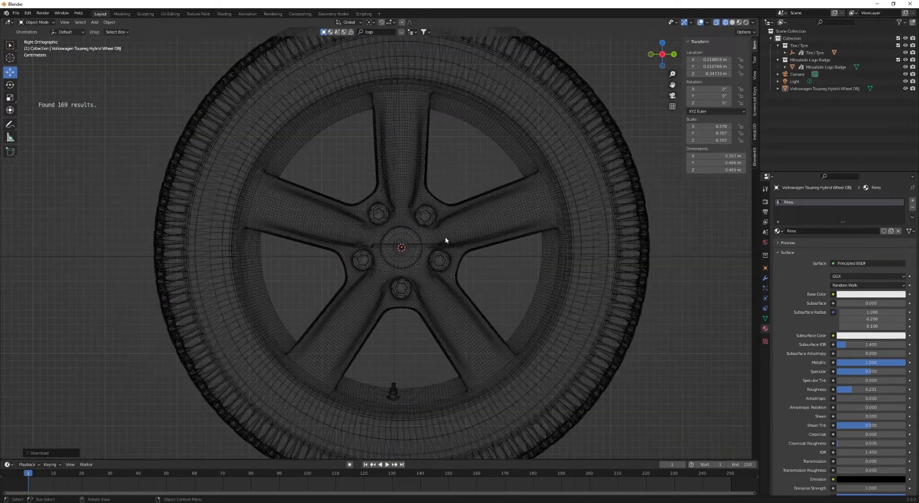
# Step: Rotate the logo badge 90° about the Y axis and -90° in the side view so it stands upright facing outward
pyautogui.click(427, 248)
pyautogui.write('ry')
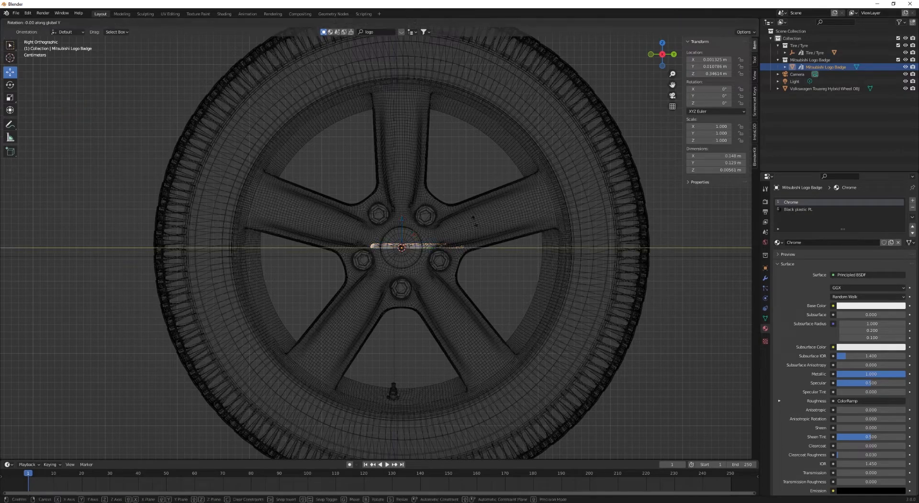
pyautogui.write('90')
pyautogui.press('Return')
pyautogui.write('r90')
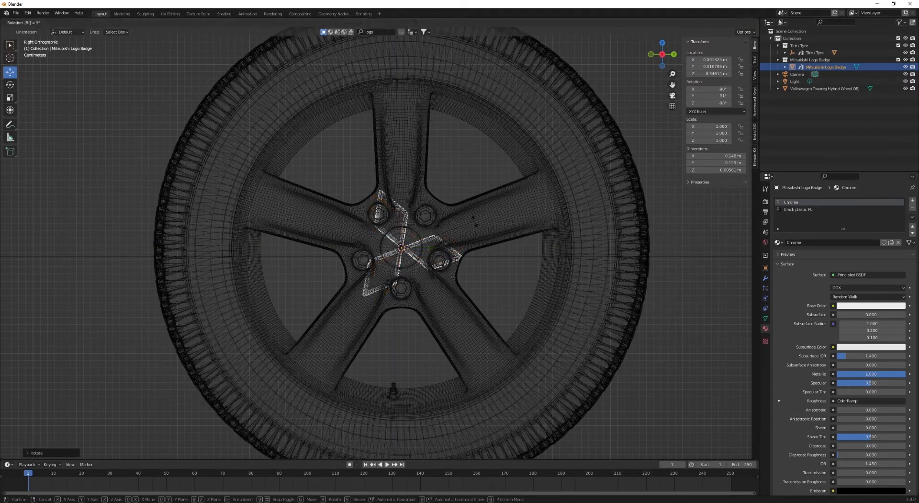
pyautogui.press('Escape')
pyautogui.write('r-90')
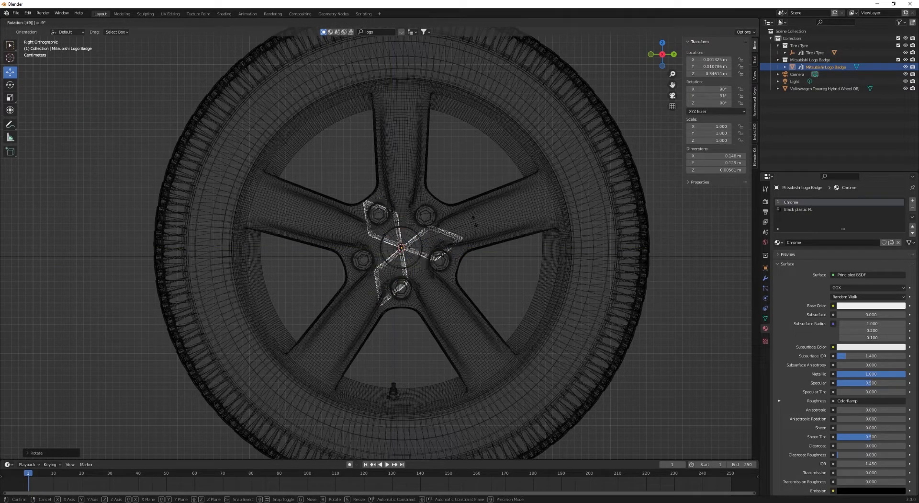
pyautogui.press('Return')
# Step: Scale the badge down to about 0.303 and lower it slightly along the Z axis inside the hub cap
pyautogui.scroll(4, 476, 222)
pyautogui.press('s')
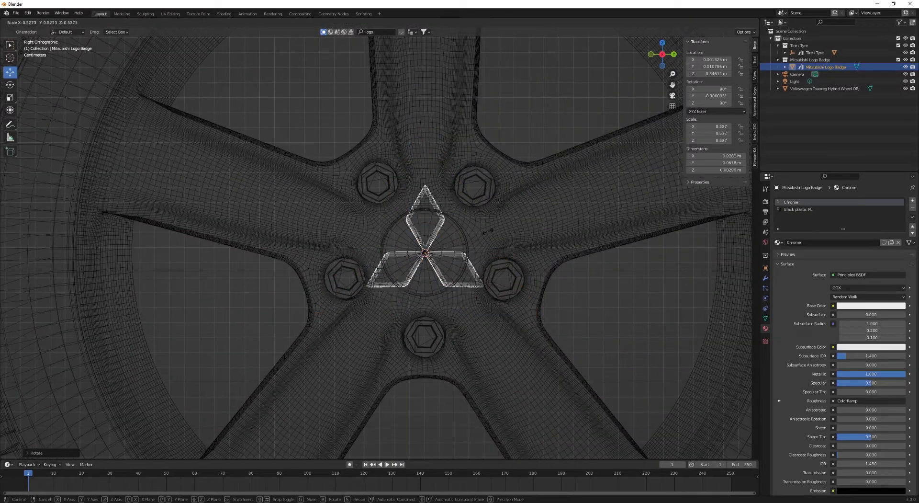
pyautogui.click(479, 238)
pyautogui.scroll(2, 478, 238)
pyautogui.press('g')
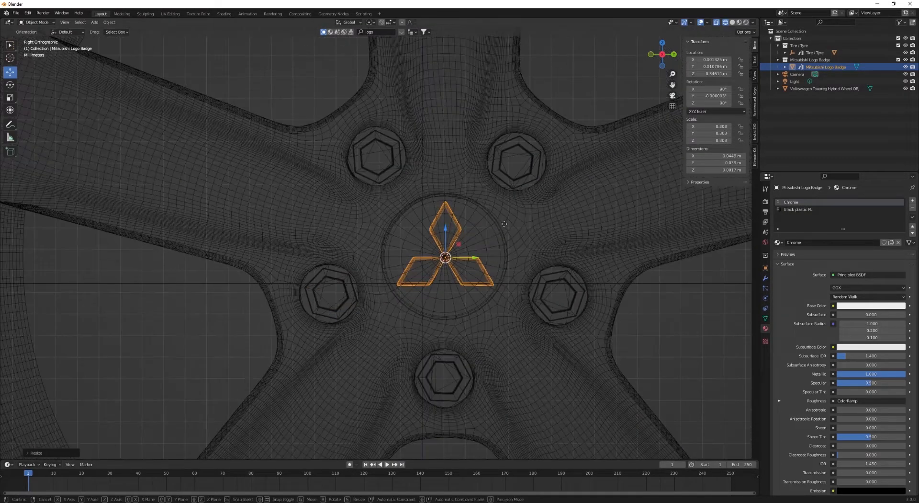
pyautogui.press('z')
pyautogui.click(503, 228)
# Step: Turn on the Screencast Keys display and fine-tune the badge's size and position within the hub cap circle
pyautogui.click(754, 105)
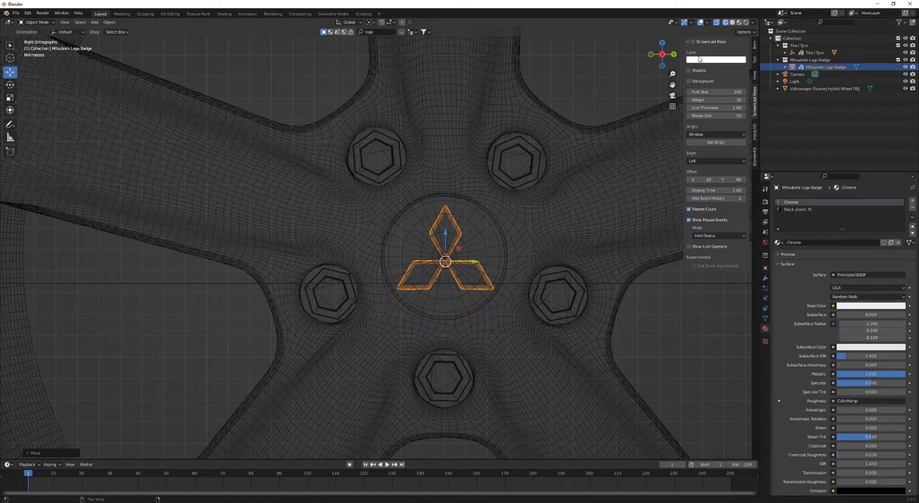
pyautogui.scroll(2, 525, 213)
pyautogui.press('s')
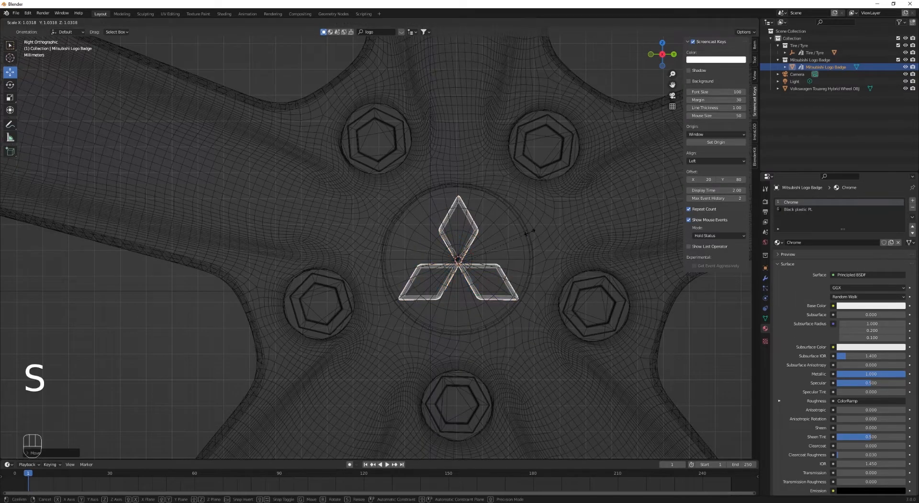
pyautogui.click(529, 230)
pyautogui.press('g')
pyautogui.click(530, 228)
pyautogui.press('z')
pyautogui.click(551, 225)
# Step: Move the badge along the X axis onto the outer face of the hub cap
pyautogui.moveTo(551, 226)
pyautogui.mouseDown(button='middle')
pyautogui.moveTo(401, 263)
pyautogui.moveTo(534, 254)
pyautogui.mouseUp(button='middle')
pyautogui.scroll(2, 534, 253)
pyautogui.moveTo(508, 249); pyautogui.dragTo(367, 249)
pyautogui.moveTo(367, 249); pyautogui.dragTo(443, 278, button='middle')
pyautogui.moveTo(443, 278)
pyautogui.keyDown('shift'); pyautogui.mouseDown(button='middle')
pyautogui.moveTo(467, 300)
pyautogui.moveTo(432, 290)
pyautogui.mouseUp(button='middle'); pyautogui.keyUp('shift')
pyautogui.scroll(4, 432, 290)
# Step: In Edit Mode, select the outer tip vertices of all three diamonds of the badge in wireframe
pyautogui.moveTo(319, 302)
pyautogui.mouseDown(button='middle')
pyautogui.moveTo(282, 285)
pyautogui.moveTo(364, 283)
pyautogui.mouseUp(button='middle')
pyautogui.press('Tab')
pyautogui.press('z')
pyautogui.click(355, 125)
pyautogui.moveTo(369, 112); pyautogui.dragTo(446, 180)
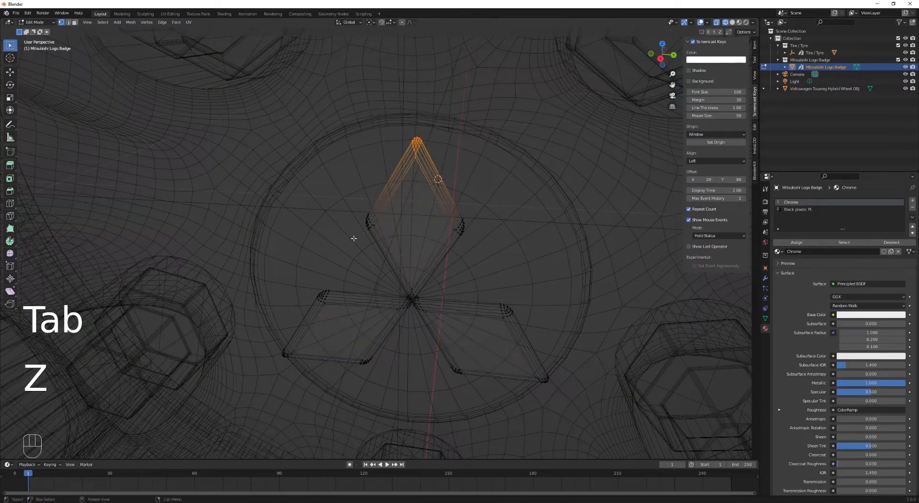
pyautogui.keyDown('shift'); pyautogui.moveTo(245, 329); pyautogui.dragTo(306, 378); pyautogui.keyUp('shift')
pyautogui.keyDown('shift'); pyautogui.moveTo(501, 362); pyautogui.dragTo(566, 398); pyautogui.keyUp('shift')
# Step: Move the selected diamond tips along the X axis toward the curved hub cap in Solid shading, and leave Edit Mode
pyautogui.press('z')
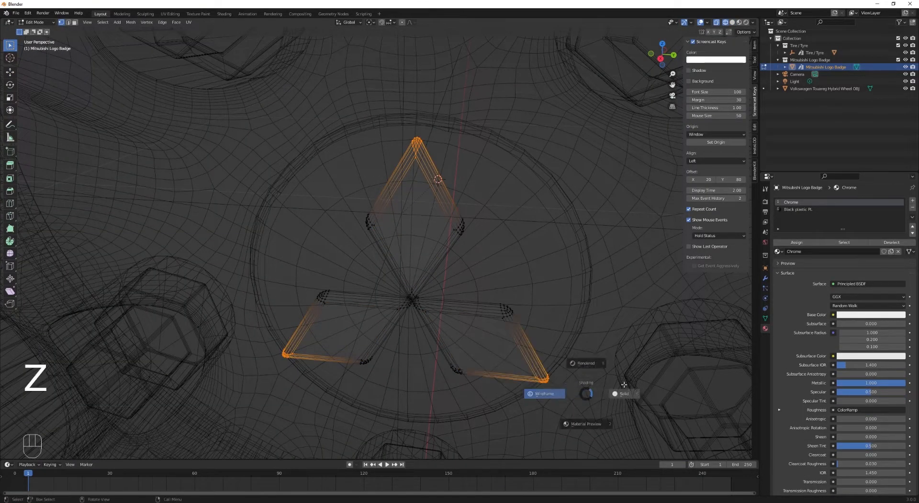
pyautogui.click(624, 393)
pyautogui.moveTo(631, 393); pyautogui.dragTo(572, 375, button='middle')
pyautogui.click(9, 72)
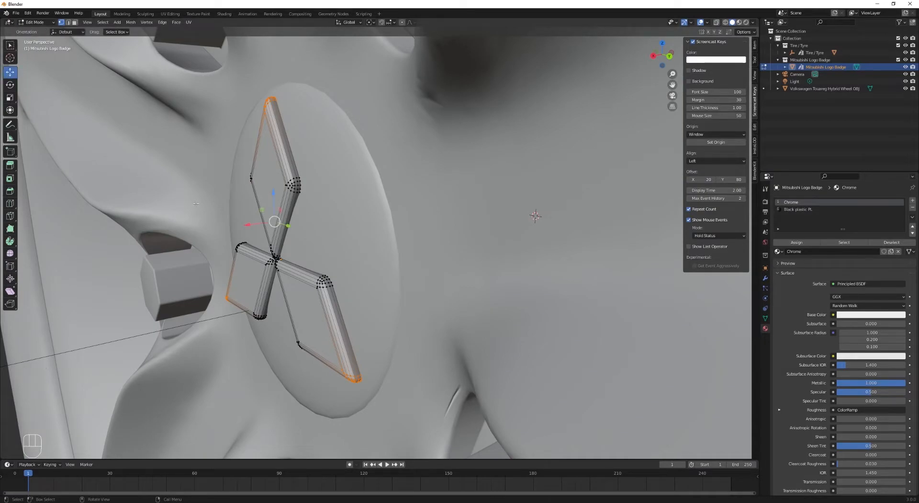
pyautogui.moveTo(247, 225); pyautogui.dragTo(262, 225)
pyautogui.moveTo(262, 226); pyautogui.dragTo(322, 204, button='middle')
pyautogui.press('Tab')
pyautogui.hotkey('alt', 'a')
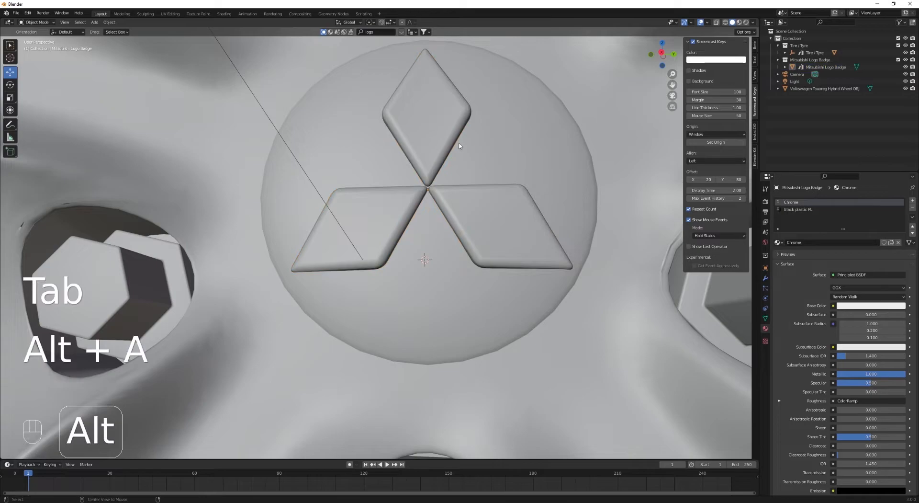
# Step: Show the wheel in Material Preview and remove the Black plastic PL material slot from the badge
pyautogui.press('z')
pyautogui.click(456, 201)
pyautogui.scroll(-7, 453, 273)
pyautogui.moveTo(397, 215); pyautogui.dragTo(435, 207, button='middle')
pyautogui.scroll(4, 434, 207)
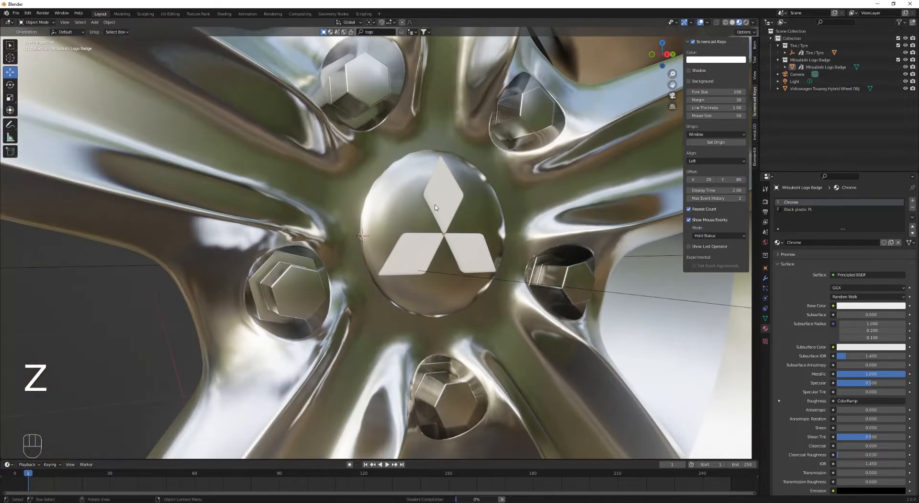
pyautogui.click(440, 205)
pyautogui.click(839, 210)
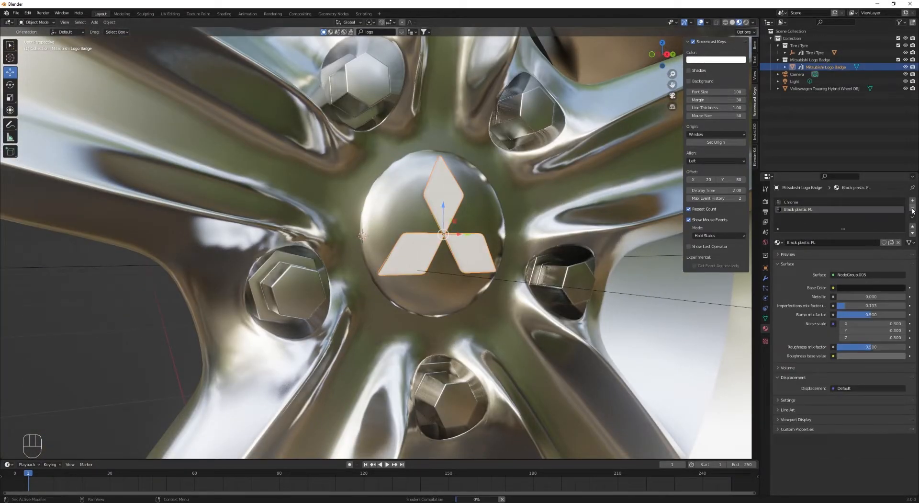
pyautogui.click(912, 208)
# Step: Examine the finished wheel and its chrome badge, ending in the right orthographic view
pyautogui.hotkey('alt', 'a')
pyautogui.moveTo(467, 220); pyautogui.dragTo(432, 230, button='middle')
pyautogui.scroll(-8, 432, 230)
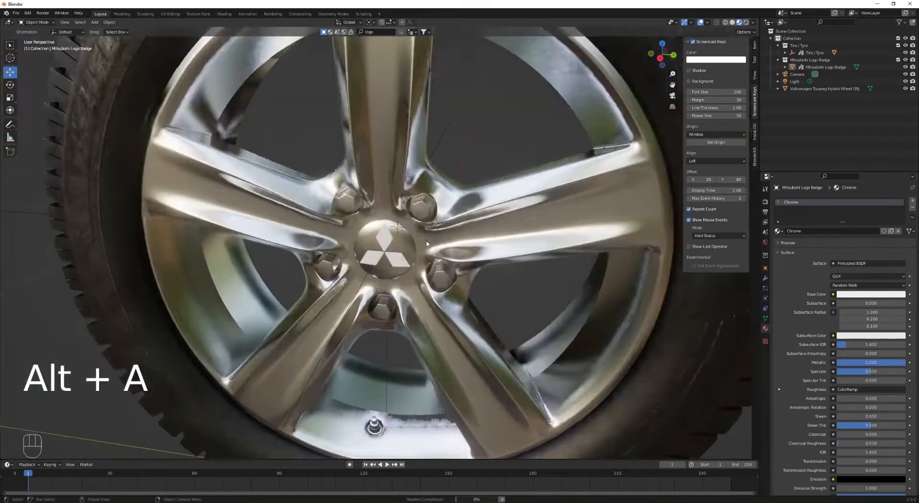
pyautogui.press('KP_3')
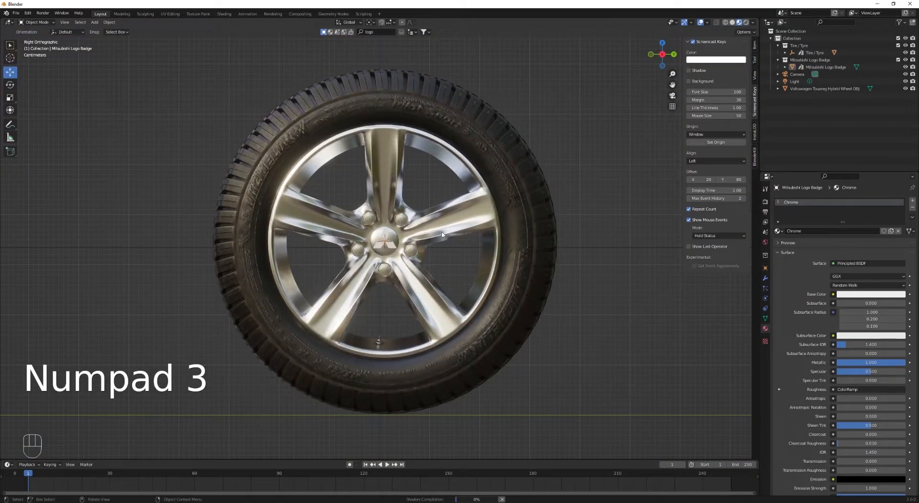
pyautogui.scroll(1, 442, 234)
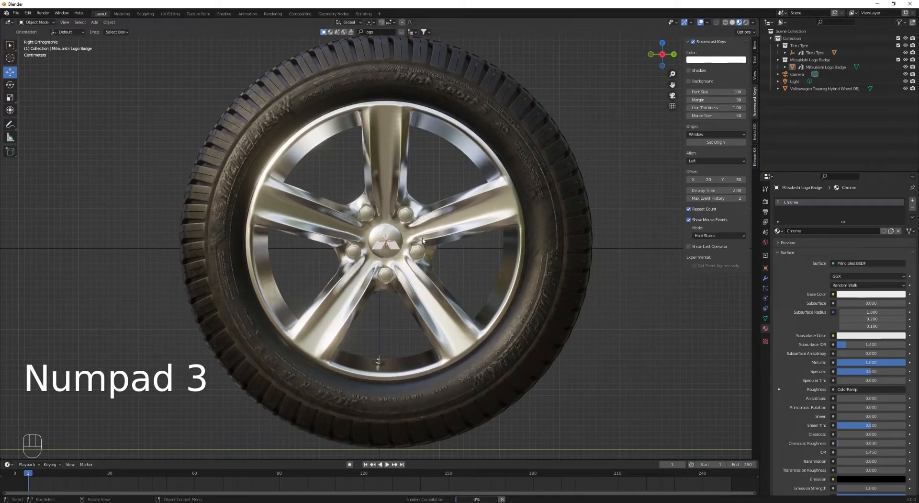
pyautogui.scroll(-1, 433, 233)
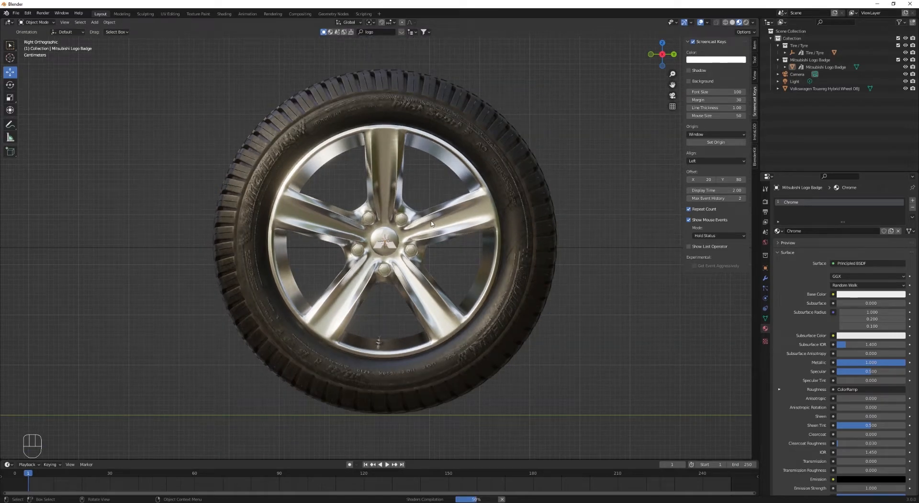
pyautogui.keyDown('shift'); pyautogui.moveTo(432, 223); pyautogui.dragTo(405, 221, button='middle'); pyautogui.keyUp('shift')
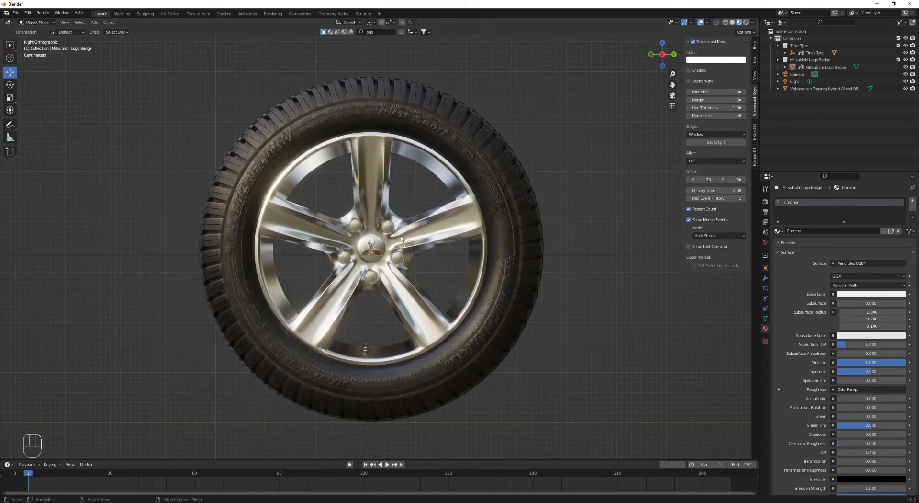
# Step: Switch the viewport to Solid shading and save the file as Wheel.blend
pyautogui.click(732, 22)
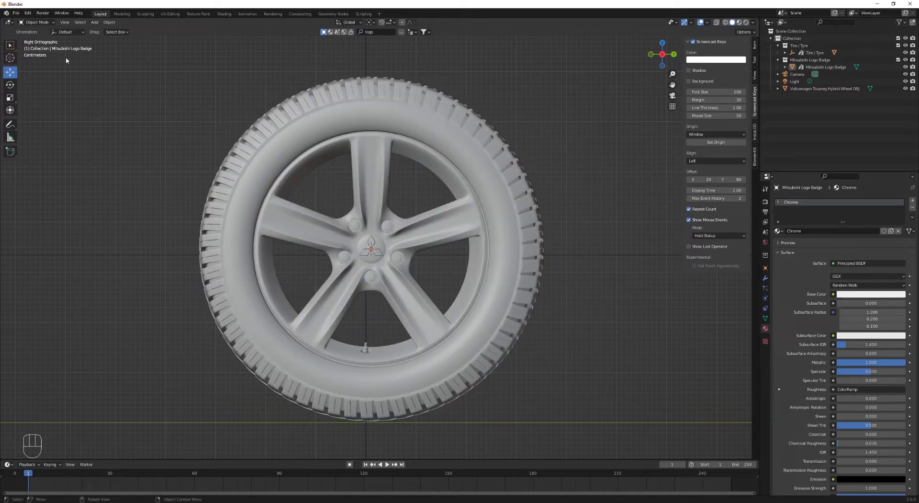
pyautogui.click(18, 13)
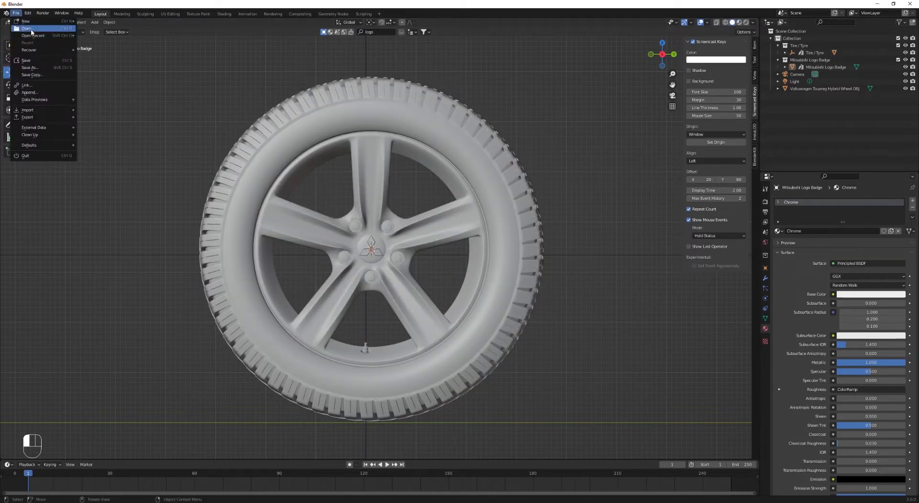
pyautogui.hotkey('ctrl', 's')
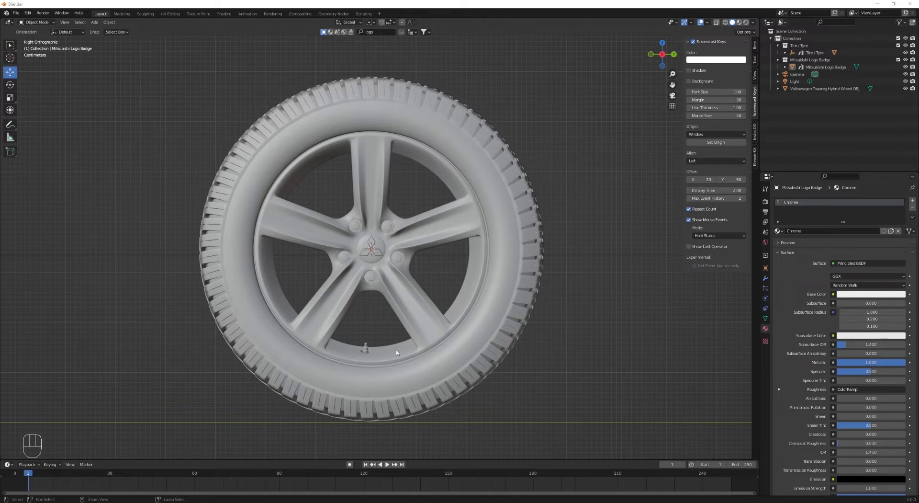
# Step: Open brake disc.blend from the brakes folder and copy the brake disc and caliper objects
pyautogui.click(15, 12)
pyautogui.scroll(2, 418, 244)
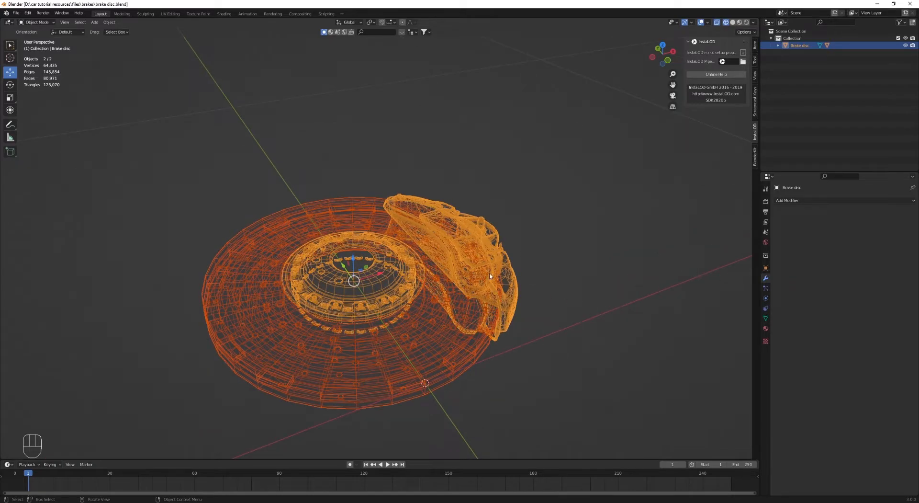
pyautogui.press('z')
pyautogui.moveTo(541, 239); pyautogui.dragTo(546, 257, button='middle')
pyautogui.hotkey('ctrl', 'c')
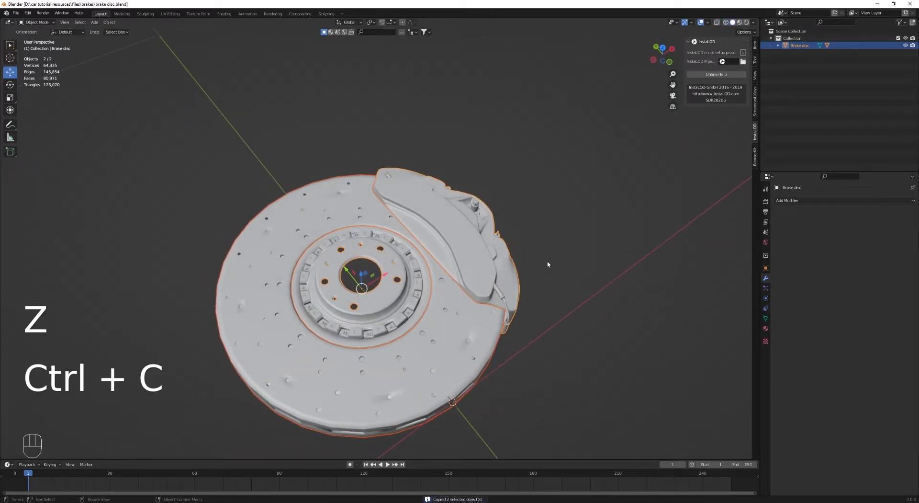
# Step: Reopen the recent file Wheel.blend
pyautogui.click(16, 13)
pyautogui.moveTo(34, 35)
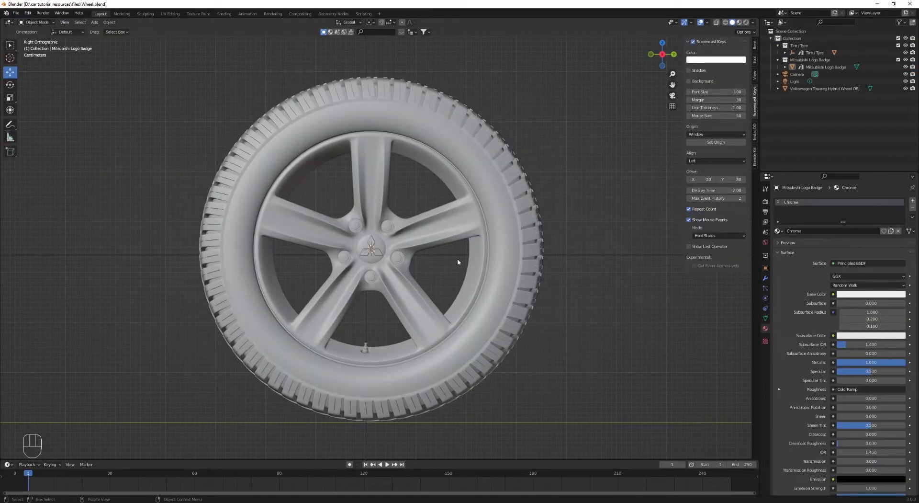
# Step: Paste the copied brake disc and caliper into the wheel scene and bring them into close view in Wireframe shading
pyautogui.hotkey('ctrl', 'v')
pyautogui.click(555, 418)
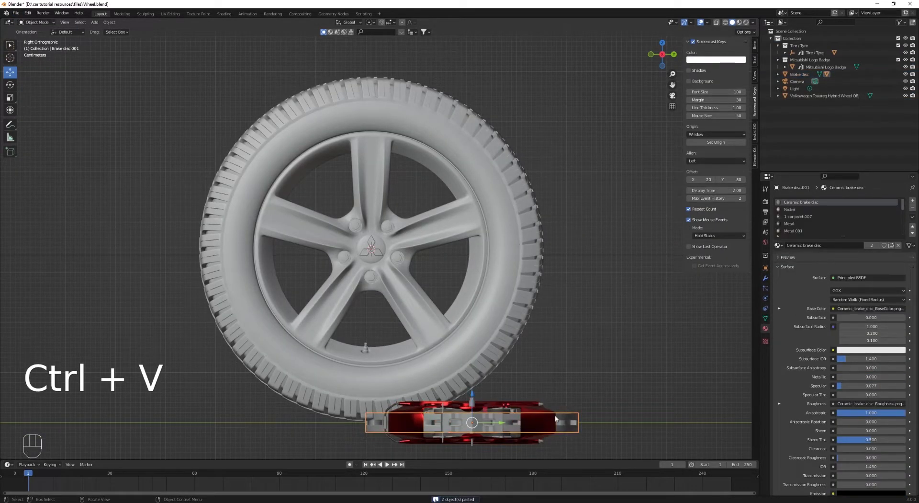
pyautogui.scroll(-4, 545, 383)
pyautogui.moveTo(545, 371); pyautogui.dragTo(487, 398, button='middle')
pyautogui.press('z')
pyautogui.click(401, 385)
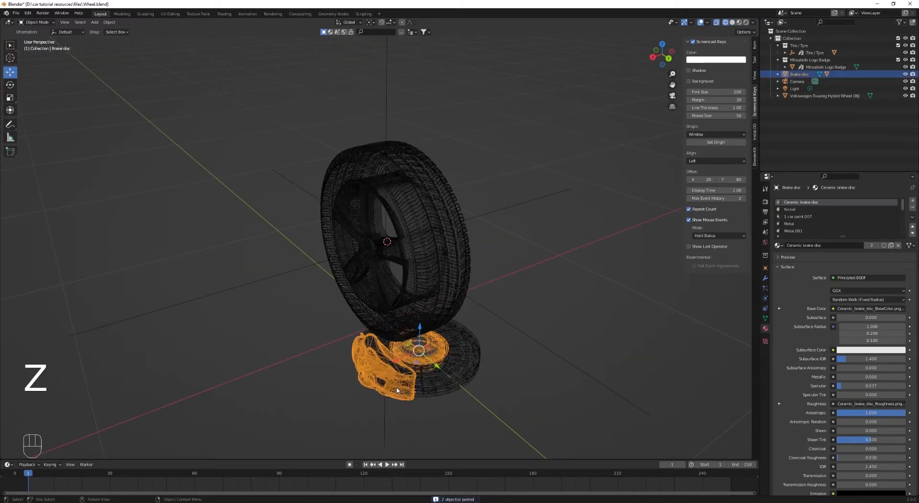
pyautogui.keyDown('shift'); pyautogui.moveTo(400, 385); pyautogui.dragTo(401, 307, button='middle'); pyautogui.keyUp('shift')
pyautogui.scroll(4, 402, 306)
# Step: Remove the Mirror modifier from the outer brake disc object
pyautogui.click(765, 278)
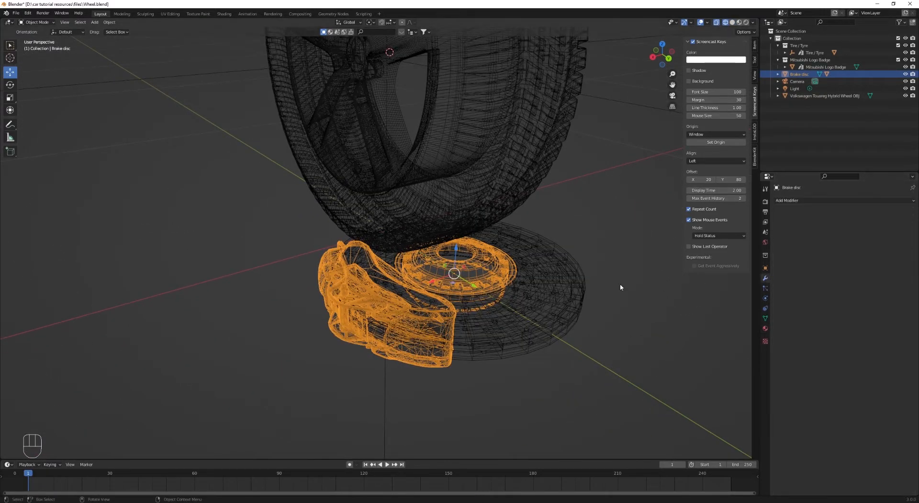
pyautogui.click(493, 328)
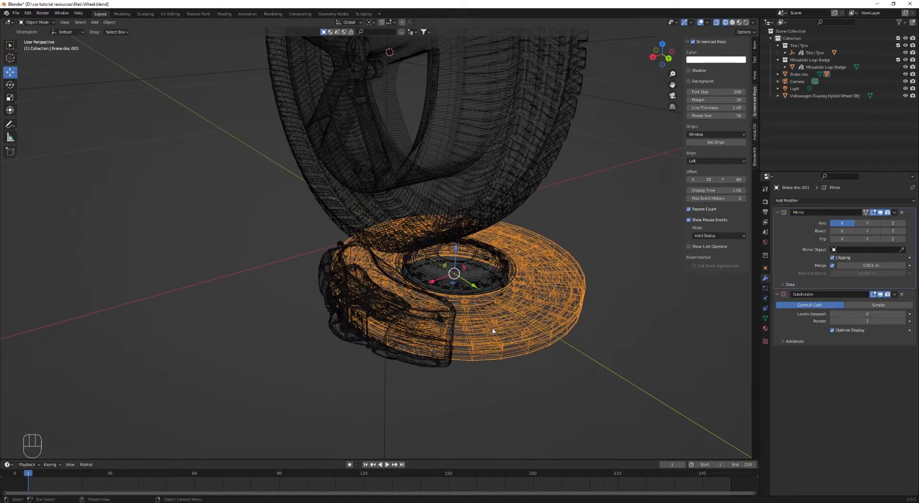
pyautogui.click(903, 212)
# Step: Parent the outer brake disc to the caliper object
pyautogui.keyDown('shift'); pyautogui.click(410, 350); pyautogui.keyUp('shift')
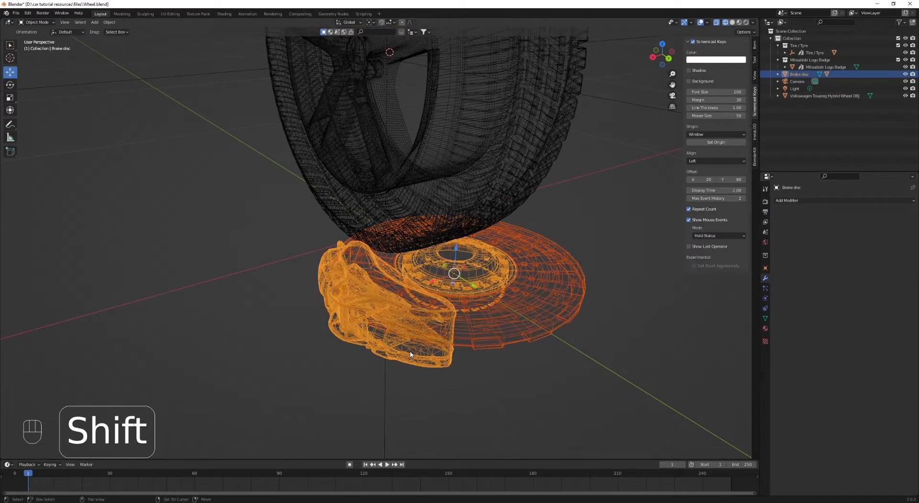
pyautogui.moveTo(472, 290); pyautogui.dragTo(475, 310, button='middle')
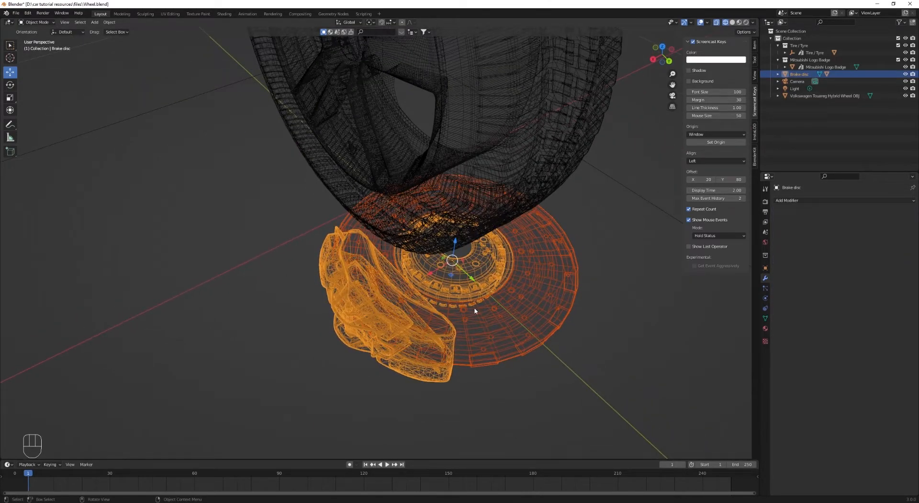
pyautogui.hotkey('ctrl', 'p')
pyautogui.click(475, 310)
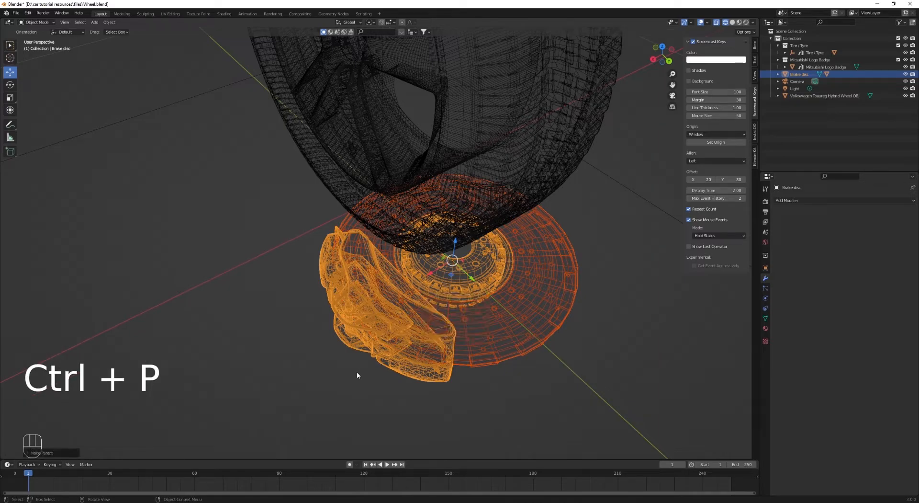
# Step: Rotate the caliper and its disc 90 degrees about Y, and a further 90 degrees in the right orthographic view
pyautogui.click(448, 281)
pyautogui.scroll(-3, 415, 311)
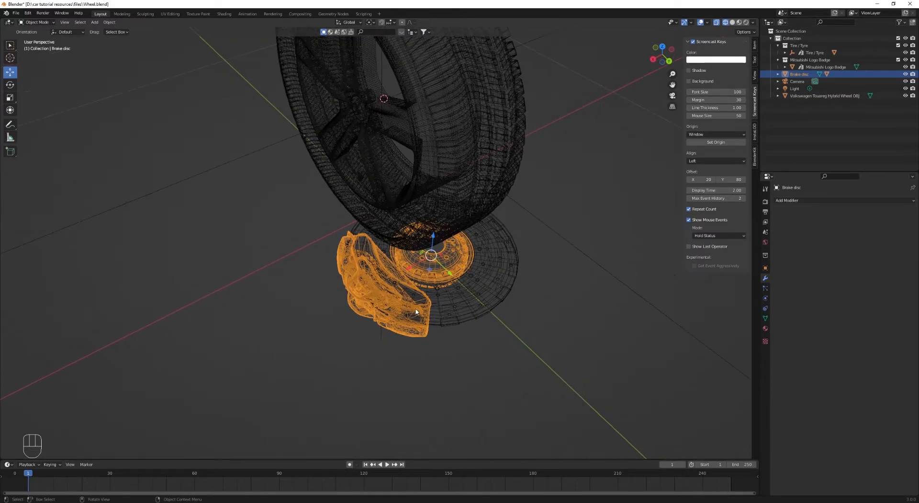
pyautogui.press('KP_3')
pyautogui.write('r')
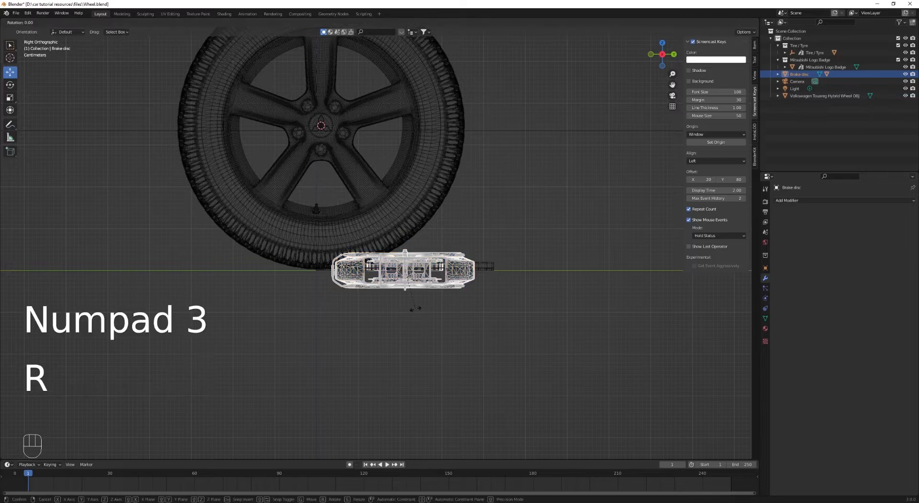
pyautogui.write('y90')
pyautogui.press('Return')
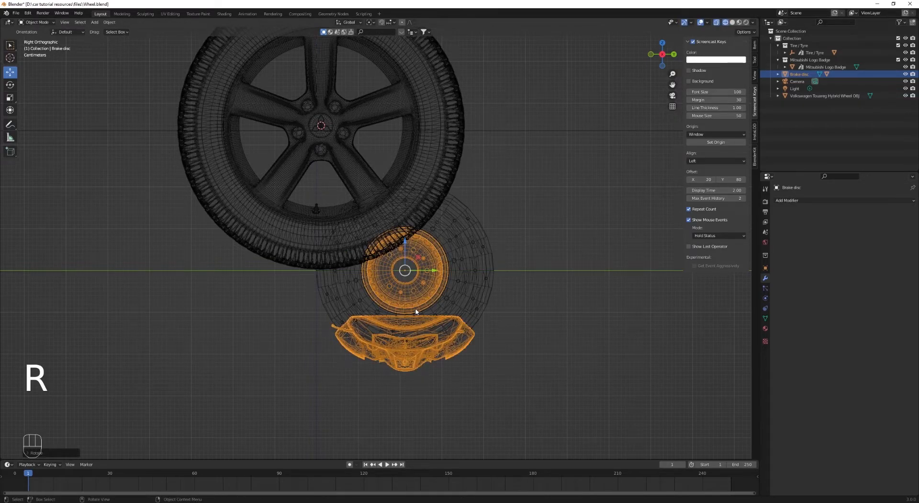
pyautogui.write('r90')
pyautogui.press('Return')
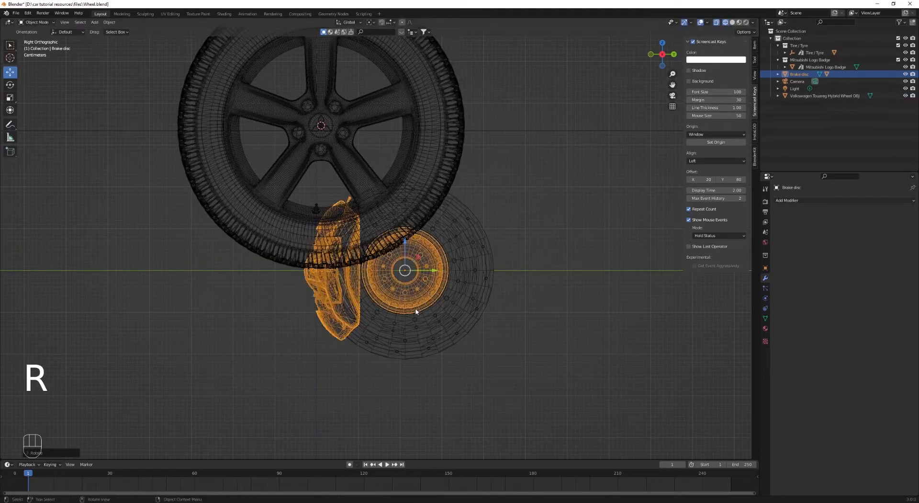
# Step: Flip the caliper and disc along Y by scaling them by -1
pyautogui.keyDown('shift'); pyautogui.moveTo(401, 251); pyautogui.dragTo(449, 302, button='middle'); pyautogui.keyUp('shift')
pyautogui.write('s')
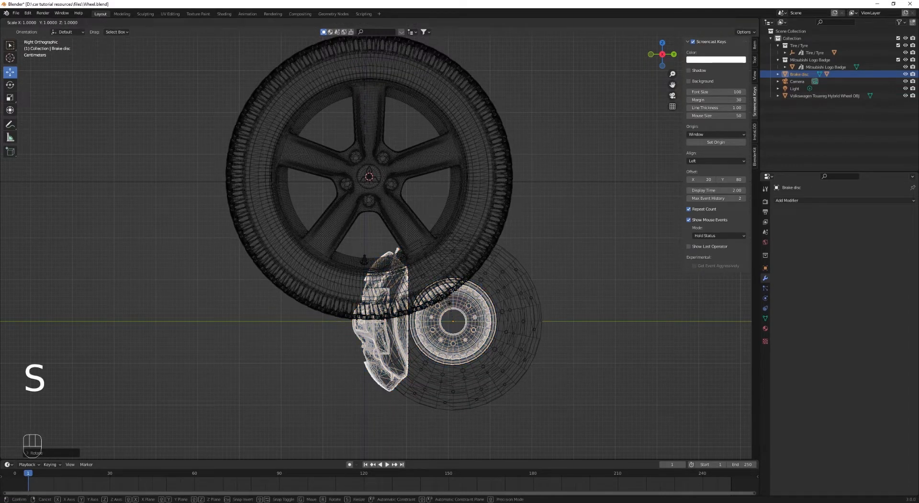
pyautogui.write('y-1')
pyautogui.press('Return')
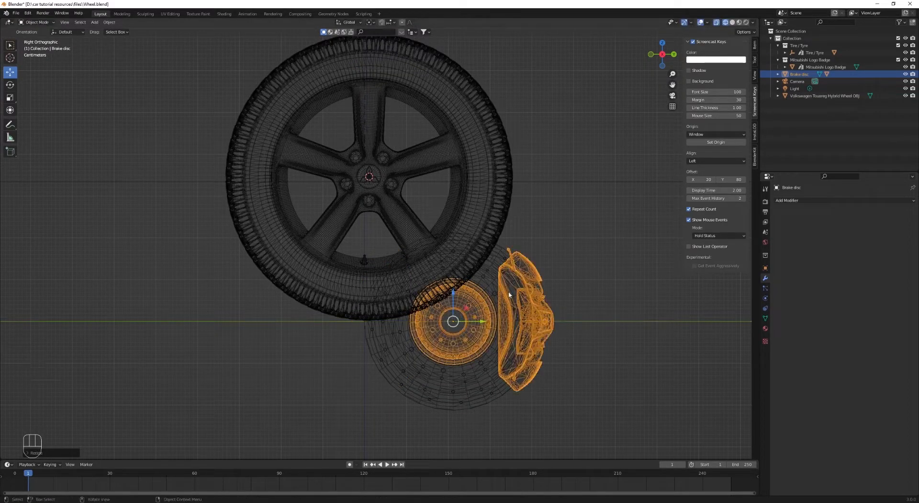
# Step: Return to Solid shading and place the caliper and disc on the 3D cursor at the wheel's centre
pyautogui.press('z')
pyautogui.press('g')
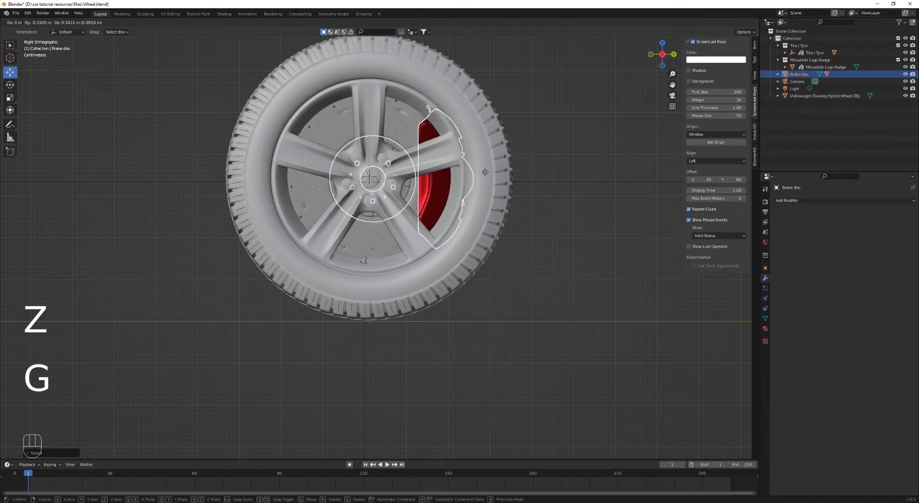
pyautogui.rightClick(485, 172)
pyautogui.hotkey('shift', 's')
pyautogui.click(484, 139)
pyautogui.keyDown('shift'); pyautogui.moveTo(491, 158); pyautogui.dragTo(512, 248, button='middle'); pyautogui.keyUp('shift')
pyautogui.moveTo(512, 249); pyautogui.dragTo(489, 257, button='middle')
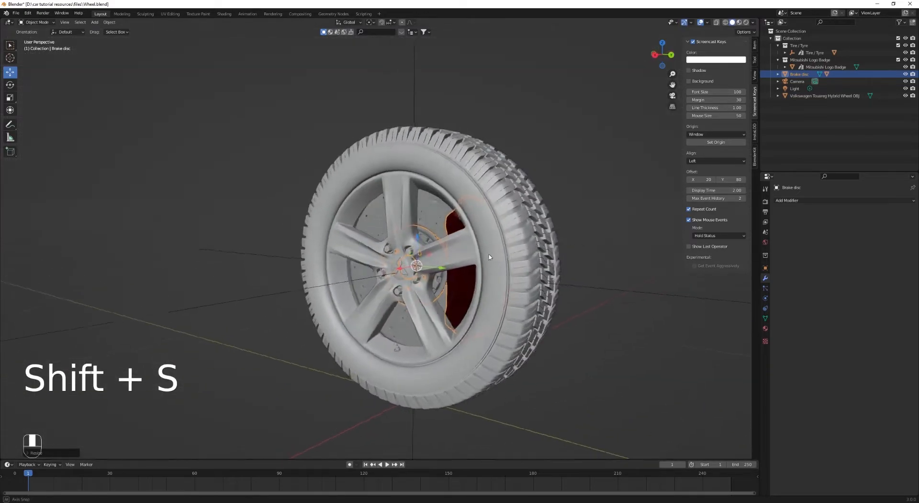
# Step: Scale the caliper and disc down to about 0.75 in the right orthographic view so they fit inside the rim
pyautogui.press('KP_3')
pyautogui.press('s')
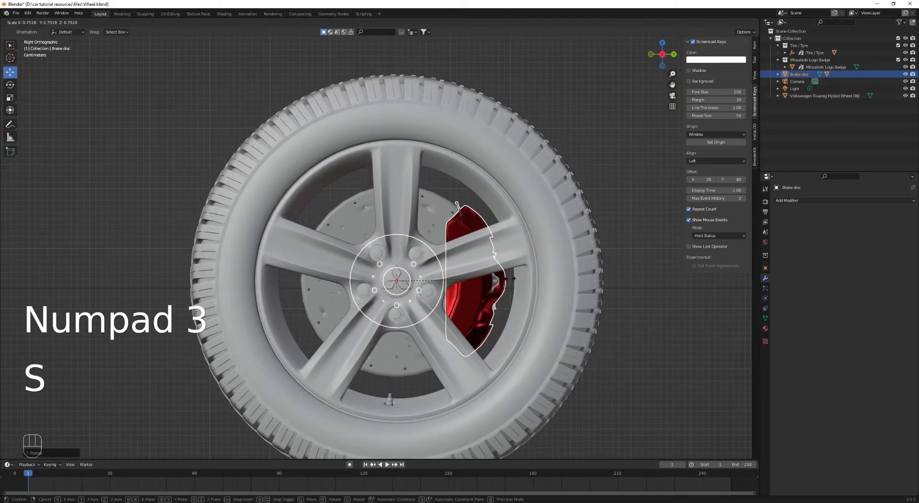
pyautogui.click(510, 282)
# Step: Set the outer brake disc's Subdivision viewport level to 1
pyautogui.click(423, 221)
pyautogui.hotkey('ctrl', '1')
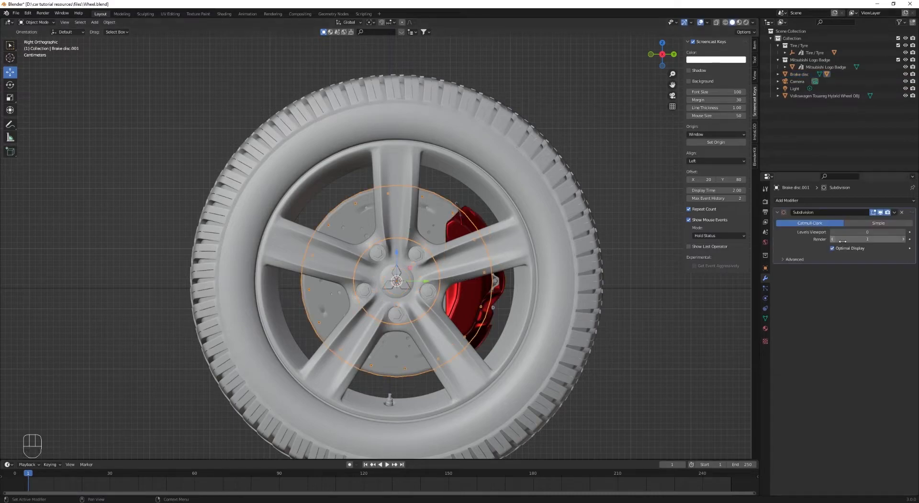
pyautogui.scroll(2, 617, 243)
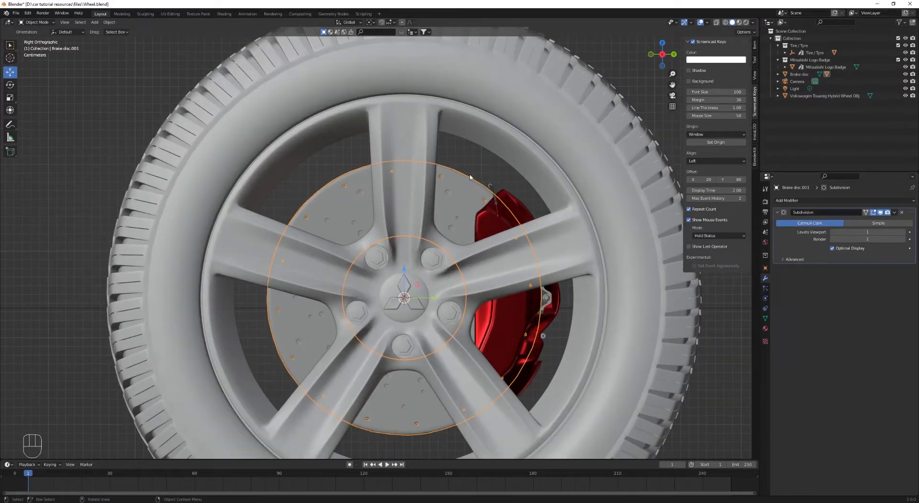
# Step: Scale the caliper and disc up slightly to fill more of the rim's interior
pyautogui.click(502, 227)
pyautogui.scroll(-4, 462, 228)
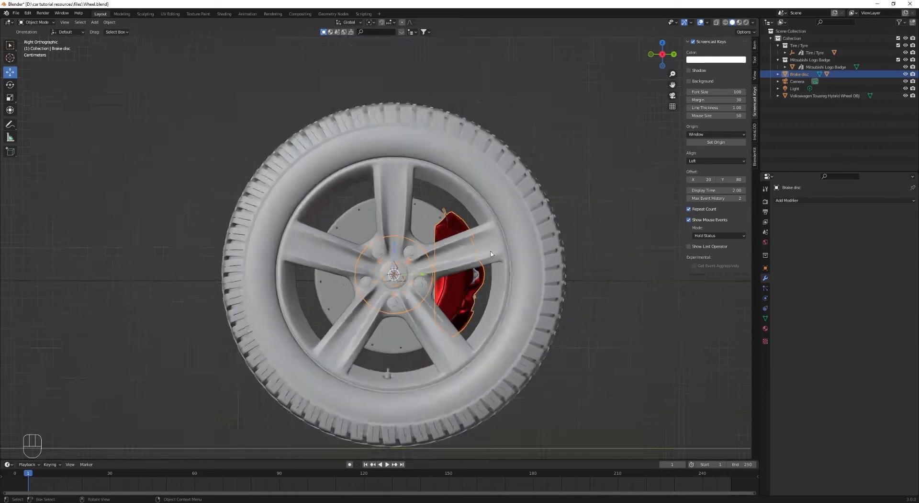
pyautogui.moveTo(462, 228); pyautogui.dragTo(473, 253, button='middle')
pyautogui.scroll(2, 435, 248)
pyautogui.press('s')
pyautogui.click(442, 255)
# Step: Add a Mirror modifier on the X axis to the outer brake disc
pyautogui.click(361, 261)
pyautogui.scroll(2, 360, 261)
pyautogui.click(828, 197)
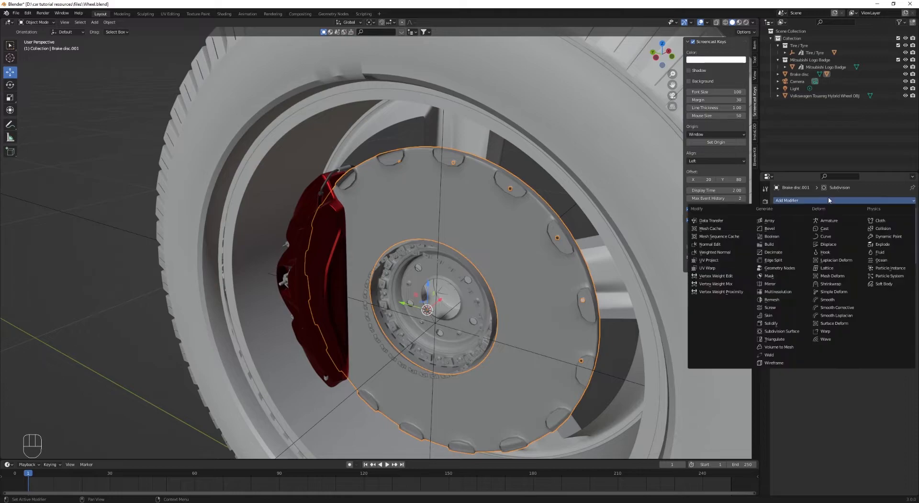
pyautogui.click(780, 275)
pyautogui.moveTo(546, 220); pyautogui.dragTo(529, 220, button='middle')
# Step: Examine the mirrored disc and the caliper's fit inside the rim from several angles in Wireframe and Solid shading
pyautogui.hotkey('alt', 'a')
pyautogui.moveTo(387, 237)
pyautogui.mouseDown(button='middle')
pyautogui.moveTo(499, 234)
pyautogui.moveTo(409, 247)
pyautogui.moveTo(401, 227)
pyautogui.mouseUp(button='middle')
pyautogui.click(500, 235)
pyautogui.click(476, 193)
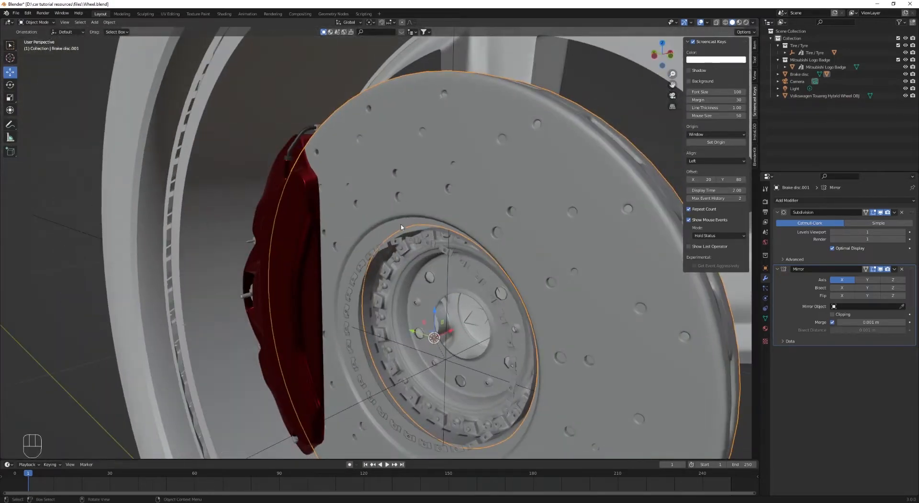
pyautogui.click(428, 260)
pyautogui.moveTo(429, 259); pyautogui.dragTo(368, 223, button='middle')
pyautogui.click(362, 170)
pyautogui.press('z')
pyautogui.click(287, 173)
pyautogui.scroll(-3, 259, 185)
pyautogui.moveTo(260, 184); pyautogui.dragTo(322, 195, button='middle')
pyautogui.press('z')
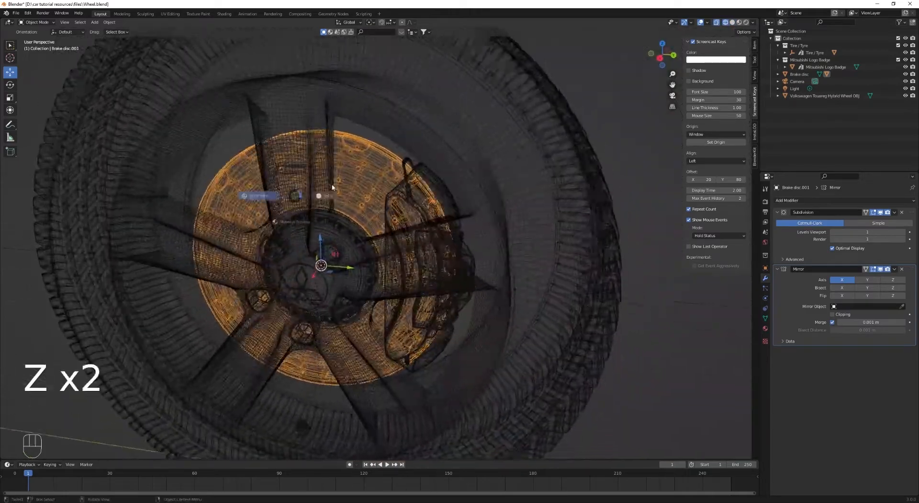
pyautogui.click(393, 201)
pyautogui.click(403, 209)
pyautogui.press('KP_3')
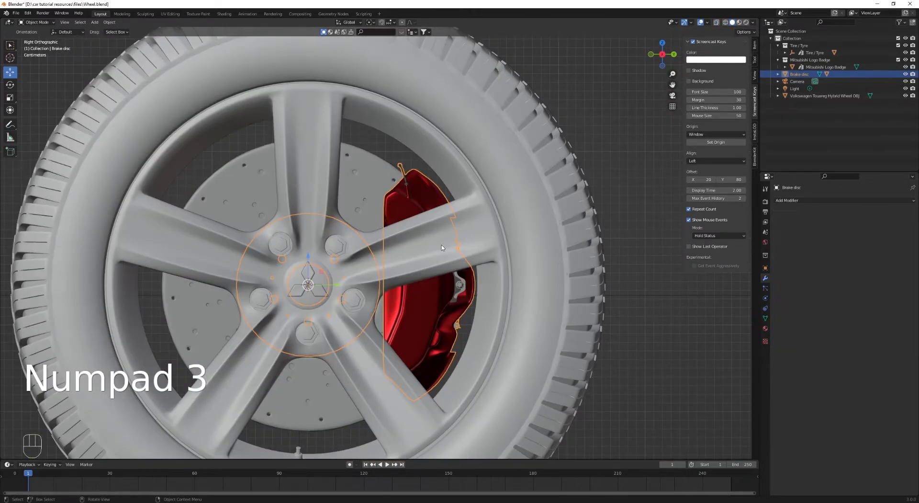
pyautogui.scroll(-1, 443, 246)
pyautogui.hotkey('alt', 'a')
pyautogui.scroll(-4, 443, 249)
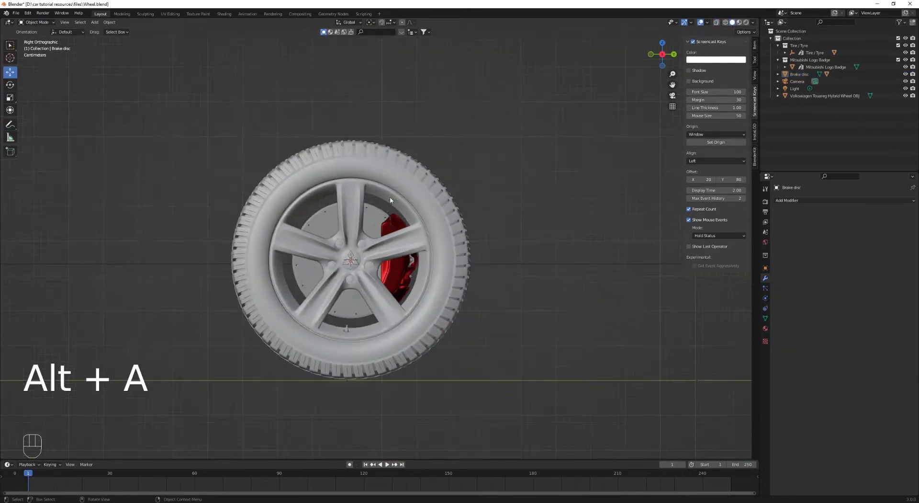
pyautogui.moveTo(443, 249); pyautogui.dragTo(394, 224, button='middle')
# Step: Parent all objects in the scene to the Tire / Tyre empty using Object (Keep Transform)
pyautogui.press('z')
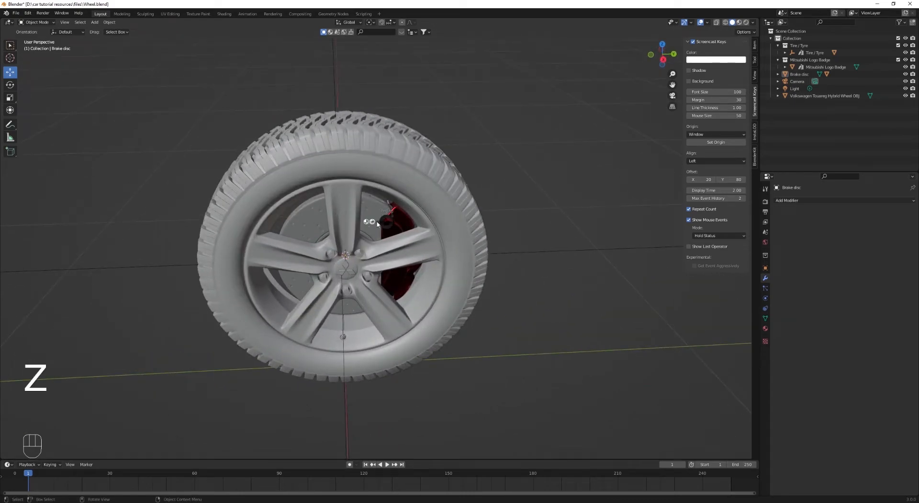
pyautogui.click(330, 230)
pyautogui.click(171, 266)
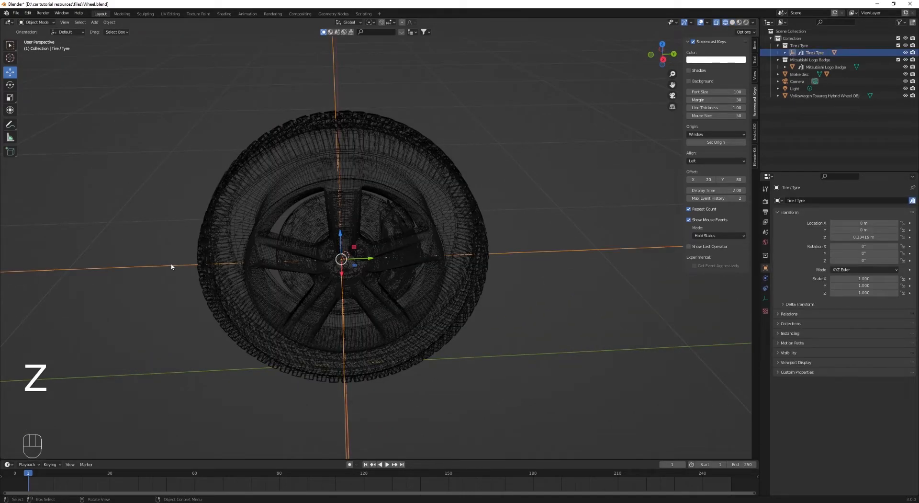
pyautogui.press('KP_3')
pyautogui.press('g')
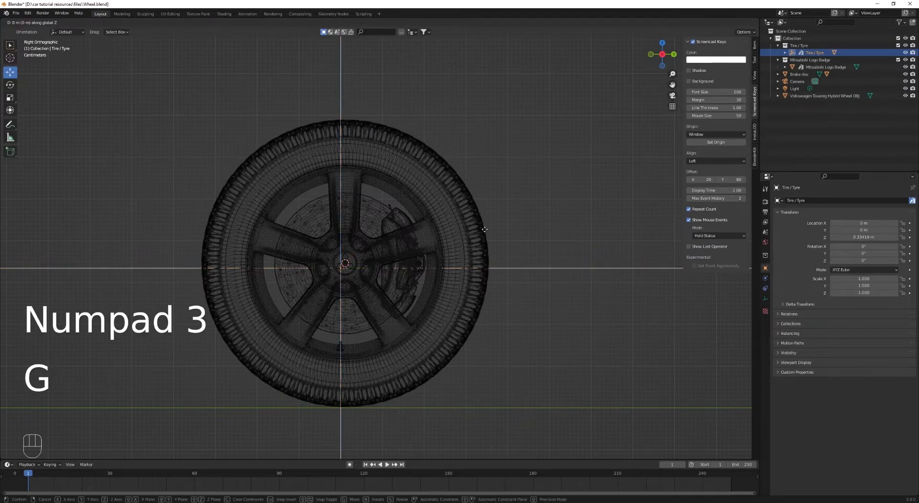
pyautogui.rightClick(421, 220)
pyautogui.press('a')
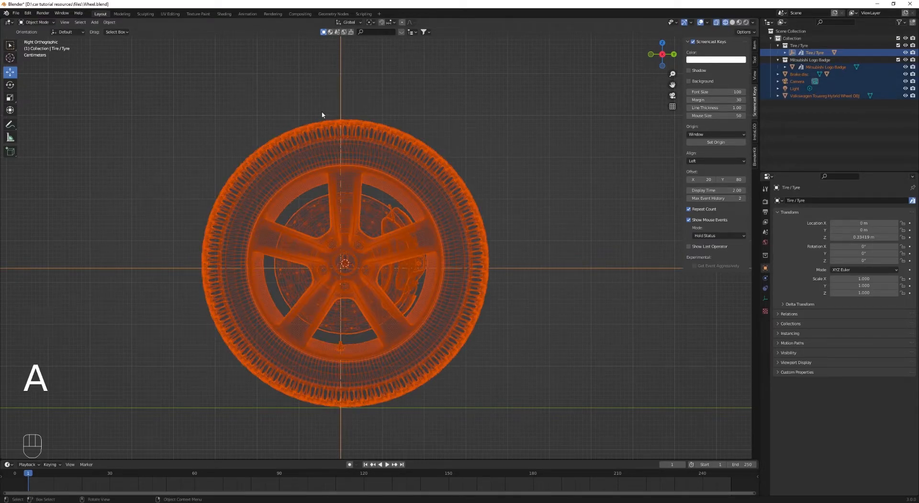
pyautogui.hotkey('ctrl', 'p')
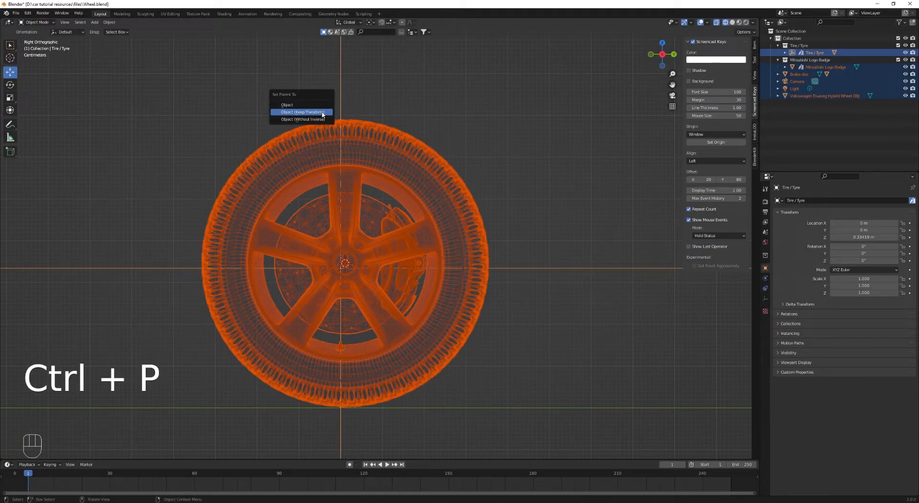
pyautogui.click(322, 111)
# Step: Try moving the Tire / Tyre empty to test whether the parented parts follow it
pyautogui.click(815, 53)
pyautogui.scroll(-4, 364, 229)
pyautogui.press('g')
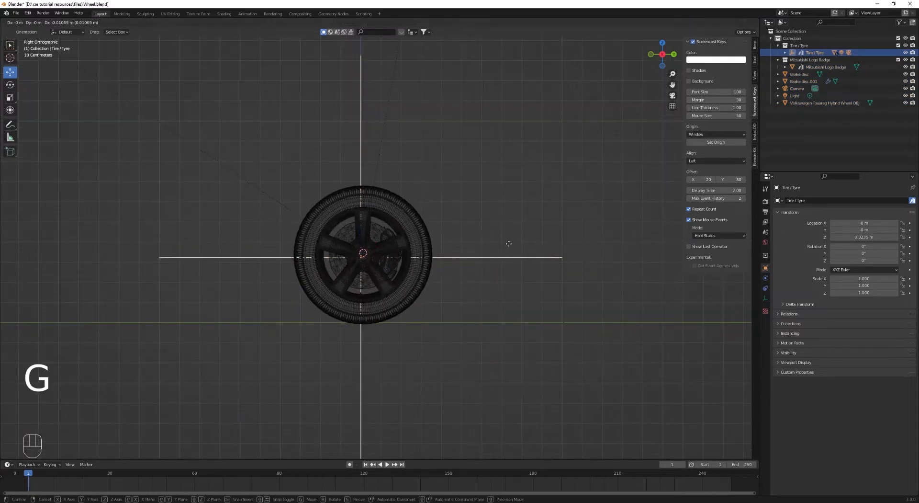
pyautogui.rightClick(524, 243)
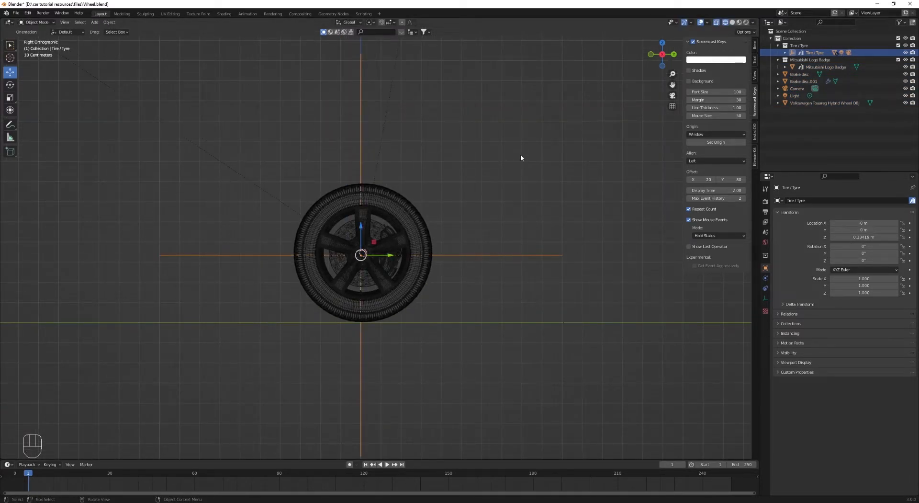
pyautogui.click(521, 154)
# Step: Examine the wheel bolts, hub badge and brake caliper up close in Material Preview and Solid shading
pyautogui.scroll(-1, 347, 216)
pyautogui.scroll(6, 346, 216)
pyautogui.press('z')
pyautogui.press('z')
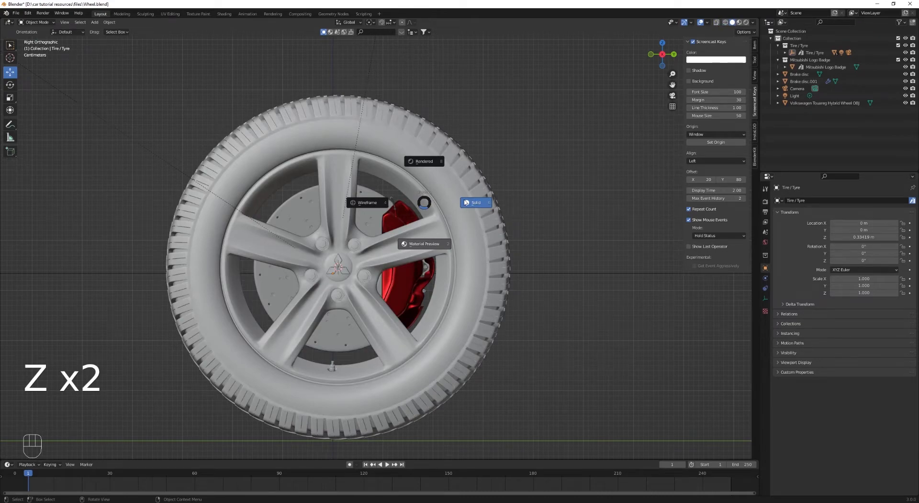
pyautogui.scroll(-2, 481, 190)
pyautogui.moveTo(481, 190); pyautogui.dragTo(254, 204, button='middle')
pyautogui.scroll(5, 481, 209)
pyautogui.moveTo(375, 200)
pyautogui.mouseDown(button='middle')
pyautogui.moveTo(404, 190)
pyautogui.moveTo(388, 203)
pyautogui.mouseUp(button='middle')
pyautogui.scroll(8, 388, 203)
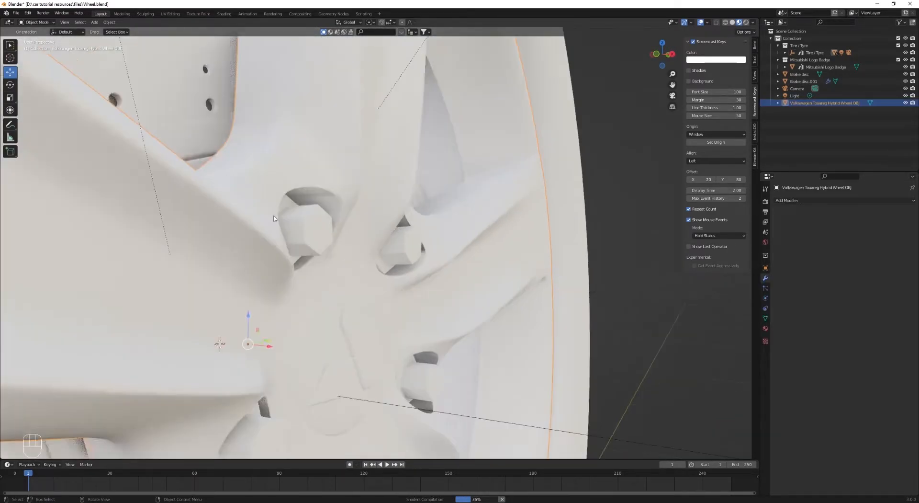
pyautogui.scroll(5, 325, 225)
pyautogui.press('z')
pyautogui.moveTo(325, 224); pyautogui.dragTo(440, 244, button='middle')
pyautogui.scroll(3, 482, 234)
pyautogui.scroll(-5, 453, 277)
pyautogui.moveTo(453, 277); pyautogui.dragTo(302, 244, button='middle')
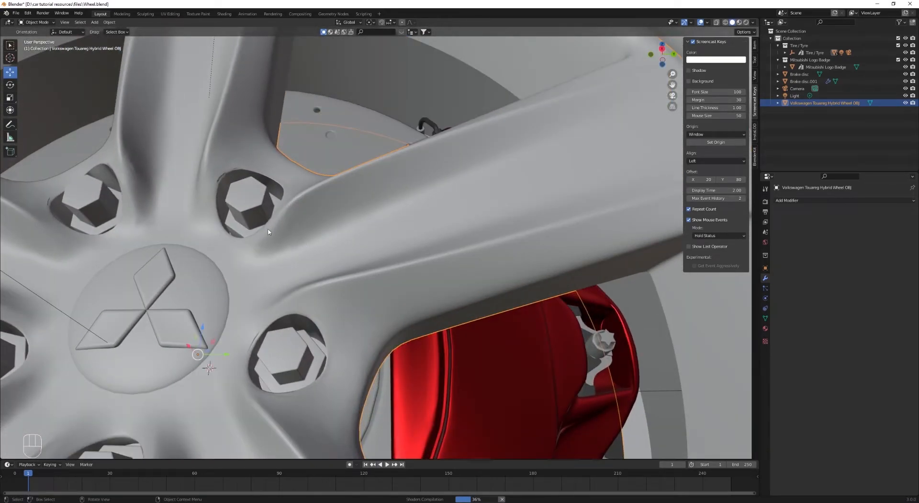
pyautogui.hotkey('alt', 'a')
pyautogui.scroll(-4, 329, 249)
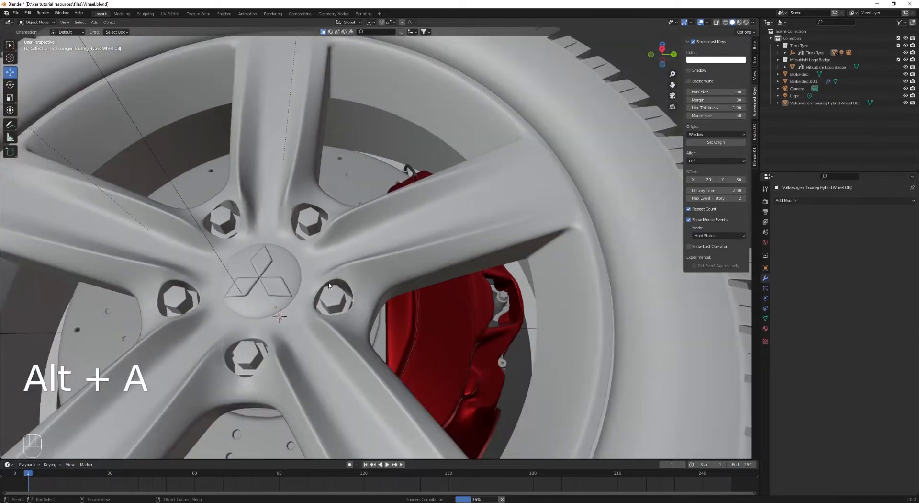
# Step: Select all the wheel objects in Wireframe shading and copy them to the clipboard
pyautogui.scroll(-8, 333, 287)
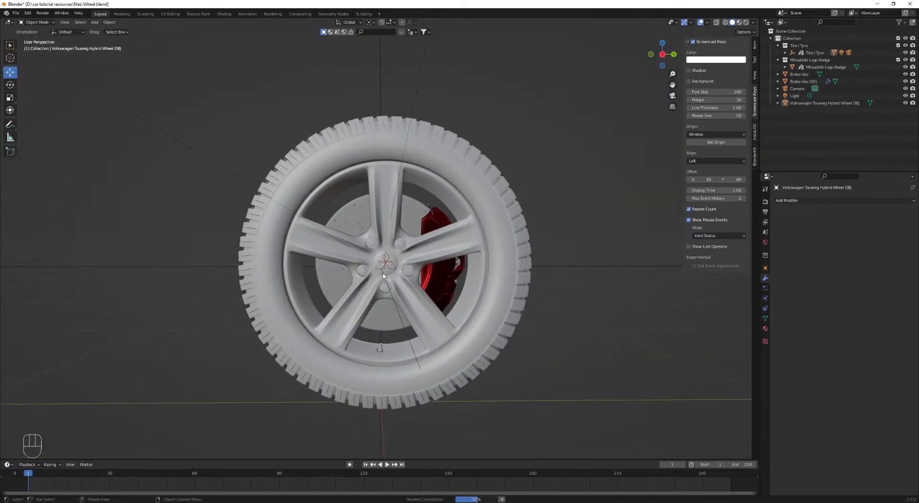
pyautogui.moveTo(383, 275); pyautogui.dragTo(268, 206, button='middle')
pyautogui.press('z')
pyautogui.moveTo(222, 187); pyautogui.dragTo(235, 140, button='middle')
pyautogui.moveTo(234, 140); pyautogui.dragTo(523, 380)
pyautogui.hotkey('ctrl', 'c')
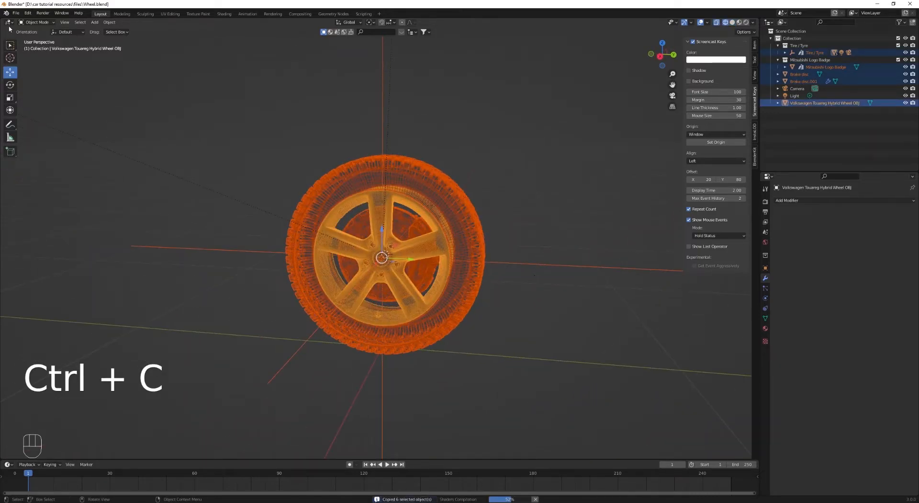
# Step: Open the recent file Concept 01.blend, saving the changes to Wheel.blend
pyautogui.click(16, 13)
pyautogui.moveTo(36, 35)
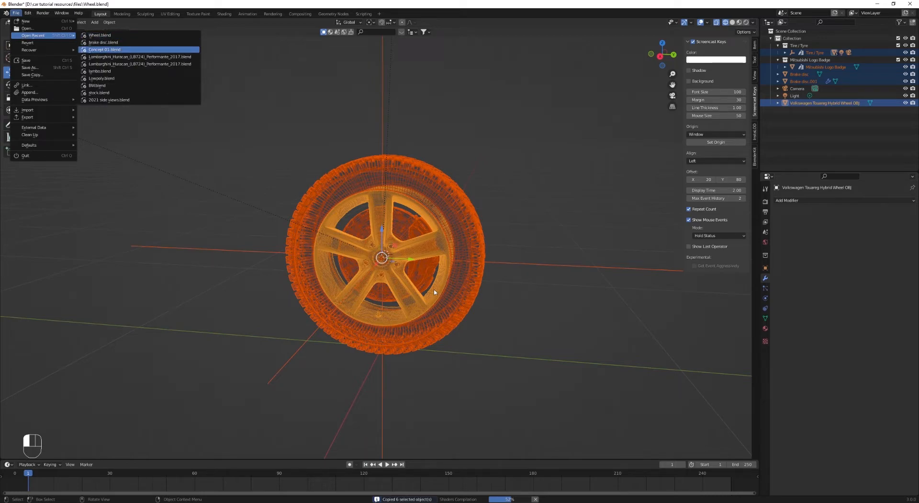
pyautogui.press('Return')
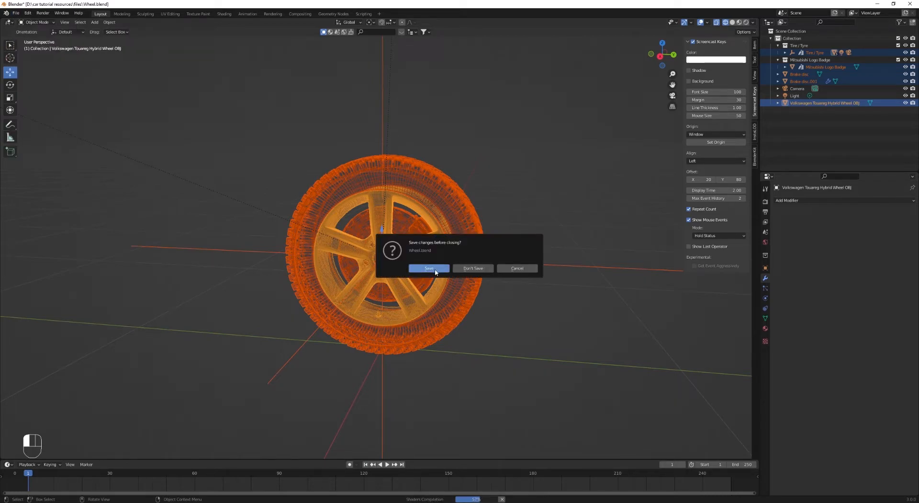
pyautogui.click(436, 272)
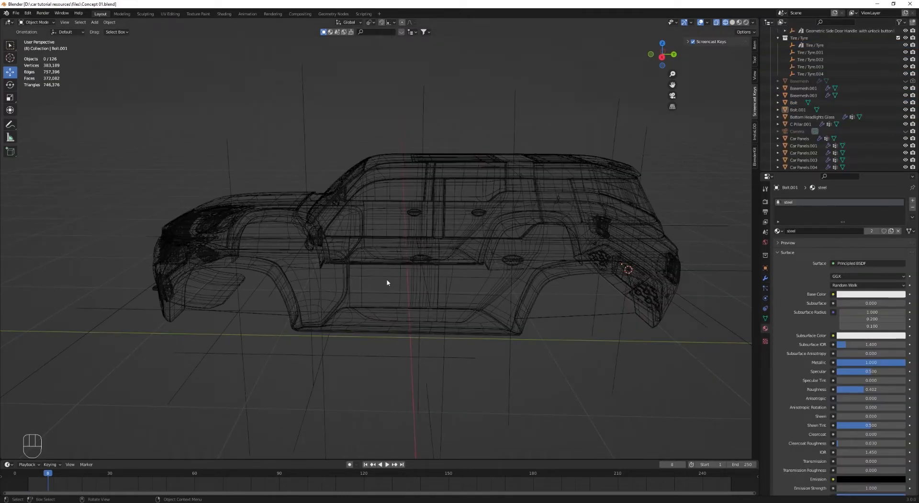
# Step: Paste the wheel beside the car in right view and move it about -1.14 m in Y and 0.06 m in Z into the front arch
pyautogui.press('KP_3')
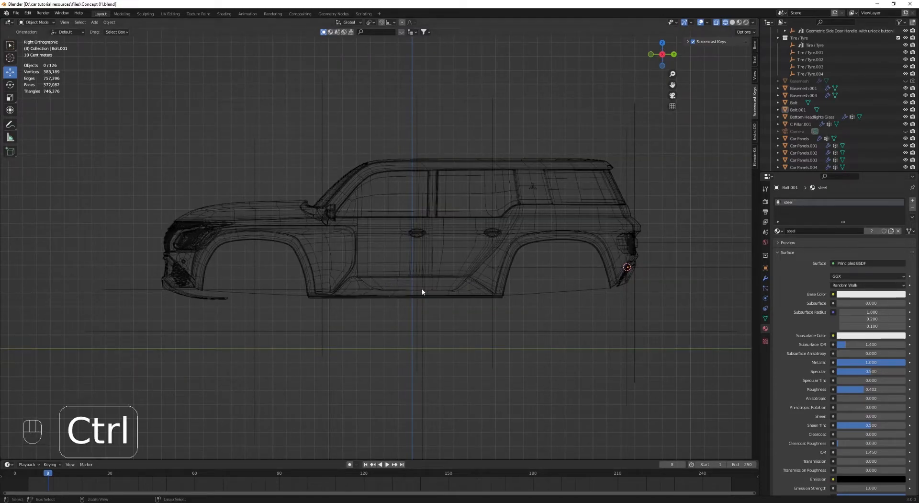
pyautogui.hotkey('ctrl', 'v')
pyautogui.scroll(2, 469, 325)
pyautogui.keyDown('shift'); pyautogui.moveTo(490, 304); pyautogui.dragTo(581, 276, button='middle'); pyautogui.keyUp('shift')
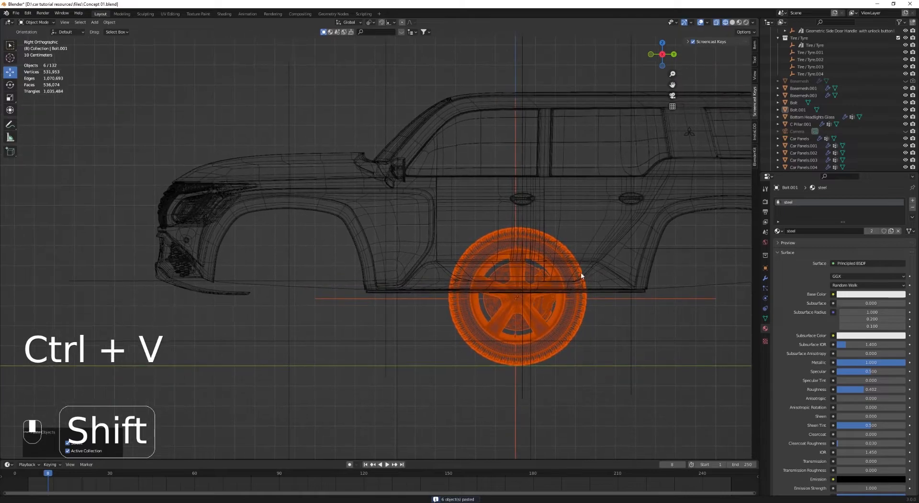
pyautogui.press('g')
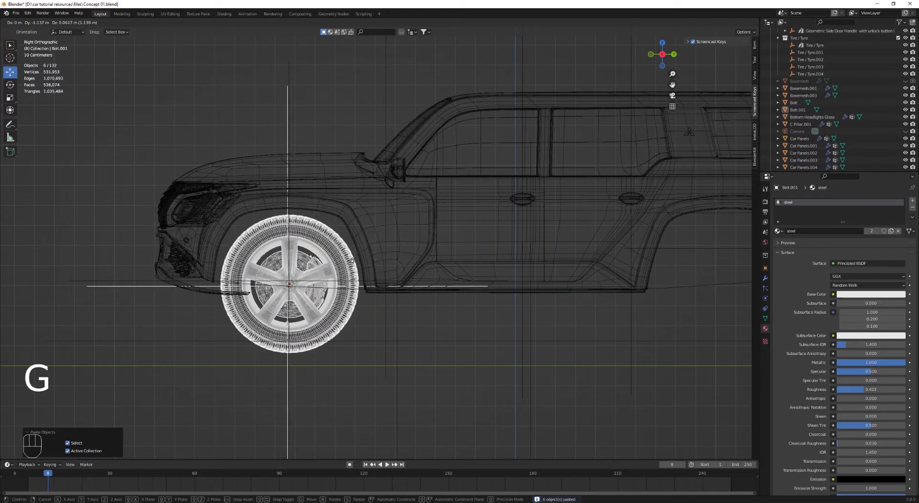
pyautogui.click(351, 262)
# Step: Move the pasted wheel about 0.64 m along X to the car's side in front view, and show Solid shading
pyautogui.press('KP_1')
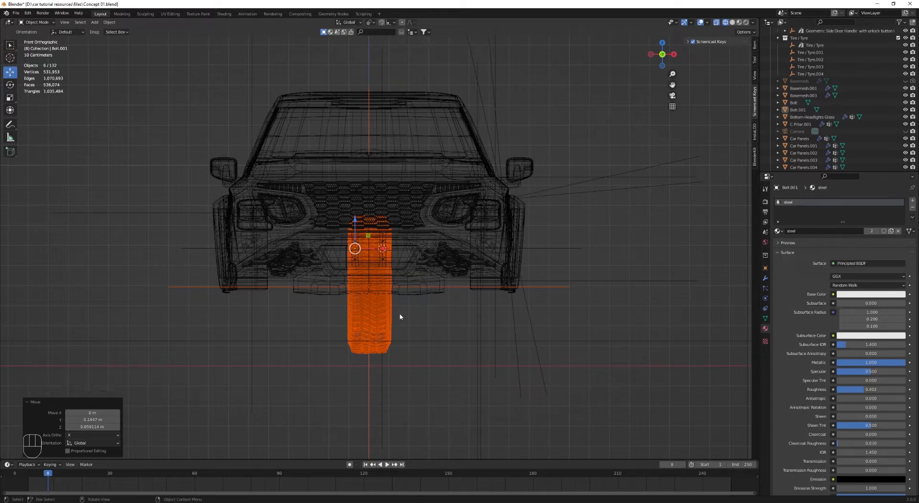
pyautogui.keyDown('shift'); pyautogui.click(402, 289); pyautogui.keyUp('shift')
pyautogui.press('g')
pyautogui.press('x')
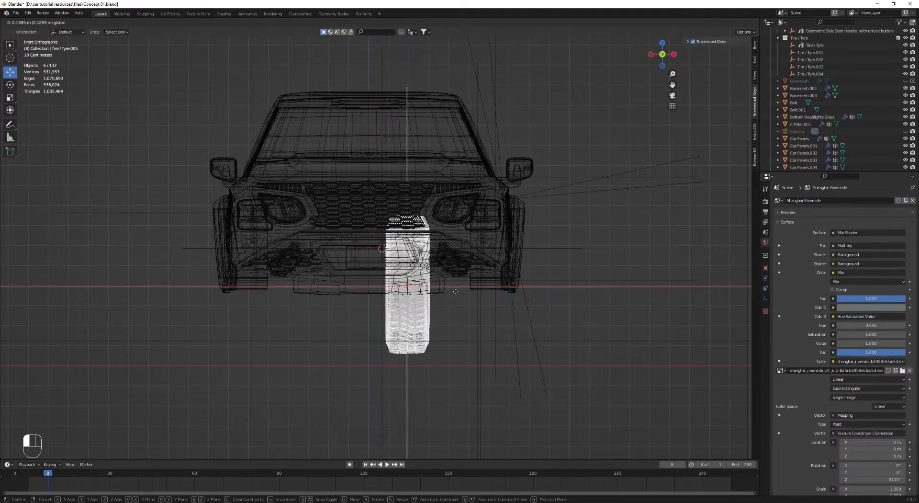
pyautogui.click(537, 296)
pyautogui.press('z')
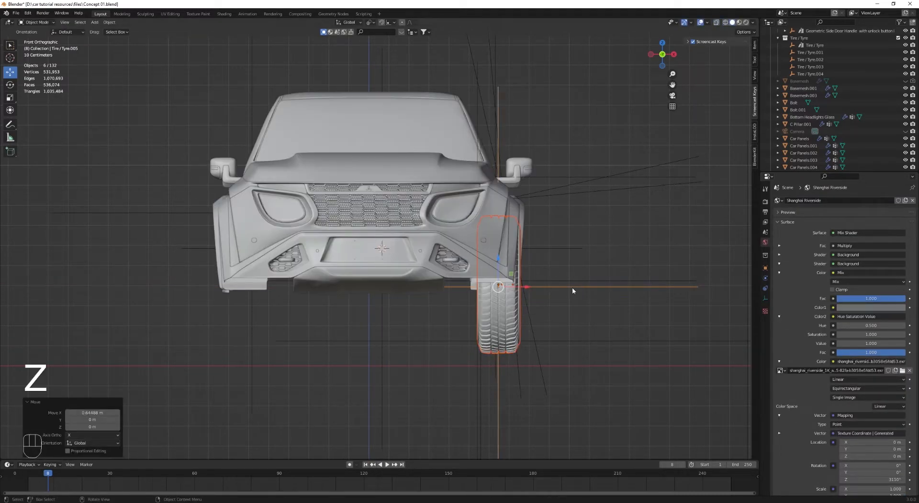
pyautogui.moveTo(573, 287)
pyautogui.mouseDown(button='middle')
pyautogui.moveTo(500, 322)
pyautogui.moveTo(481, 307)
pyautogui.mouseUp(button='middle')
# Step: Scale the front wheel to about 0.90 in right view and reposition it inside the front wheel arch
pyautogui.press('KP_3')
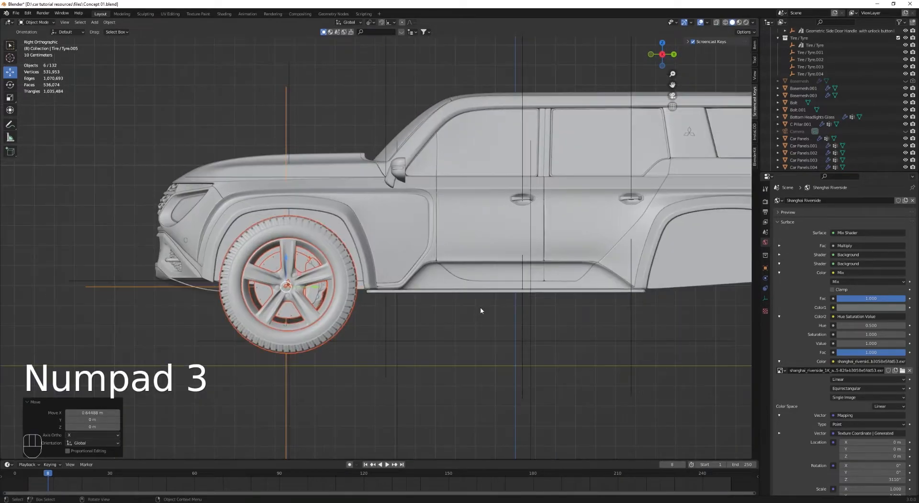
pyautogui.press('s')
pyautogui.click(377, 286)
pyautogui.press('g')
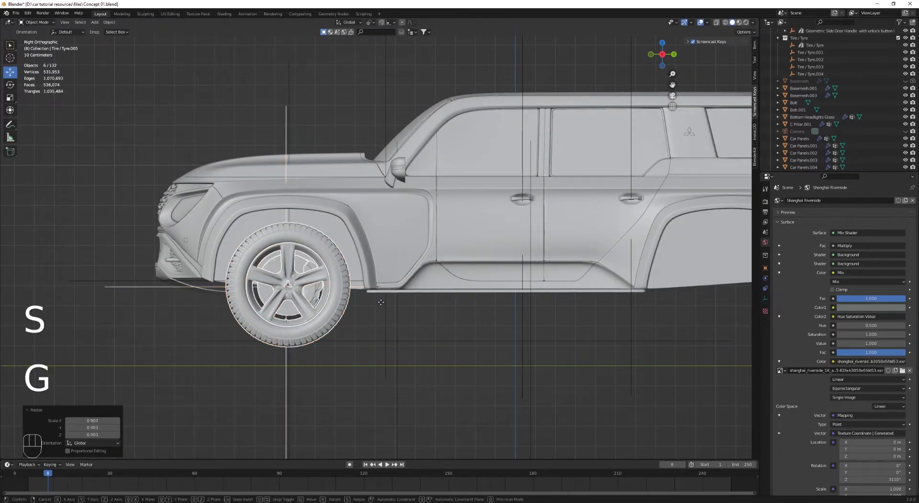
pyautogui.click(378, 282)
# Step: Refine the front wheel's width along X and its overall size, and nudge it about 0.005 m along Y in the arch
pyautogui.moveTo(377, 295); pyautogui.dragTo(452, 266, button='middle')
pyautogui.scroll(1, 452, 266)
pyautogui.moveTo(355, 280); pyautogui.dragTo(359, 280)
pyautogui.moveTo(424, 284); pyautogui.dragTo(497, 278, button='middle')
pyautogui.scroll(2, 357, 310)
pyautogui.press('s')
pyautogui.press('x')
pyautogui.click(402, 293)
pyautogui.press('s')
pyautogui.click(450, 271)
pyautogui.moveTo(384, 257); pyautogui.dragTo(382, 257)
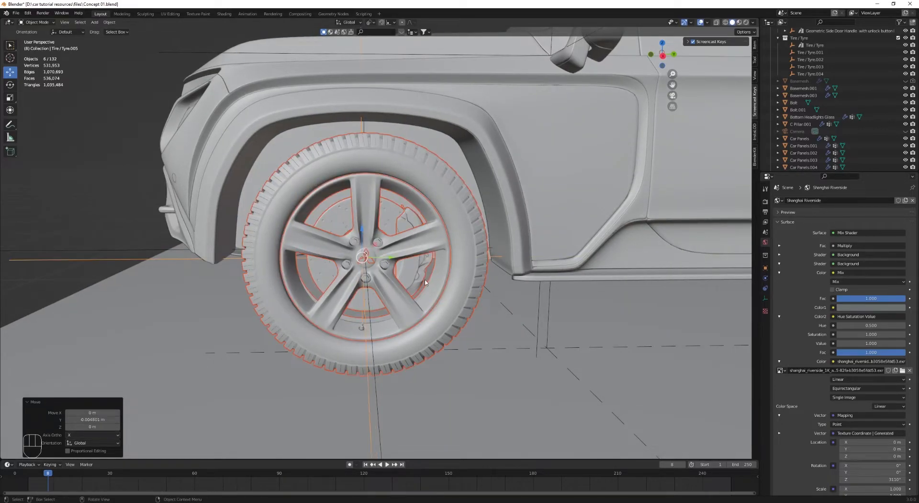
# Step: Create a linked duplicate of the front wheel and move it about 2.18 m along Y into the rear wheel arch
pyautogui.scroll(-2, 424, 279)
pyautogui.press('KP_3')
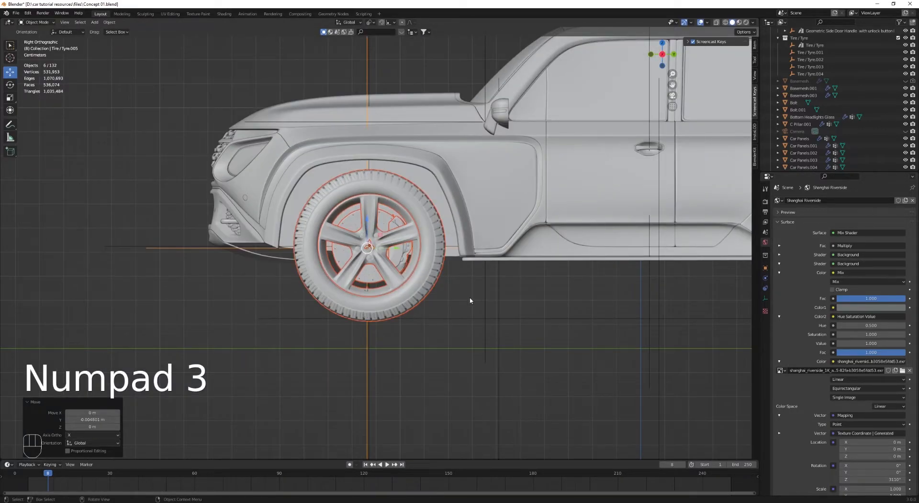
pyautogui.keyDown('shift'); pyautogui.moveTo(411, 293); pyautogui.dragTo(243, 320, button='middle'); pyautogui.keyUp('shift')
pyautogui.scroll(-3, 289, 319)
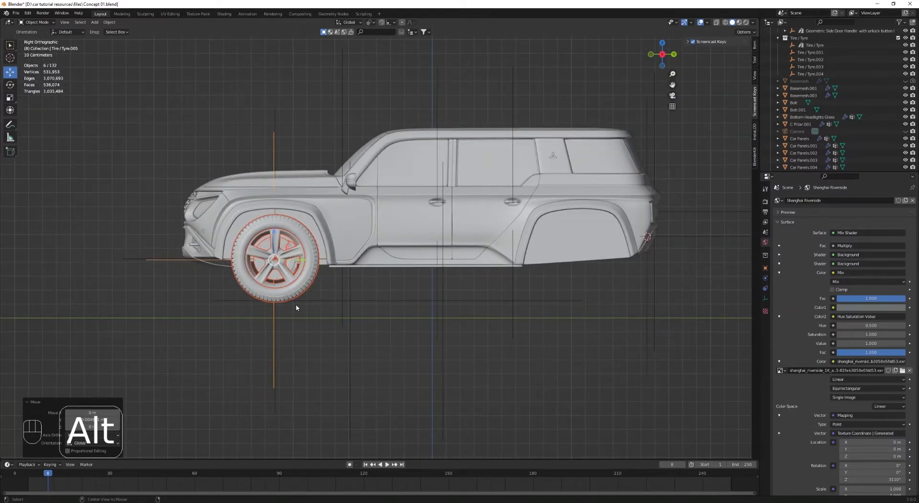
pyautogui.hotkey('alt', 'd')
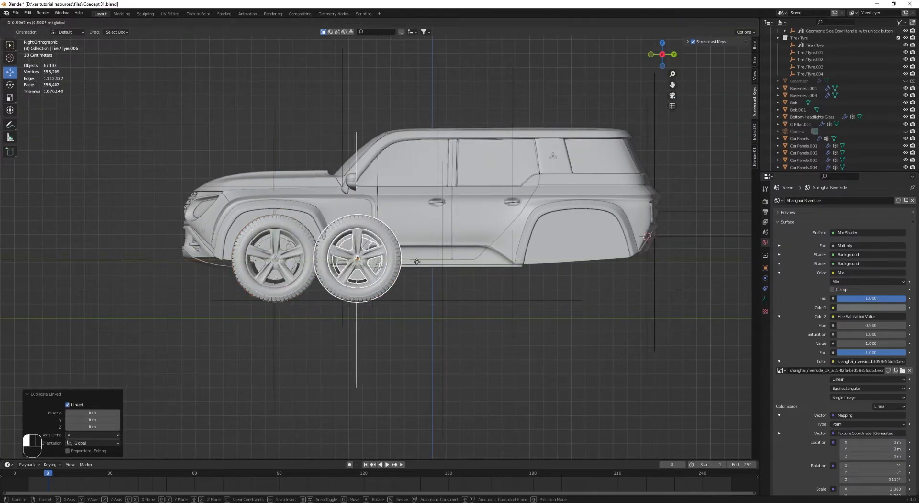
pyautogui.click(609, 267)
# Step: Move the rear wheel along X so it sits properly under the rear fender
pyautogui.moveTo(438, 279); pyautogui.dragTo(288, 316, button='middle')
pyautogui.scroll(4, 376, 306)
pyautogui.moveTo(462, 301); pyautogui.dragTo(347, 322, button='middle')
pyautogui.press('g')
pyautogui.press('x')
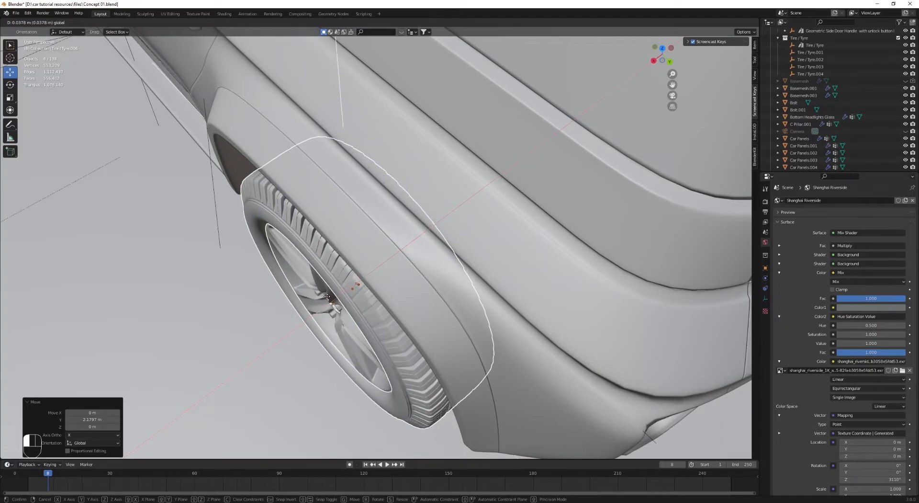
pyautogui.click(327, 297)
pyautogui.moveTo(326, 297); pyautogui.dragTo(337, 280, button='middle')
pyautogui.scroll(3, 303, 255)
pyautogui.scroll(-4, 337, 280)
# Step: Widen the rear wheel along X, fine-tune its fit in the arch, and deselect everything
pyautogui.moveTo(291, 303)
pyautogui.mouseDown(button='middle')
pyautogui.moveTo(314, 302)
pyautogui.moveTo(281, 295)
pyautogui.mouseUp(button='middle')
pyautogui.scroll(3, 281, 296)
pyautogui.press('s')
pyautogui.press('x')
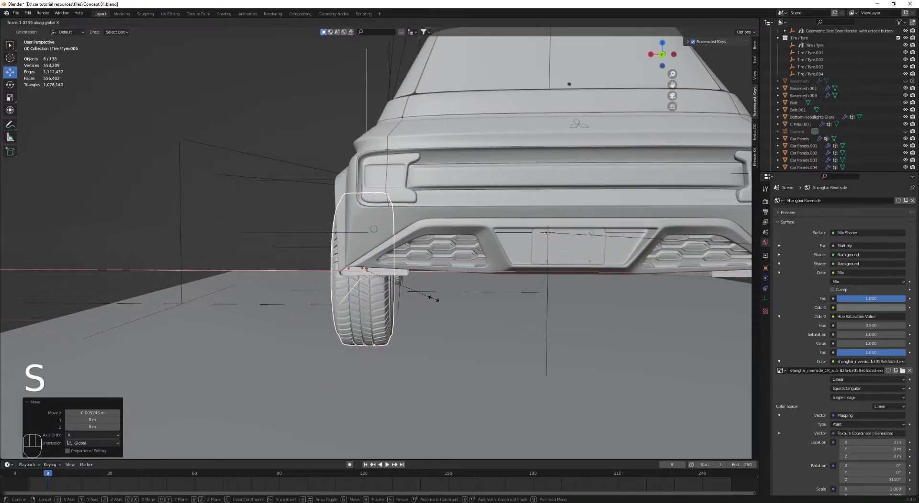
pyautogui.click(435, 298)
pyautogui.moveTo(435, 298); pyautogui.dragTo(547, 288, button='middle')
pyautogui.click(345, 277)
pyautogui.click(339, 277)
pyautogui.scroll(-2, 494, 286)
pyautogui.hotkey('alt', 'a')
pyautogui.scroll(3, 508, 312)
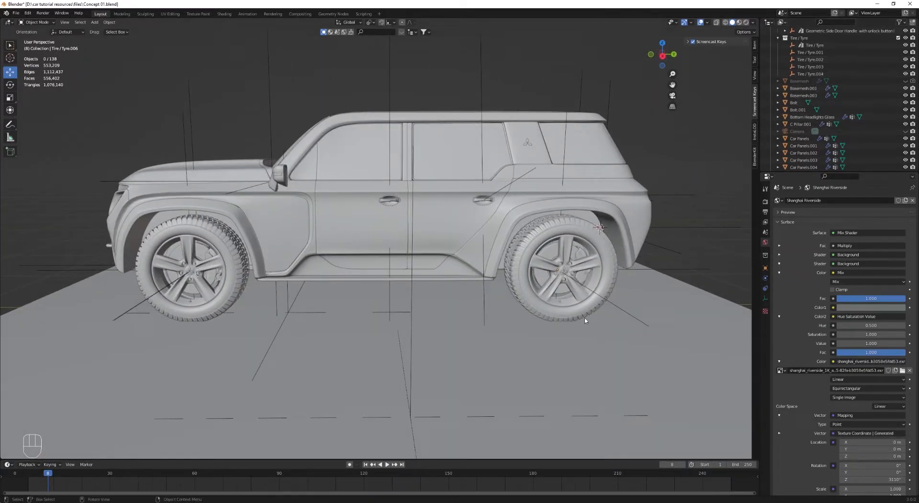
# Step: Select the front and rear wheel parts together in right view with Wireframe shading
pyautogui.press('KP_3')
pyautogui.scroll(2, 579, 317)
pyautogui.press('z')
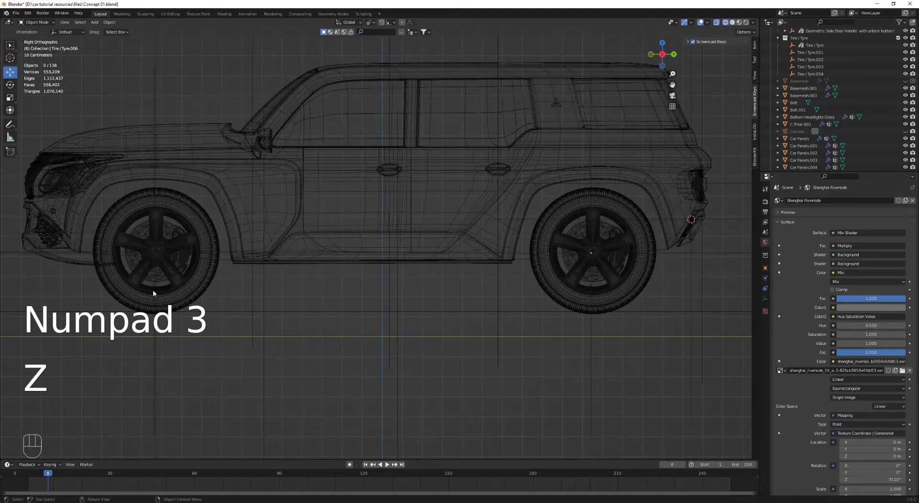
pyautogui.scroll(4, 82, 278)
pyautogui.moveTo(152, 303); pyautogui.dragTo(153, 304)
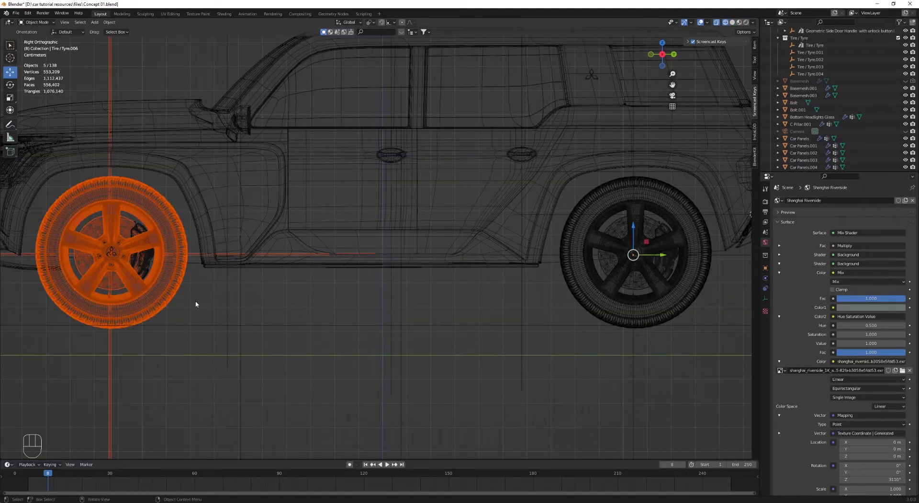
pyautogui.keyDown('shift'); pyautogui.click(142, 273); pyautogui.keyUp('shift')
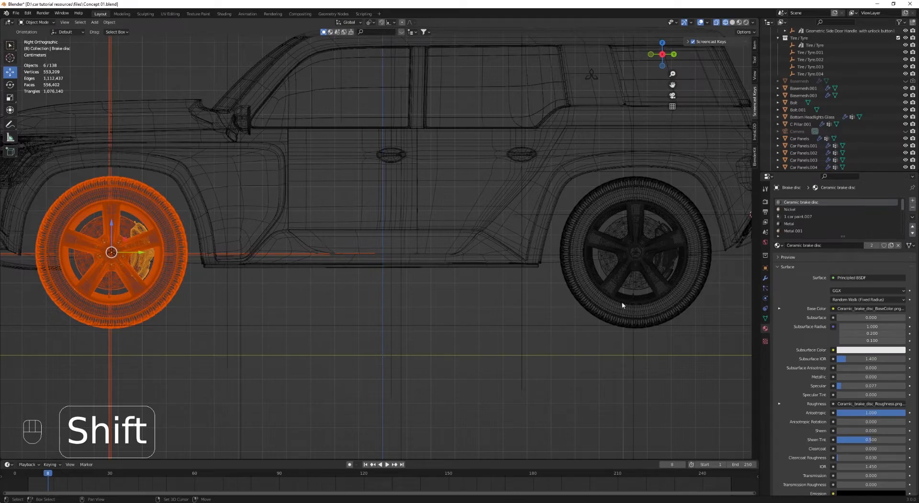
pyautogui.keyDown('shift'); pyautogui.moveTo(632, 301); pyautogui.dragTo(669, 286); pyautogui.keyUp('shift')
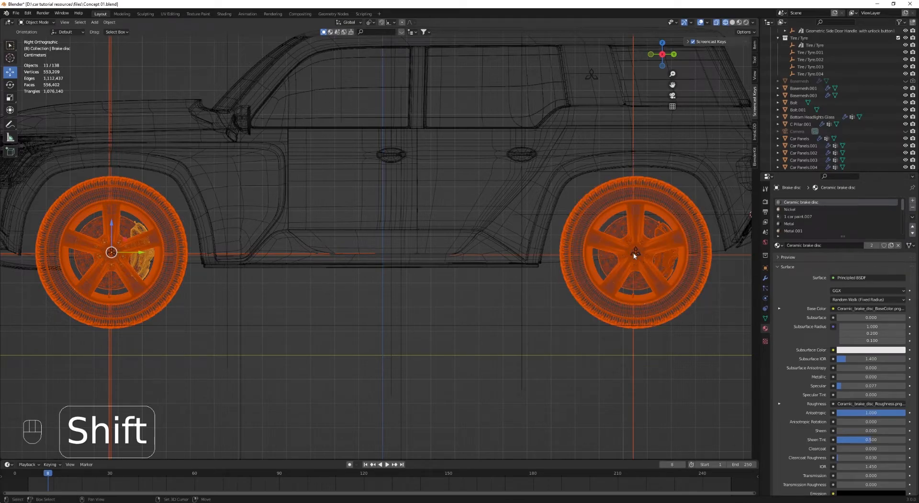
# Step: Add the Mitsubishi hub badges of the rear and front wheels to the selection in Solid shading
pyautogui.moveTo(631, 263)
pyautogui.mouseDown(button='middle')
pyautogui.moveTo(621, 297)
pyautogui.moveTo(361, 229)
pyautogui.mouseUp(button='middle')
pyautogui.scroll(4, 361, 230)
pyautogui.press('z')
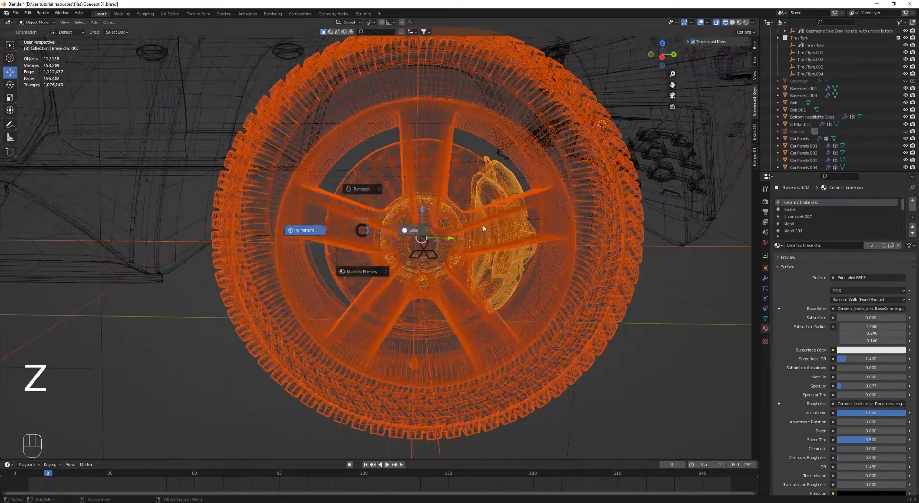
pyautogui.click(482, 230)
pyautogui.scroll(2, 460, 248)
pyautogui.keyDown('shift'); pyautogui.click(448, 250); pyautogui.keyUp('shift')
pyautogui.scroll(-8, 386, 242)
pyautogui.keyDown('shift'); pyautogui.moveTo(201, 219); pyautogui.dragTo(748, 249, button='middle'); pyautogui.keyUp('shift')
pyautogui.scroll(7, 338, 262)
pyautogui.keyDown('shift'); pyautogui.click(310, 291); pyautogui.keyUp('shift')
pyautogui.scroll(-8, 309, 291)
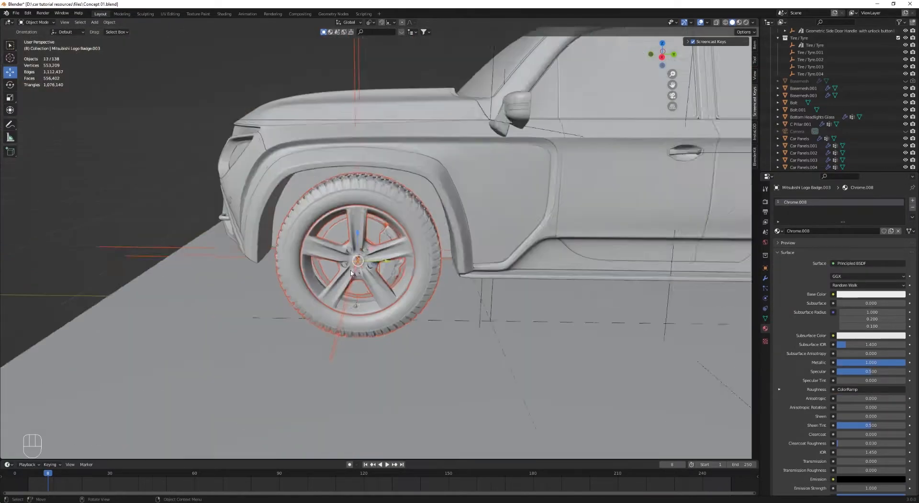
# Step: Snap the 3D cursor to the origin of the sunroof object in Wireframe top view
pyautogui.press('z')
pyautogui.moveTo(503, 206); pyautogui.dragTo(431, 285, button='middle')
pyautogui.press('KP_7')
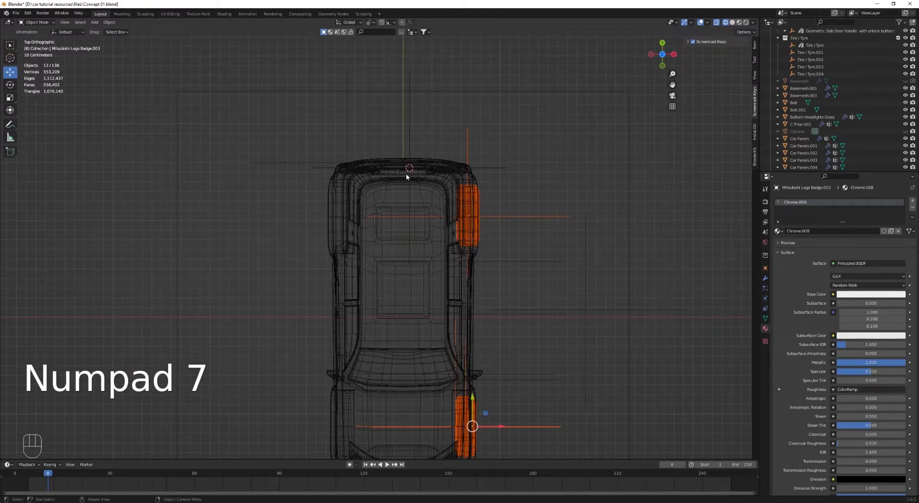
pyautogui.click(386, 267)
pyautogui.hotkey('shift', 's')
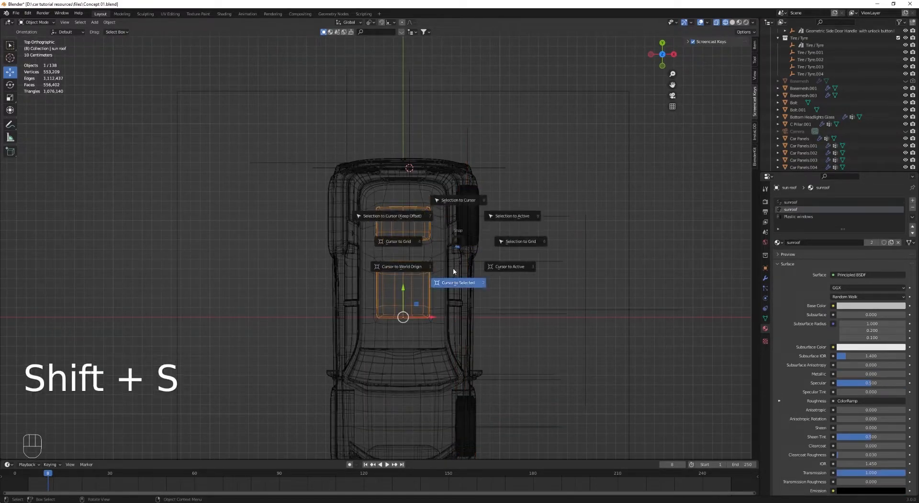
pyautogui.click(452, 268)
# Step: Set the transform pivot point to 3D Cursor and deselect everything
pyautogui.moveTo(453, 268); pyautogui.dragTo(393, 68, button='middle')
pyautogui.click(370, 22)
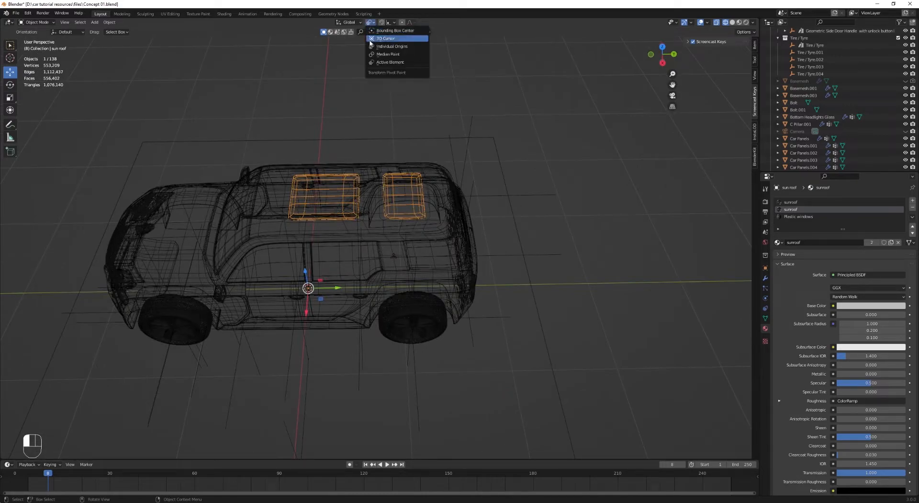
pyautogui.click(378, 38)
pyautogui.hotkey('alt', 'a')
# Step: Select every part of the rear wheel, including its hub badge, in right view
pyautogui.press('KP_3')
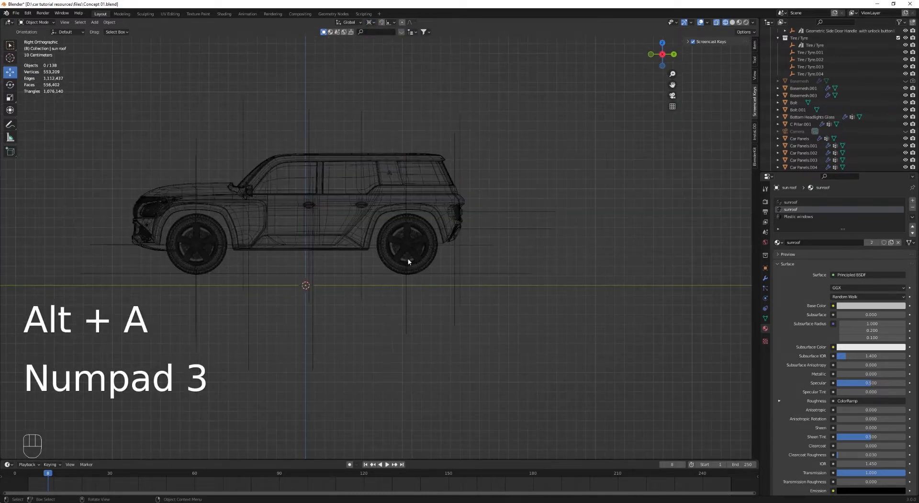
pyautogui.scroll(7, 409, 261)
pyautogui.moveTo(375, 280); pyautogui.dragTo(666, 375)
pyautogui.scroll(3, 572, 258)
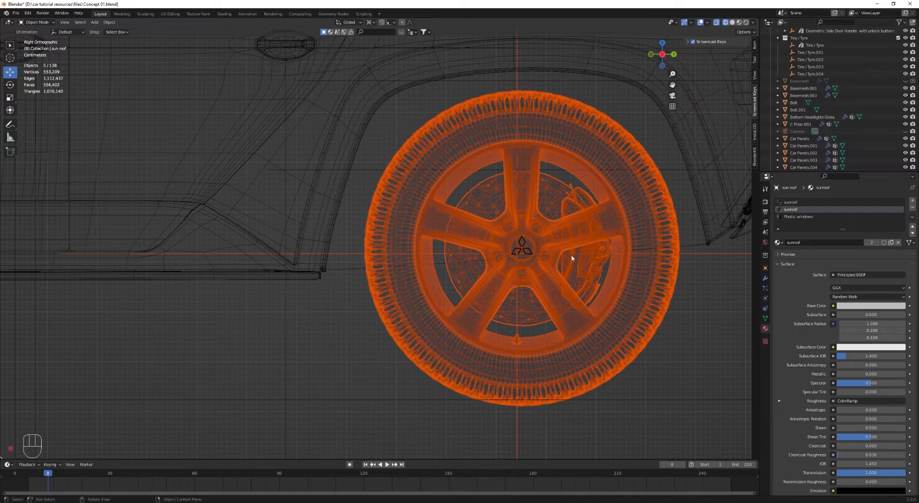
pyautogui.keyDown('shift'); pyautogui.click(523, 252); pyautogui.keyUp('shift')
pyautogui.scroll(-4, 413, 266)
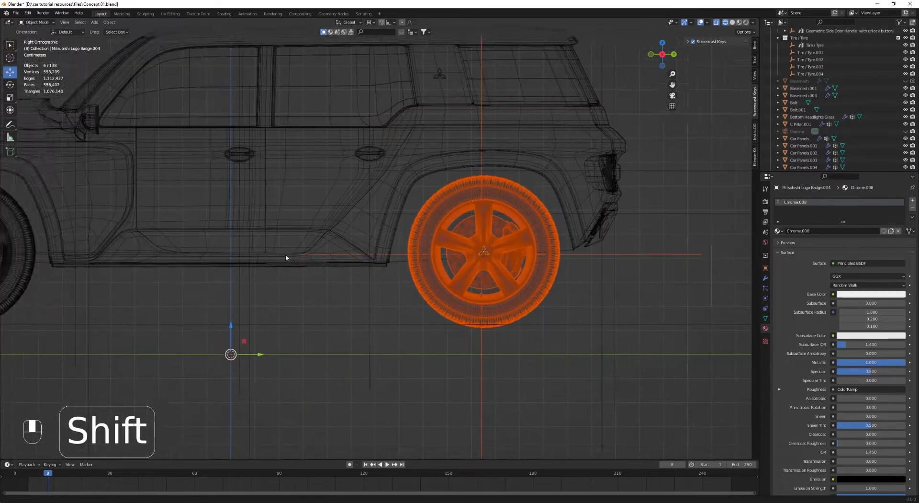
# Step: Add the front wheel's parts and its brake caliper to the selected rear wheel parts
pyautogui.keyDown('shift'); pyautogui.moveTo(285, 254); pyautogui.dragTo(489, 254, button='middle'); pyautogui.keyUp('shift')
pyautogui.scroll(4, 489, 255)
pyautogui.keyDown('shift'); pyautogui.moveTo(271, 289); pyautogui.dragTo(602, 348); pyautogui.keyUp('shift')
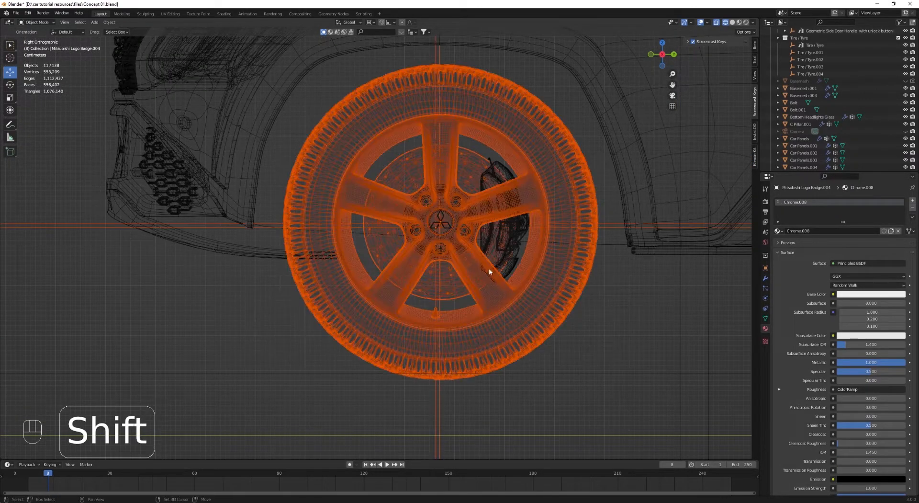
pyautogui.scroll(1, 513, 249)
pyautogui.keyDown('shift'); pyautogui.click(539, 274); pyautogui.keyUp('shift')
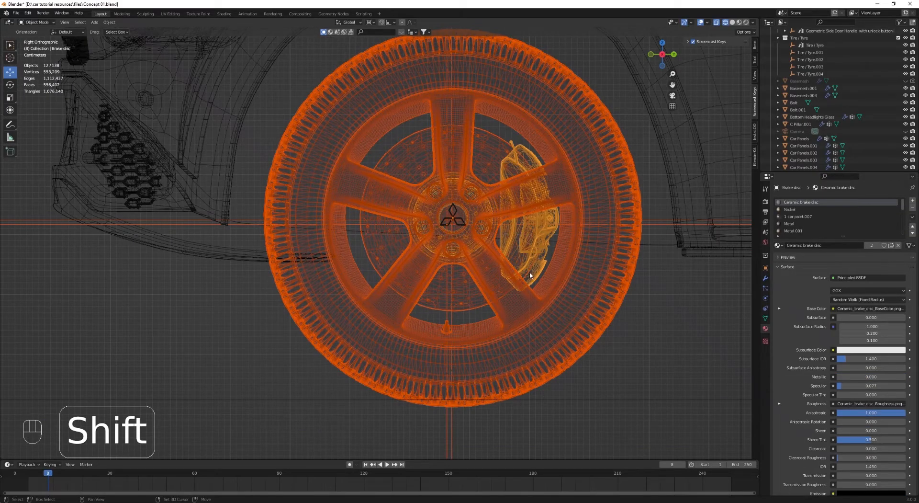
pyautogui.scroll(-4, 529, 276)
pyautogui.moveTo(492, 291); pyautogui.dragTo(548, 305, button='middle')
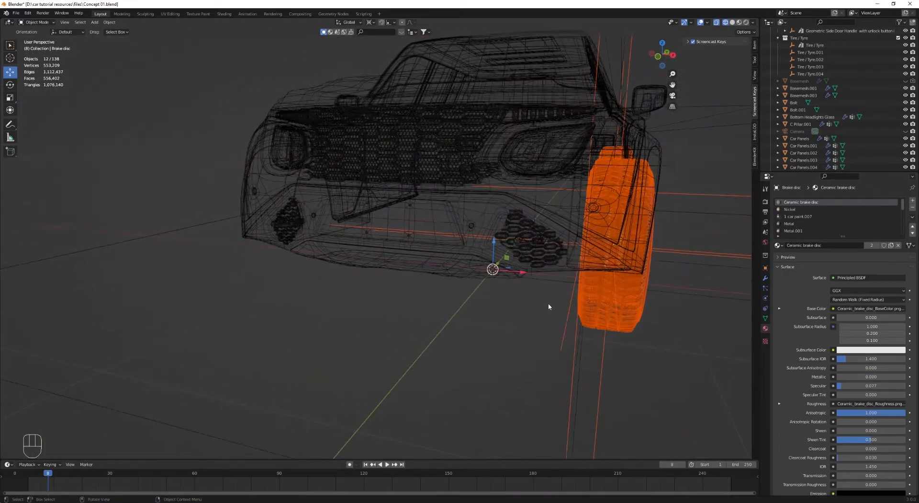
# Step: Remove the Wheel Rim 14x7.001 object from the selected wheel parts and add the front wheel's Mitsubishi logo badge
pyautogui.keyDown('shift'); pyautogui.click(574, 393); pyautogui.keyUp('shift')
pyautogui.keyDown('shift'); pyautogui.click(574, 393); pyautogui.keyUp('shift')
pyautogui.moveTo(519, 382); pyautogui.dragTo(476, 330, button='middle')
pyautogui.scroll(3, 432, 270)
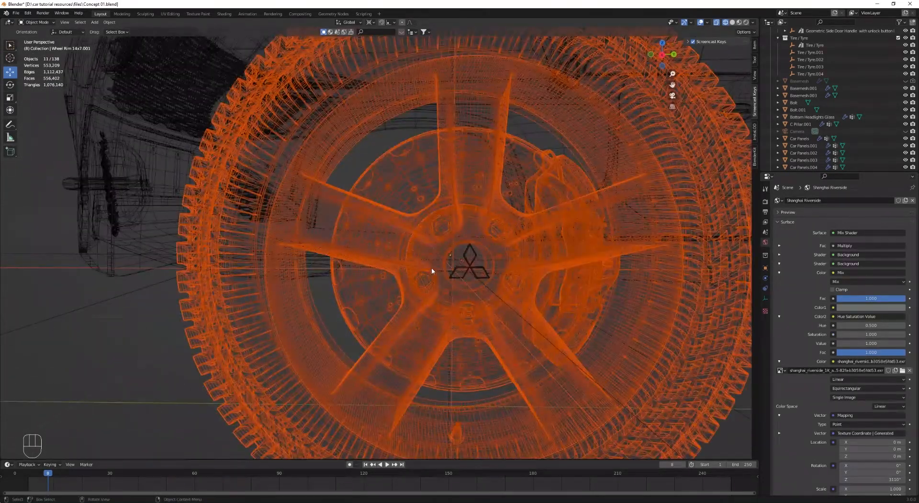
pyautogui.scroll(3, 432, 267)
pyautogui.keyDown('shift'); pyautogui.click(537, 266); pyautogui.keyUp('shift')
pyautogui.scroll(-8, 453, 321)
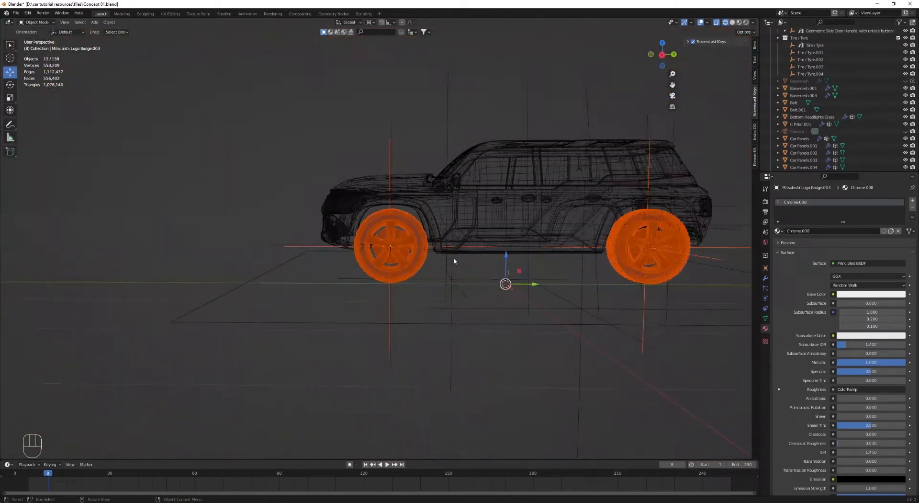
# Step: Make a linked duplicate of both wheels in place, mirror it to the car's other side by scaling -1 along X, and deselect everything
pyautogui.moveTo(453, 317); pyautogui.dragTo(488, 330, button='middle')
pyautogui.hotkey('alt', 'd')
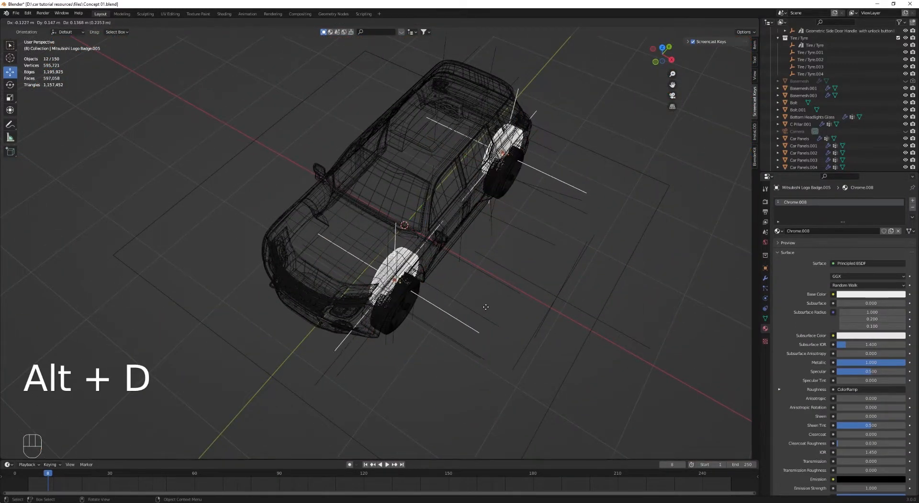
pyautogui.rightClick(487, 310)
pyautogui.press('s')
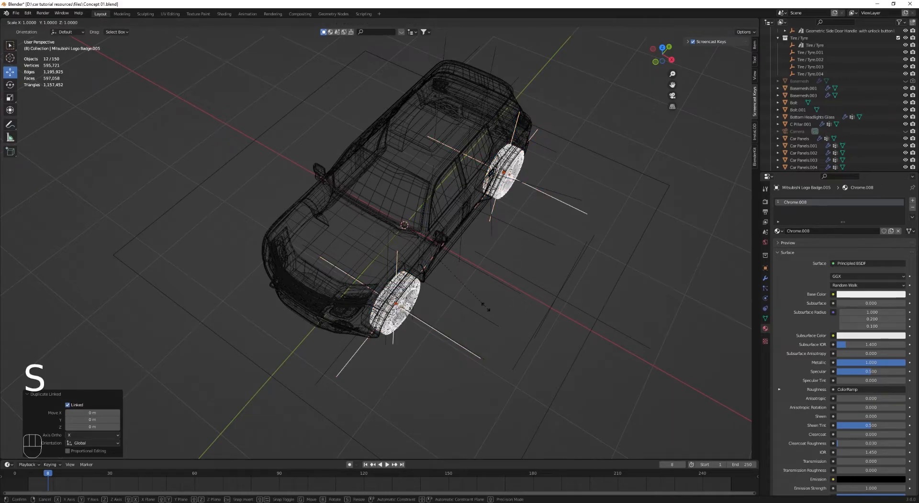
pyautogui.write('-1')
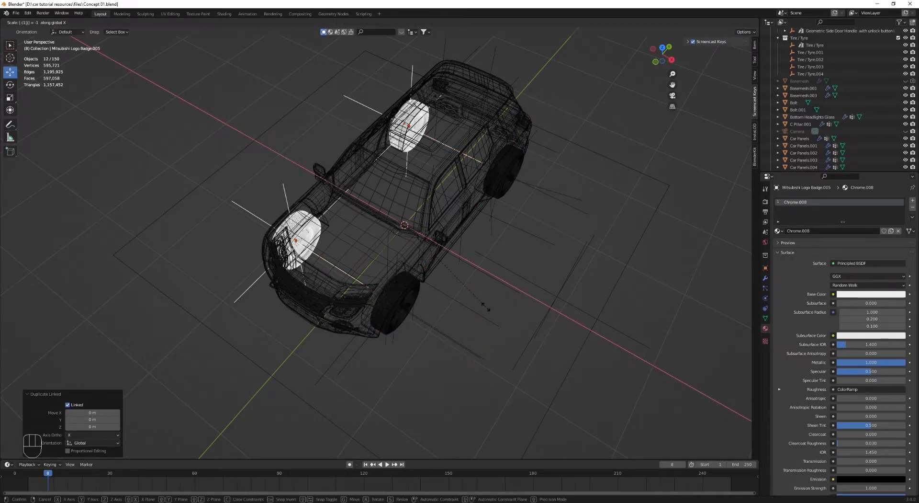
pyautogui.press('Return')
pyautogui.moveTo(485, 309); pyautogui.dragTo(439, 285, button='middle')
pyautogui.scroll(3, 439, 283)
pyautogui.hotkey('alt', 'a')
# Step: Examine the rear wheel up close in right view and the car's side in the rendered camera view
pyautogui.press('KP_3')
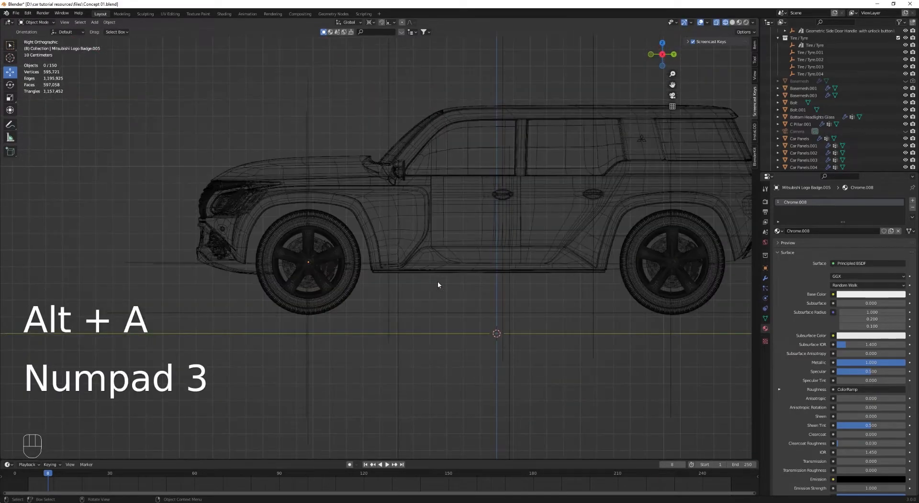
pyautogui.keyDown('shift'); pyautogui.moveTo(476, 257); pyautogui.dragTo(424, 242, button='middle'); pyautogui.keyUp('shift')
pyautogui.scroll(4, 403, 280)
pyautogui.scroll(2, 410, 322)
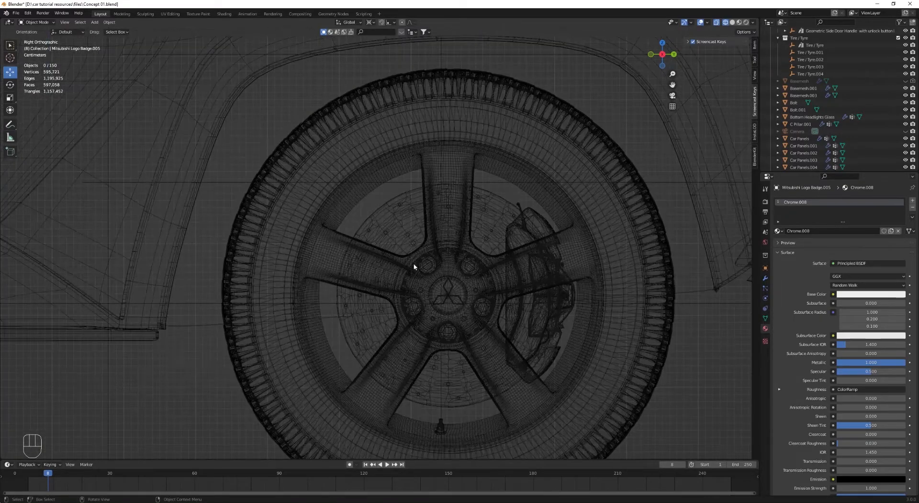
pyautogui.keyDown('shift'); pyautogui.moveTo(410, 322); pyautogui.dragTo(455, 321, button='middle'); pyautogui.keyUp('shift')
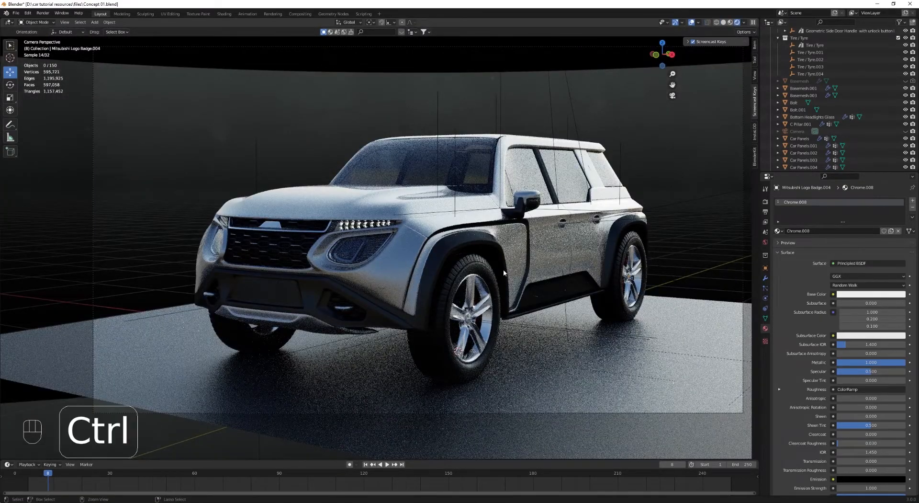
pyautogui.hotkey('ctrl', 'f')
pyautogui.press('s')
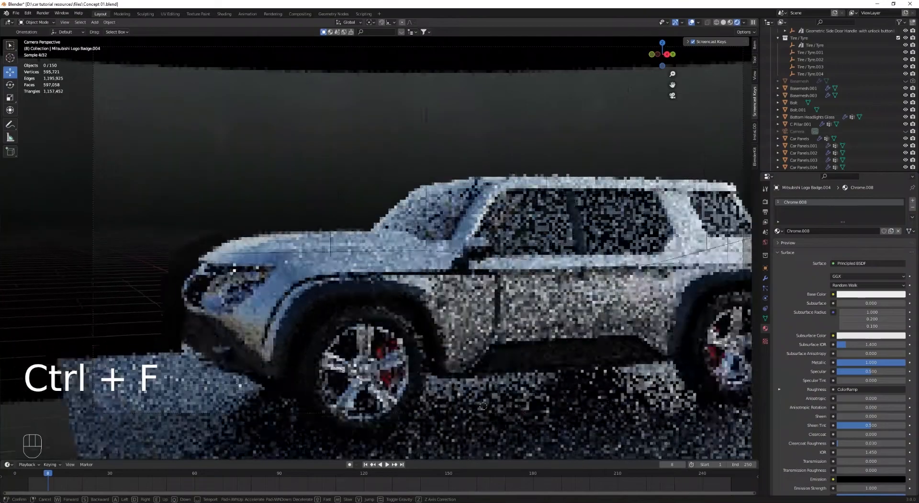
pyautogui.click(380, 246)
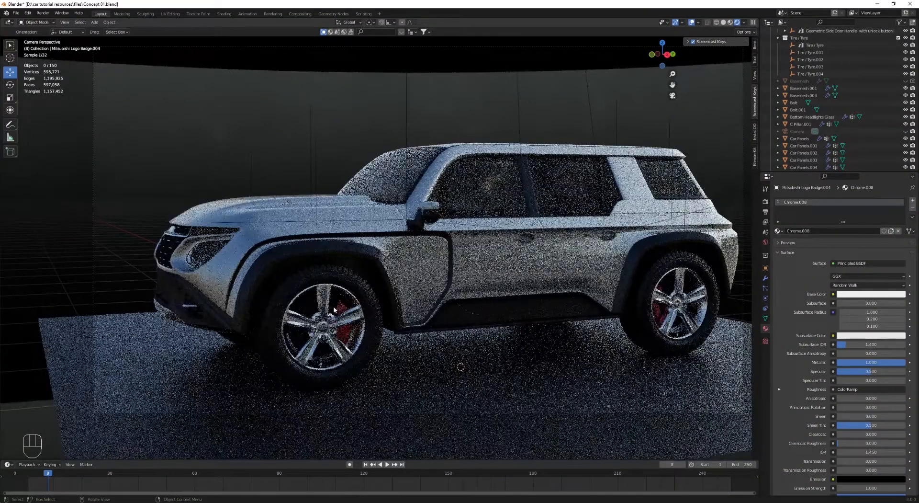
# Step: Set the base color of the front brake disc's Calipers material to a pale cream with hue 0.164 and saturation 0.167
pyautogui.click(336, 312)
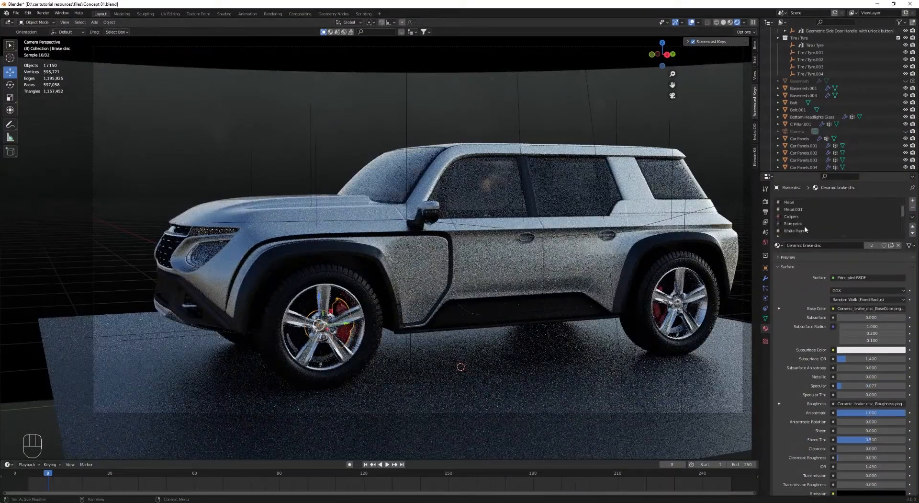
pyautogui.click(797, 217)
pyautogui.click(867, 310)
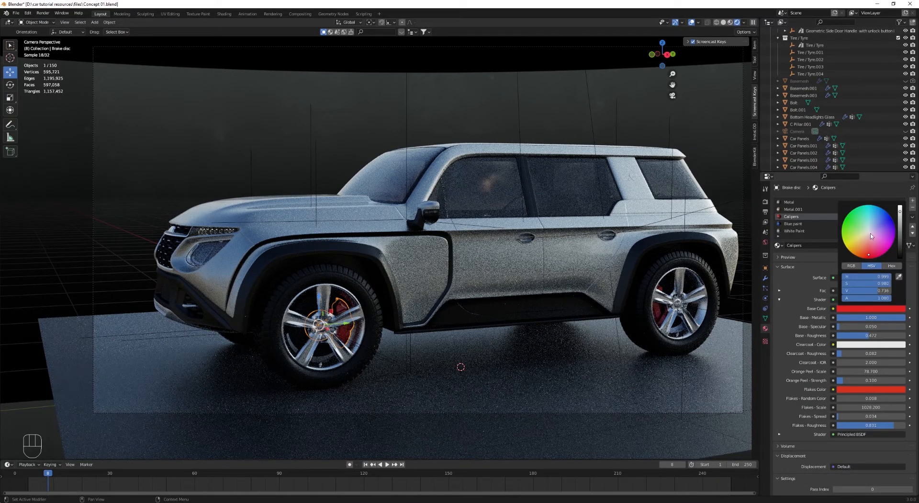
pyautogui.click(867, 232)
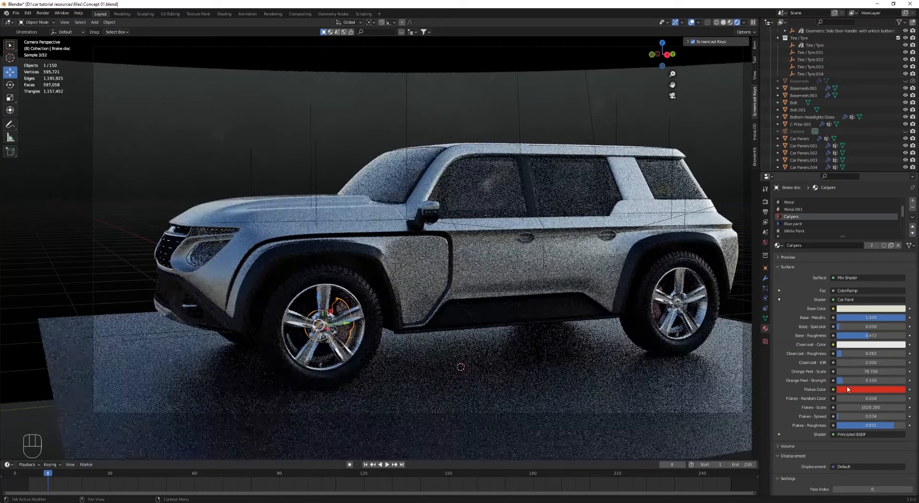
# Step: Set the Calipers material's flakes color to a very dark grey with value 0.067 and darken its base color to grey
pyautogui.click(856, 389)
pyautogui.click(868, 312)
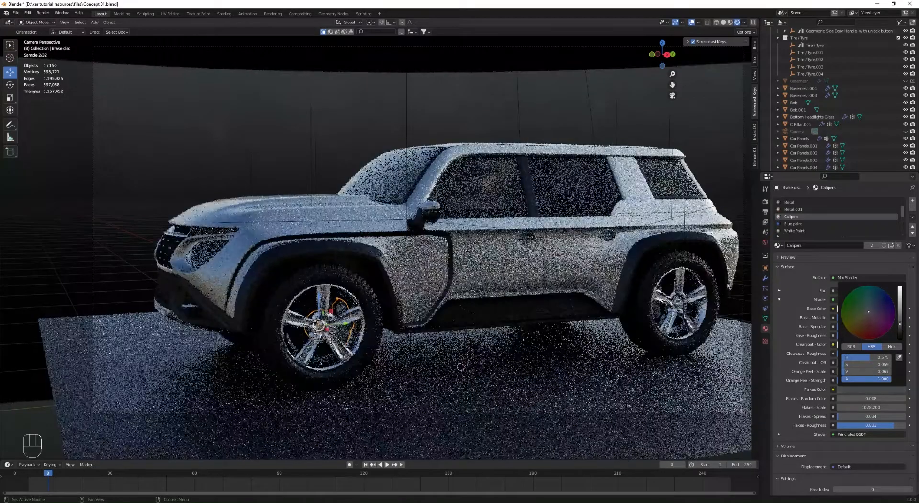
pyautogui.click(349, 158)
pyautogui.click(857, 308)
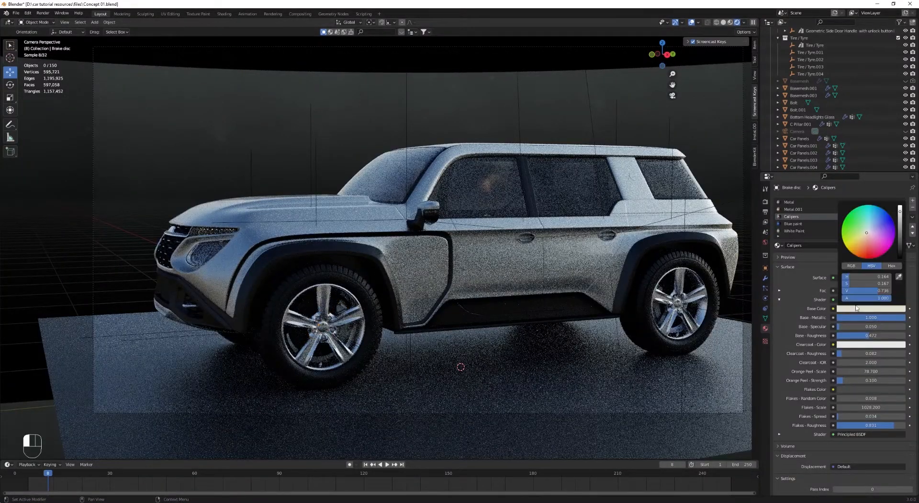
pyautogui.moveTo(901, 237); pyautogui.dragTo(901, 244)
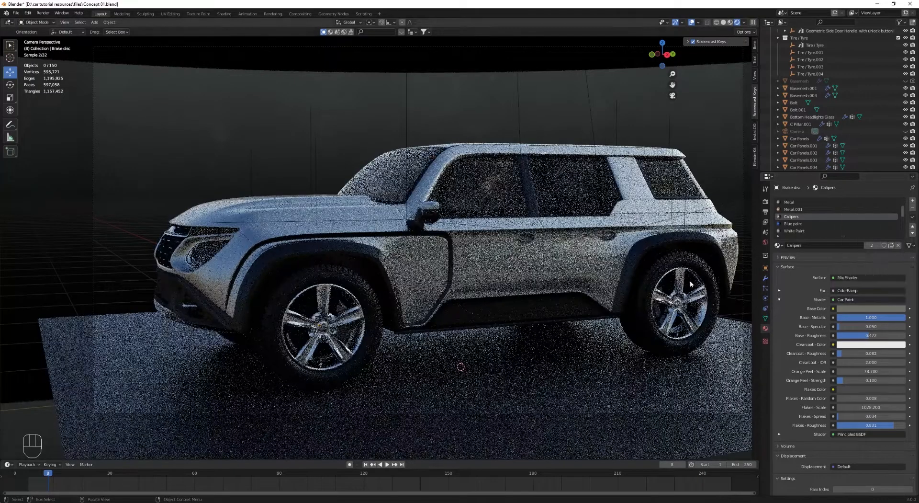
# Step: Darken the base color of the wheel's Rims material to grey
pyautogui.click(680, 303)
pyautogui.click(867, 294)
pyautogui.moveTo(900, 193); pyautogui.dragTo(900, 223)
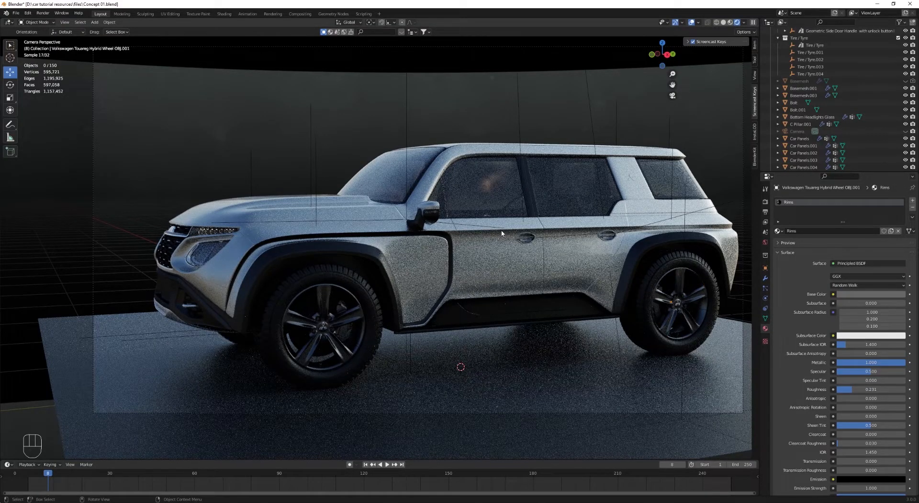
# Step: Walk the camera around to the front of the car to examine the wheels in the rendered view
pyautogui.hotkey('ctrl', 'f')
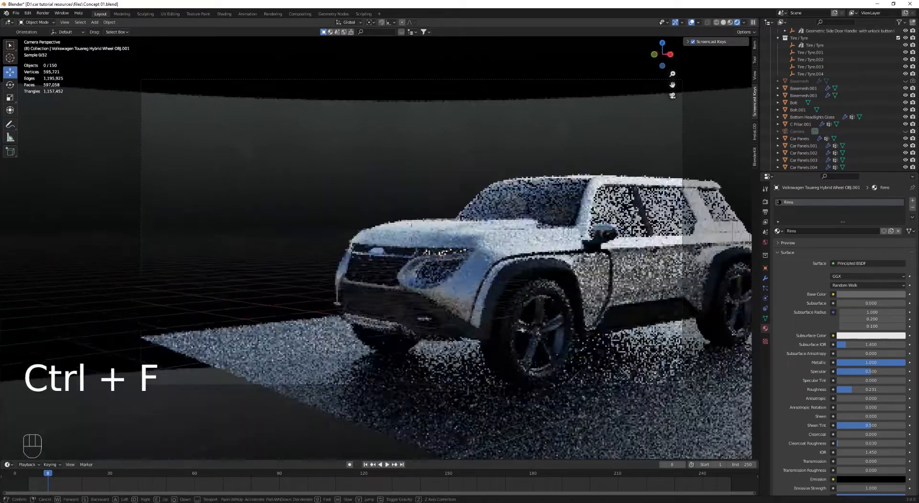
pyautogui.press('s')
pyautogui.press('a')
pyautogui.press('w')
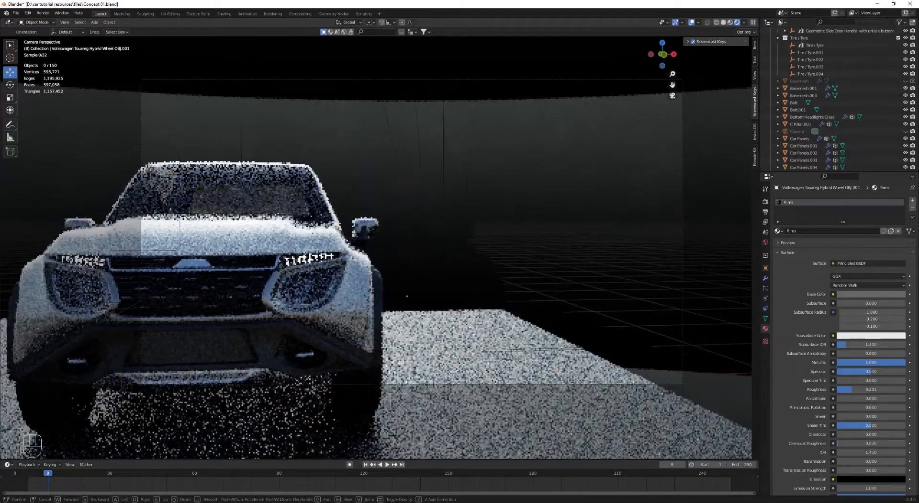
pyautogui.press('s')
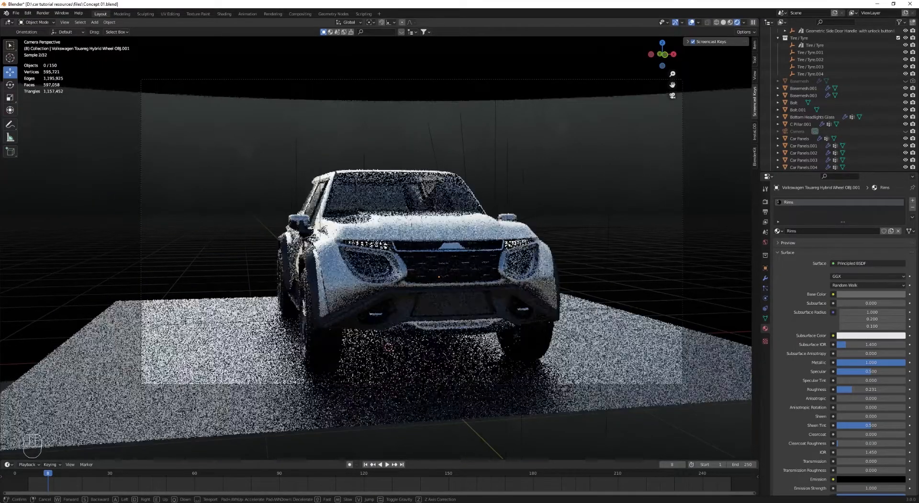
pyautogui.click(376, 248)
# Step: Show the car in Solid shading and select the tyre in the front wheel arch
pyautogui.moveTo(375, 248)
pyautogui.mouseDown(button='middle')
pyautogui.moveTo(344, 254)
pyautogui.moveTo(376, 268)
pyautogui.moveTo(349, 297)
pyautogui.moveTo(363, 267)
pyautogui.moveTo(418, 317)
pyautogui.moveTo(503, 321)
pyautogui.moveTo(467, 302)
pyautogui.moveTo(500, 281)
pyautogui.moveTo(489, 316)
pyautogui.mouseUp(button='middle')
pyautogui.press('z')
pyautogui.scroll(5, 361, 265)
pyautogui.press('z')
pyautogui.click(418, 318)
pyautogui.click(487, 328)
pyautogui.press('z')
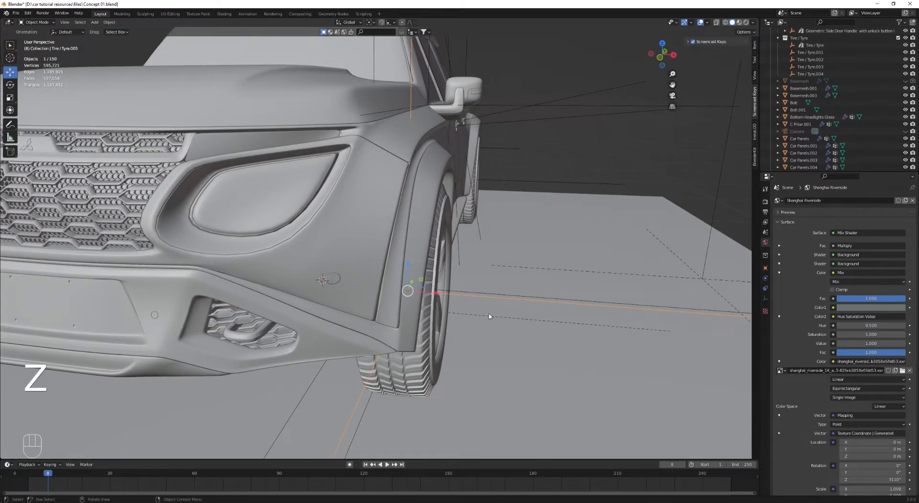
# Step: Try moving the front tyre 0.02 m outward along X, and undo the move
pyautogui.press('g')
pyautogui.write('0.0')
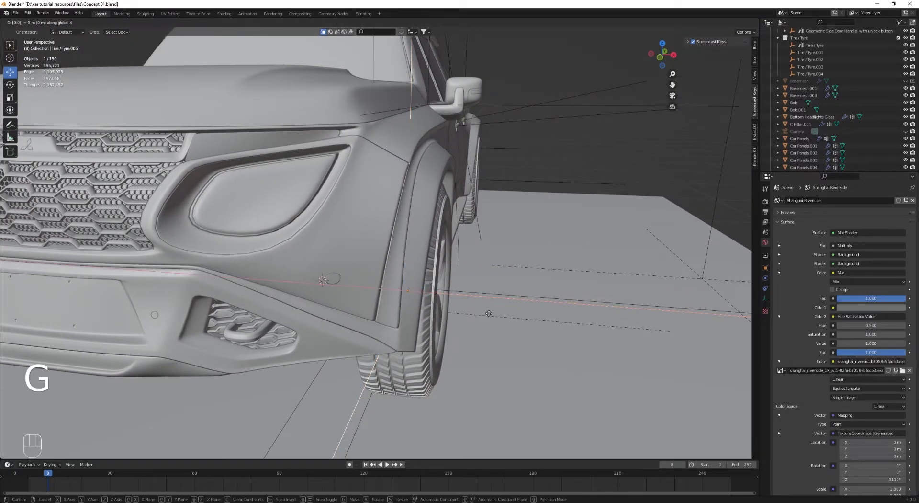
pyautogui.write('5')
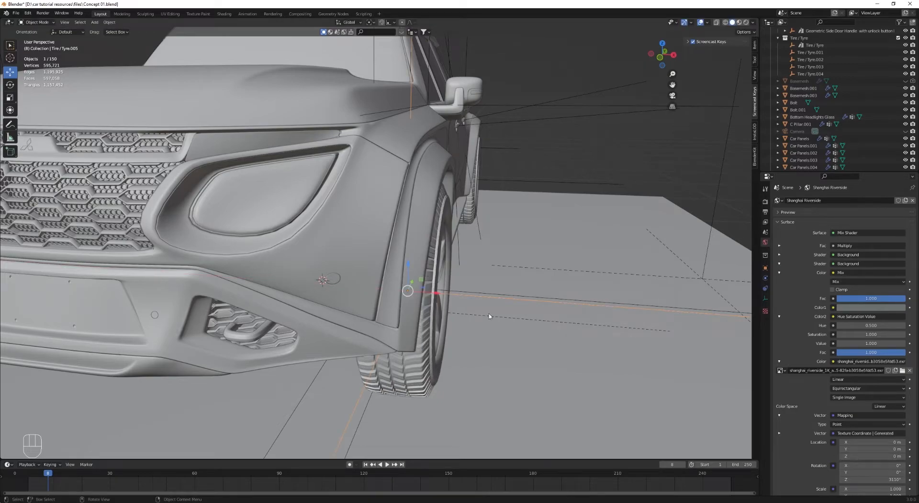
pyautogui.write('gx0.02')
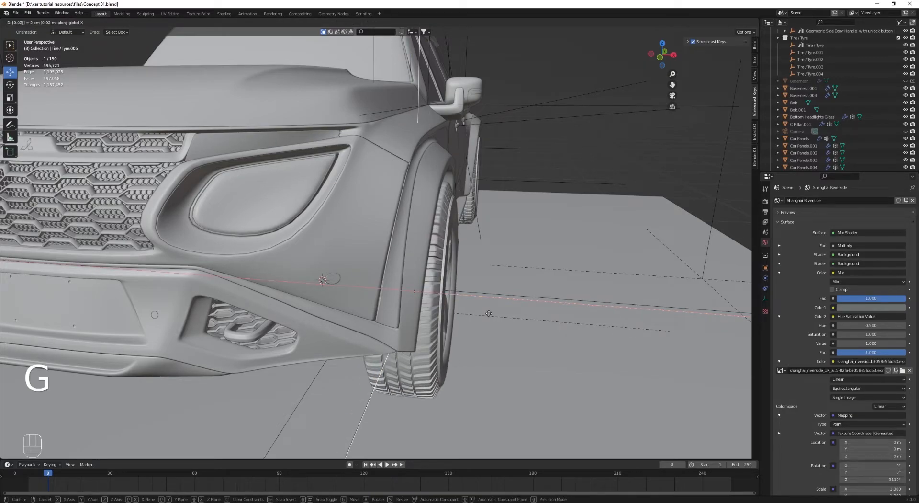
pyautogui.press('Return')
pyautogui.moveTo(488, 313); pyautogui.dragTo(488, 233, button='middle')
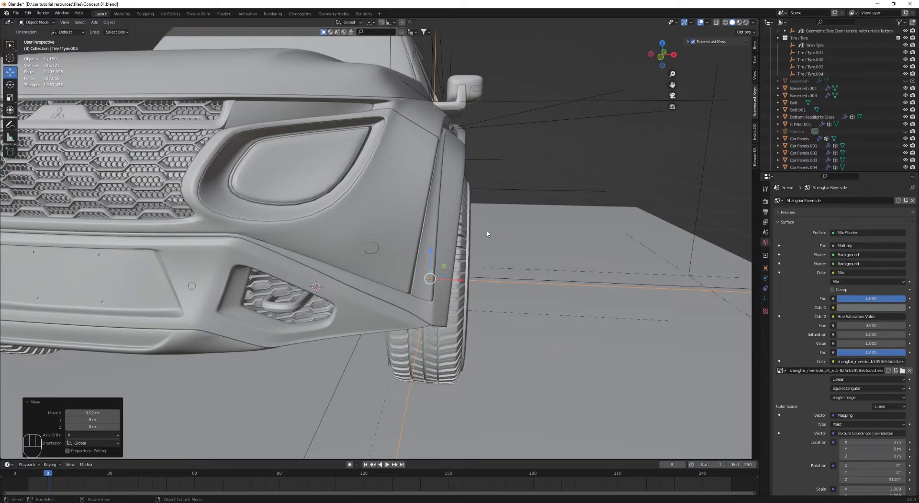
pyautogui.hotkey('ctrl', 'z')
# Step: Move the front tyre 0.01 m outward along the X axis and deselect it
pyautogui.press('g')
pyautogui.press('x')
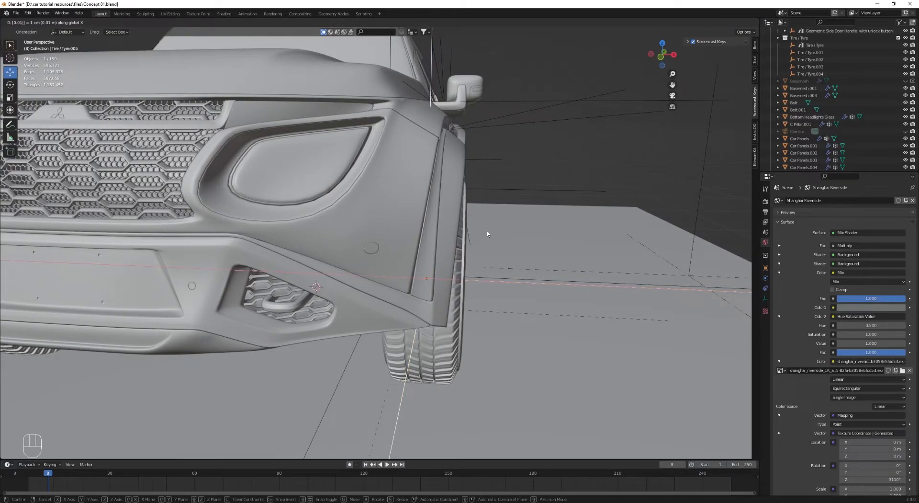
pyautogui.press('Return')
pyautogui.scroll(-4, 483, 234)
pyautogui.hotkey('alt', 'a')
pyautogui.moveTo(476, 238); pyautogui.dragTo(329, 299, button='middle')
pyautogui.moveTo(314, 332); pyautogui.dragTo(246, 335, button='middle')
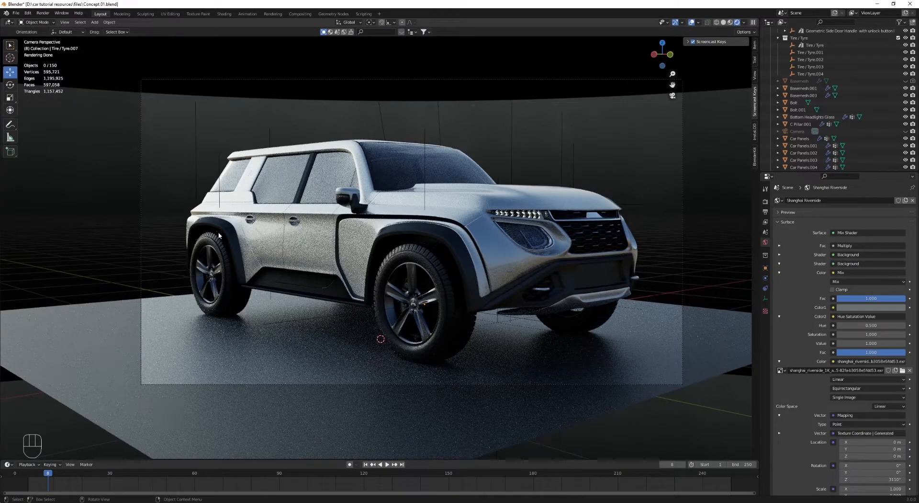
# Step: Snap the 3D cursor to the front wheel's rim in Solid right view, and clear the selection
pyautogui.moveTo(219, 235); pyautogui.dragTo(499, 255, button='middle')
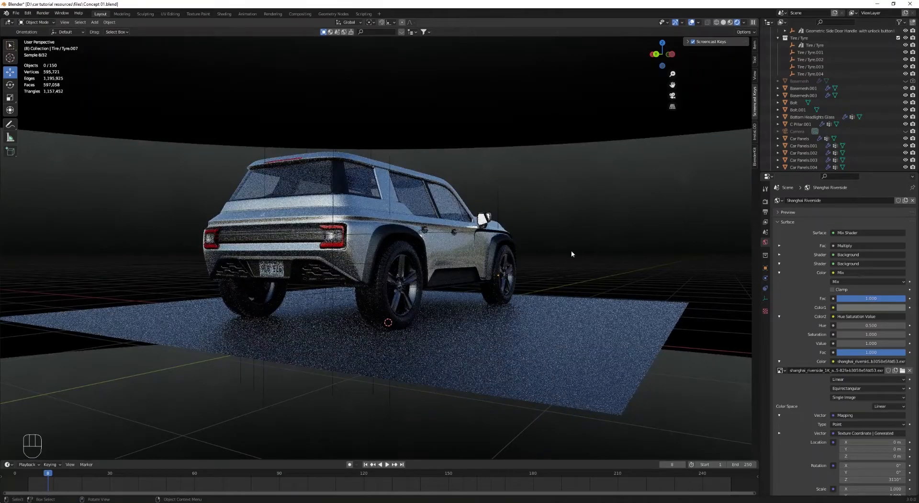
pyautogui.moveTo(570, 254); pyautogui.dragTo(550, 325, button='middle')
pyautogui.scroll(3, 326, 306)
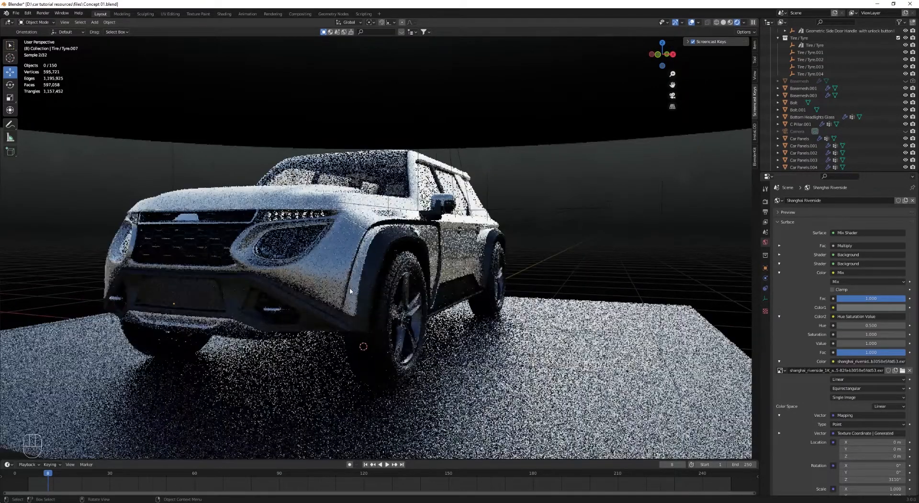
pyautogui.press('KP_3')
pyautogui.press('z')
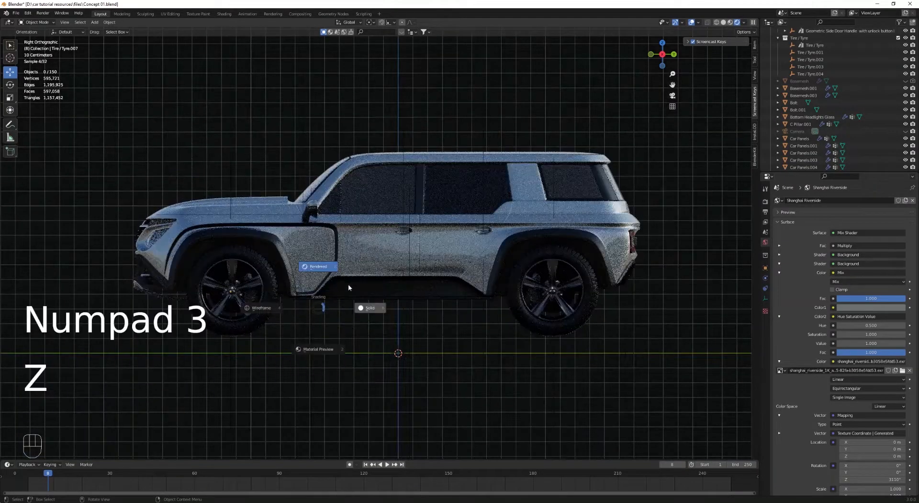
pyautogui.click(349, 284)
pyautogui.scroll(5, 426, 323)
pyautogui.click(405, 307)
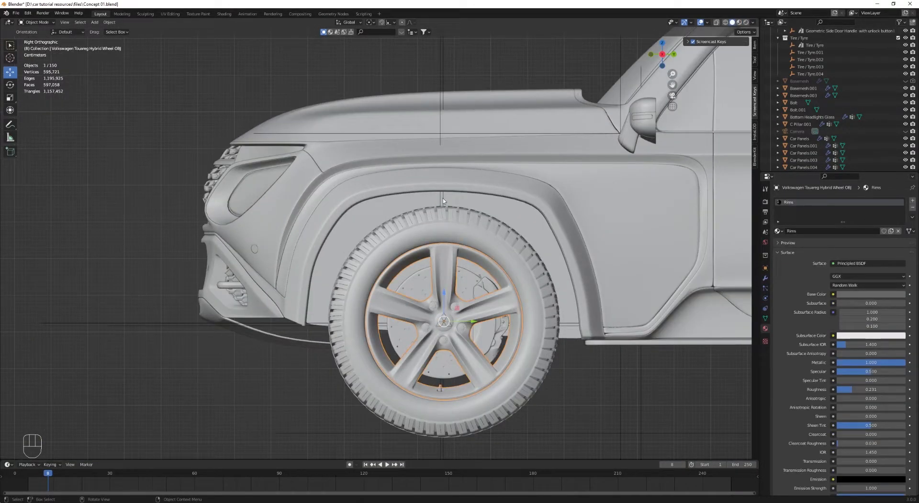
pyautogui.hotkey('shift', 's')
pyautogui.click(442, 221)
pyautogui.click(137, 194)
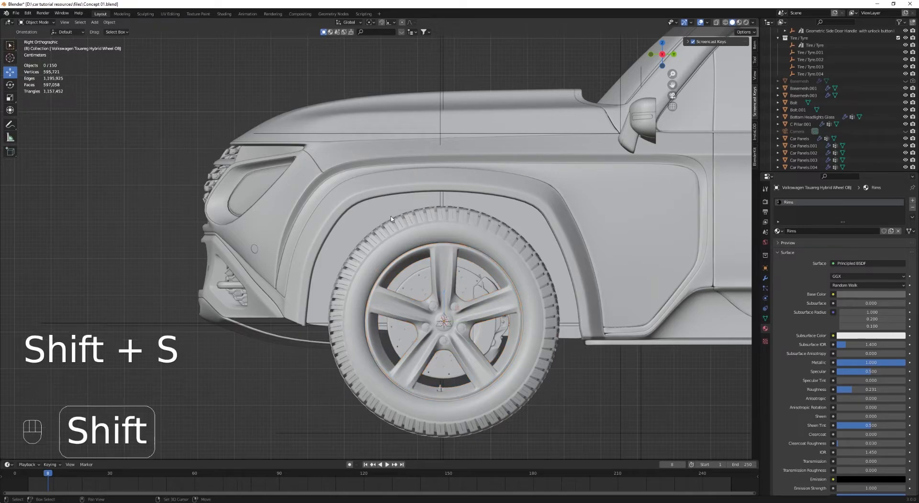
# Step: Add a cylinder mesh at the 3D cursor in the front wheel's center and rotate it
pyautogui.hotkey('shift', 'a')
pyautogui.moveTo(391, 219)
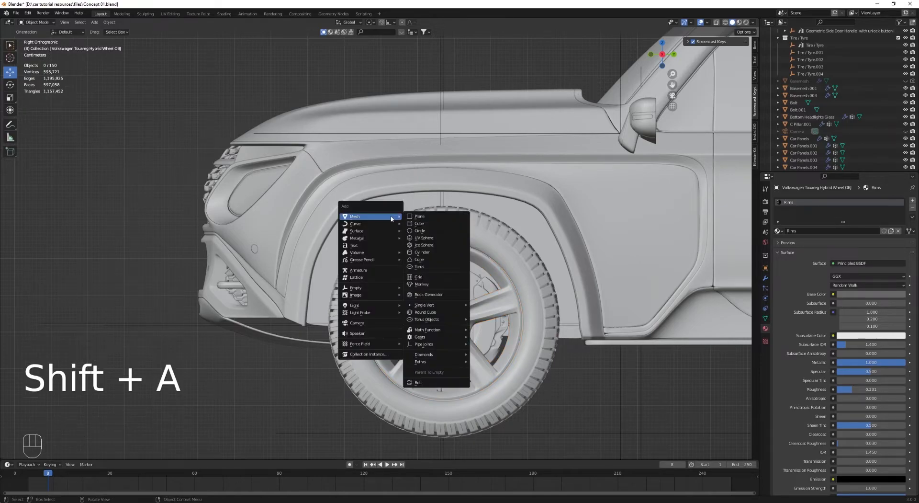
pyautogui.click(413, 251)
pyautogui.press('r')
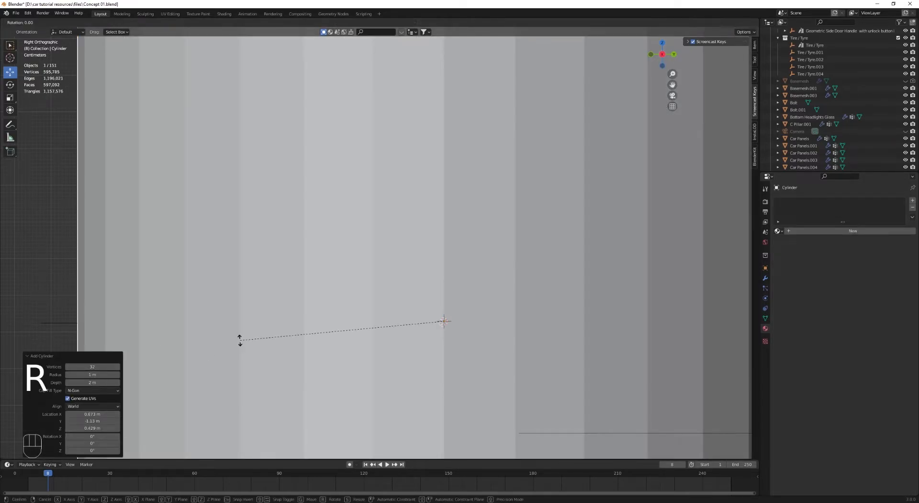
# Step: Rotate the new cylinder 90° about the Y axis
pyautogui.press('y')
pyautogui.press('9')
pyautogui.press('0')
pyautogui.press('Return')
# Step: Display the scene in wireframe and scale the cylinder down to a thin shaft inside the front wheel's hub
pyautogui.press('z')
pyautogui.click(86, 306)
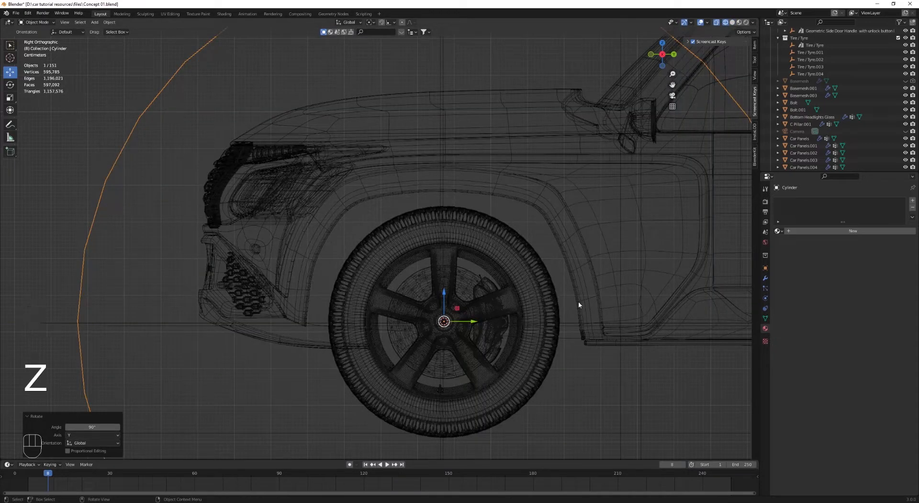
pyautogui.press('s')
pyautogui.click(654, 320)
pyautogui.press('s')
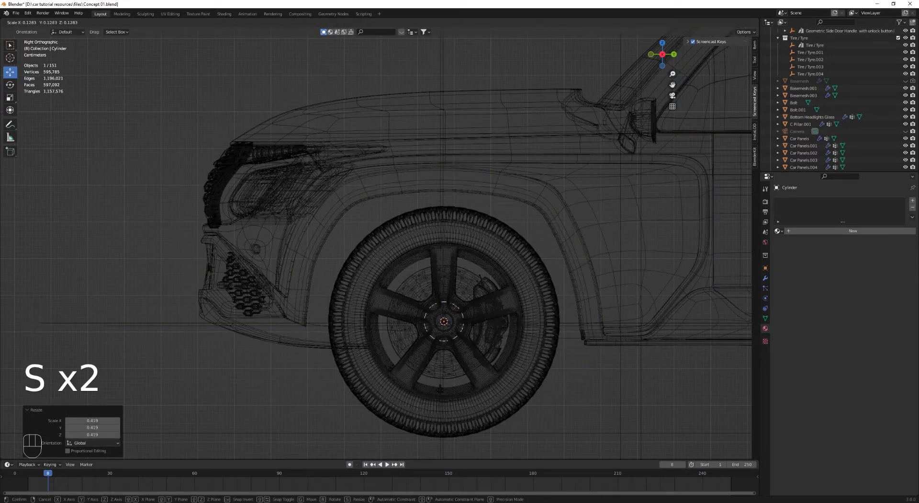
pyautogui.click(476, 321)
# Step: In front view, move the cylinder's inner end across the car to the opposite front wheel to form an axle
pyautogui.scroll(-5, 486, 322)
pyautogui.moveTo(487, 322); pyautogui.dragTo(540, 323, button='middle')
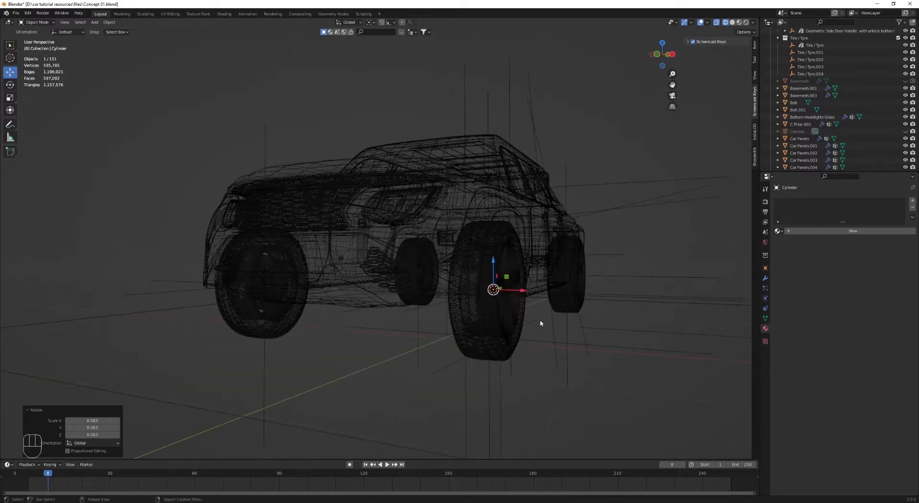
pyautogui.press('KP_1')
pyautogui.scroll(3, 570, 318)
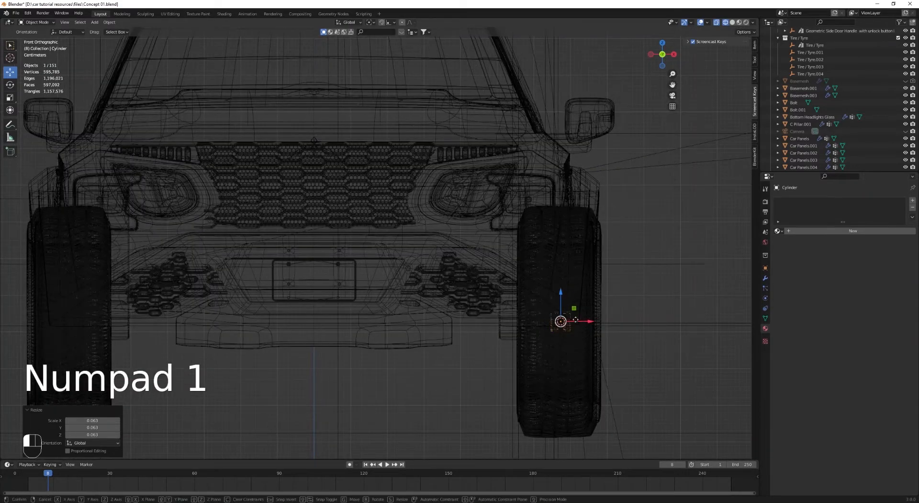
pyautogui.press('Tab')
pyautogui.moveTo(456, 289); pyautogui.dragTo(190, 324)
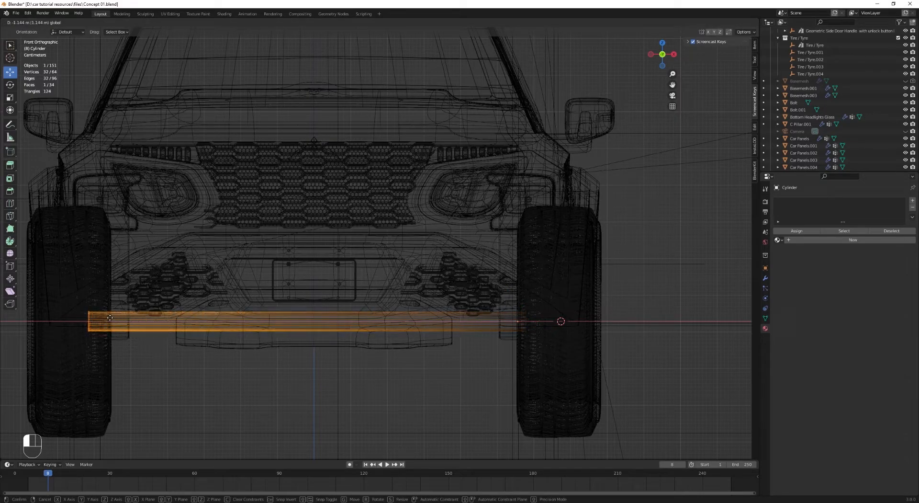
pyautogui.moveTo(110, 317); pyautogui.dragTo(95, 318)
pyautogui.press('Tab')
# Step: In solid view, select the whole axle mesh and lengthen it slightly by scaling along X
pyautogui.press('z')
pyautogui.moveTo(449, 283)
pyautogui.mouseDown(button='middle')
pyautogui.moveTo(445, 261)
pyautogui.moveTo(480, 215)
pyautogui.moveTo(479, 160)
pyautogui.moveTo(482, 182)
pyautogui.mouseUp(button='middle')
pyautogui.scroll(3, 446, 262)
pyautogui.scroll(3, 478, 163)
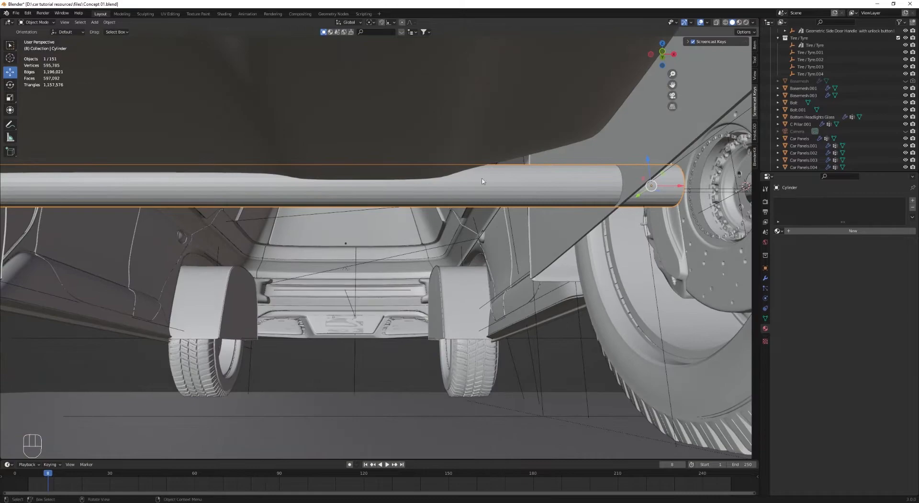
pyautogui.press('Tab')
pyautogui.press('a')
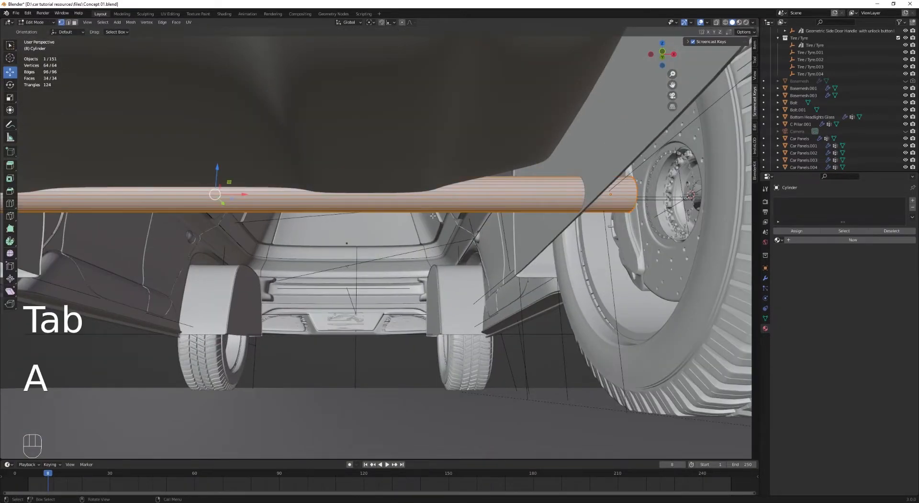
pyautogui.keyDown('shift'); pyautogui.moveTo(424, 218); pyautogui.dragTo(443, 223, button='middle'); pyautogui.keyUp('shift')
pyautogui.press('s')
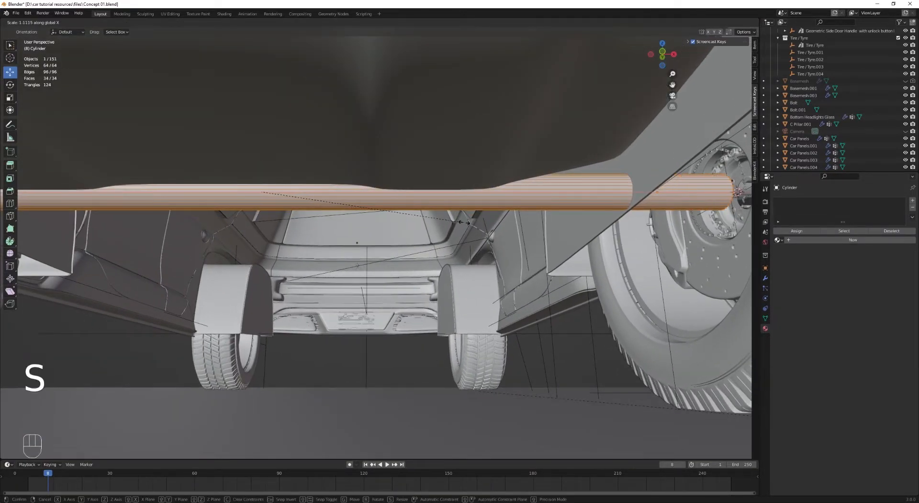
pyautogui.click(472, 221)
pyautogui.press('Tab')
# Step: Apply smooth shading to the axle cylinder
pyautogui.scroll(-3, 358, 251)
pyautogui.moveTo(358, 250); pyautogui.dragTo(505, 240, button='middle')
pyautogui.scroll(1, 505, 239)
pyautogui.click(110, 23)
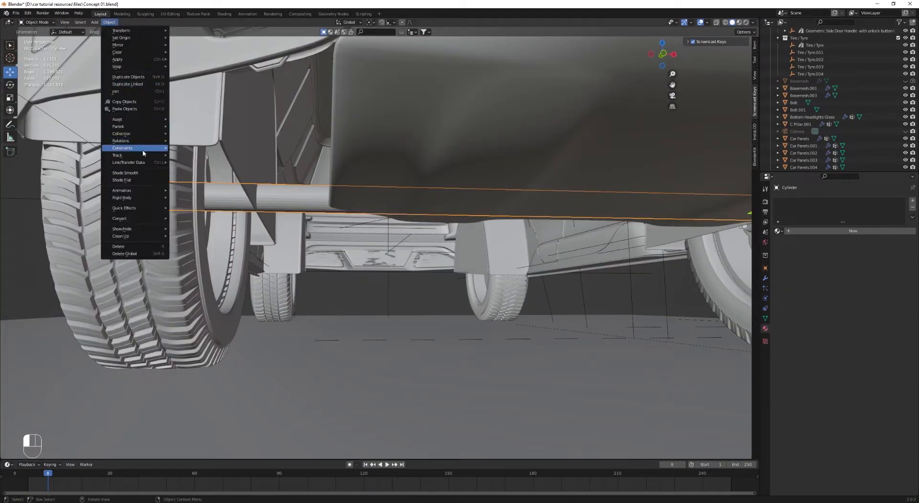
pyautogui.click(140, 172)
# Step: Add a centred loop cut around the axle and bevel it into a wider middle section
pyautogui.press('Tab')
pyautogui.press('z')
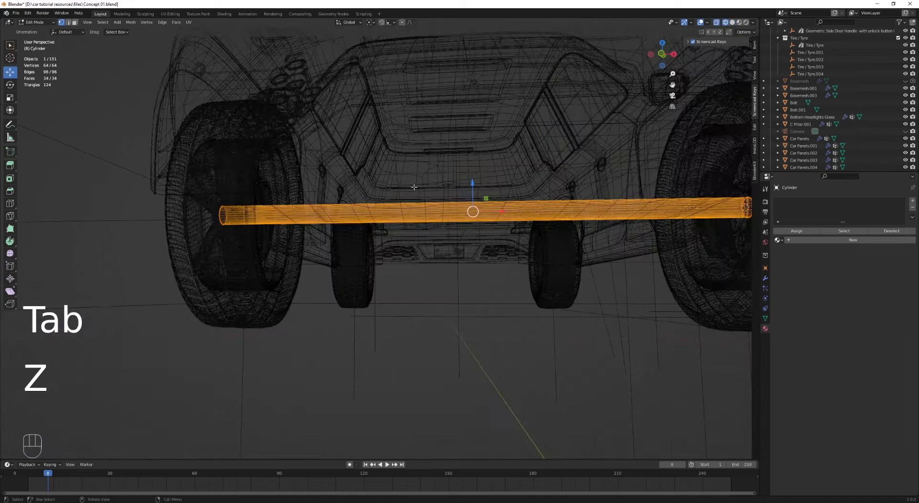
pyautogui.hotkey('ctrl', 'r')
pyautogui.click(521, 206)
pyautogui.hotkey('ctrl', 'b')
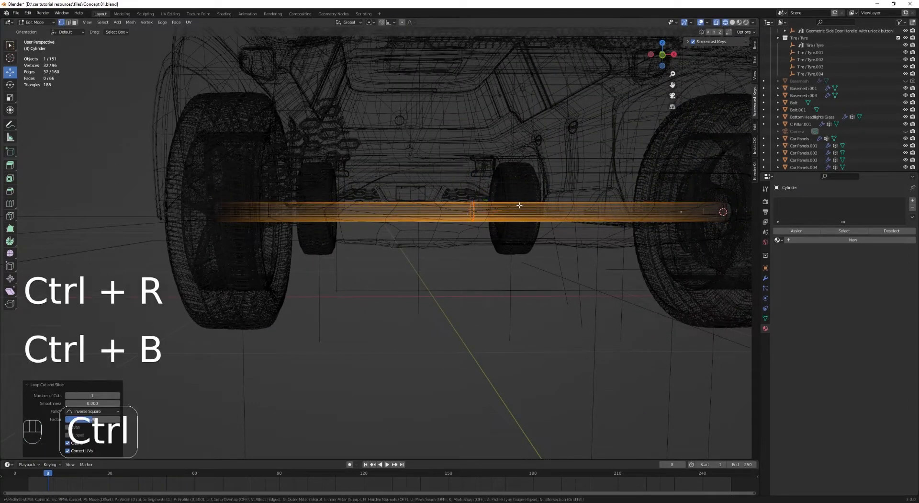
pyautogui.click(576, 209)
# Step: Add another centred loop cut inside the axle's middle section and bevel it to nearly the section's width
pyautogui.hotkey('ctrl', 'r')
pyautogui.scroll(1, 479, 194)
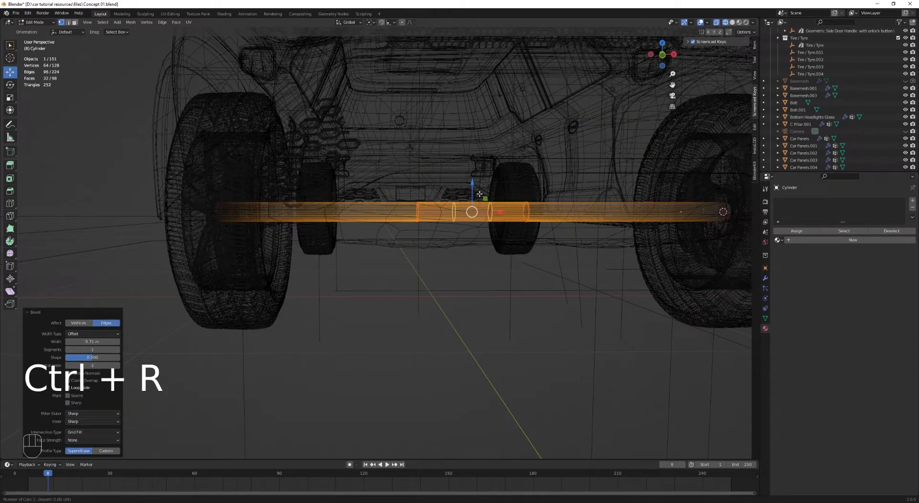
pyautogui.scroll(-1, 479, 193)
pyautogui.click(481, 193)
pyautogui.rightClick(486, 192)
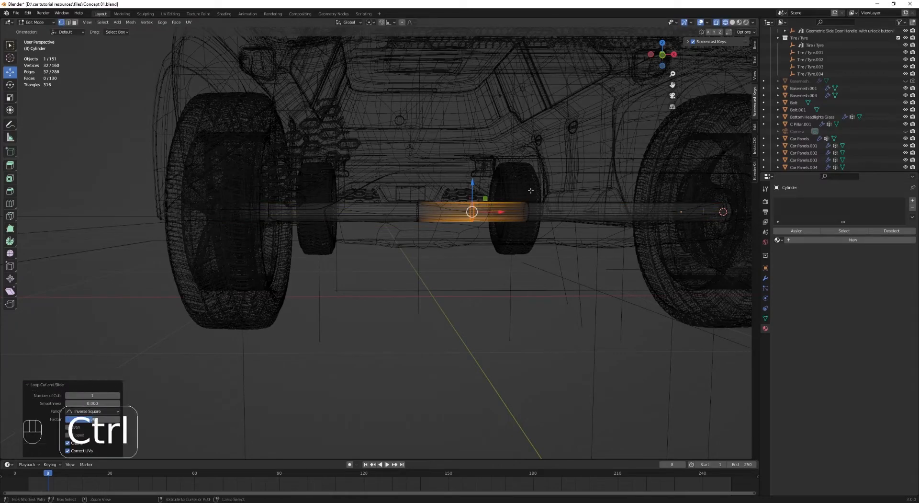
pyautogui.hotkey('ctrl', 'b')
pyautogui.click(574, 191)
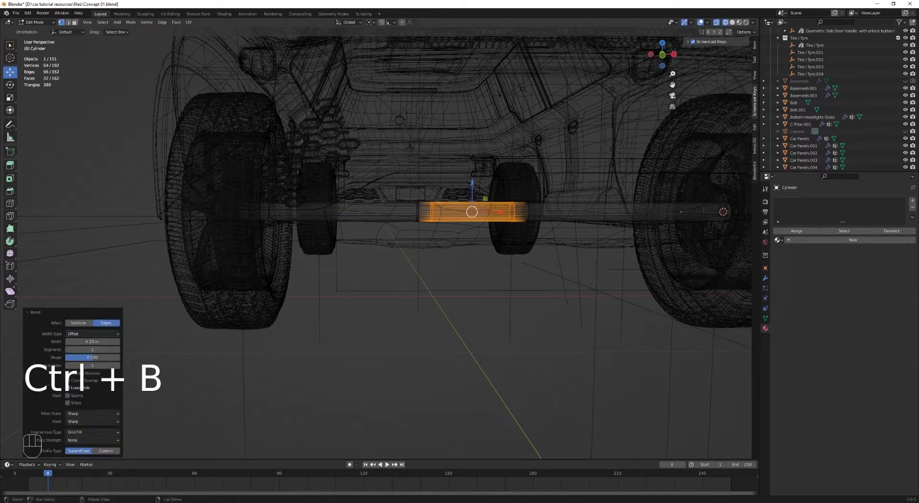
# Step: Scale the inner middle section about 3 times in Y and Z, excluding X, to form a differential housing
pyautogui.press('s')
pyautogui.hotkey('shift', 'x')
pyautogui.click(22, 205)
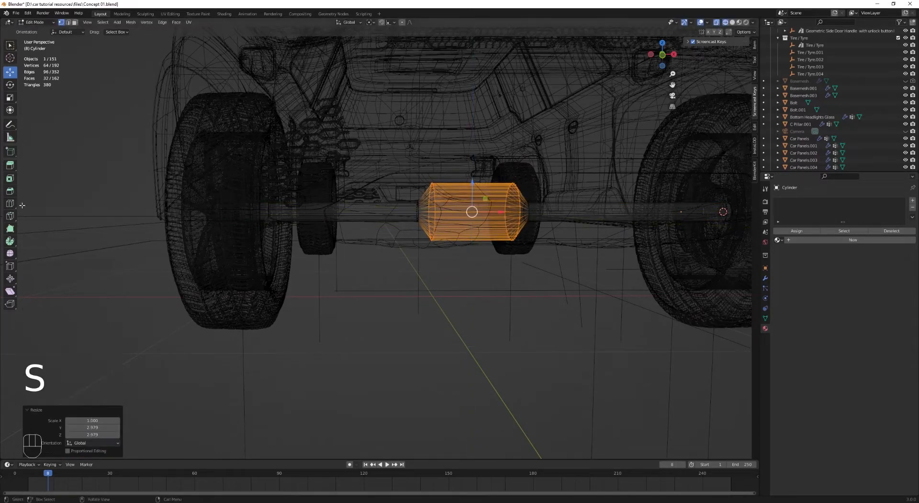
pyautogui.press('Tab')
# Step: Return to solid shading and enable Auto Smooth at 30° for the axle's normals
pyautogui.scroll(-2, 555, 211)
pyautogui.moveTo(556, 211); pyautogui.dragTo(485, 206, button='middle')
pyautogui.press('z')
pyautogui.click(541, 205)
pyautogui.scroll(5, 544, 203)
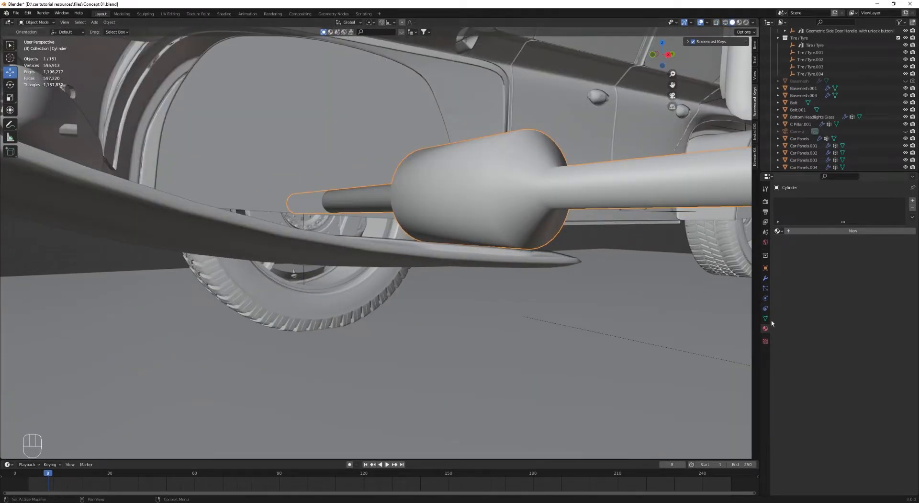
pyautogui.click(766, 318)
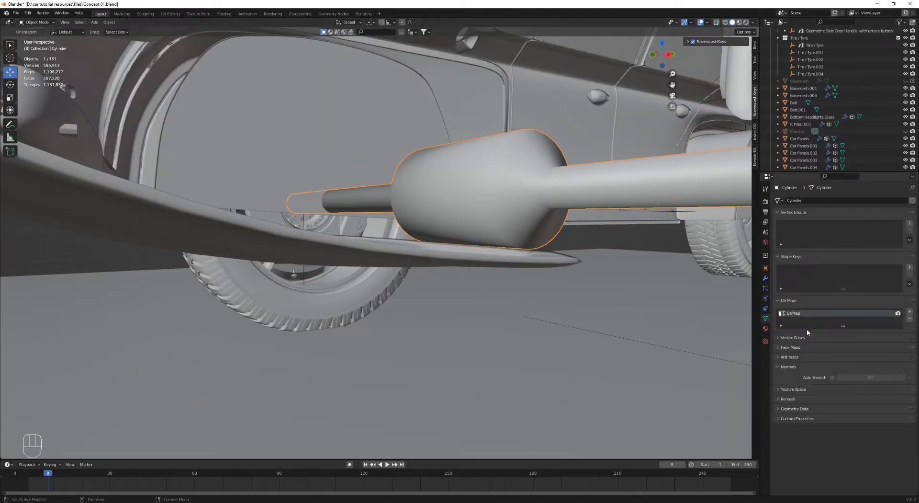
pyautogui.click(832, 377)
pyautogui.moveTo(431, 244); pyautogui.dragTo(450, 249, button='middle')
pyautogui.press('Tab')
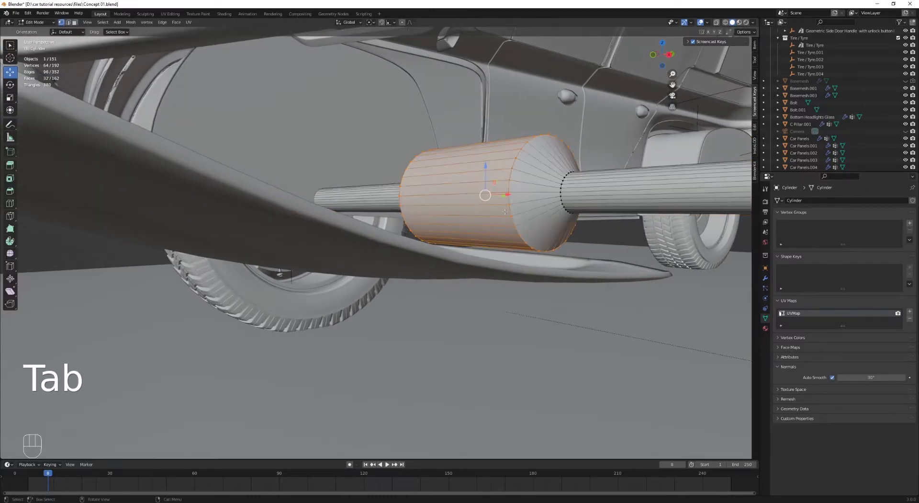
pyautogui.press('Tab')
# Step: Add a Bevel modifier to the axle with an amount of 0.1 m and 2 segments, and check its wireframe
pyautogui.click(766, 278)
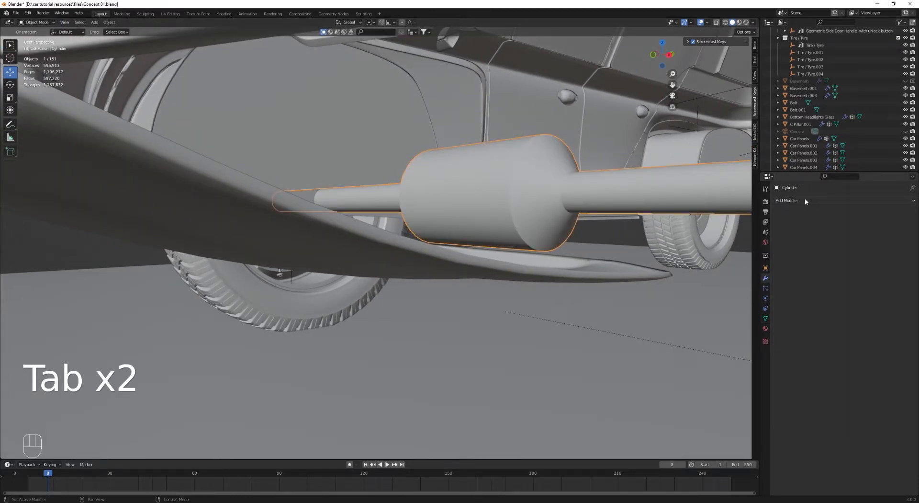
pyautogui.click(805, 200)
pyautogui.click(768, 224)
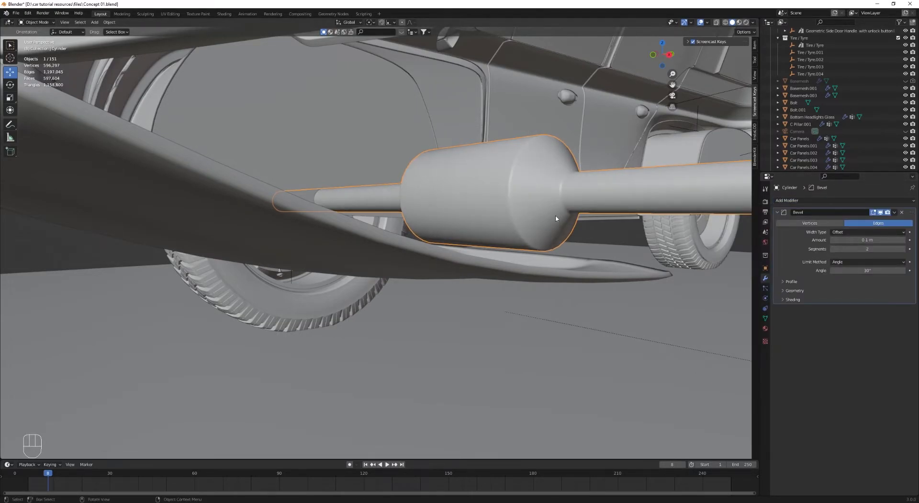
pyautogui.hotkey('shift', 'z')
pyautogui.scroll(6, 614, 215)
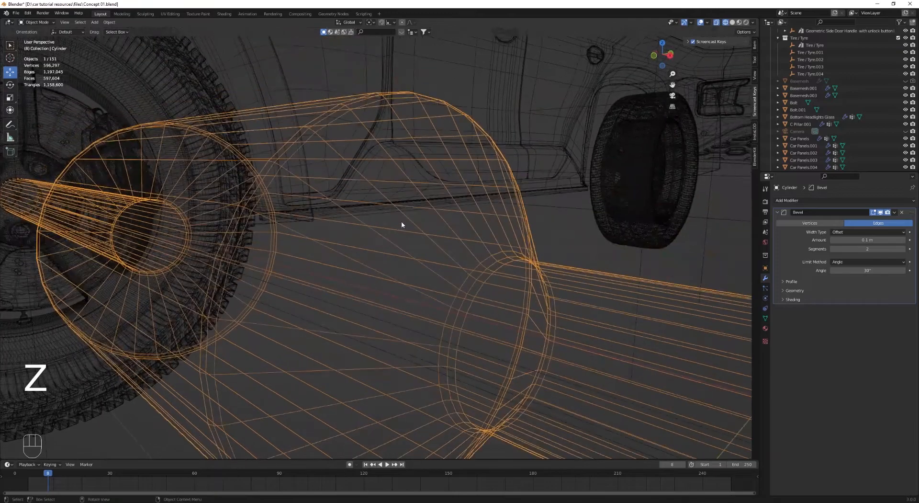
pyautogui.press('z')
pyautogui.scroll(-10, 453, 220)
pyautogui.moveTo(453, 220); pyautogui.dragTo(466, 208, button='middle')
pyautogui.scroll(4, 467, 208)
# Step: Give the axle a new material with a nearly black base color and view it in Material Preview
pyautogui.click(764, 328)
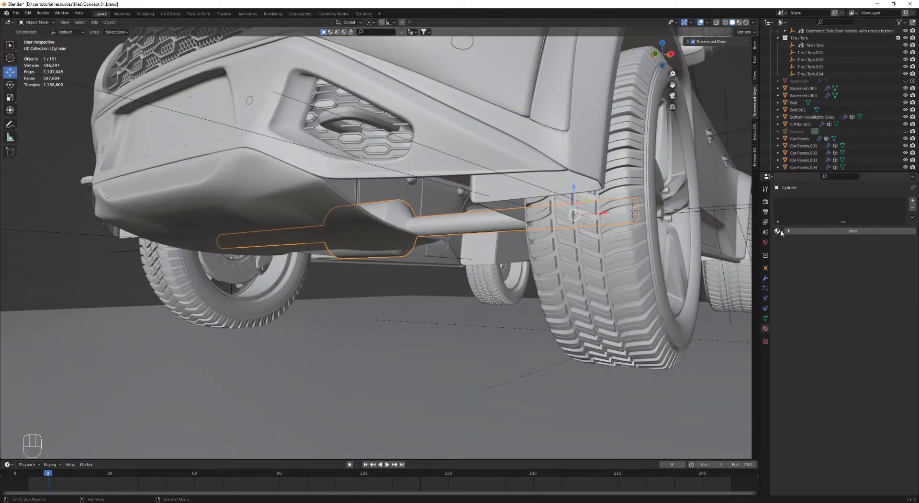
pyautogui.click(796, 233)
pyautogui.click(845, 294)
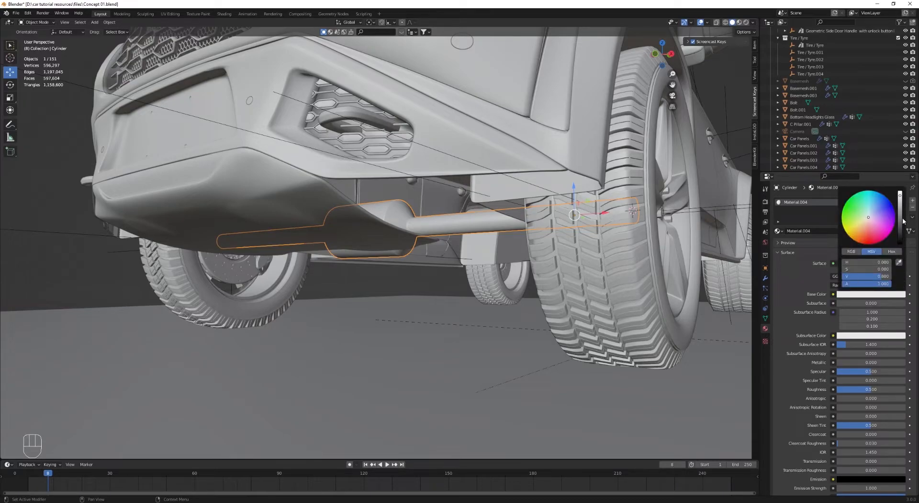
pyautogui.moveTo(902, 218); pyautogui.dragTo(901, 234)
pyautogui.hotkey('alt', 'a')
pyautogui.press('z')
pyautogui.click(495, 279)
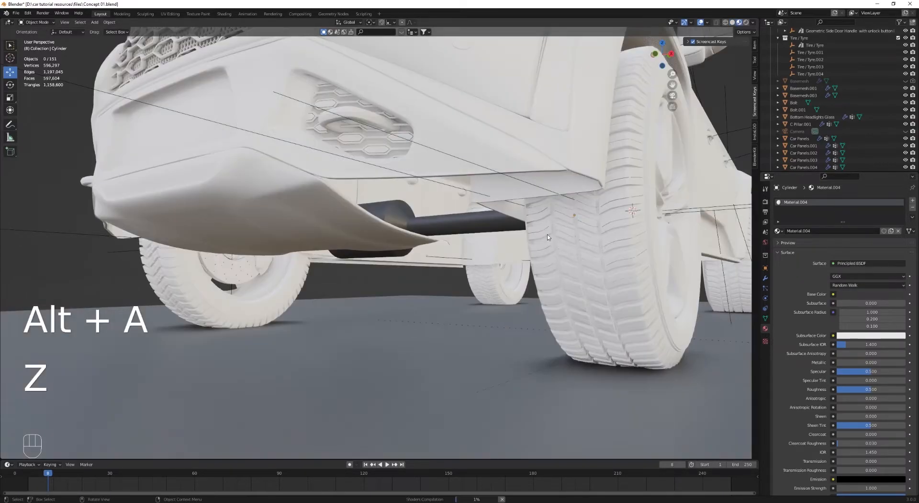
pyautogui.scroll(-8, 546, 233)
pyautogui.moveTo(438, 218); pyautogui.dragTo(539, 228, button='middle')
pyautogui.scroll(4, 492, 243)
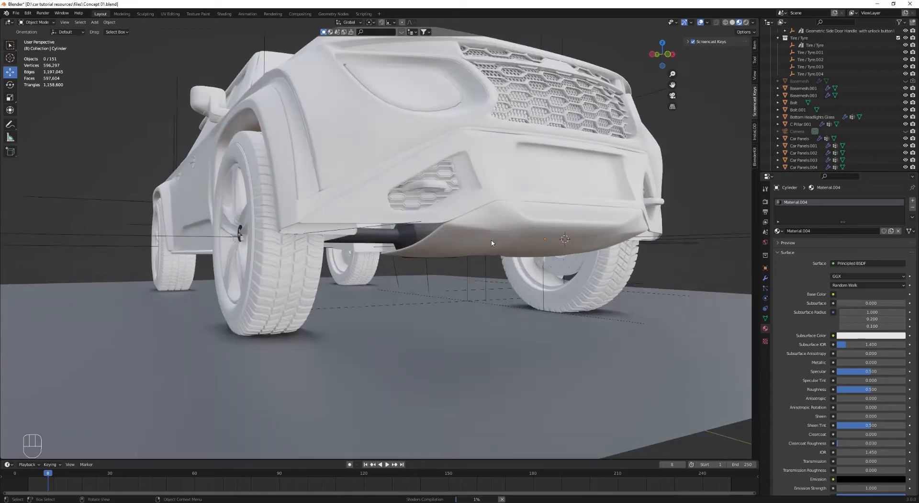
# Step: In side view, raise the rear vertices of the lower front bumper part by about 0.06 m along Z
pyautogui.moveTo(468, 253)
pyautogui.mouseDown(button='middle')
pyautogui.moveTo(402, 247)
pyautogui.moveTo(522, 263)
pyautogui.mouseUp(button='middle')
pyautogui.scroll(2, 406, 248)
pyautogui.press('KP_3')
pyautogui.scroll(2, 523, 264)
pyautogui.press('Tab')
pyautogui.press('z')
pyautogui.click(392, 257)
pyautogui.press('a')
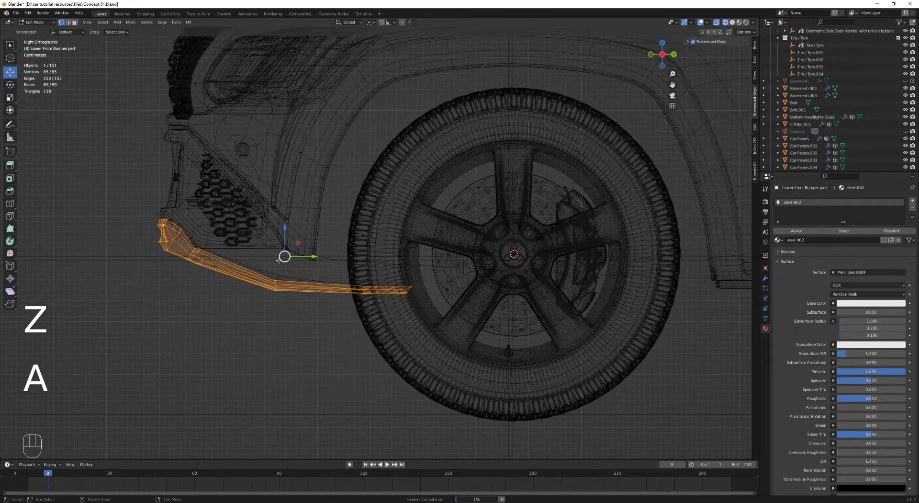
pyautogui.moveTo(241, 264); pyautogui.dragTo(453, 339)
pyautogui.press('g')
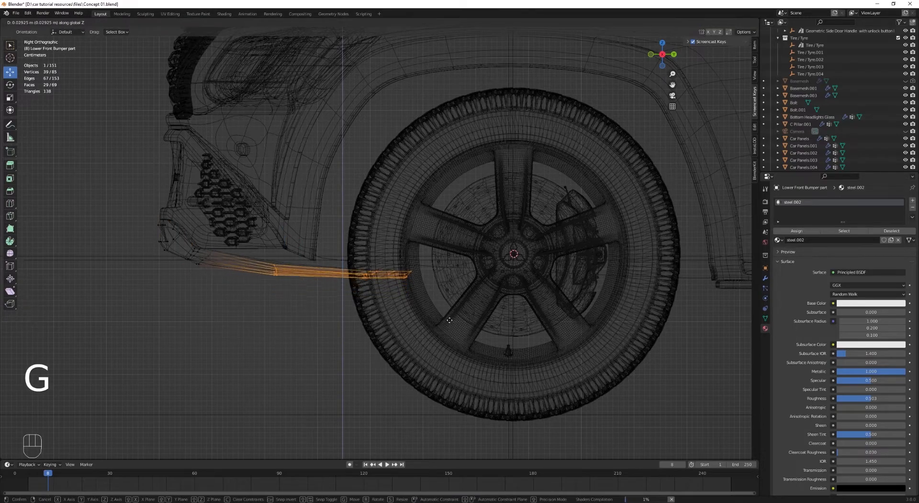
pyautogui.click(431, 303)
pyautogui.scroll(1, 431, 303)
# Step: Lower the same bumper vertices by about 0.024 m along Z and finish editing the mesh
pyautogui.press('g')
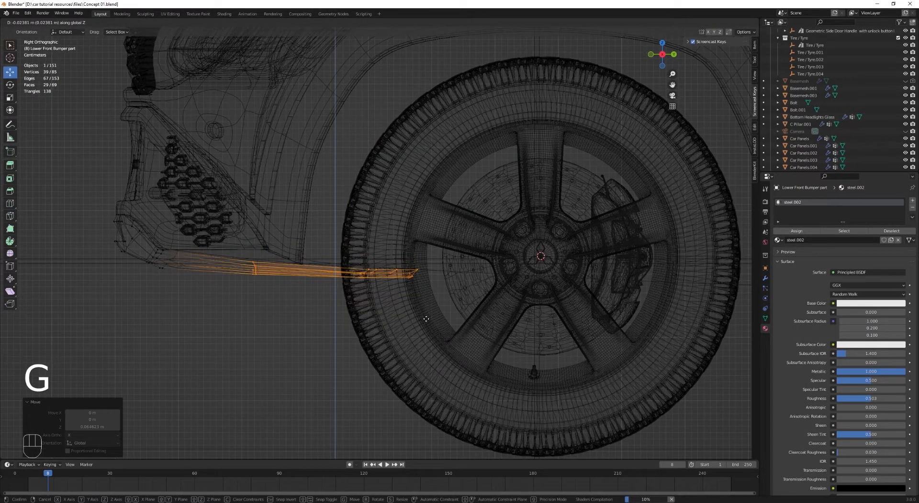
pyautogui.click(426, 319)
pyautogui.press('Tab')
# Step: Show the car in Material Preview shading and deselect everything
pyautogui.press('z')
pyautogui.press('z')
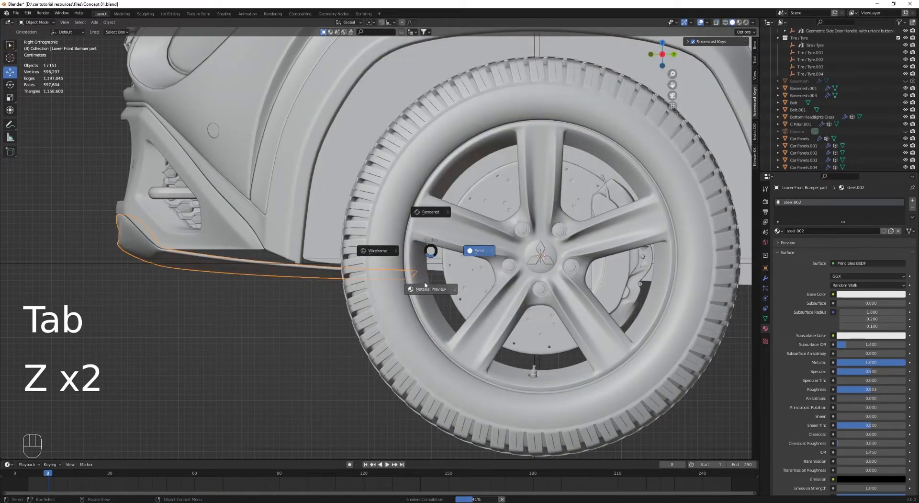
pyautogui.click(425, 285)
pyautogui.scroll(-6, 386, 302)
pyautogui.hotkey('alt', 'a')
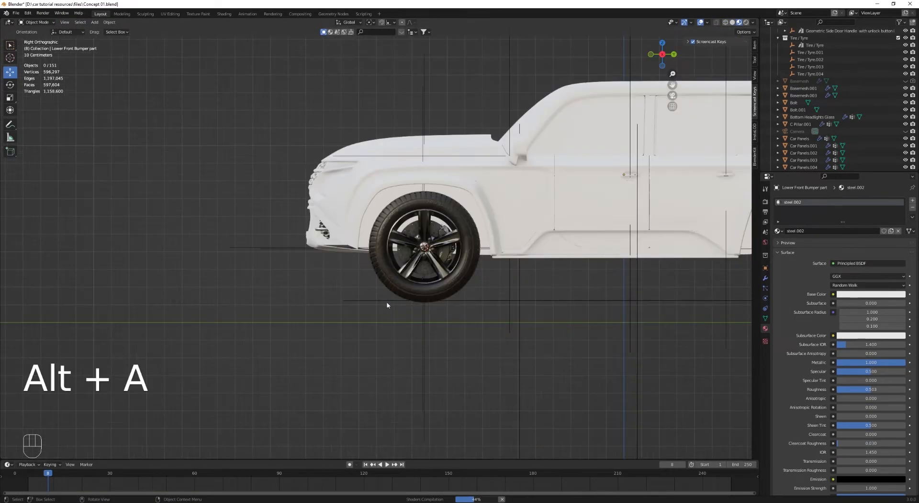
# Step: Examine the car in rendered shading from the front, the side, a low angle and the camera view
pyautogui.moveTo(387, 303); pyautogui.dragTo(448, 327, button='middle')
pyautogui.click(458, 234)
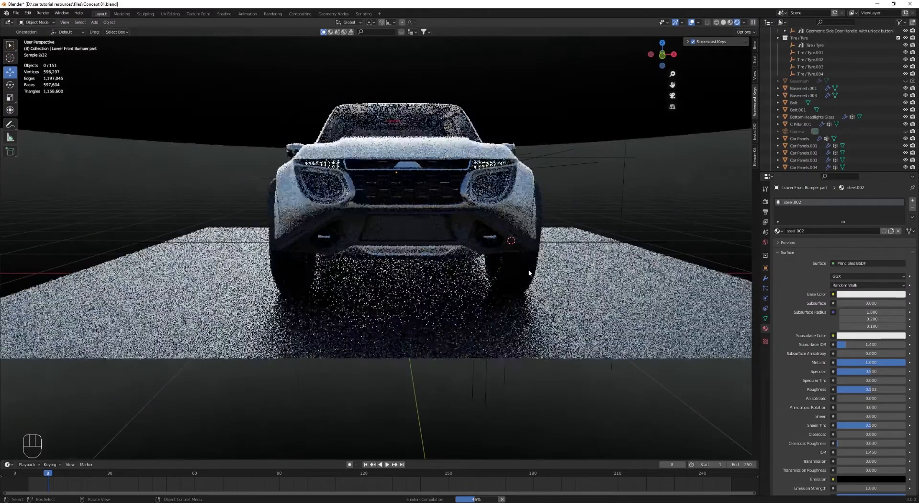
pyautogui.moveTo(529, 273)
pyautogui.mouseDown(button='middle')
pyautogui.moveTo(562, 288)
pyautogui.moveTo(538, 281)
pyautogui.moveTo(467, 297)
pyautogui.mouseUp(button='middle')
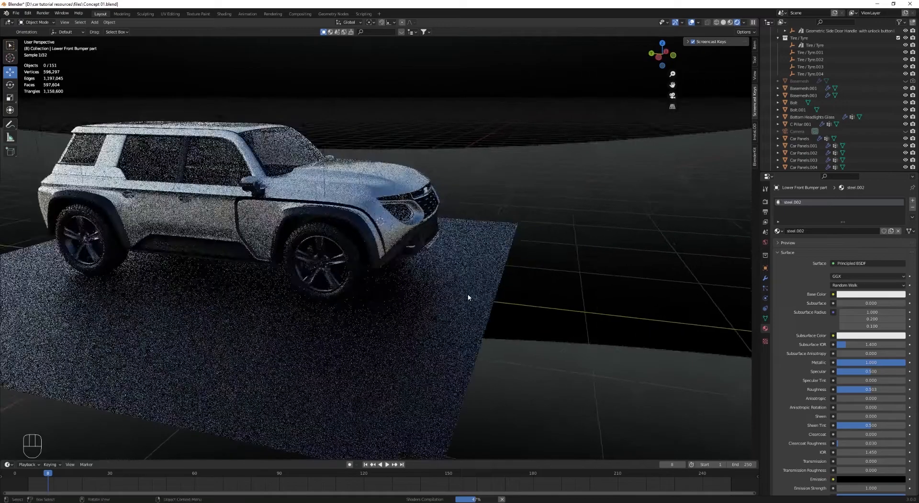
pyautogui.scroll(5, 467, 295)
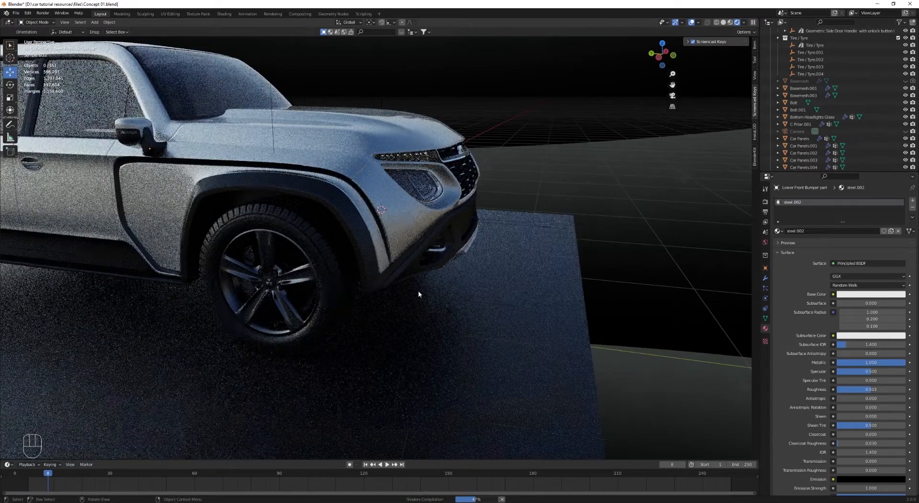
pyautogui.scroll(-5, 417, 291)
pyautogui.moveTo(418, 290); pyautogui.dragTo(210, 353, button='middle')
pyautogui.moveTo(503, 321); pyautogui.dragTo(412, 323, button='middle')
pyautogui.press('KP_0')
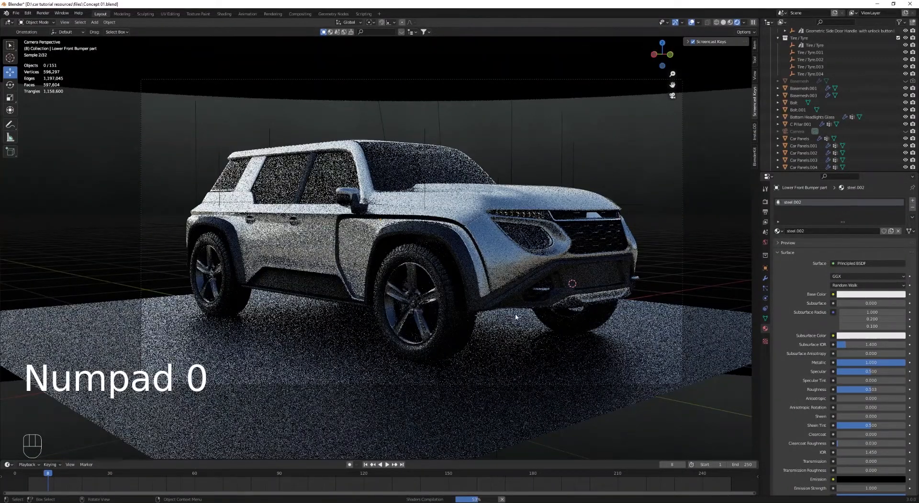
pyautogui.moveTo(476, 312); pyautogui.dragTo(435, 308, button='middle')
pyautogui.press('z')
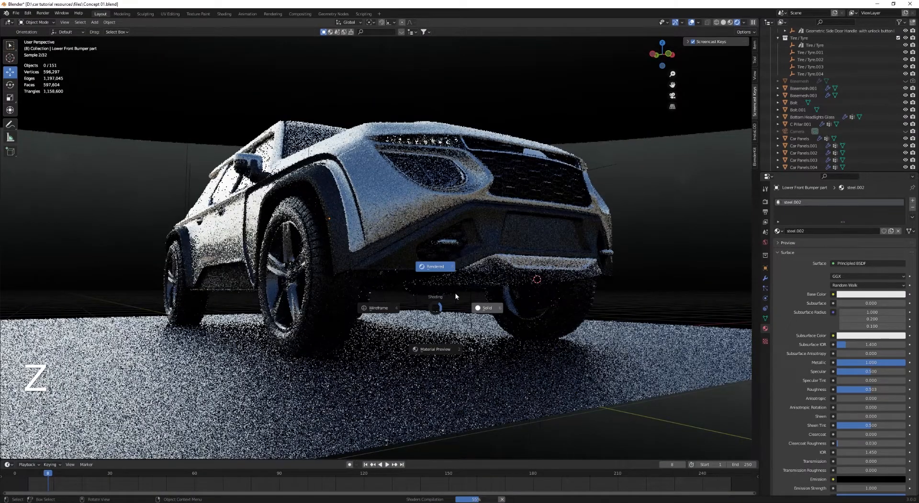
# Step: Make a linked duplicate of the front axle and move it about 2.17 m along Y to the rear wheels
pyautogui.click(458, 296)
pyautogui.scroll(-2, 462, 295)
pyautogui.click(459, 305)
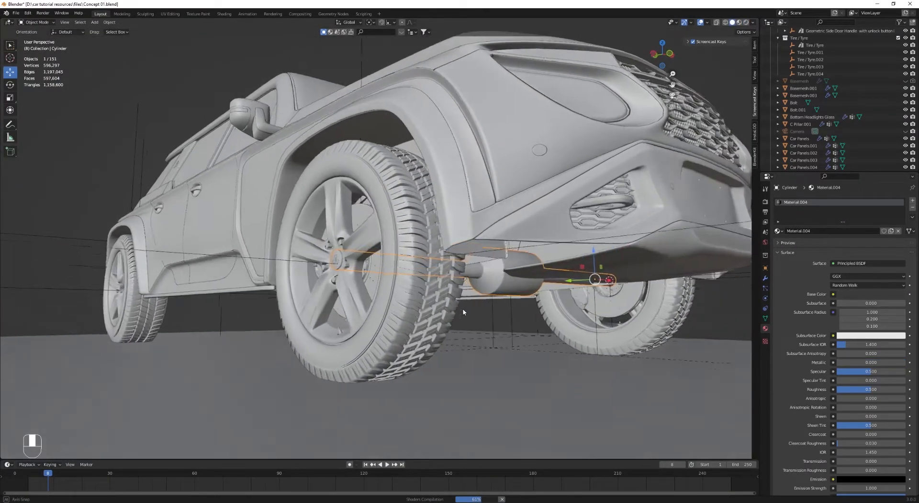
pyautogui.press('KP_1')
pyautogui.press('KP_3')
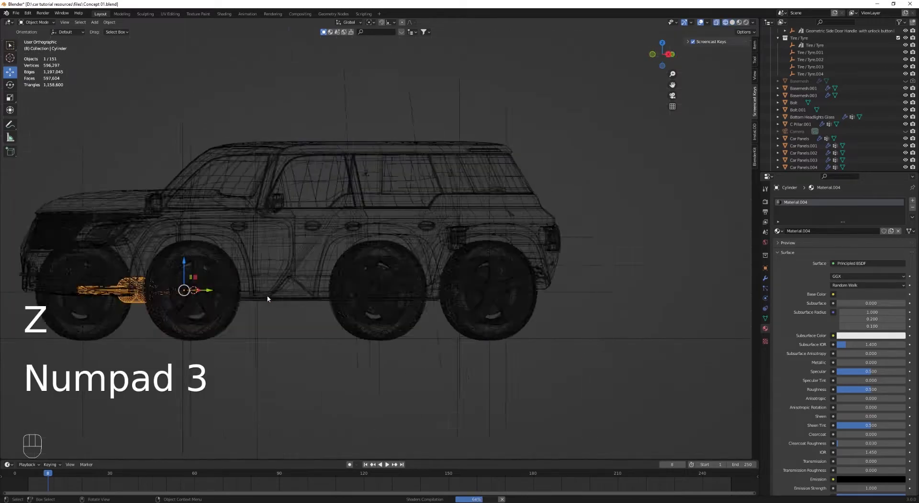
pyautogui.scroll(4, 361, 240)
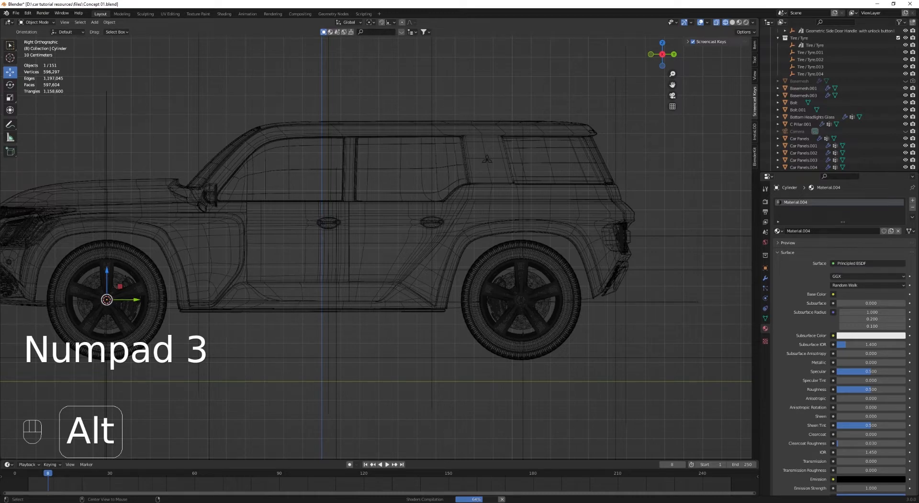
pyautogui.hotkey('alt', 'd')
pyautogui.rightClick(142, 312)
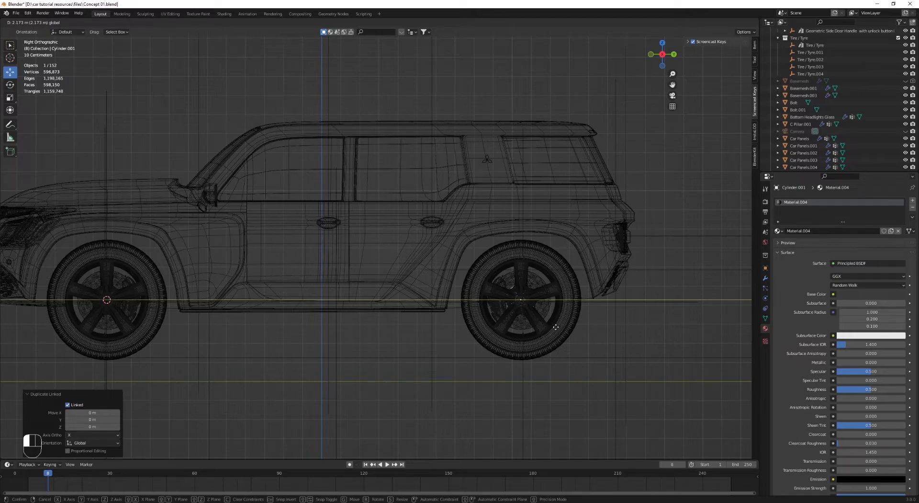
pyautogui.click(555, 326)
# Step: Deselect everything and examine the car in rendered shading through the camera, walking around its side, rear and front
pyautogui.scroll(-4, 340, 320)
pyautogui.hotkey('alt', 'a')
pyautogui.press('KP_0')
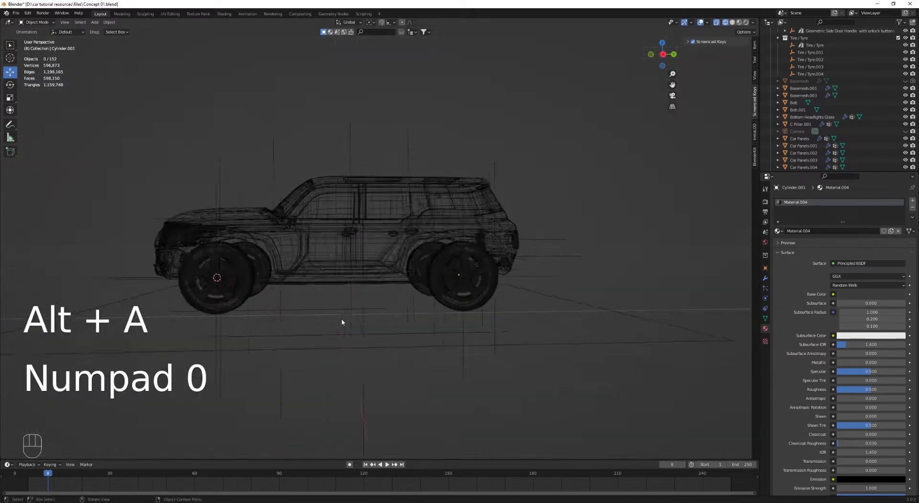
pyautogui.press('z')
pyautogui.click(354, 223)
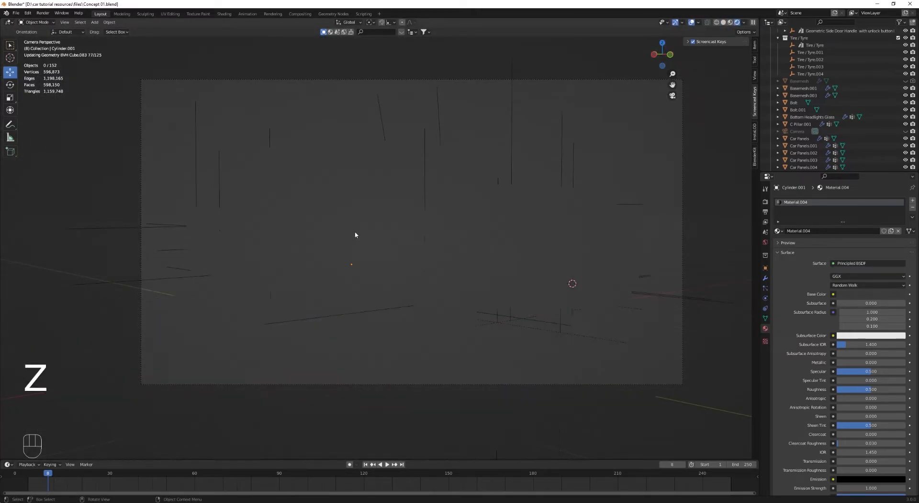
pyautogui.scroll(1, 371, 241)
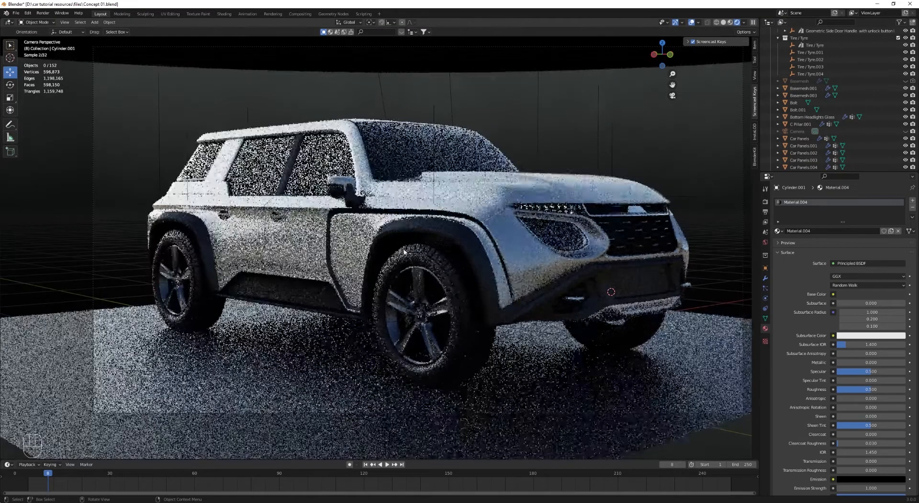
pyautogui.hotkey('ctrl', 'f')
pyautogui.press('shift')
pyautogui.press('a')
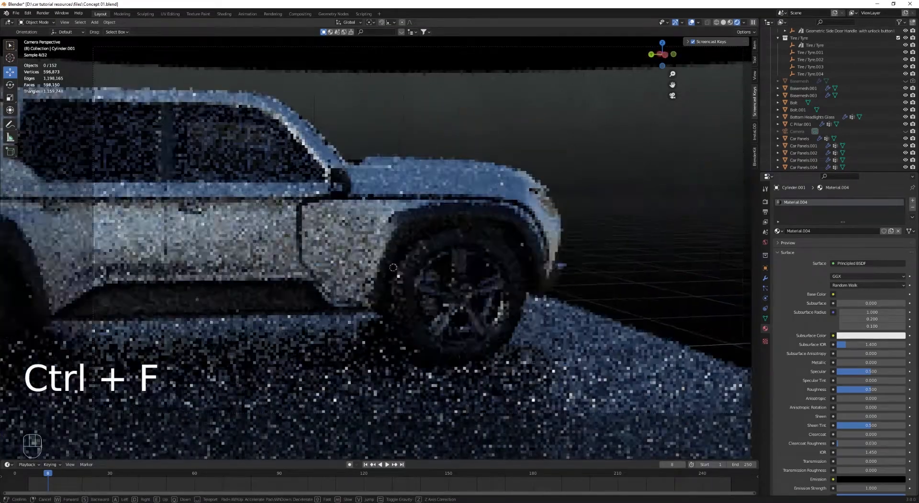
pyautogui.press('a')
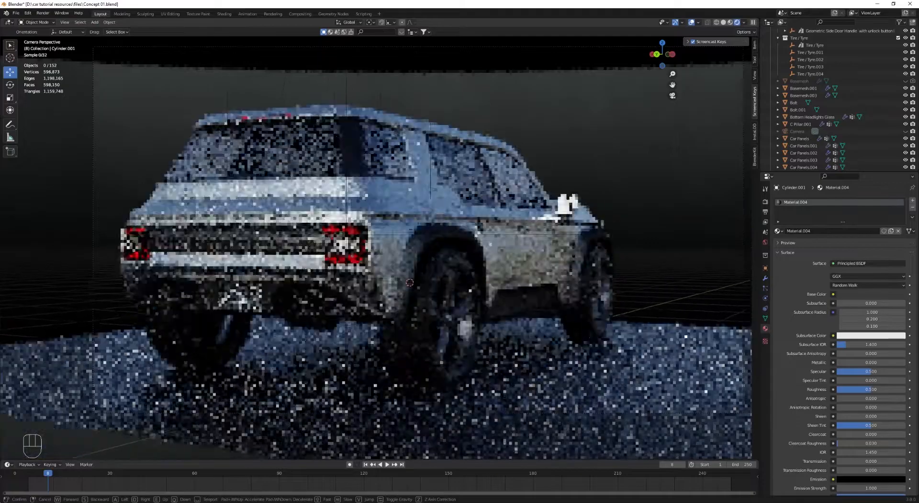
pyautogui.press('e')
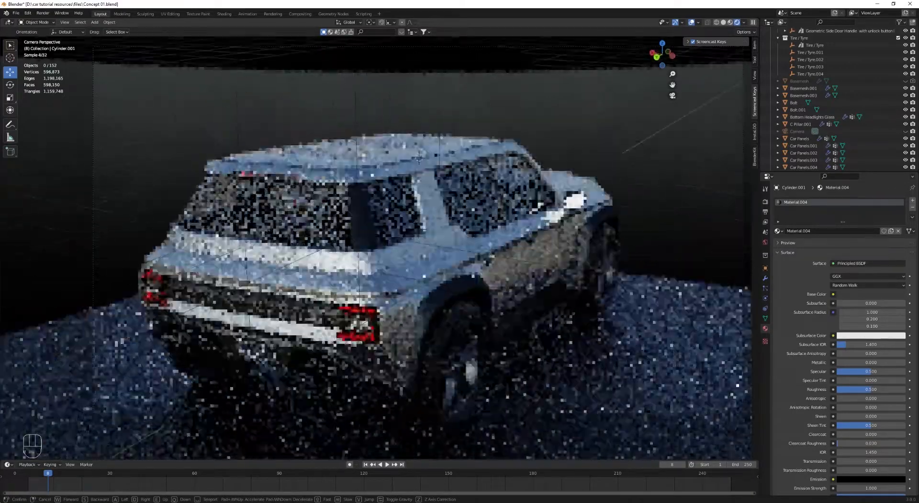
pyautogui.press('shift')
pyautogui.press('d')
pyautogui.press('d')
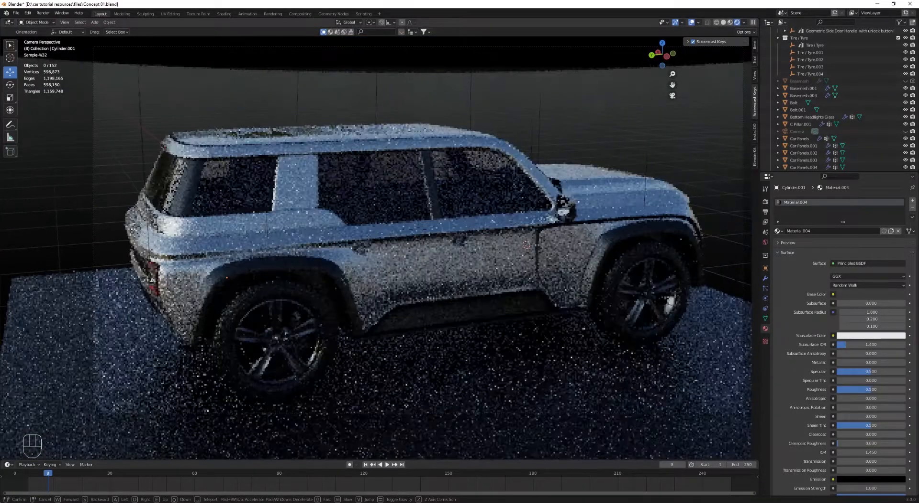
pyautogui.press('d')
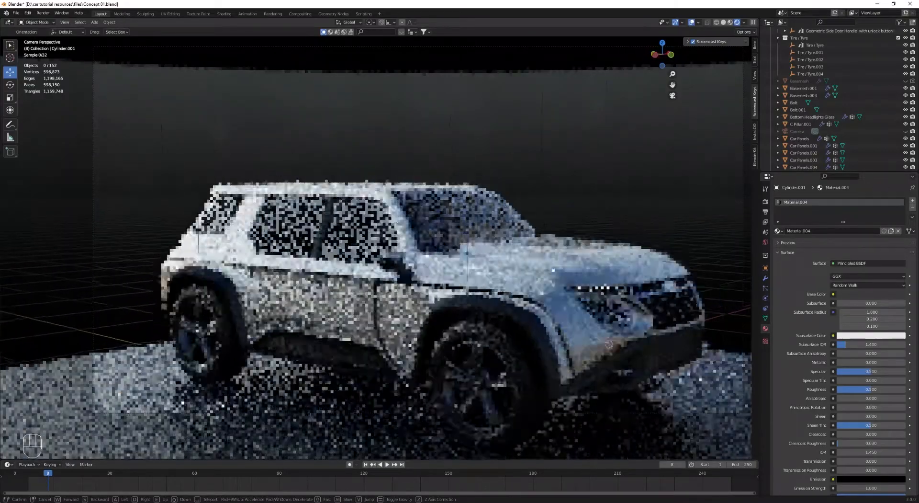
pyautogui.press('q')
pyautogui.press('d')
pyautogui.press('d')
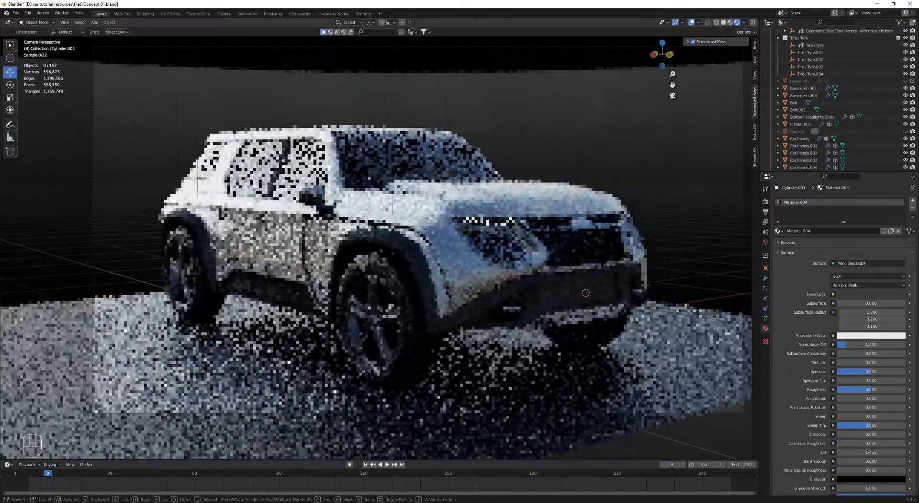
pyautogui.press('w')
pyautogui.click(395, 238)
pyautogui.scroll(-2, 383, 240)
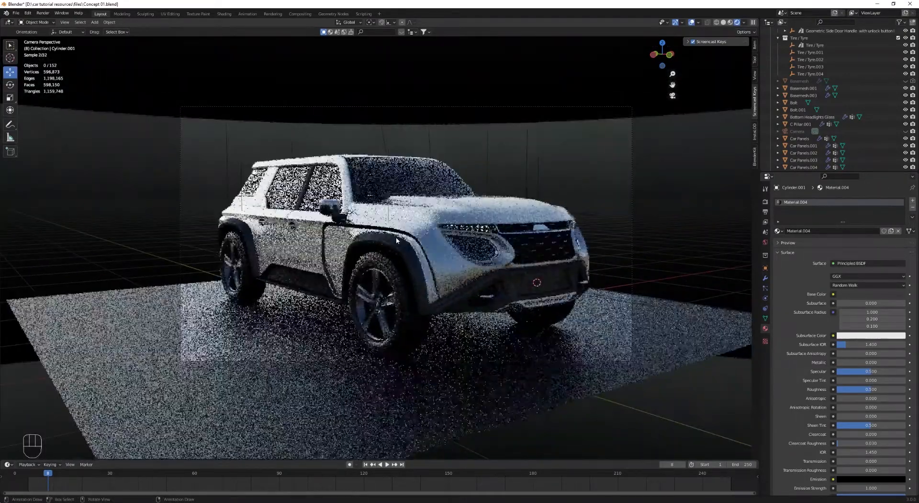
# Step: Try the Black plastic PL.008 material on the front fender panels and check it in the rendered camera view
pyautogui.moveTo(396, 238)
pyautogui.mouseDown(button='middle')
pyautogui.moveTo(421, 259)
pyautogui.moveTo(472, 248)
pyautogui.mouseUp(button='middle')
pyautogui.scroll(1, 471, 253)
pyautogui.click(471, 265)
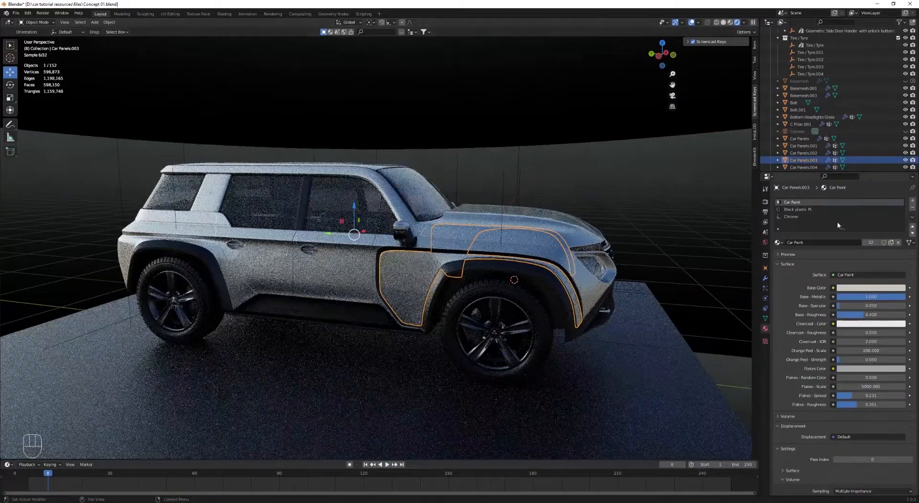
pyautogui.click(778, 242)
pyautogui.click(813, 252)
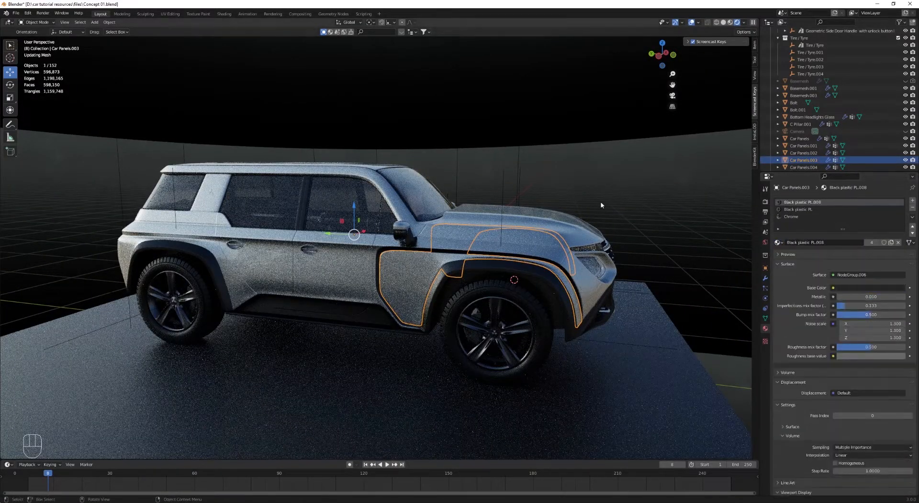
pyautogui.hotkey('alt', 'a')
pyautogui.press('KP_0')
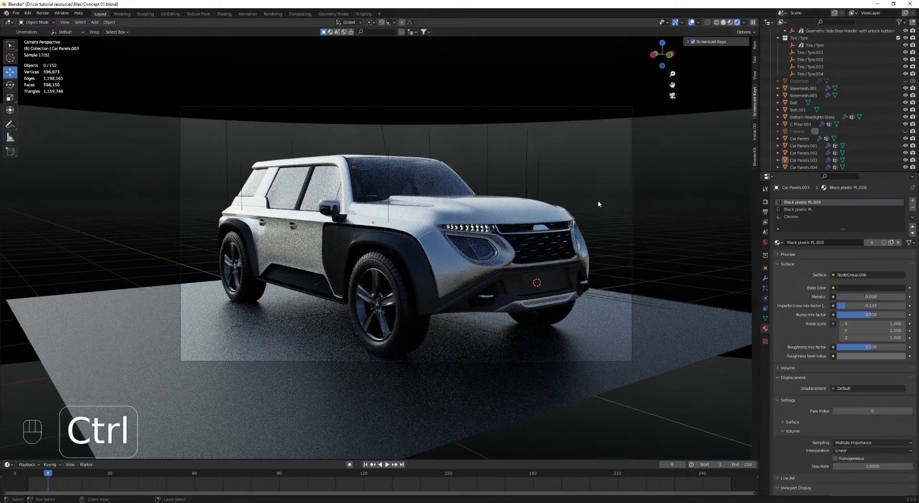
# Step: Undo the fender panels' material change and deselect everything
pyautogui.hotkey('ctrl', 'z')
pyautogui.hotkey('ctrl', 'z')
pyautogui.hotkey('alt', 'a')
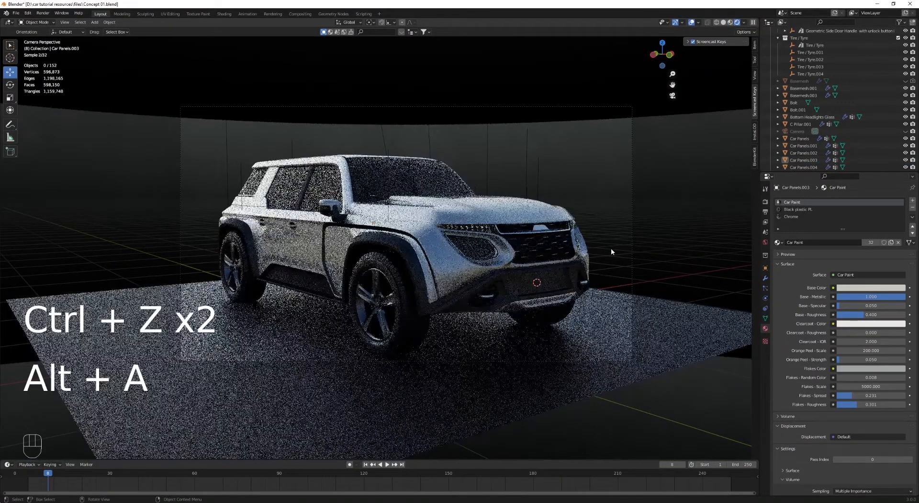
# Step: Move the camera with walk navigation to frame the whole car in side profile
pyautogui.hotkey('ctrl', 'f')
pyautogui.press('shift')
pyautogui.press('d')
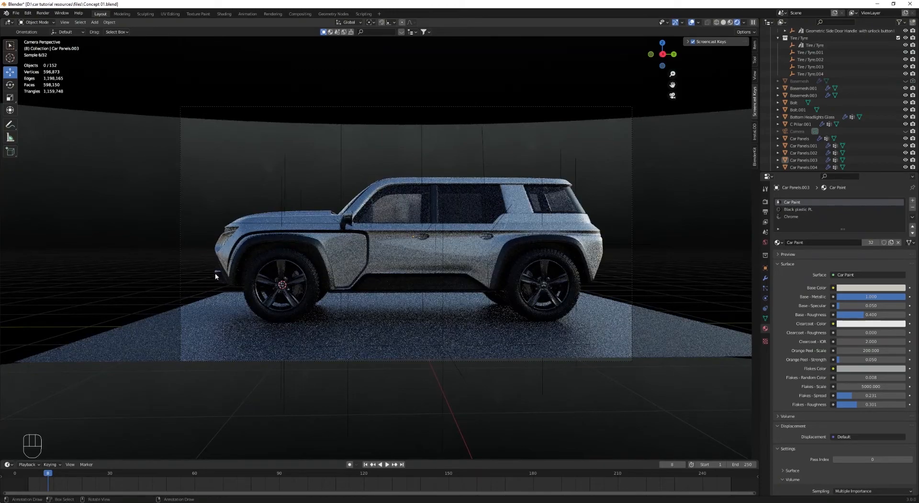
# Step: Darken the base color and flakes color of the Tow Hook Paint material on the front tow hook, then deselect it
pyautogui.click(241, 279)
pyautogui.click(854, 277)
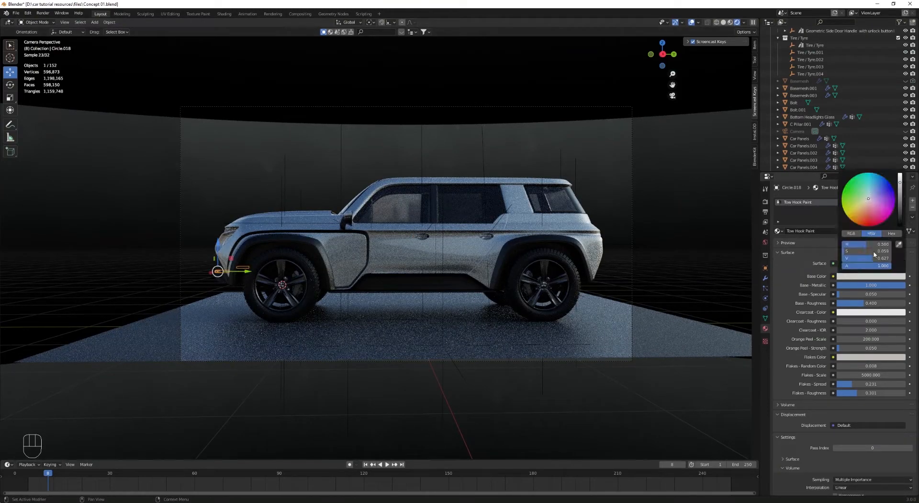
pyautogui.click(874, 357)
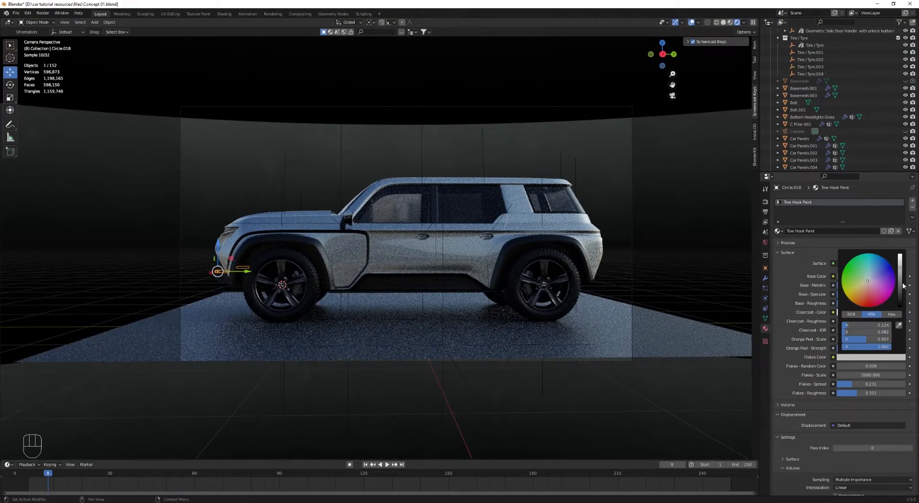
pyautogui.hotkey('alt', 'a')
# Step: Examine the car in solid shading, covering the rear bumper and lights, the hood and the windshield area
pyautogui.moveTo(642, 301)
pyautogui.mouseDown(button='middle')
pyautogui.moveTo(420, 269)
pyautogui.moveTo(493, 258)
pyautogui.moveTo(475, 259)
pyautogui.moveTo(584, 260)
pyautogui.moveTo(400, 249)
pyautogui.moveTo(575, 292)
pyautogui.mouseUp(button='middle')
pyautogui.press('z')
pyautogui.click(619, 301)
pyautogui.keyDown('shift'); pyautogui.moveTo(481, 325); pyautogui.dragTo(495, 293, button='middle'); pyautogui.keyUp('shift')
pyautogui.moveTo(495, 293)
pyautogui.mouseDown(button='middle')
pyautogui.moveTo(474, 287)
pyautogui.moveTo(483, 291)
pyautogui.moveTo(471, 277)
pyautogui.mouseUp(button='middle')
pyautogui.scroll(3, 471, 276)
pyautogui.moveTo(443, 234); pyautogui.dragTo(415, 234, button='middle')
pyautogui.scroll(-5, 448, 242)
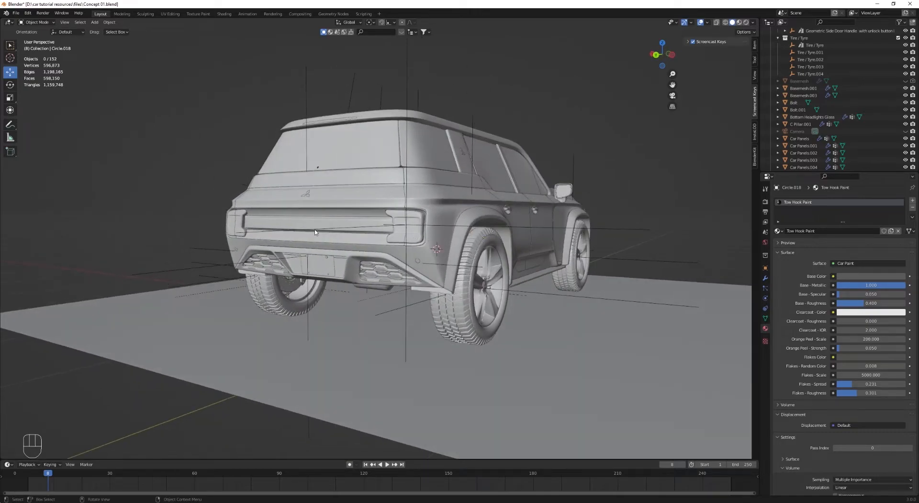
pyautogui.moveTo(315, 232); pyautogui.dragTo(364, 230, button='middle')
pyautogui.scroll(1, 271, 250)
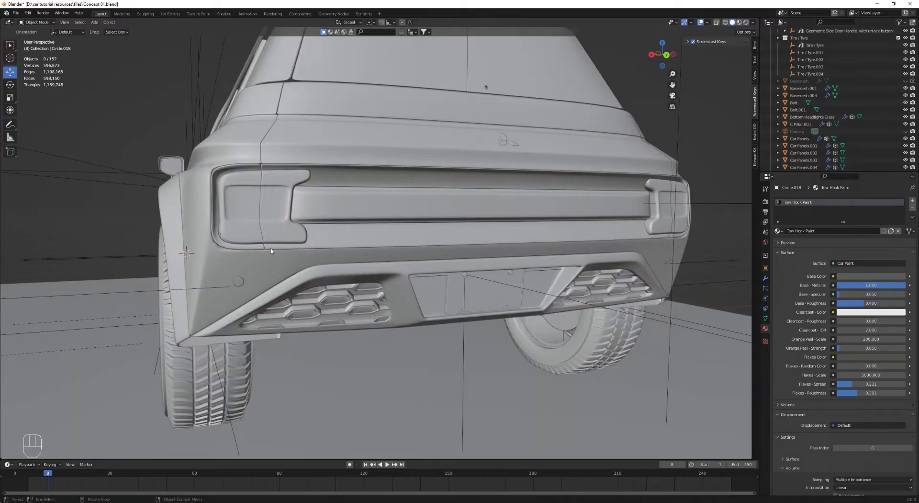
pyautogui.moveTo(475, 251); pyautogui.dragTo(441, 234, button='middle')
pyautogui.scroll(-3, 482, 233)
pyautogui.moveTo(559, 205); pyautogui.dragTo(508, 210, button='middle')
pyautogui.keyDown('shift'); pyautogui.moveTo(508, 210); pyautogui.dragTo(307, 275, button='middle'); pyautogui.keyUp('shift')
pyautogui.scroll(3, 306, 276)
pyautogui.moveTo(540, 253); pyautogui.dragTo(455, 271, button='middle')
pyautogui.scroll(-2, 386, 218)
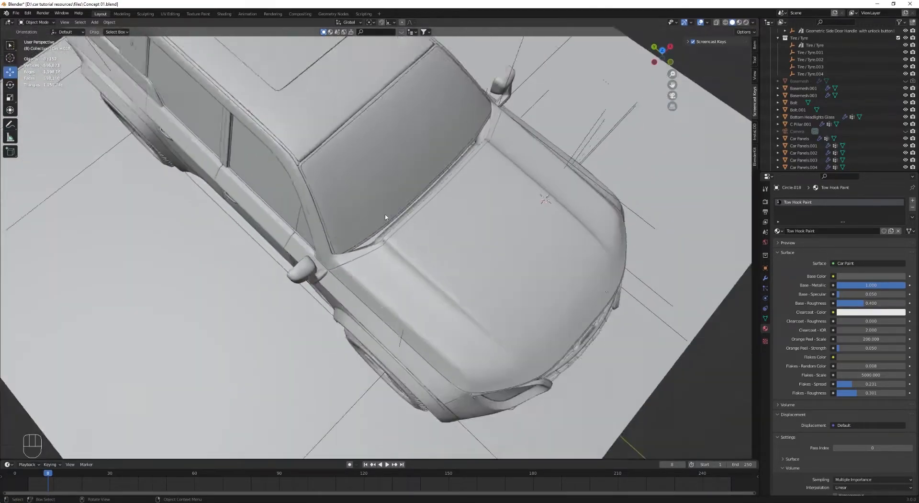
pyautogui.moveTo(385, 217); pyautogui.dragTo(392, 199, button='middle')
pyautogui.scroll(1, 393, 199)
# Step: Search the asset library for "pl" and add the Windshield wiper PL model to the scene
pyautogui.press('KP_3')
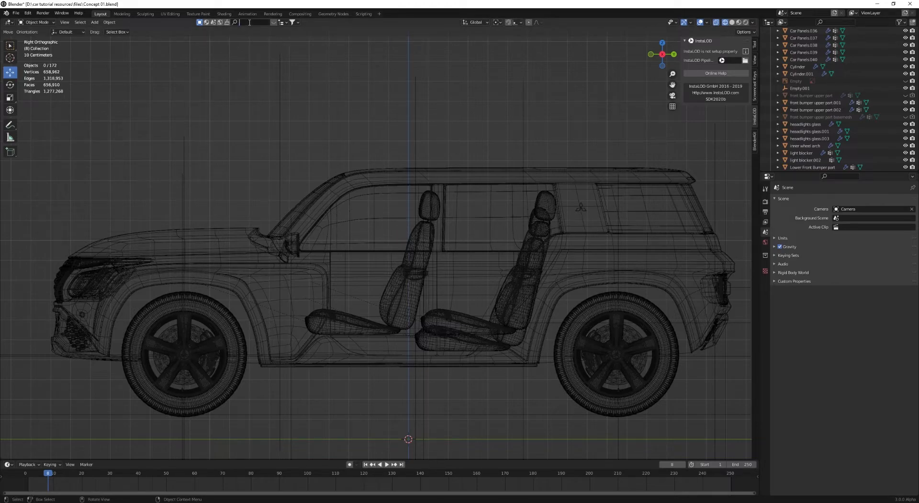
pyautogui.press('Return')
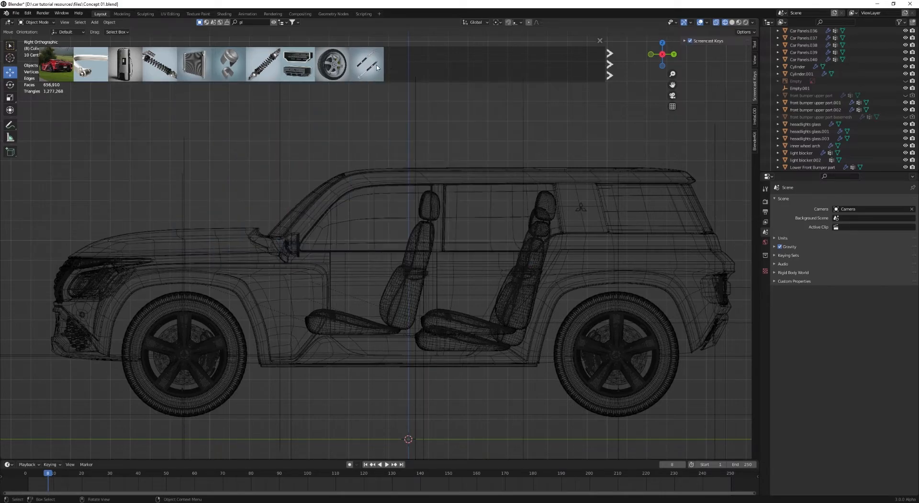
pyautogui.click(396, 68)
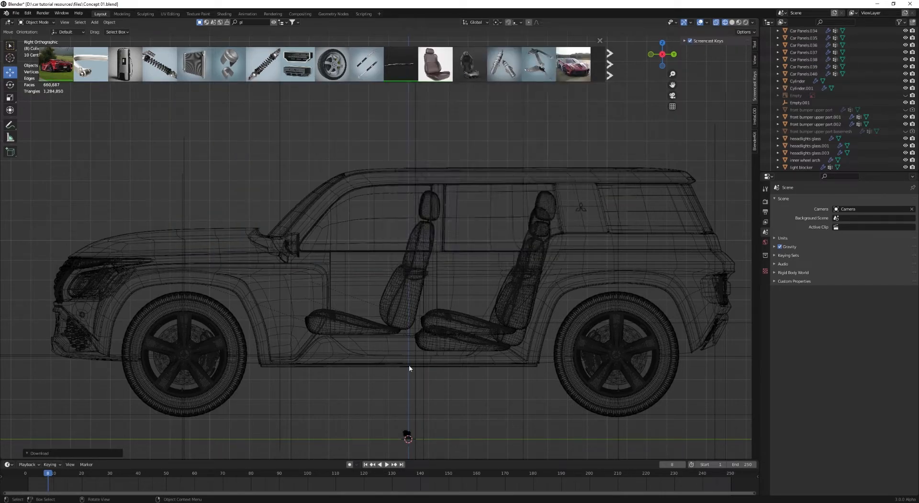
pyautogui.click(272, 22)
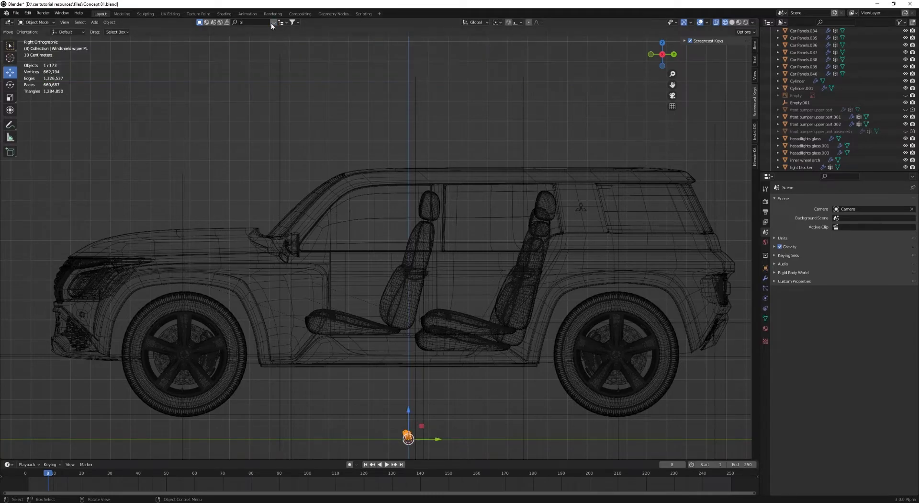
# Step: In top view, move the wiper to the windshield's lower edge, rotate it along the edge and scale it by about 0.53, then 1.251
pyautogui.scroll(-3, 375, 158)
pyautogui.press('KP_7')
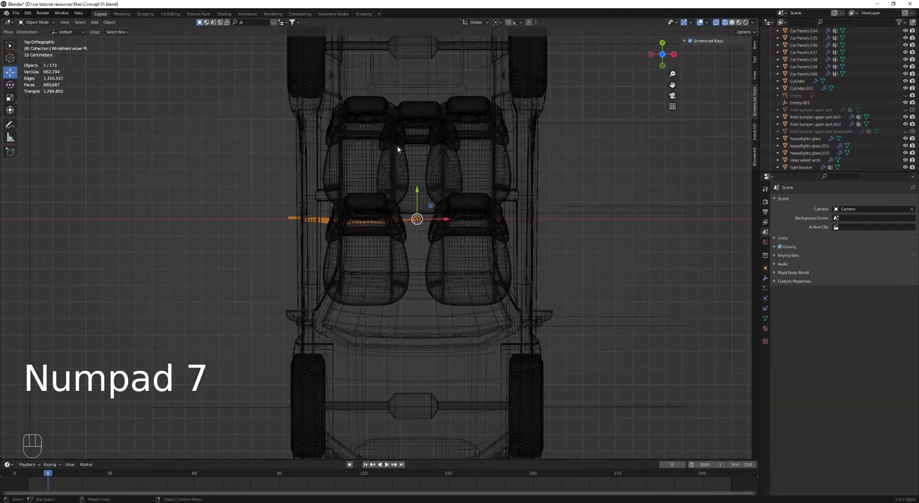
pyautogui.press('g')
pyautogui.click(581, 264)
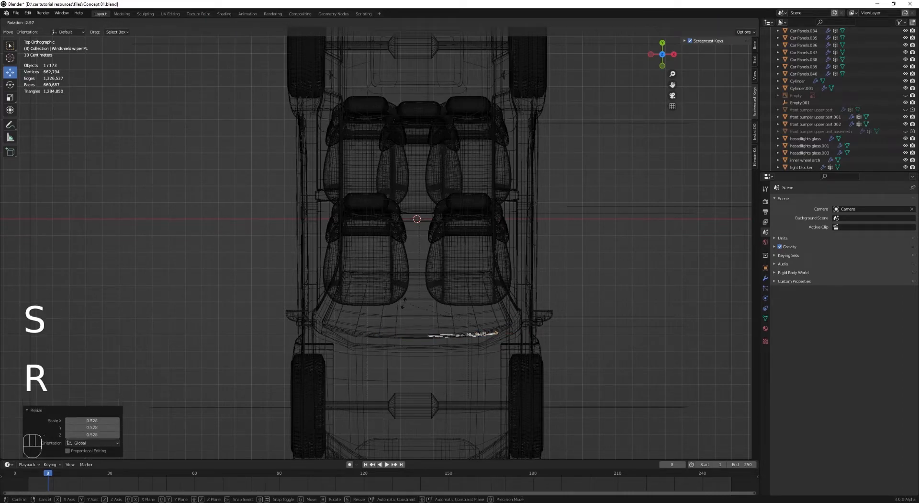
pyautogui.scroll(2, 464, 321)
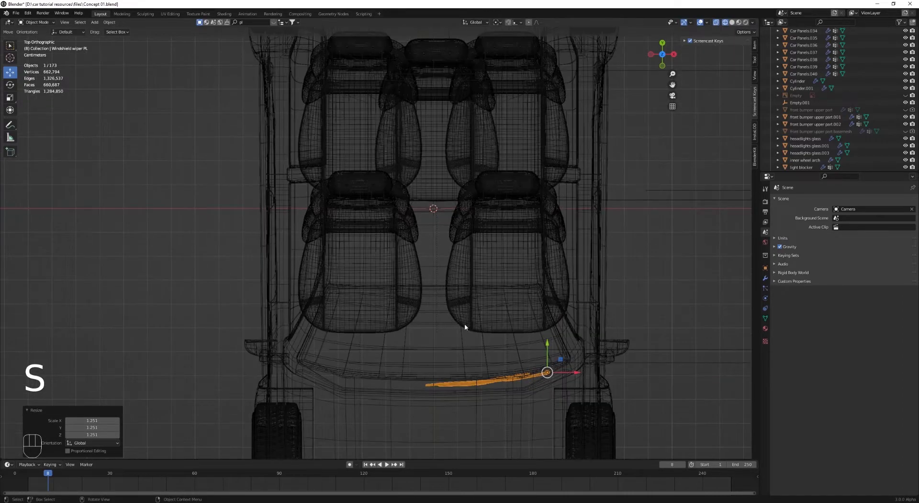
pyautogui.scroll(2, 420, 289)
# Step: In side view, raise the wiper about 1 m along Z to the rear edge of the hood below the windshield
pyautogui.press('KP_3')
pyautogui.press('g')
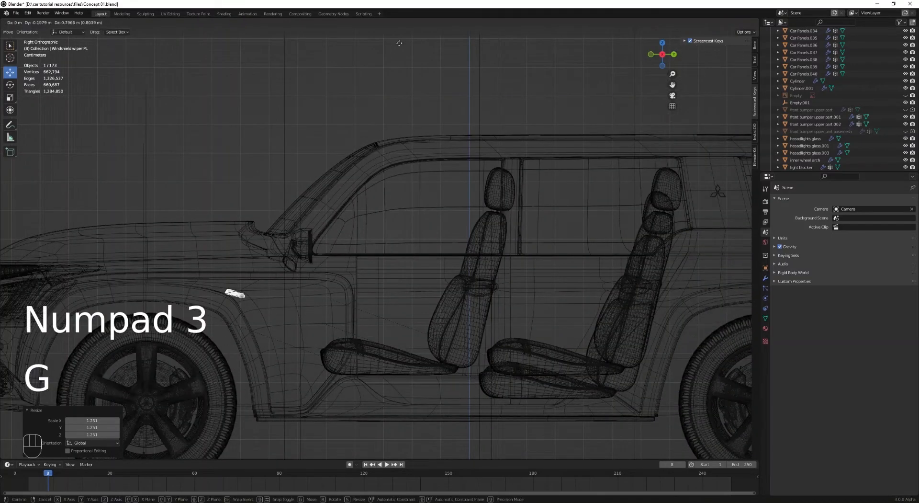
pyautogui.click(414, 423)
pyautogui.keyDown('shift'); pyautogui.moveTo(294, 317); pyautogui.dragTo(326, 322, button='middle'); pyautogui.keyUp('shift')
pyautogui.scroll(5, 327, 323)
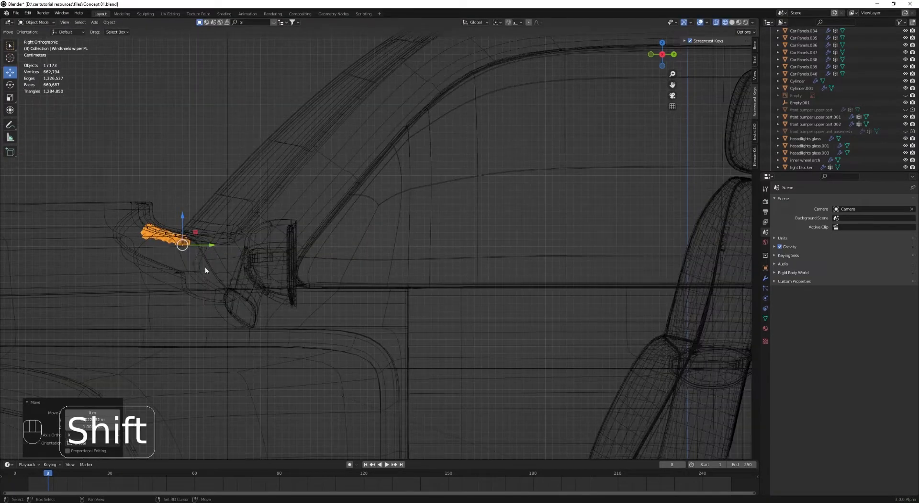
# Step: Rotate the wiper 45° about the X axis in side view
pyautogui.keyDown('shift'); pyautogui.moveTo(205, 266); pyautogui.dragTo(346, 282, button='middle'); pyautogui.keyUp('shift')
pyautogui.scroll(4, 376, 269)
pyautogui.press('r')
pyautogui.rightClick(326, 227)
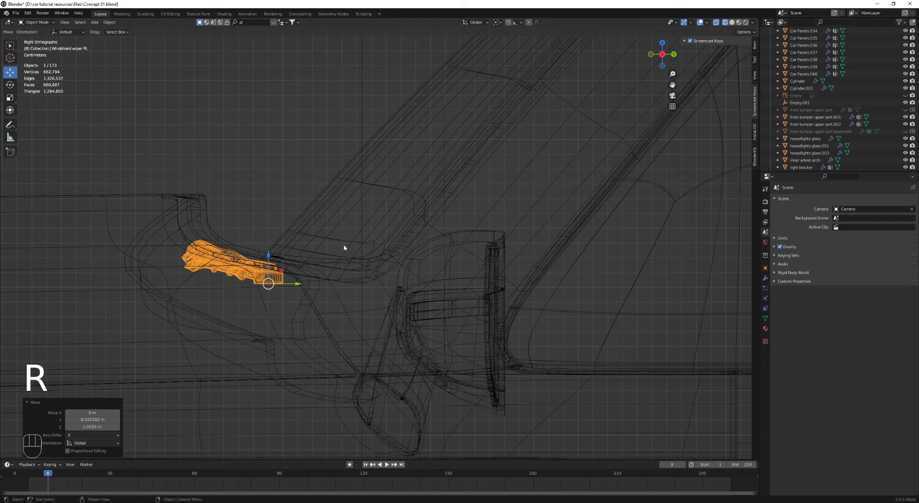
pyautogui.click(302, 186)
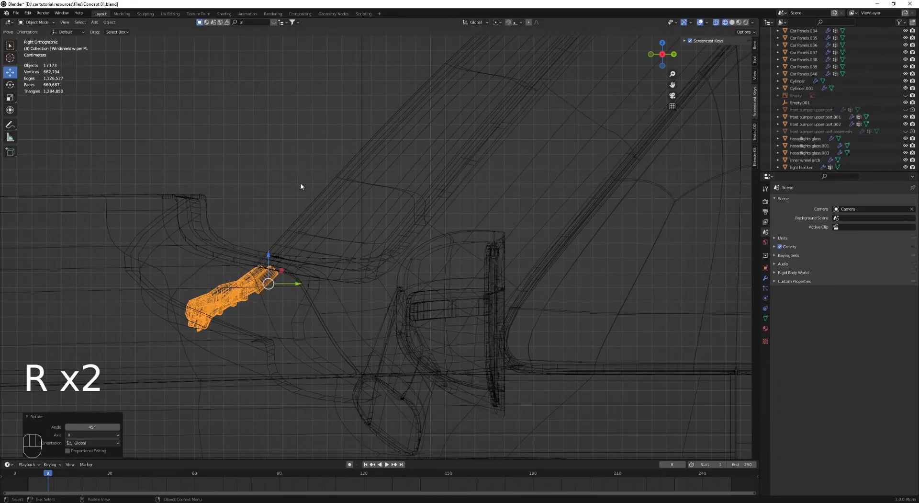
# Step: Rotate the wiper 12.5° in front view to tilt it along the windshield's lower edge and switch to solid shading
pyautogui.press('KP_1')
pyautogui.press('r')
pyautogui.click(337, 195)
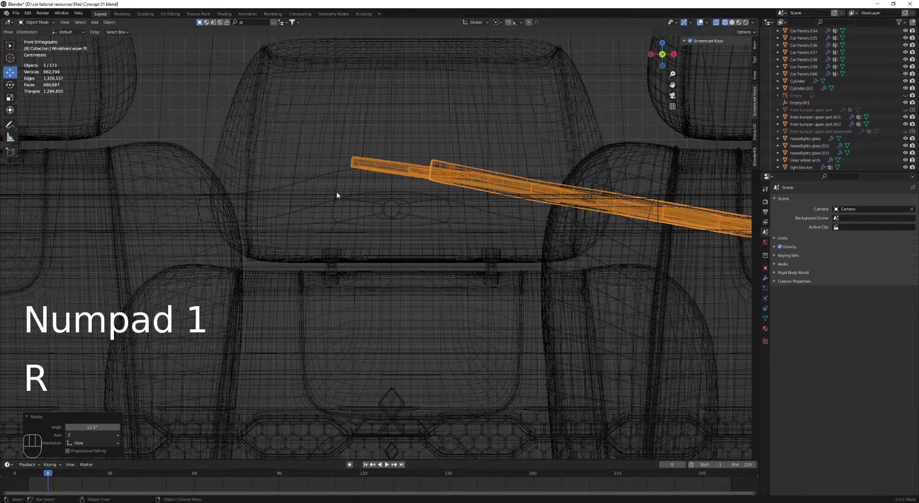
pyautogui.moveTo(337, 195)
pyautogui.mouseDown(button='middle')
pyautogui.moveTo(362, 228)
pyautogui.moveTo(307, 256)
pyautogui.moveTo(311, 268)
pyautogui.mouseUp(button='middle')
pyautogui.press('z')
pyautogui.moveTo(373, 267); pyautogui.dragTo(383, 287, button='middle')
pyautogui.keyDown('shift'); pyautogui.moveTo(383, 287); pyautogui.dragTo(388, 180, button='middle'); pyautogui.keyUp('shift')
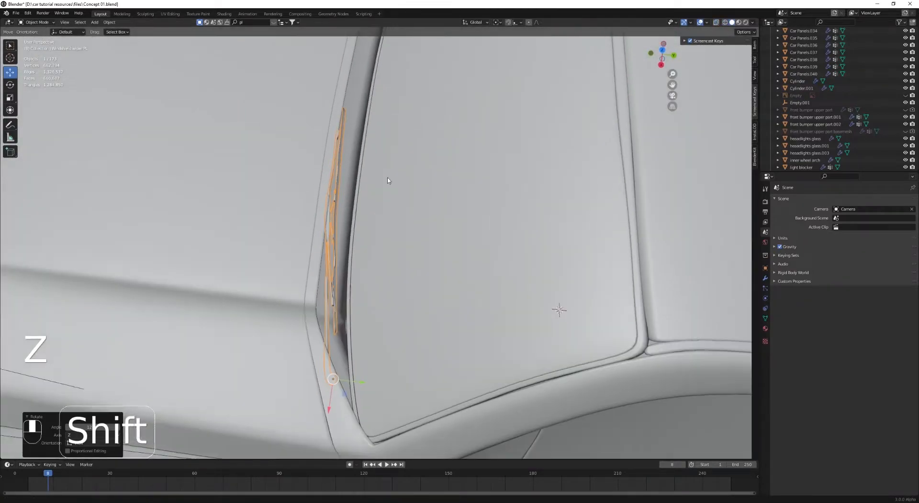
# Step: Rotate the wiper about 7.5° around Z, then shift it about 0.03 m along Y and turn it in top view along the glass edge
pyautogui.press('r')
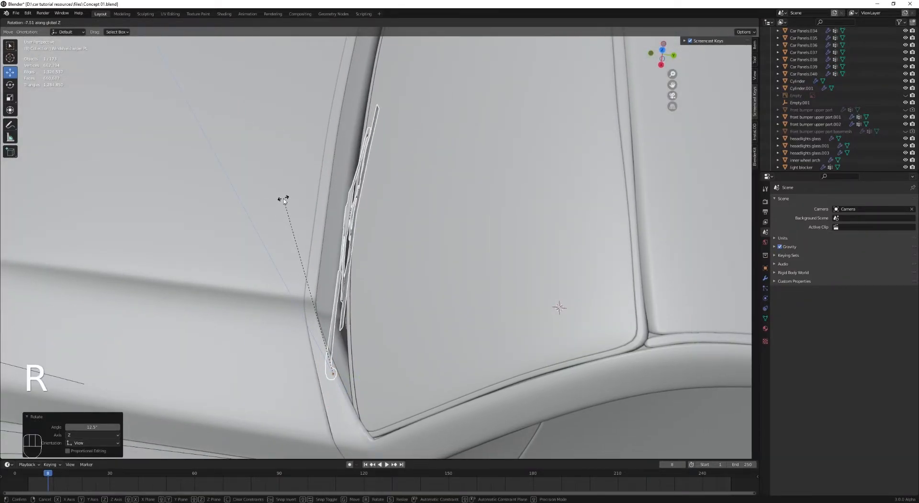
pyautogui.click(283, 200)
pyautogui.press('KP_7')
pyautogui.scroll(2, 520, 267)
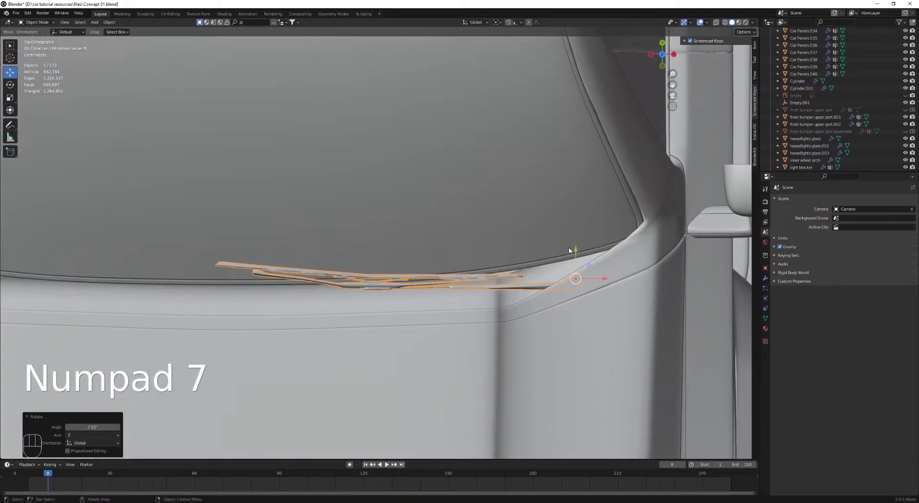
pyautogui.moveTo(573, 250); pyautogui.dragTo(573, 230)
pyautogui.press('r')
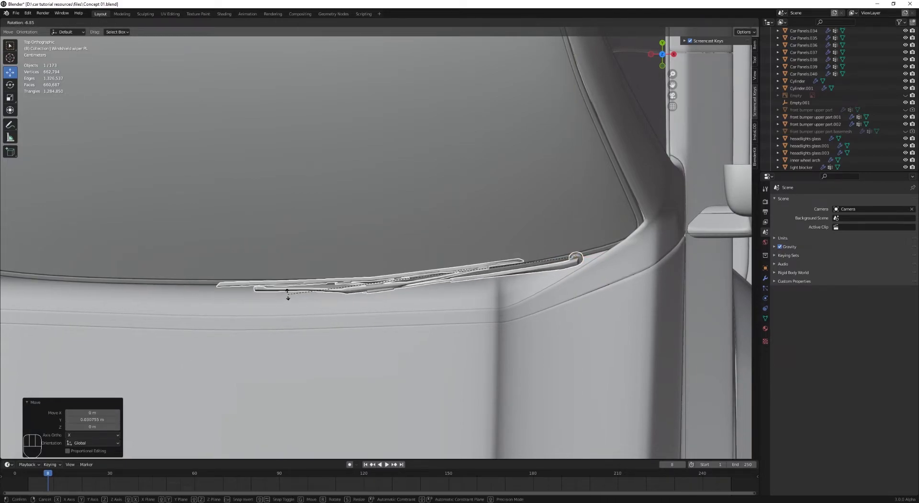
pyautogui.click(288, 294)
# Step: Nudge the wiper along Y and rotate it around Z to sit close against the windshield glass
pyautogui.moveTo(479, 290); pyautogui.dragTo(411, 266, button='middle')
pyautogui.press('r')
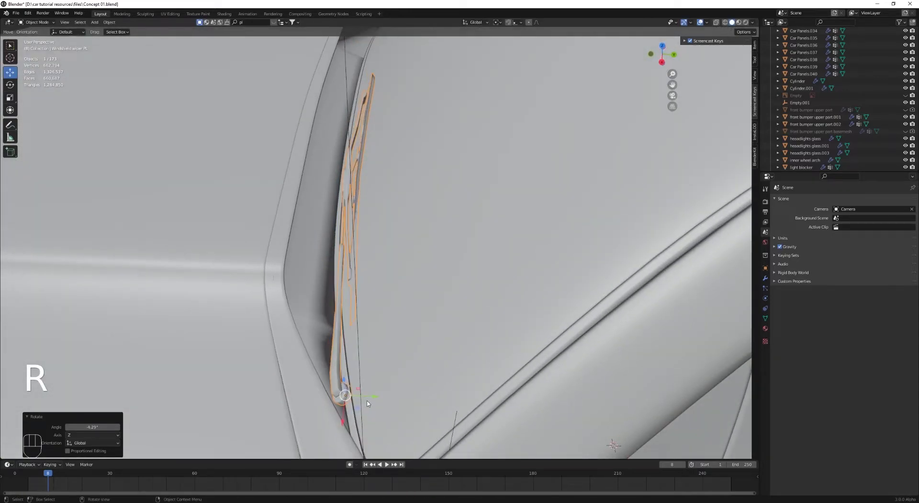
pyautogui.moveTo(372, 396); pyautogui.dragTo(358, 396)
pyautogui.moveTo(378, 302)
pyautogui.mouseDown(button='middle')
pyautogui.moveTo(403, 311)
pyautogui.moveTo(377, 260)
pyautogui.moveTo(390, 272)
pyautogui.moveTo(362, 309)
pyautogui.mouseUp(button='middle')
pyautogui.press('r')
pyautogui.press('z')
pyautogui.click(405, 308)
pyautogui.moveTo(363, 309); pyautogui.dragTo(368, 313)
# Step: Fine-tune the wiper's tilt from the front and rotate it about 3.24° around Z to follow the windshield's lower edge
pyautogui.moveTo(368, 313); pyautogui.dragTo(467, 326, button='middle')
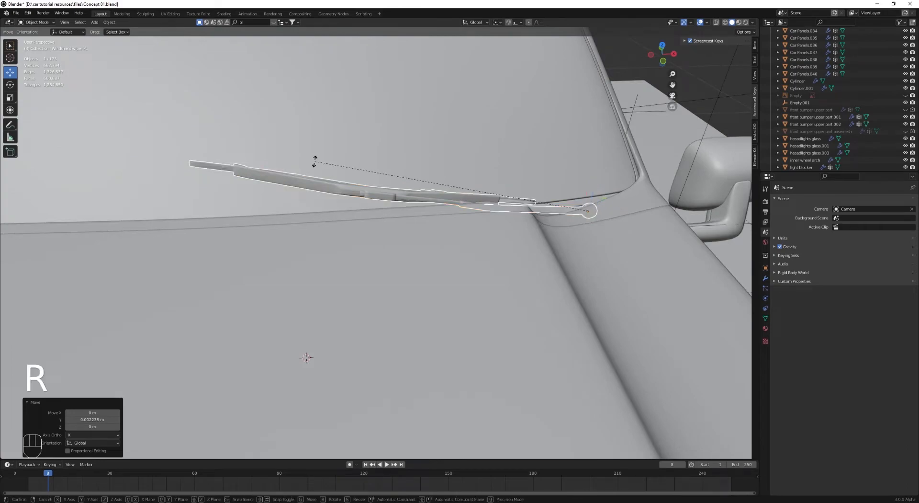
pyautogui.click(303, 178)
pyautogui.moveTo(304, 179); pyautogui.dragTo(366, 264, button='middle')
pyautogui.press('r')
pyautogui.click(275, 305)
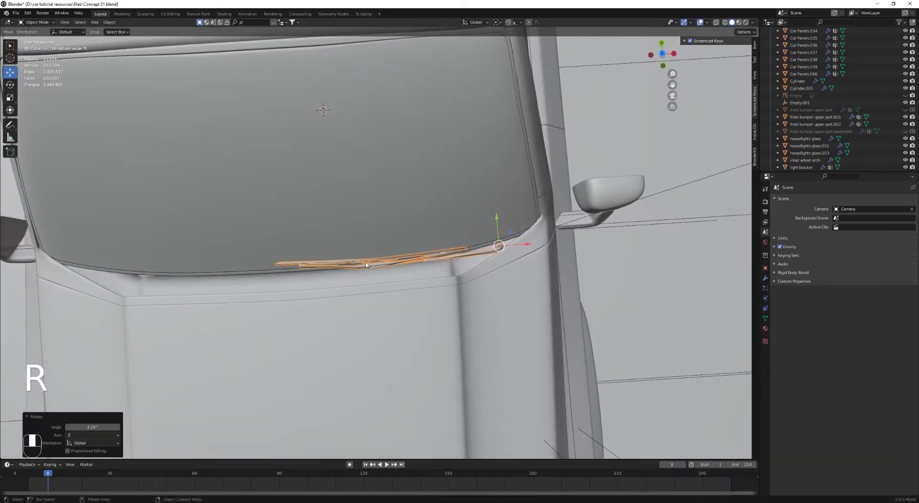
# Step: Make a linked duplicate of the wiper, moving it along X to the windshield's other half and about 0.03 m along Y
pyautogui.hotkey('alt', 'd')
pyautogui.moveTo(525, 246); pyautogui.dragTo(423, 249)
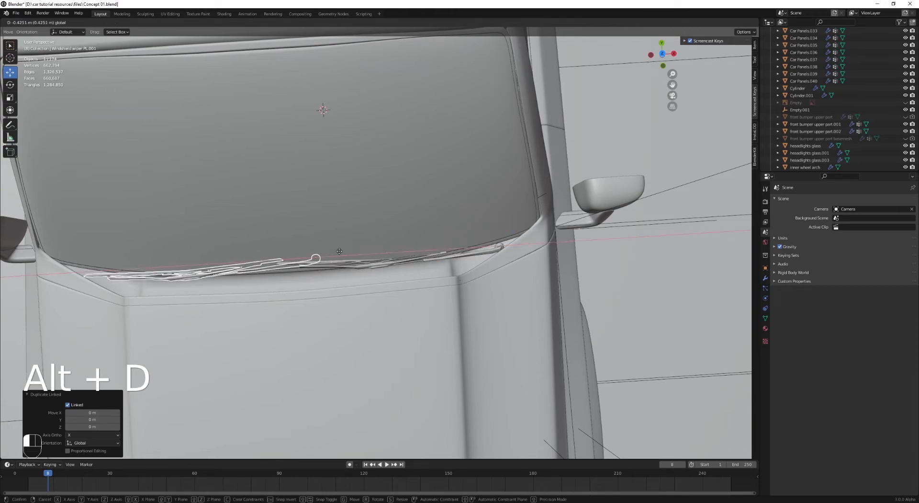
pyautogui.moveTo(340, 250); pyautogui.dragTo(311, 242)
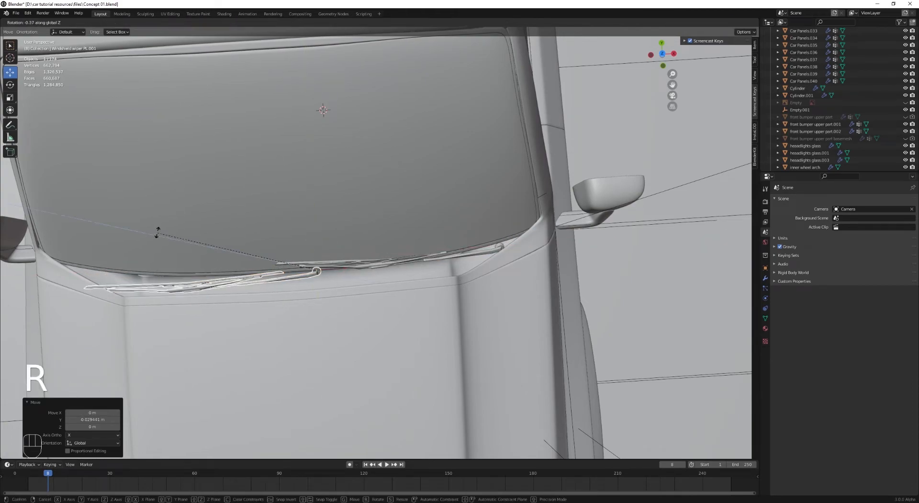
# Step: Rotate the duplicated wiper about 8.5° around Z and nudge it along Y to fit against the windshield glass
pyautogui.click(178, 216)
pyautogui.keyDown('shift'); pyautogui.moveTo(197, 259); pyautogui.dragTo(526, 295, button='middle'); pyautogui.keyUp('shift')
pyautogui.scroll(2, 527, 295)
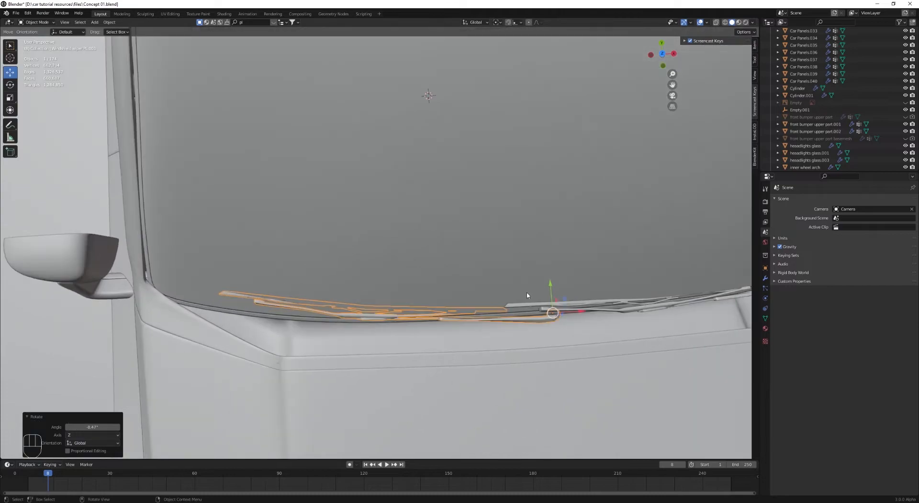
pyautogui.moveTo(553, 290)
pyautogui.mouseDown()
pyautogui.moveTo(535, 307)
pyautogui.moveTo(550, 297)
pyautogui.mouseUp()
pyautogui.moveTo(551, 297); pyautogui.dragTo(416, 109, button='middle')
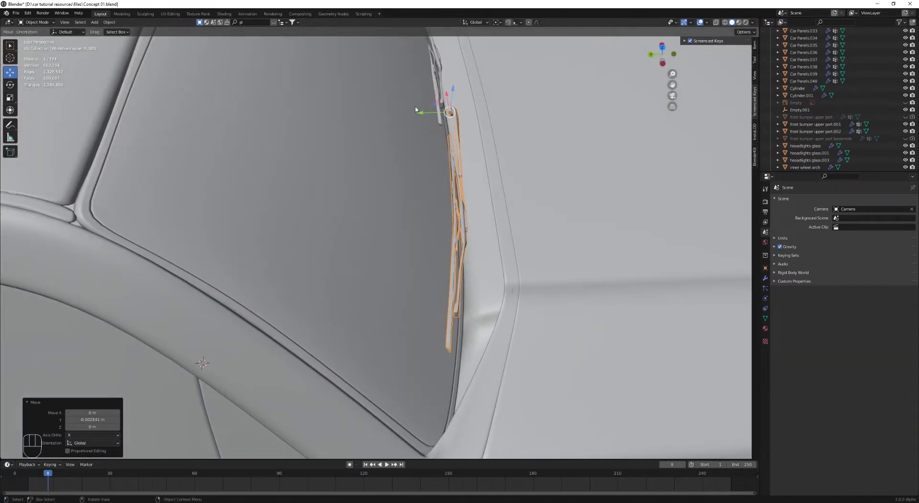
pyautogui.moveTo(423, 113)
pyautogui.mouseDown()
pyautogui.moveTo(435, 120)
pyautogui.moveTo(432, 111)
pyautogui.mouseUp()
pyautogui.press('r')
pyautogui.click(453, 322)
# Step: Deselect everything and examine both front wipers on the car in material preview shading
pyautogui.moveTo(411, 163); pyautogui.dragTo(382, 247, button='middle')
pyautogui.hotkey('alt', 'a')
pyautogui.scroll(-4, 392, 205)
pyautogui.click(387, 343)
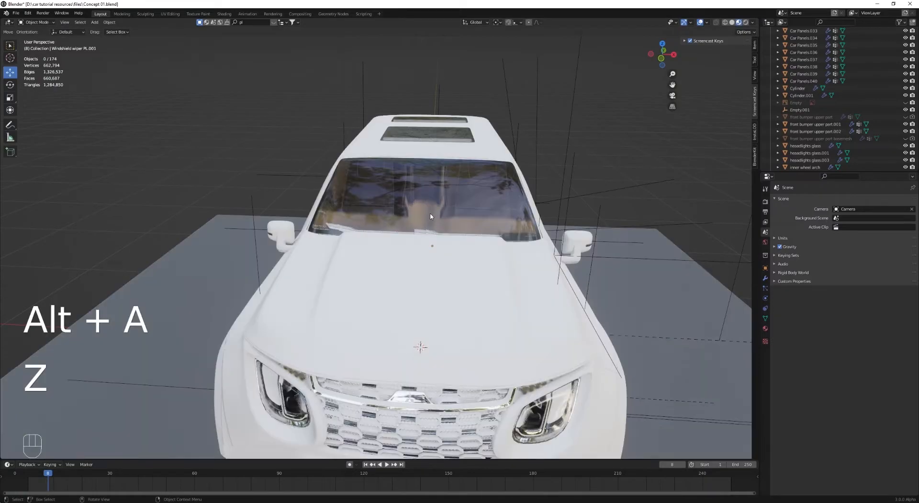
pyautogui.moveTo(422, 268); pyautogui.dragTo(328, 217, button='middle')
pyautogui.scroll(4, 367, 220)
# Step: In solid shading, make an unlinked duplicate of the original wiper and move it about 2.3 m along Y to the rear window
pyautogui.click(327, 224)
pyautogui.scroll(-8, 327, 224)
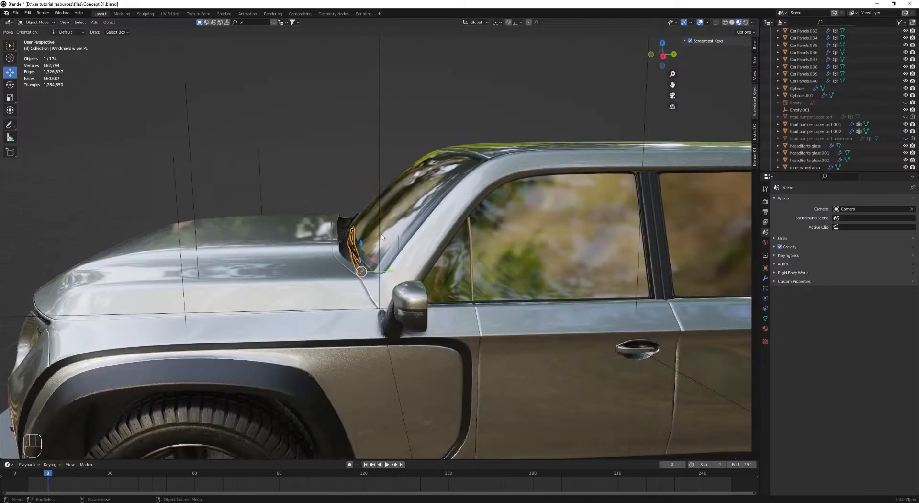
pyautogui.press('z')
pyautogui.click(397, 224)
pyautogui.moveTo(407, 225); pyautogui.dragTo(336, 238, button='middle')
pyautogui.hotkey('shift', 'd')
pyautogui.rightClick(334, 223)
pyautogui.scroll(-8, 334, 223)
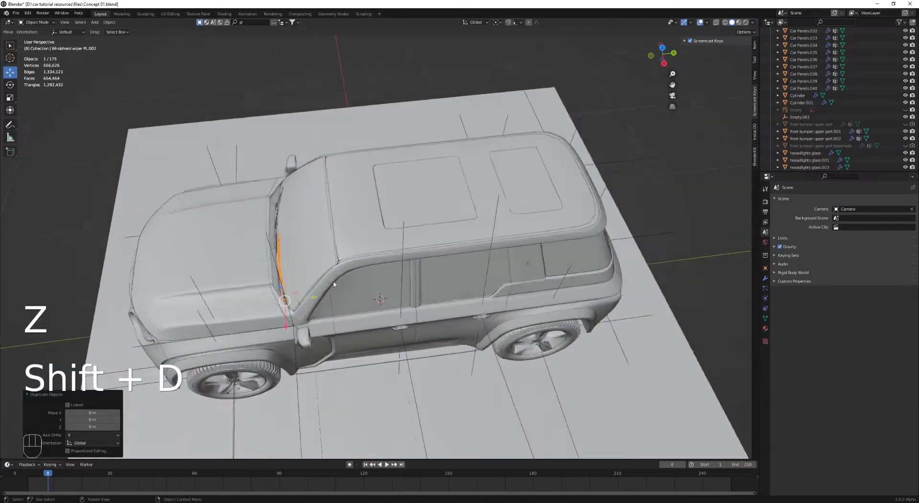
pyautogui.moveTo(481, 271); pyautogui.dragTo(638, 264)
pyautogui.scroll(3, 512, 314)
pyautogui.keyDown('shift'); pyautogui.moveTo(622, 282); pyautogui.dragTo(437, 280, button='middle'); pyautogui.keyUp('shift')
pyautogui.scroll(2, 437, 279)
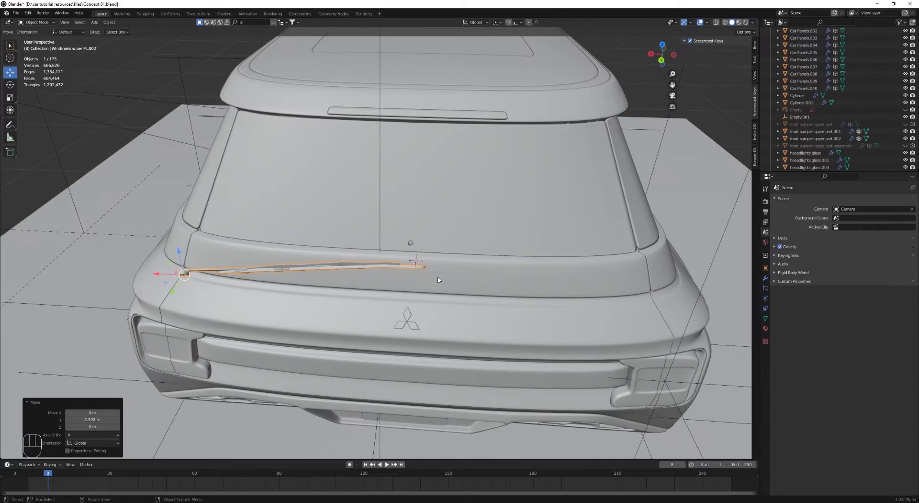
# Step: Mirror the rear wiper in back view by scaling it -1 along X
pyautogui.press('ctrl+KP_1')
pyautogui.scroll(2, 437, 280)
pyautogui.write('s')
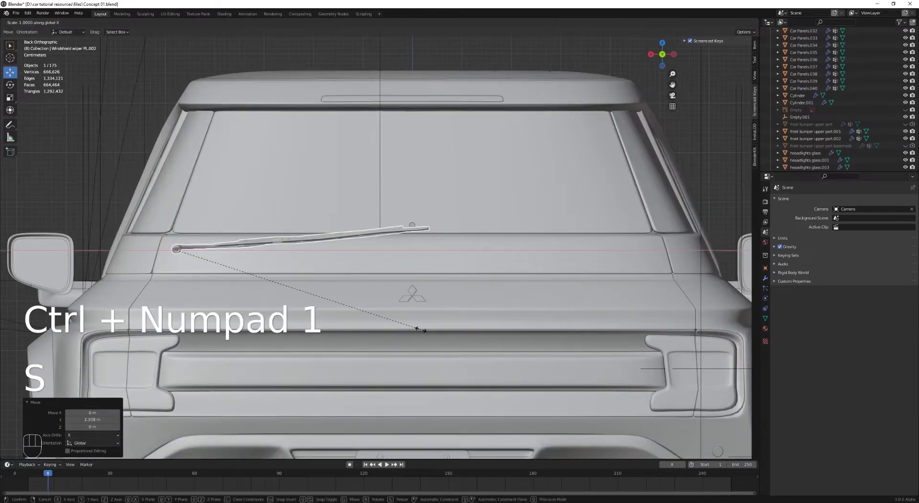
pyautogui.write('-1')
pyautogui.press('Return')
pyautogui.scroll(1, 232, 286)
# Step: Move the rear wiper about 0.477 m in X and 0.05 m up in Z so its pivot sits near the window's lower middle
pyautogui.press('g')
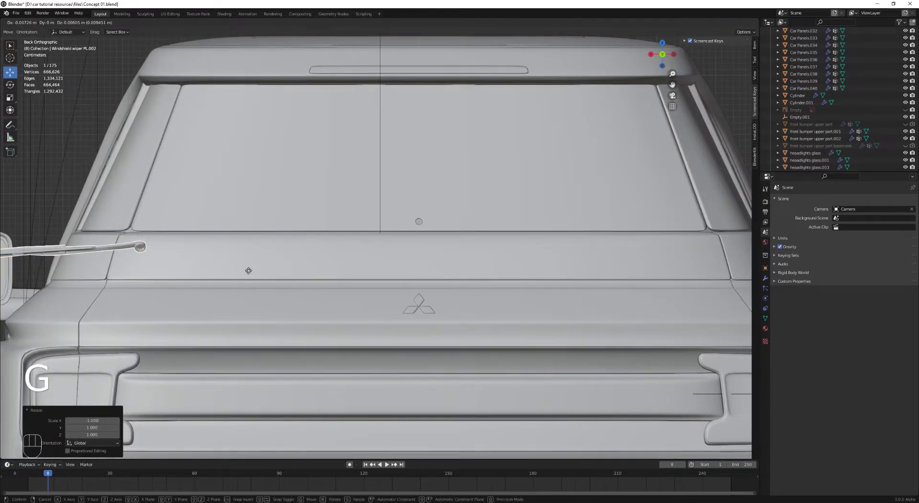
pyautogui.click(510, 255)
pyautogui.scroll(6, 510, 243)
pyautogui.keyDown('shift'); pyautogui.moveTo(484, 230); pyautogui.dragTo(403, 286, button='middle'); pyautogui.keyUp('shift')
pyautogui.scroll(2, 402, 286)
# Step: In side view, rotate the rear wiper to face the rear glass and move it about 0.09 m along Y toward the window
pyautogui.press('KP_3')
pyautogui.scroll(-8, 545, 258)
pyautogui.keyDown('shift'); pyautogui.moveTo(545, 259); pyautogui.dragTo(215, 249, button='middle'); pyautogui.keyUp('shift')
pyautogui.scroll(3, 353, 168)
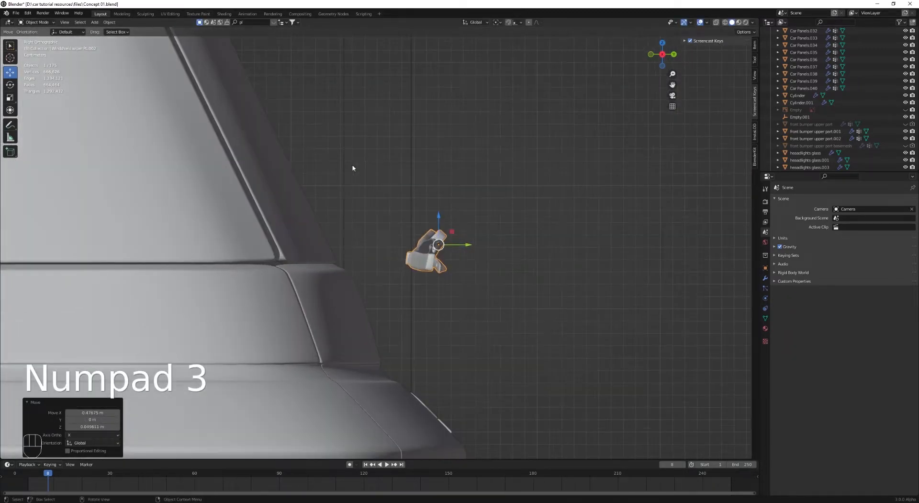
pyautogui.scroll(1, 353, 168)
pyautogui.press('r')
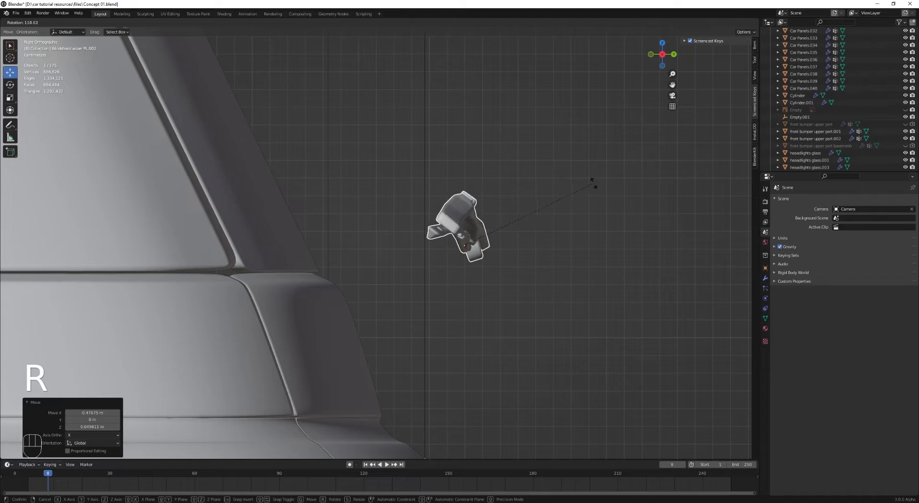
pyautogui.click(573, 168)
pyautogui.press('g')
pyautogui.click(411, 172)
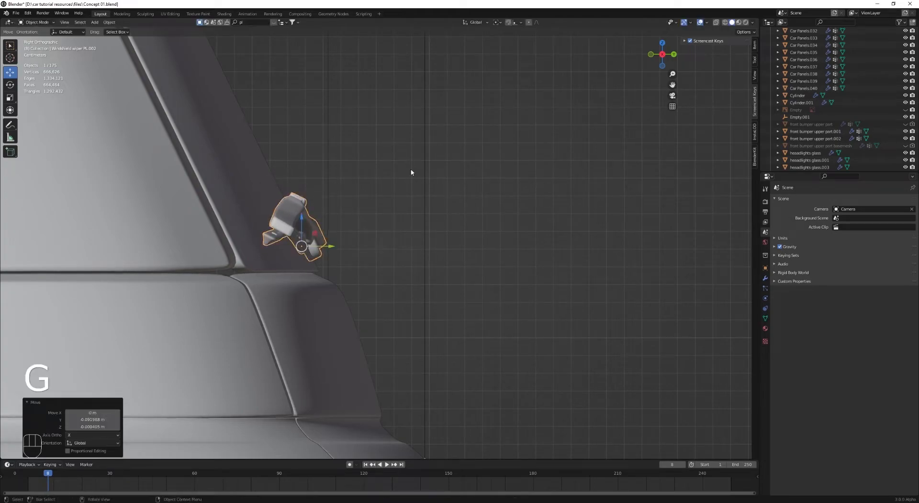
# Step: Examine the rear wiper's pivot and blade against the rear window in wireframe and solid shading
pyautogui.press('ctrl+KP_1')
pyautogui.press('z')
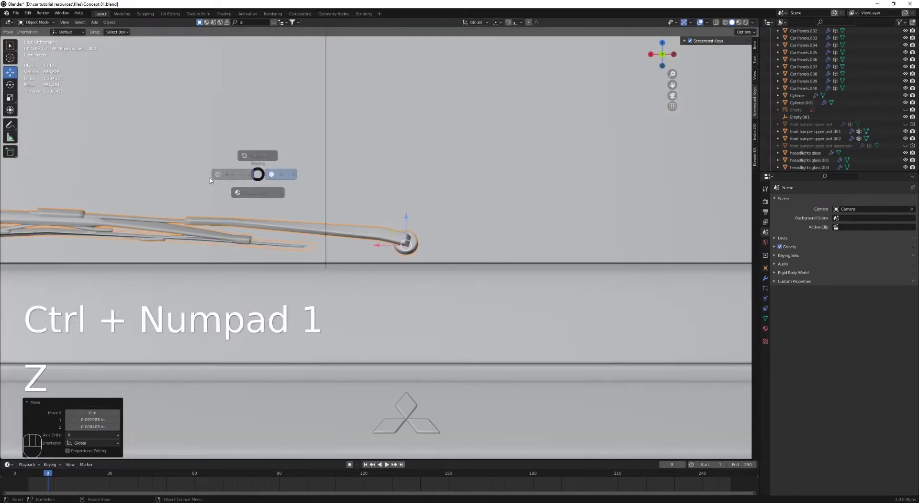
pyautogui.click(228, 172)
pyautogui.scroll(8, 415, 226)
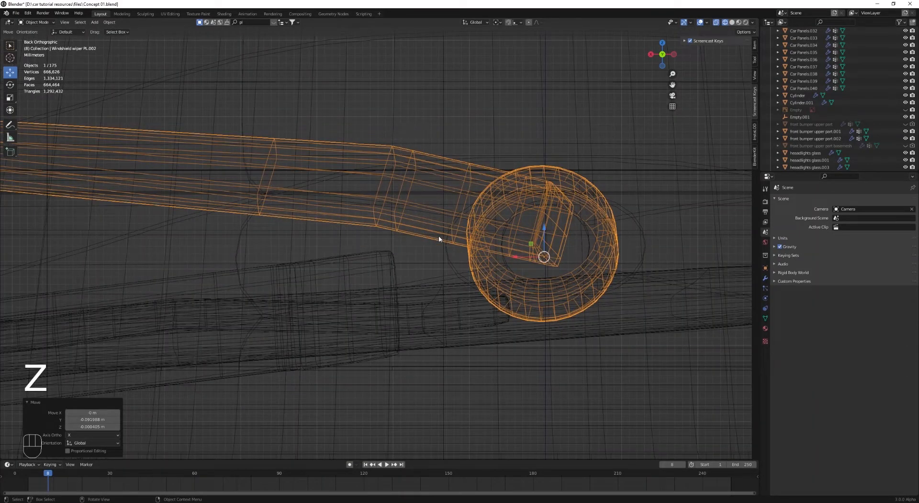
pyautogui.press('z')
pyautogui.click(484, 238)
pyautogui.scroll(-5, 471, 245)
pyautogui.moveTo(467, 248)
pyautogui.mouseDown(button='middle')
pyautogui.moveTo(375, 268)
pyautogui.moveTo(443, 267)
pyautogui.mouseUp(button='middle')
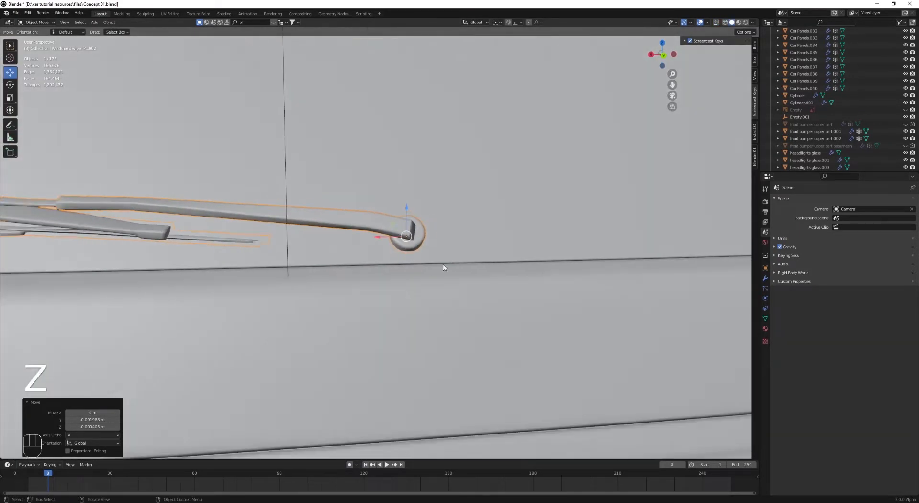
pyautogui.scroll(-2, 443, 266)
pyautogui.keyDown('shift'); pyautogui.moveTo(304, 269); pyautogui.dragTo(249, 194, button='middle'); pyautogui.keyUp('shift')
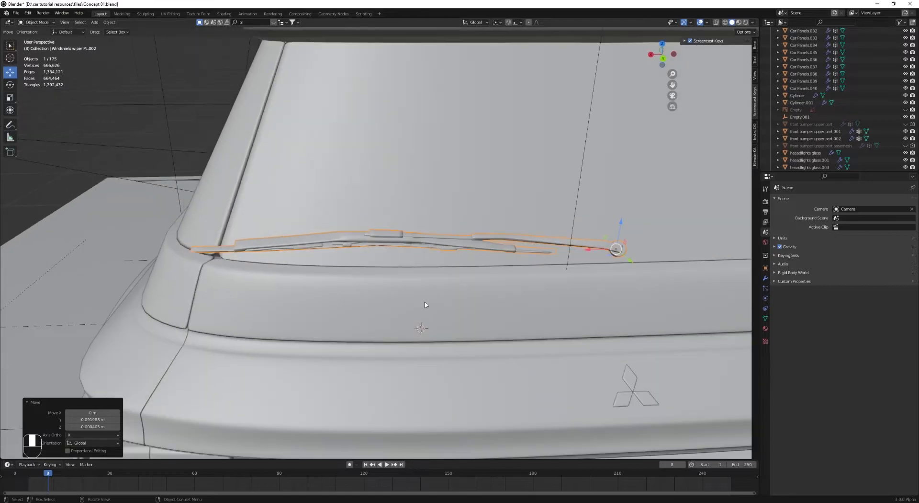
# Step: Scale the rear wiper down by 0.813, then by about 0.9, to fit the rear window
pyautogui.press('s')
pyautogui.click(317, 205)
pyautogui.moveTo(316, 205); pyautogui.dragTo(300, 175, button='middle')
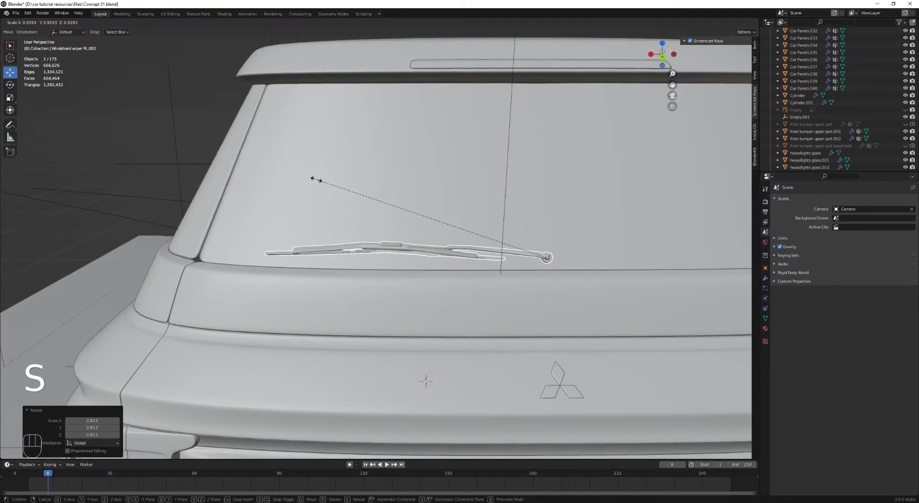
pyautogui.press('s')
pyautogui.click(271, 171)
# Step: Nudge the rear wiper along Y to adjust its pivot's distance from the rear glass
pyautogui.moveTo(343, 225); pyautogui.dragTo(319, 194, button='middle')
pyautogui.scroll(4, 292, 244)
pyautogui.scroll(-3, 292, 244)
pyautogui.scroll(3, 319, 194)
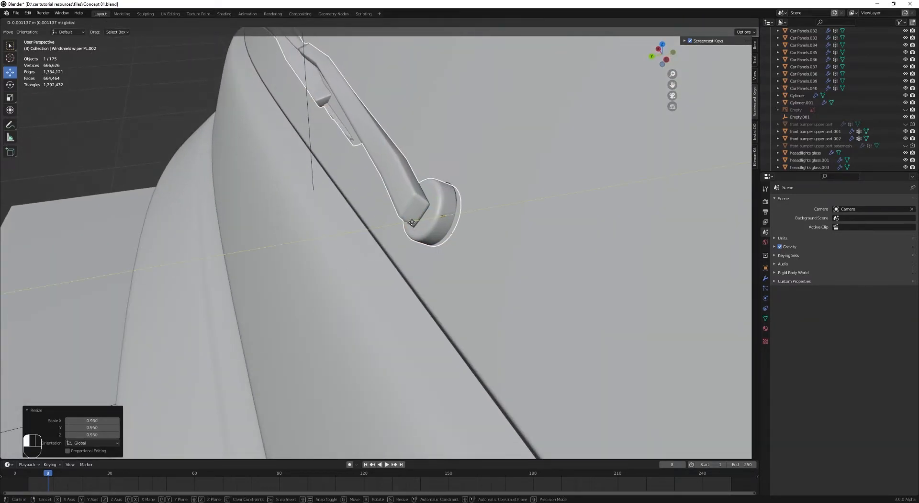
pyautogui.moveTo(410, 222); pyautogui.dragTo(406, 223)
# Step: In Edit Mode, select all rear wiper geometry except the round pivot cap and rotate it about 49° around X
pyautogui.scroll(-4, 407, 223)
pyautogui.moveTo(273, 201); pyautogui.dragTo(261, 156, button='middle')
pyautogui.press('Tab')
pyautogui.keyDown('shift'); pyautogui.moveTo(330, 167); pyautogui.dragTo(335, 205, button='middle'); pyautogui.keyUp('shift')
pyautogui.scroll(2, 335, 205)
pyautogui.moveTo(335, 204); pyautogui.dragTo(342, 211, button='middle')
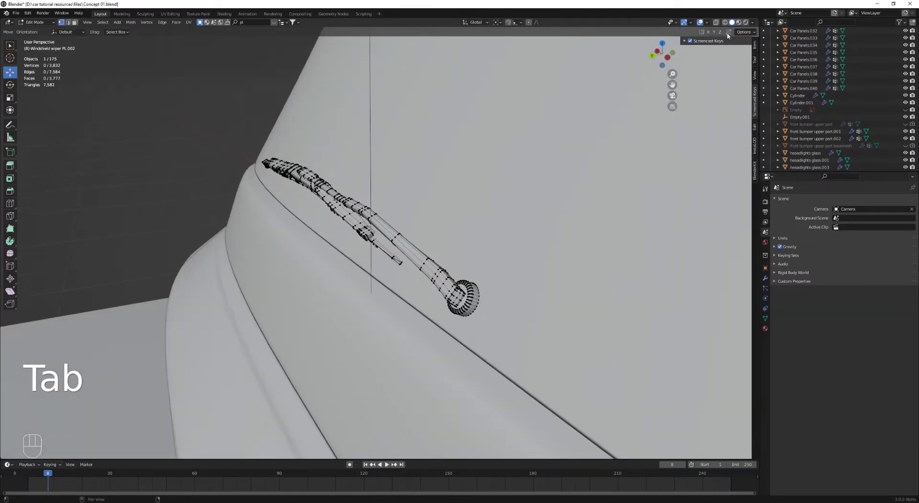
pyautogui.moveTo(474, 327); pyautogui.dragTo(469, 321, button='middle')
pyautogui.scroll(2, 469, 322)
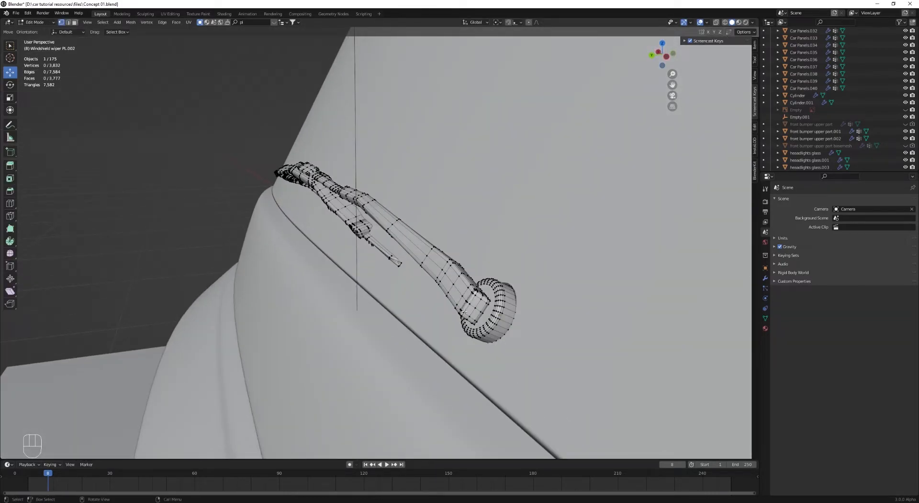
pyautogui.press('l')
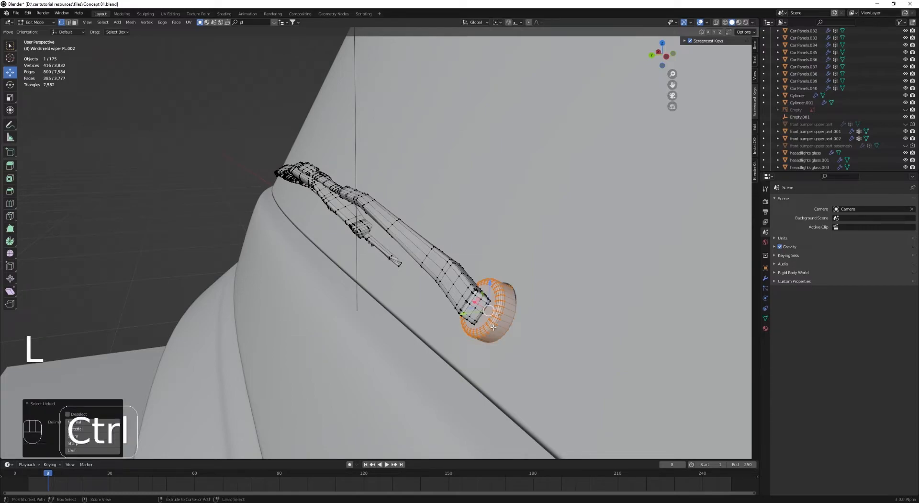
pyautogui.hotkey('ctrl', 'i')
pyautogui.moveTo(246, 223); pyautogui.dragTo(333, 205, button='middle')
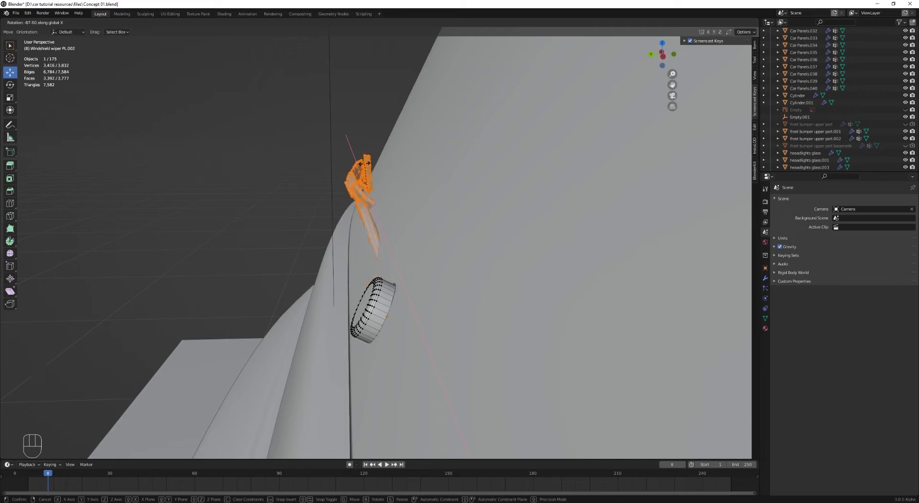
pyautogui.click(384, 161)
# Step: Rotate the selected arm and blade about 2.27° around Z and shift them along Y to follow the rear glass
pyautogui.moveTo(404, 425); pyautogui.dragTo(502, 369, button='middle')
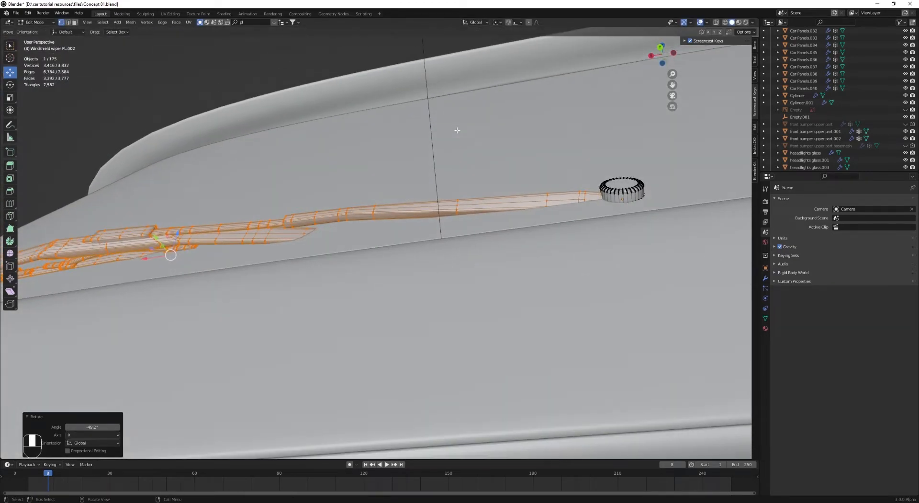
pyautogui.scroll(-3, 370, 206)
pyautogui.moveTo(369, 206); pyautogui.dragTo(386, 178, button='middle')
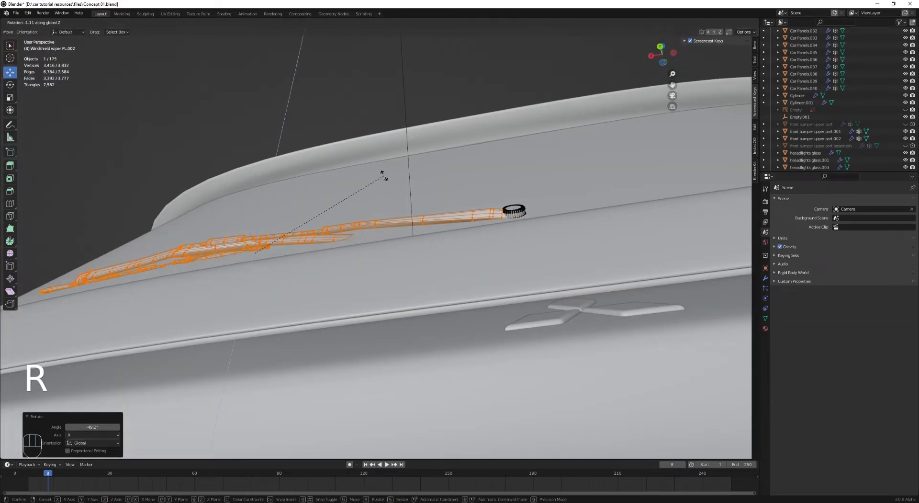
pyautogui.moveTo(241, 228); pyautogui.dragTo(235, 228)
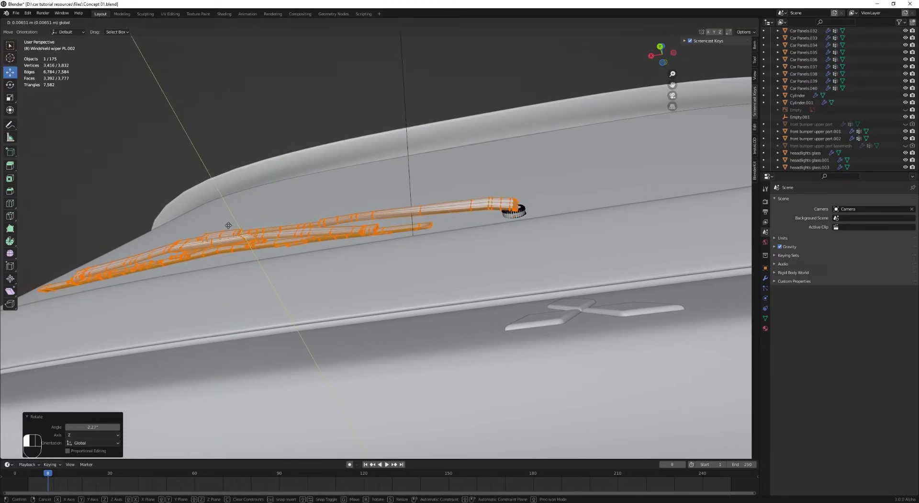
pyautogui.moveTo(230, 225); pyautogui.dragTo(230, 226)
pyautogui.moveTo(230, 225); pyautogui.dragTo(410, 199, button='middle')
pyautogui.scroll(5, 409, 199)
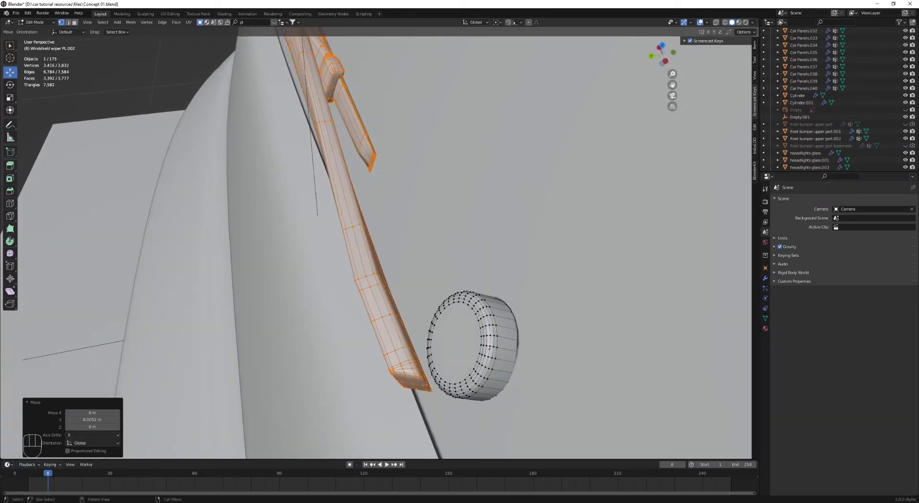
# Step: In Edit Mode, select only the rear wiper's round pivot cap, rotate it about 26° in the right view and shift it along Y
pyautogui.scroll(-6, 456, 258)
pyautogui.moveTo(456, 258); pyautogui.dragTo(456, 322, button='middle')
pyautogui.press('Tab')
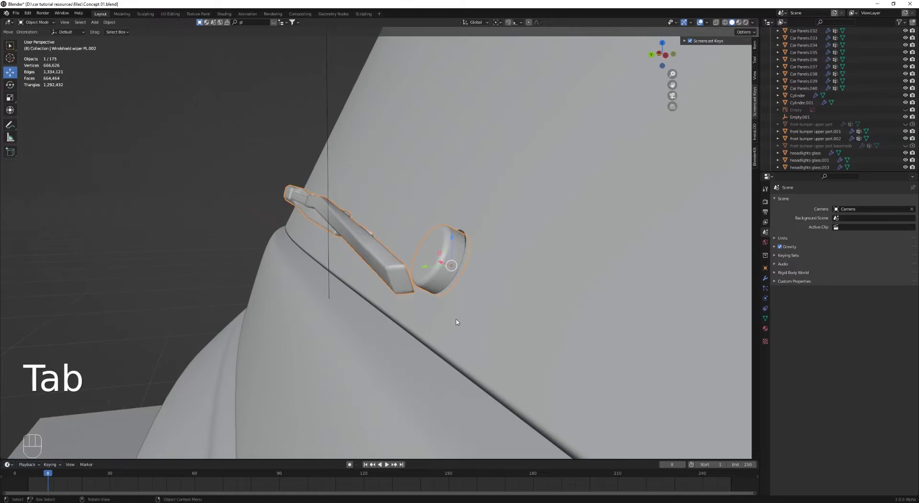
pyautogui.press('l')
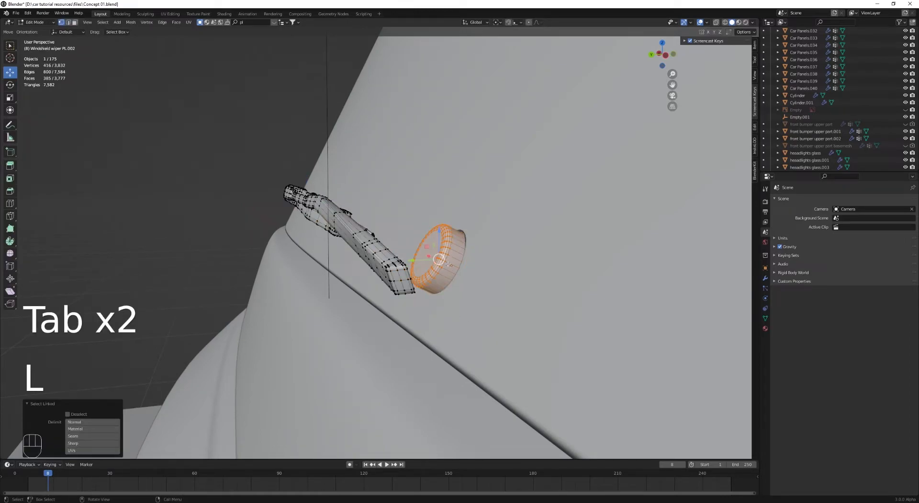
pyautogui.press('KP_3')
pyautogui.keyDown('shift'); pyautogui.moveTo(447, 263); pyautogui.dragTo(390, 294, button='middle'); pyautogui.keyUp('shift')
pyautogui.scroll(5, 390, 295)
pyautogui.press('z')
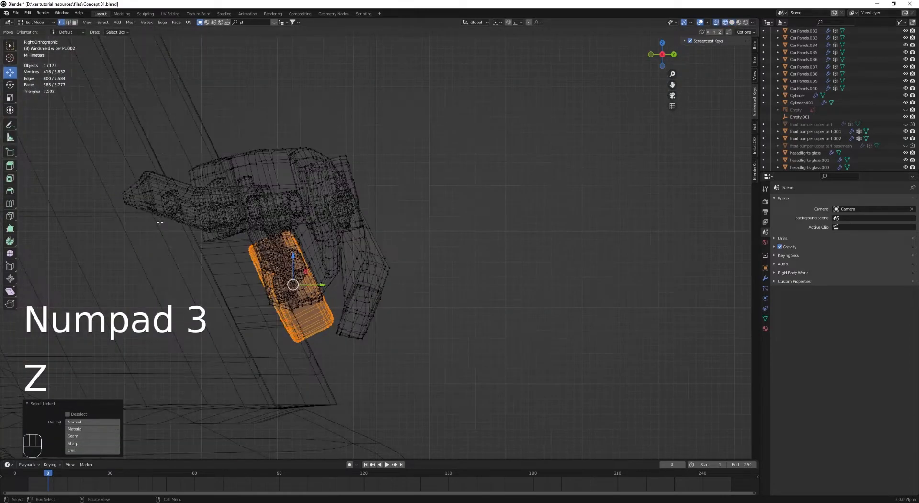
pyautogui.scroll(2, 160, 222)
pyautogui.press('r')
pyautogui.click(243, 219)
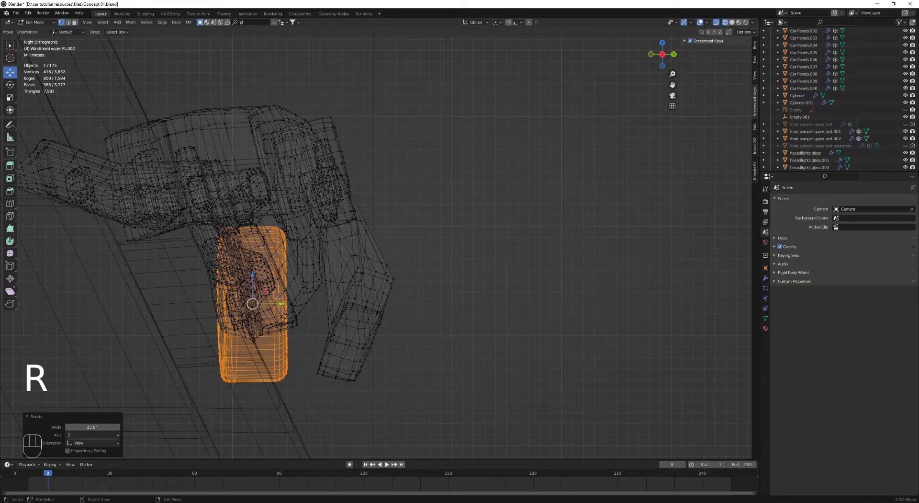
pyautogui.moveTo(277, 298); pyautogui.dragTo(249, 302)
# Step: Select the pivot cap's front face with its rounded rim and move it about 0.006 m along Y to lengthen the cap
pyautogui.moveTo(249, 301); pyautogui.dragTo(183, 317, button='middle')
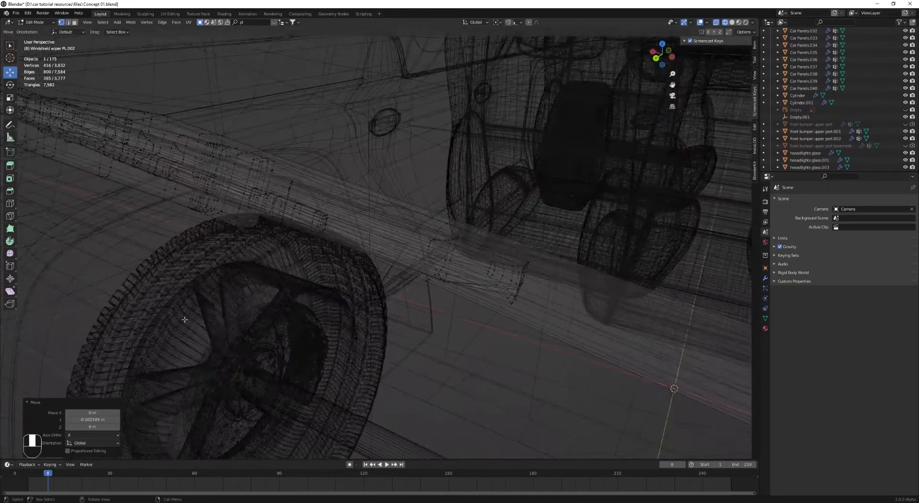
pyautogui.press('z')
pyautogui.keyDown('shift'); pyautogui.moveTo(635, 293); pyautogui.dragTo(393, 263, button='middle'); pyautogui.keyUp('shift')
pyautogui.press('3')
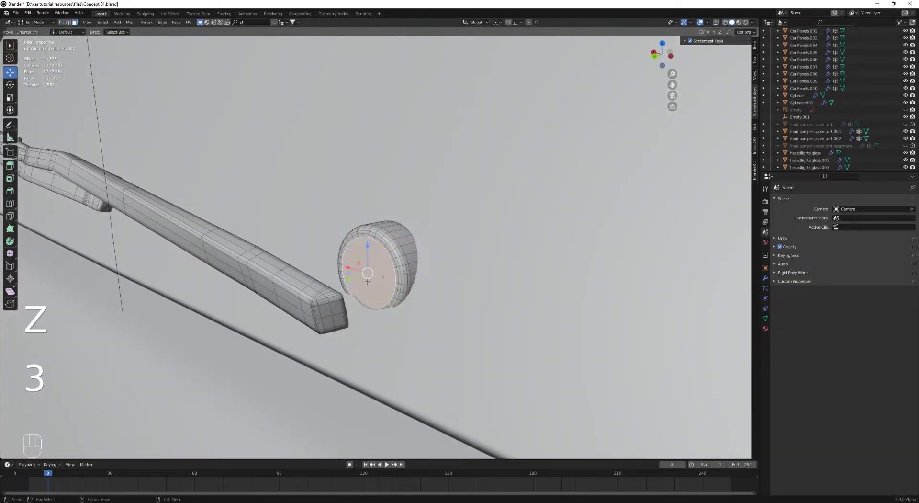
pyautogui.scroll(4, 372, 280)
pyautogui.press('ctrl+KP_Add')
pyautogui.press('ctrl+KP_Add')
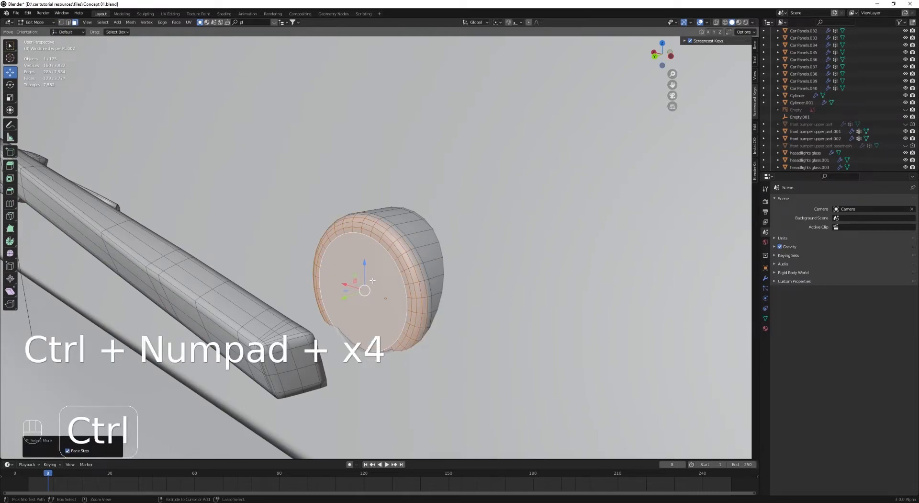
pyautogui.press('ctrl+KP_Add')
pyautogui.press('g')
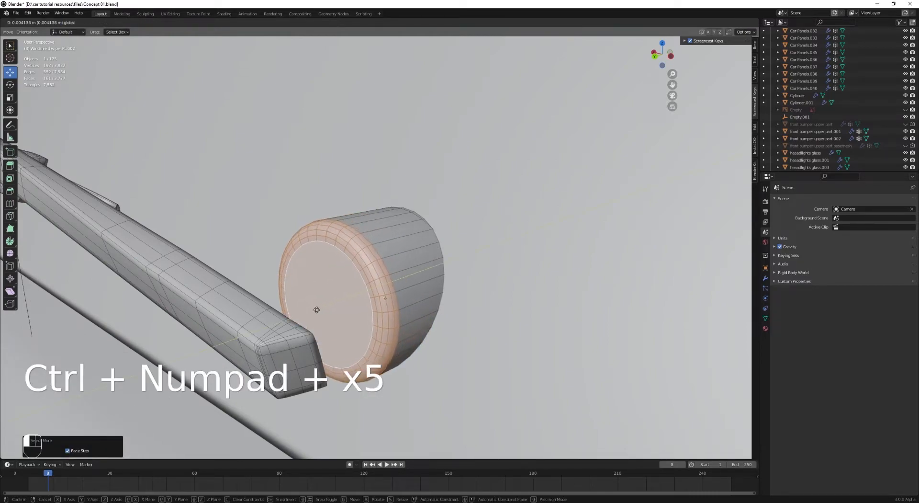
pyautogui.click(297, 316)
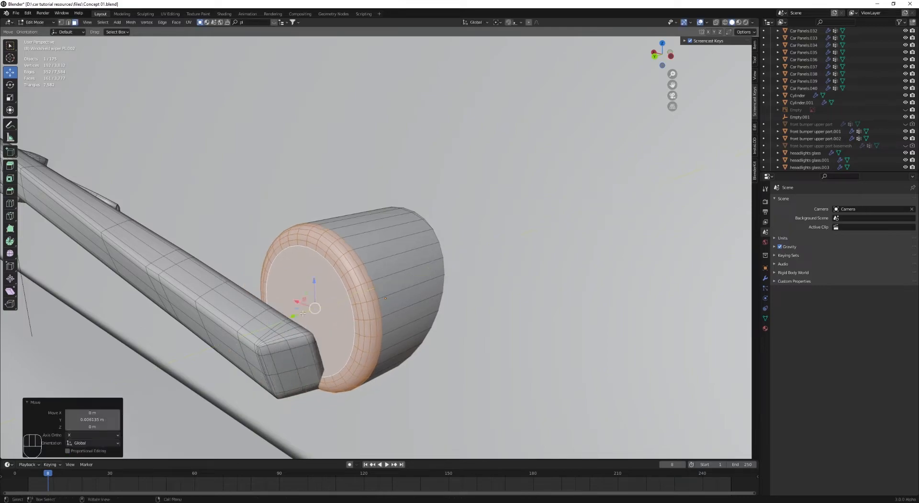
# Step: Select the whole pivot cap and lower it slightly along Z to line up with the wiper arm
pyautogui.moveTo(297, 316); pyautogui.dragTo(288, 299, button='middle')
pyautogui.press('a')
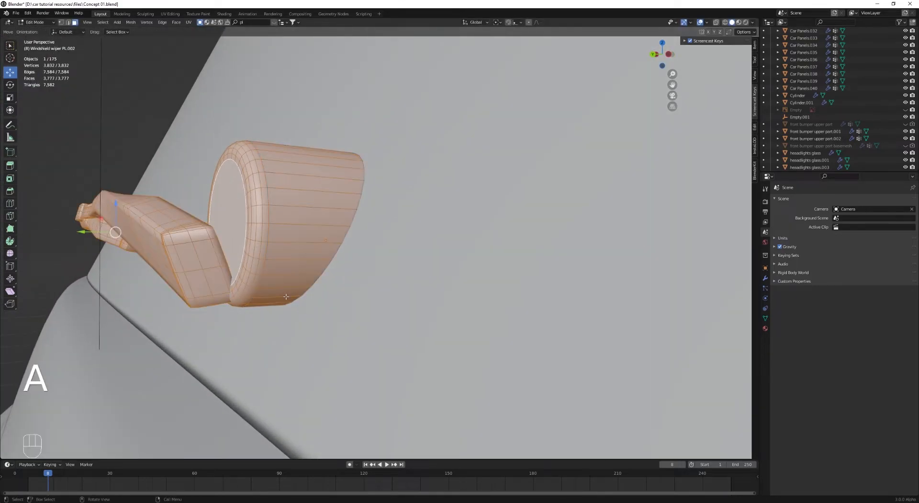
pyautogui.click(303, 333)
pyautogui.press('l')
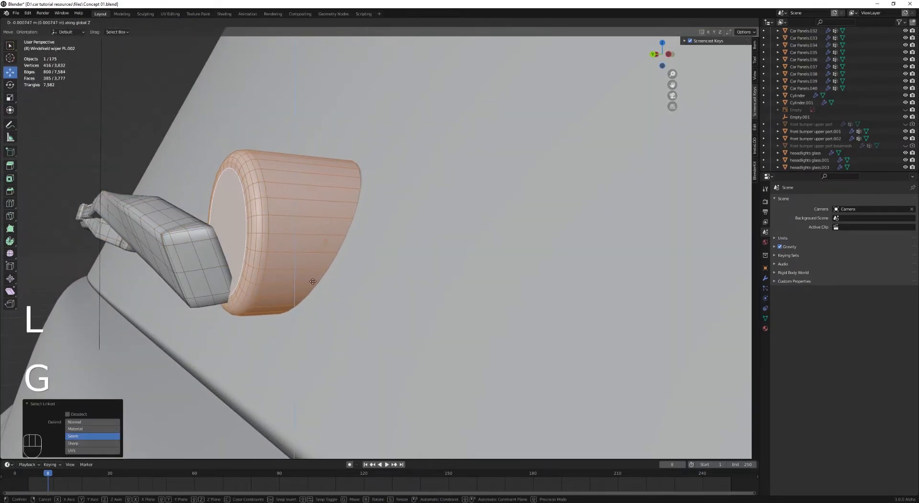
pyautogui.click(311, 300)
# Step: Select the rim at the glass end of the pivot cap and scale it up to give the cap a wider base
pyautogui.press('1')
pyautogui.moveTo(311, 301); pyautogui.dragTo(408, 238, button='middle')
pyautogui.hotkey('alt', 'z')
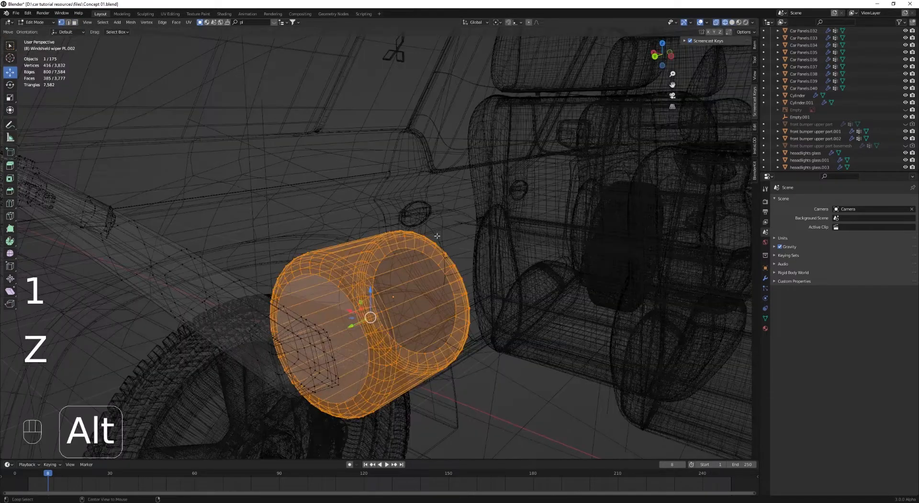
pyautogui.keyDown('alt'); pyautogui.click(420, 250); pyautogui.keyUp('alt')
pyautogui.press('ctrl+KP_Add')
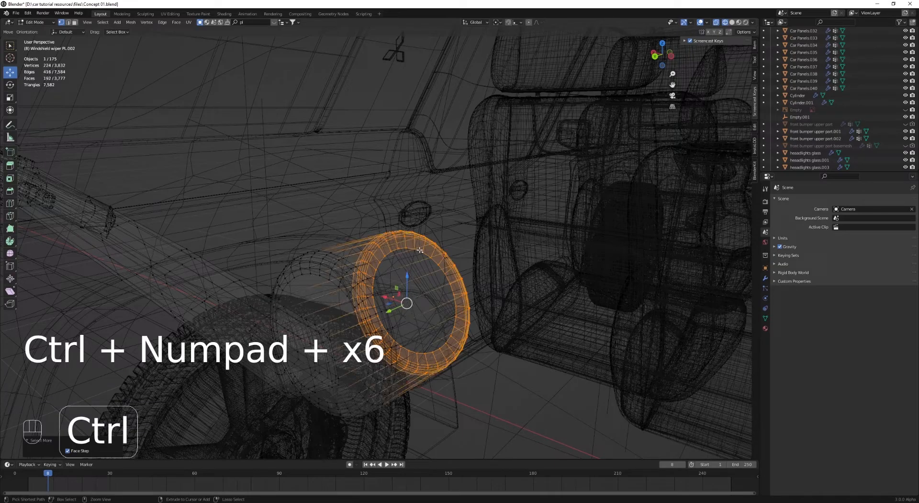
pyautogui.hotkey('alt', 'z')
pyautogui.press('s')
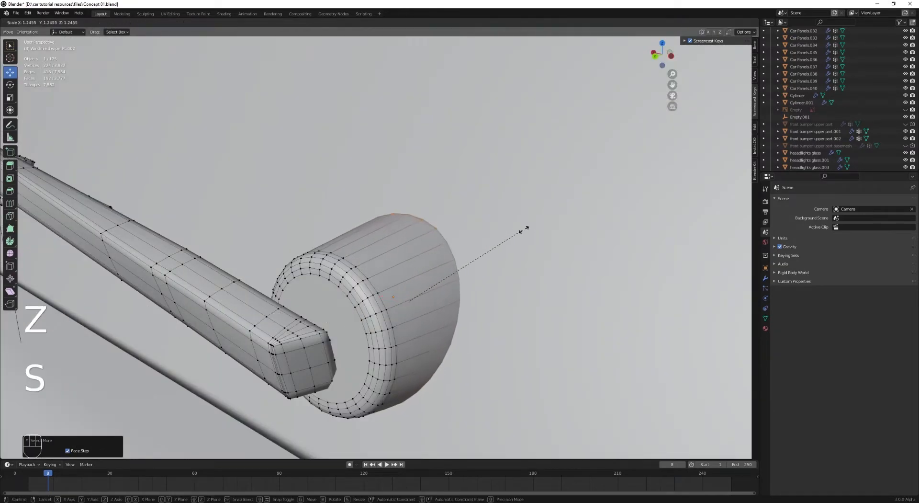
pyautogui.click(537, 226)
# Step: Select the cap's front face and rim again and push them about 0.0018 m along Y toward the wiper arm
pyautogui.moveTo(537, 226); pyautogui.dragTo(283, 296, button='middle')
pyautogui.click(313, 328)
pyautogui.press('3')
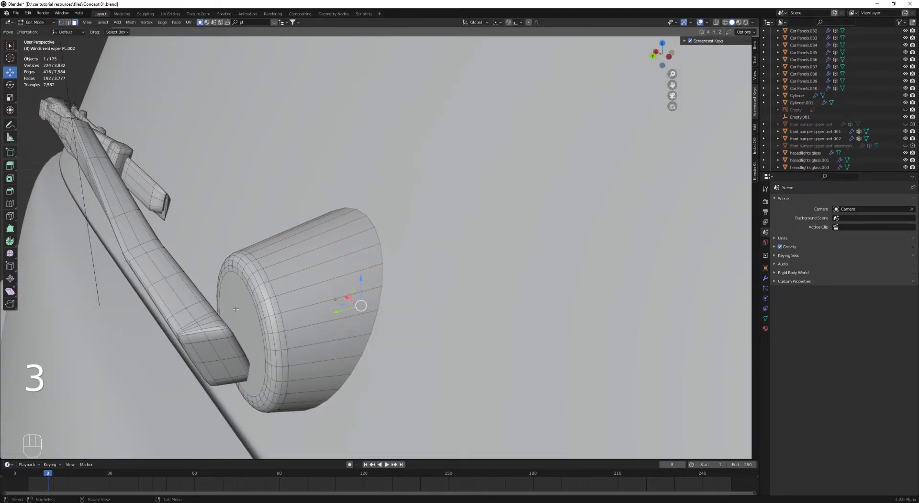
pyautogui.press('ctrl+KP_Add')
pyautogui.press('ctrl+KP_Add')
pyautogui.press('ctrl+KP_Add')
pyautogui.press('1')
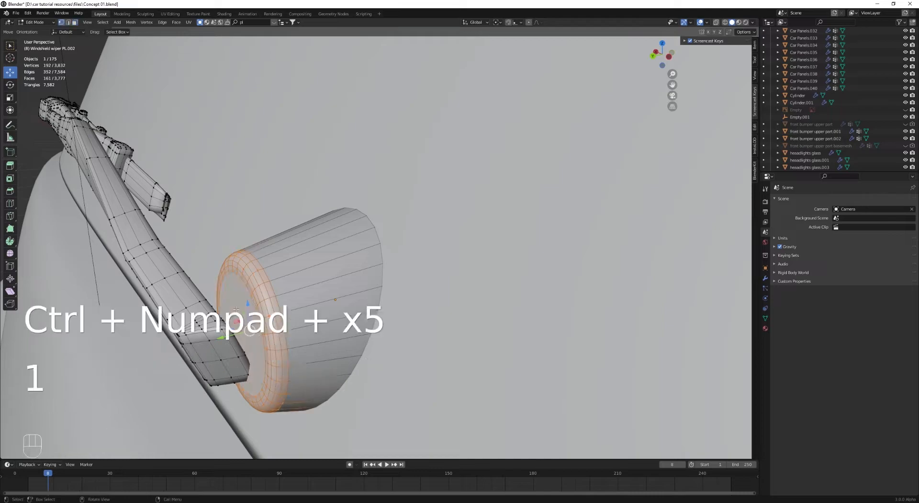
pyautogui.moveTo(222, 338); pyautogui.dragTo(203, 343)
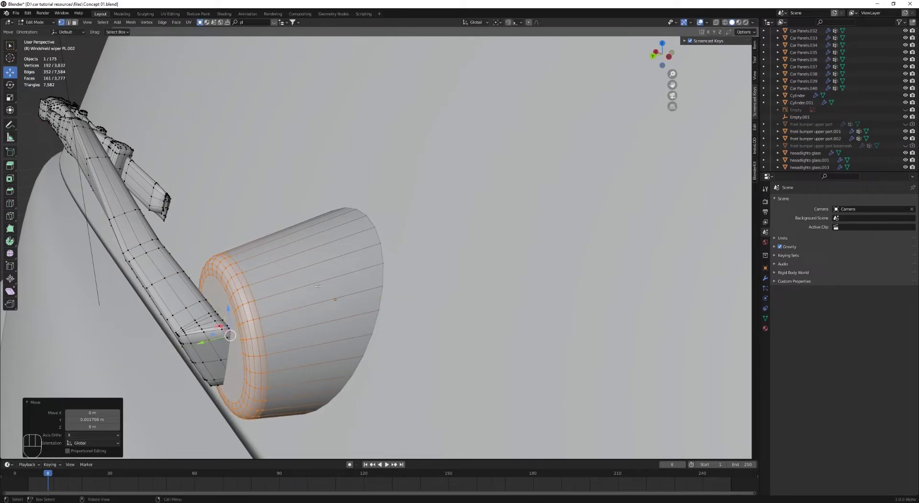
# Step: Tilt the cap's front end about 19° around X to match the wiper arm and nudge it into position
pyautogui.press('x')
pyautogui.click(279, 266)
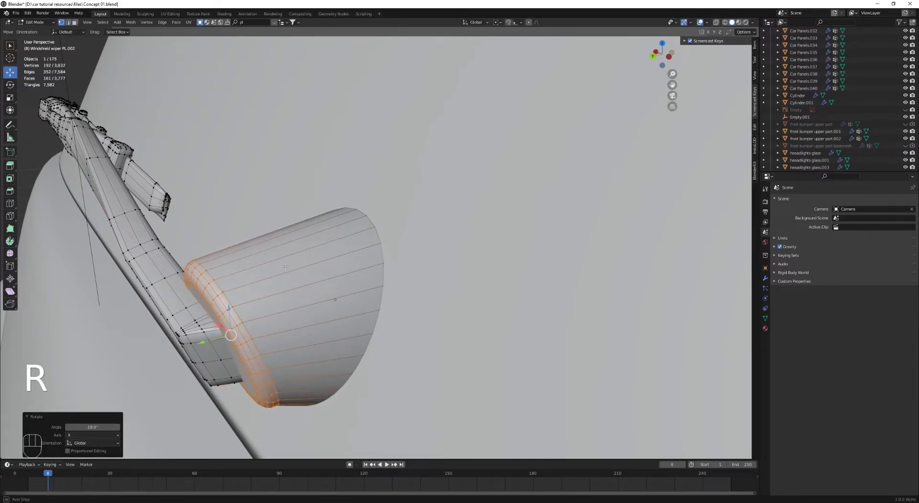
pyautogui.moveTo(279, 267); pyautogui.dragTo(180, 257, button='middle')
pyautogui.moveTo(165, 249); pyautogui.dragTo(173, 250)
# Step: Inspect the rear wiper in Material Preview shading and the whole car in Rendered shading
pyautogui.moveTo(172, 249); pyautogui.dragTo(279, 206, button='middle')
pyautogui.press('Tab')
pyautogui.press('z')
pyautogui.click(282, 247)
pyautogui.hotkey('alt', 'a')
pyautogui.scroll(-8, 294, 283)
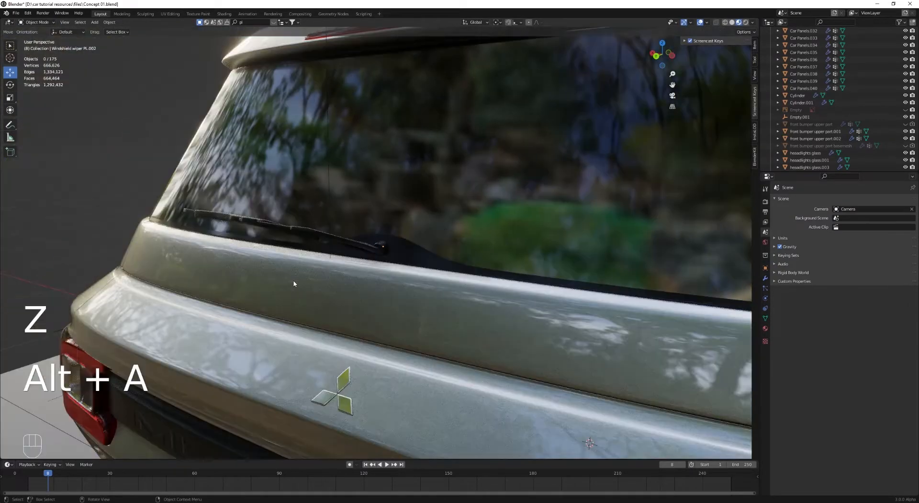
pyautogui.scroll(-2, 294, 284)
pyautogui.moveTo(294, 284)
pyautogui.mouseDown(button='middle')
pyautogui.moveTo(332, 328)
pyautogui.moveTo(318, 361)
pyautogui.moveTo(325, 288)
pyautogui.moveTo(234, 280)
pyautogui.mouseUp(button='middle')
pyautogui.press('z')
pyautogui.click(312, 221)
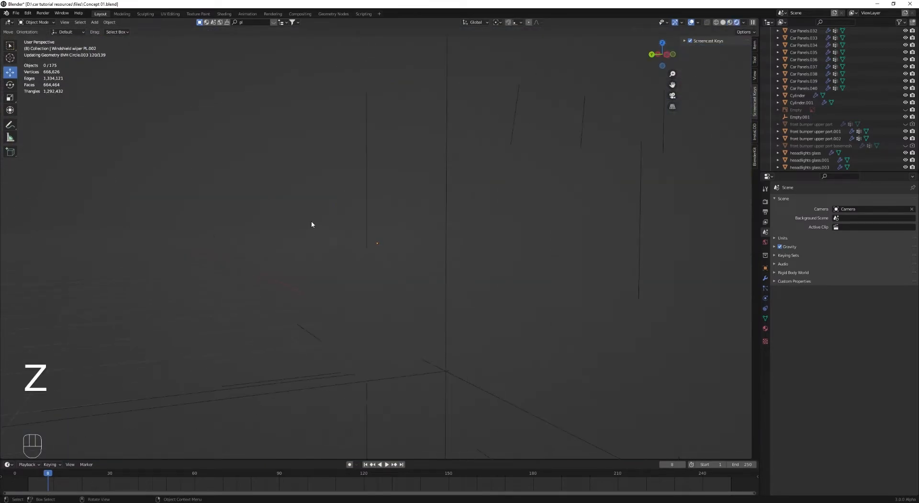
pyautogui.moveTo(311, 221); pyautogui.dragTo(426, 240, button='middle')
pyautogui.scroll(-4, 363, 240)
pyautogui.moveTo(316, 241); pyautogui.dragTo(399, 257, button='middle')
pyautogui.scroll(-4, 399, 254)
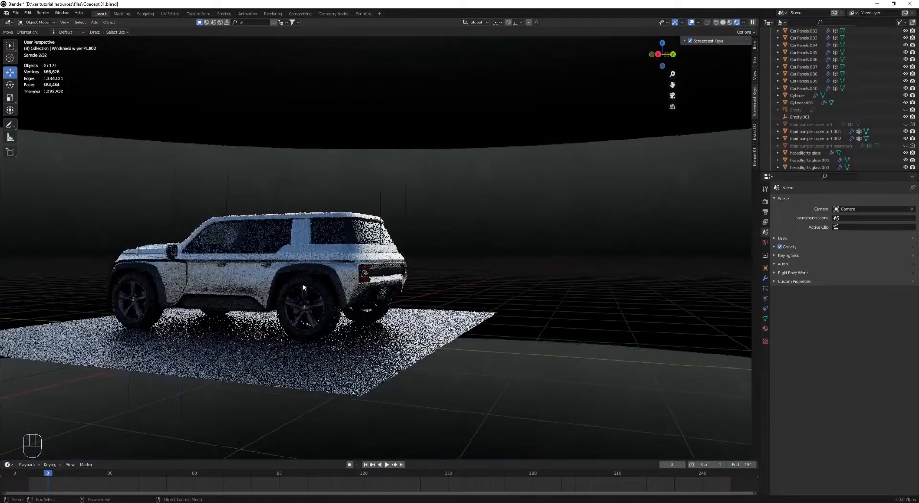
pyautogui.moveTo(295, 277); pyautogui.dragTo(326, 288, button='middle')
pyautogui.moveTo(218, 297)
pyautogui.mouseDown(button='middle')
pyautogui.moveTo(258, 303)
pyautogui.moveTo(388, 272)
pyautogui.moveTo(390, 258)
pyautogui.moveTo(412, 248)
pyautogui.mouseUp(button='middle')
# Step: Select the windshield glass at the front of the car and open it in Edit Mode with wireframe shading
pyautogui.scroll(5, 389, 271)
pyautogui.press('z')
pyautogui.click(548, 233)
pyautogui.moveTo(335, 158); pyautogui.dragTo(402, 194, button='middle')
pyautogui.click(359, 168)
pyautogui.moveTo(359, 168); pyautogui.dragTo(402, 194, button='middle')
pyautogui.scroll(4, 397, 191)
pyautogui.press('Tab')
pyautogui.scroll(1, 454, 263)
pyautogui.press('z')
pyautogui.click(326, 306)
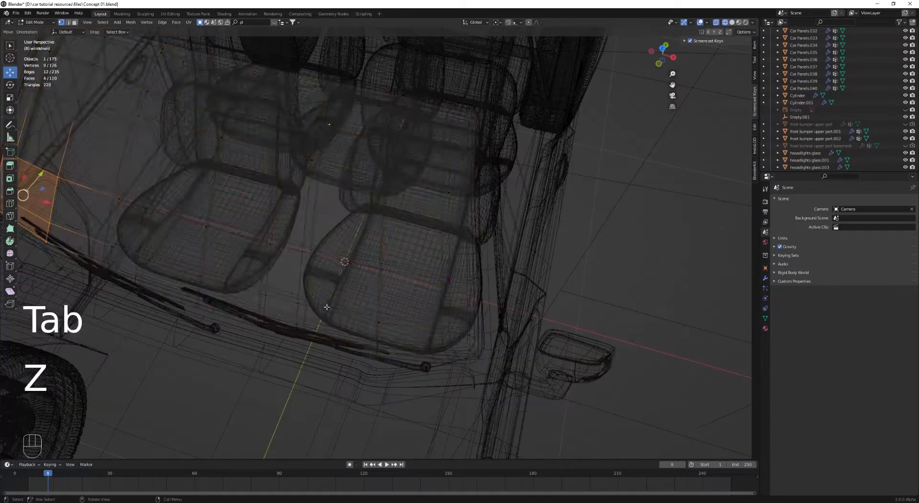
# Step: Select the row of vertices along the windshield's lower edge from one corner to the other
pyautogui.press('a')
pyautogui.moveTo(340, 321); pyautogui.dragTo(351, 330, button='middle')
pyautogui.click(464, 349)
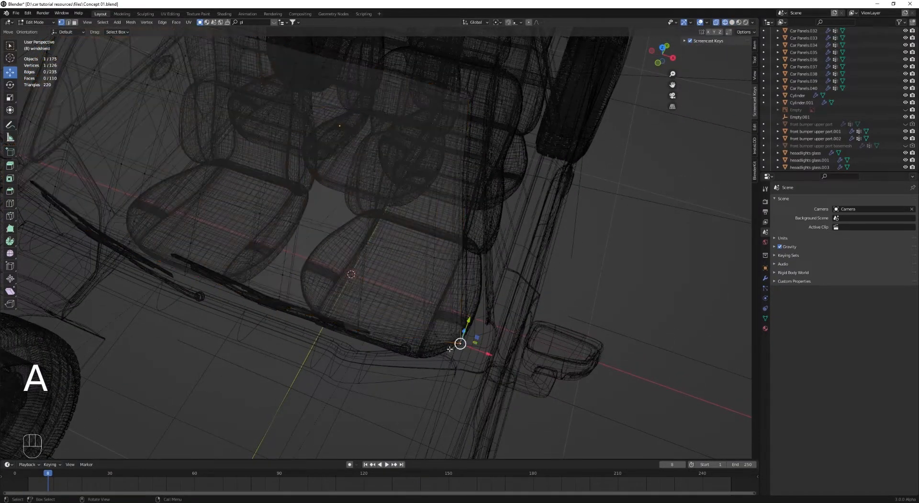
pyautogui.keyDown('shift'); pyautogui.moveTo(253, 299); pyautogui.dragTo(383, 314, button='middle'); pyautogui.keyUp('shift')
pyautogui.moveTo(383, 314); pyautogui.dragTo(457, 326, button='middle')
pyautogui.scroll(1, 309, 322)
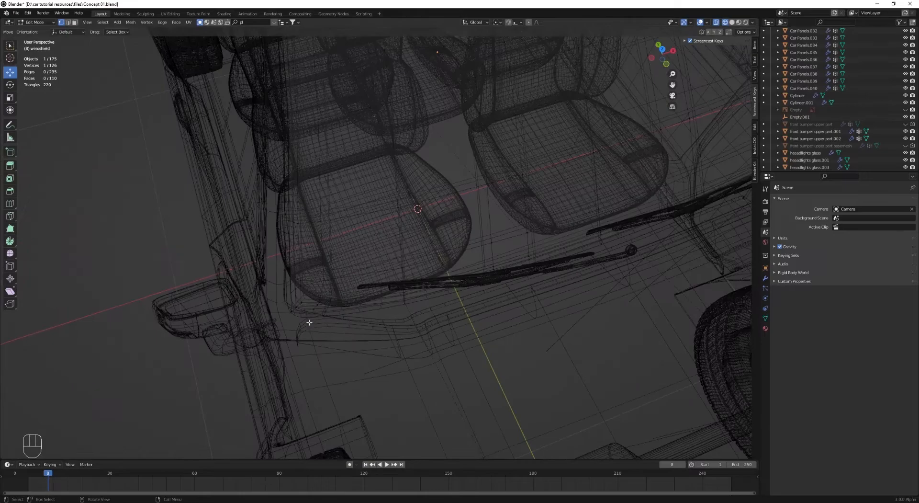
pyautogui.keyDown('ctrl'); pyautogui.click(286, 303); pyautogui.keyUp('ctrl')
pyautogui.hotkey('ctrl', 'z')
pyautogui.keyDown('ctrl'); pyautogui.click(286, 312); pyautogui.keyUp('ctrl')
pyautogui.scroll(-4, 540, 276)
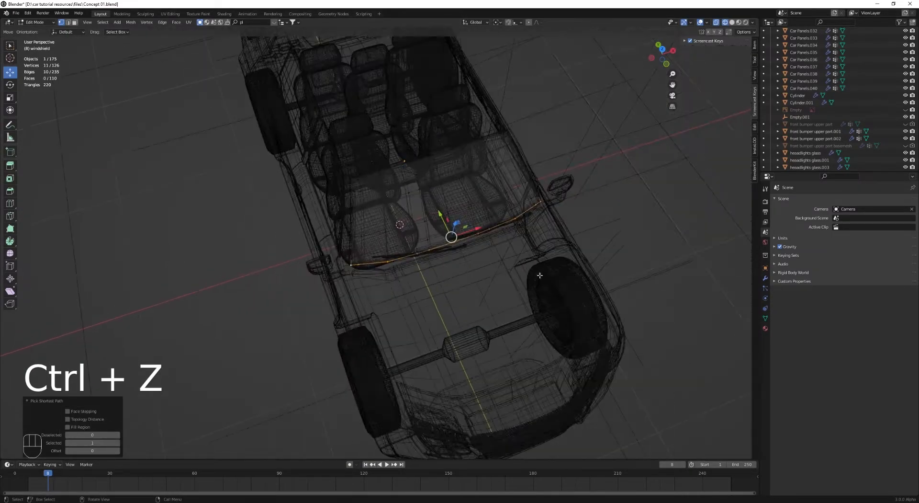
# Step: Duplicate the selected windshield edge in place and separate it into its own object
pyautogui.moveTo(539, 275); pyautogui.dragTo(438, 226, button='middle')
pyautogui.scroll(4, 438, 226)
pyautogui.hotkey('shift', 'd')
pyautogui.rightClick(438, 226)
pyautogui.rightClick(438, 226)
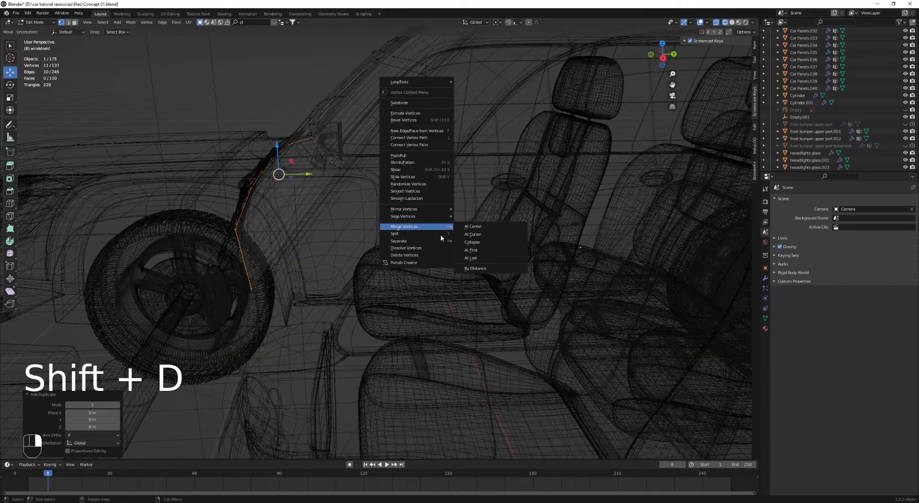
pyautogui.click(469, 241)
pyautogui.press('Tab')
# Step: Select the separated edge object and, in the right view, move all its vertices slightly below the windshield's base
pyautogui.click(237, 252)
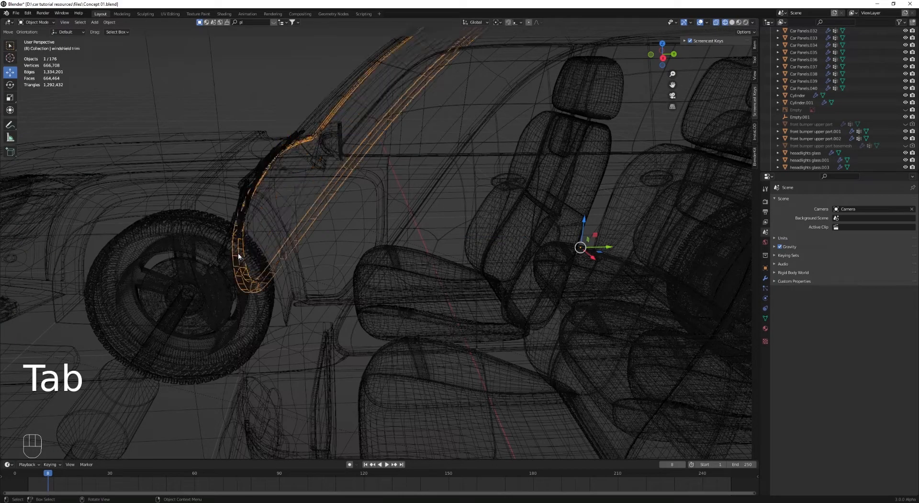
pyautogui.click(238, 251)
pyautogui.click(237, 252)
pyautogui.click(237, 251)
pyautogui.press('Tab')
pyautogui.press('a')
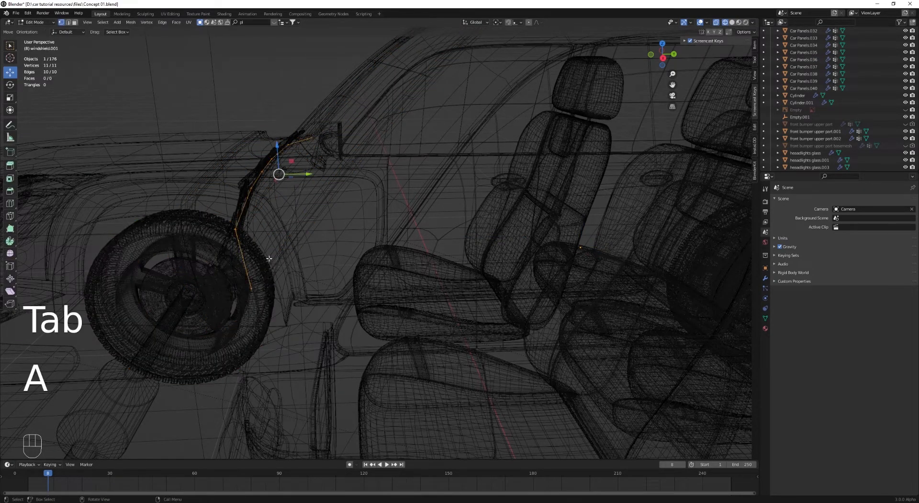
pyautogui.press('KP_3')
pyautogui.press('g')
pyautogui.click(281, 271)
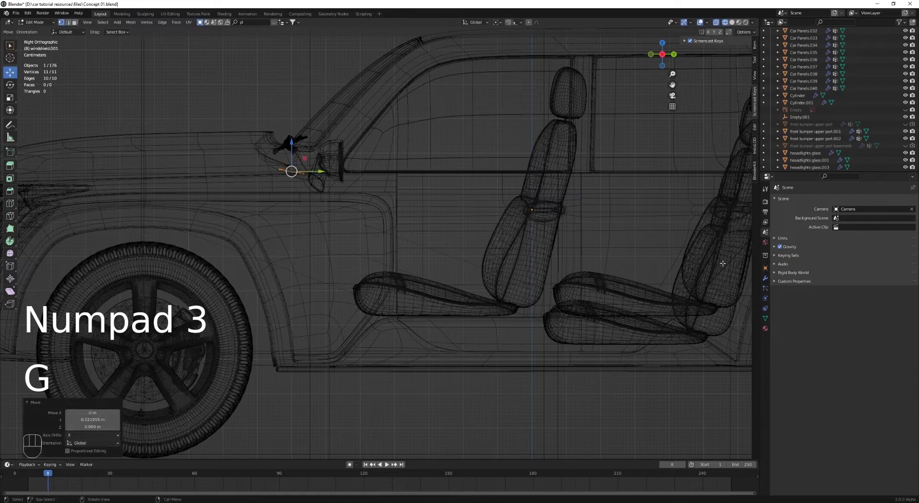
# Step: Extrude the edge twice back toward the front seats, then rotate the last row and scale it to about 0.5
pyautogui.click(765, 318)
pyautogui.keyDown('shift'); pyautogui.moveTo(390, 204); pyautogui.dragTo(331, 277, button='middle'); pyautogui.keyUp('shift')
pyautogui.scroll(2, 347, 263)
pyautogui.click(434, 239)
pyautogui.press('e')
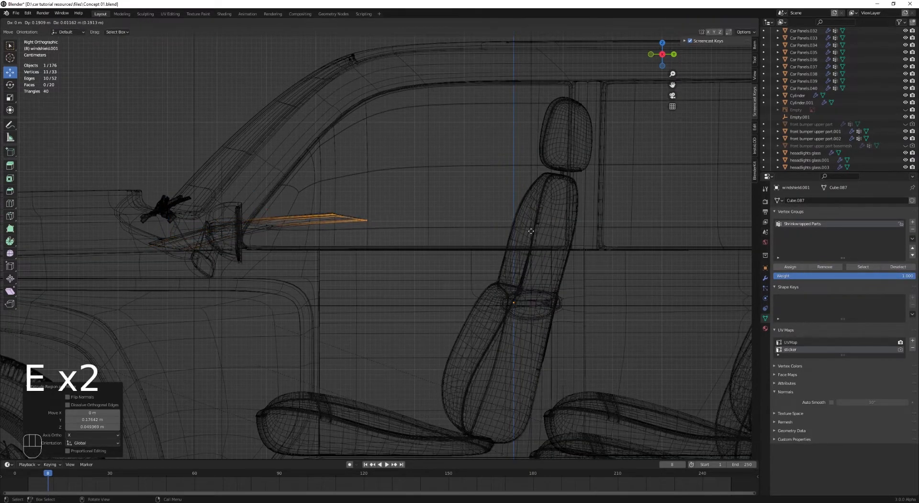
pyautogui.click(381, 281)
pyautogui.press('s')
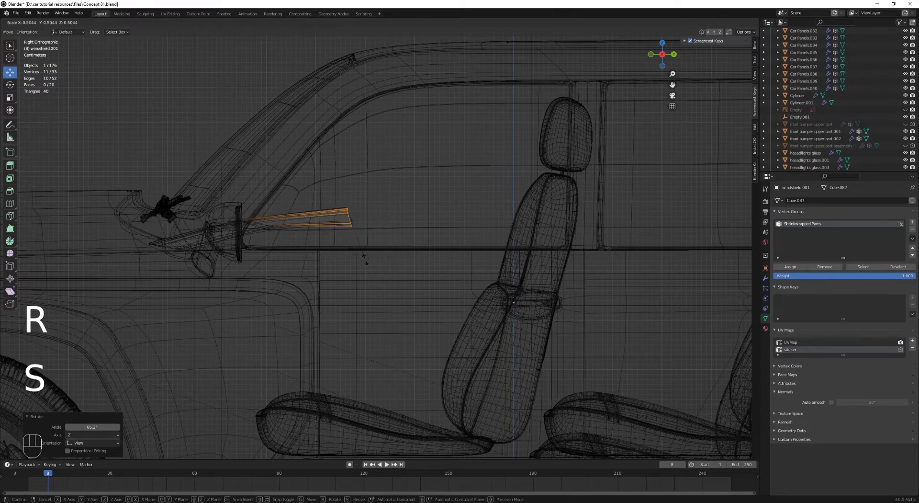
pyautogui.click(365, 259)
# Step: Reselect the last extruded row and widen it along X by a factor of about 1.9
pyautogui.scroll(-1, 365, 259)
pyautogui.moveTo(361, 272); pyautogui.dragTo(418, 287, button='middle')
pyautogui.press('a')
pyautogui.moveTo(491, 292); pyautogui.dragTo(557, 337, button='middle')
pyautogui.keyDown('shift'); pyautogui.moveTo(557, 337); pyautogui.dragTo(404, 243, button='middle'); pyautogui.keyUp('shift')
pyautogui.hotkey('ctrl', 'z')
pyautogui.press('s')
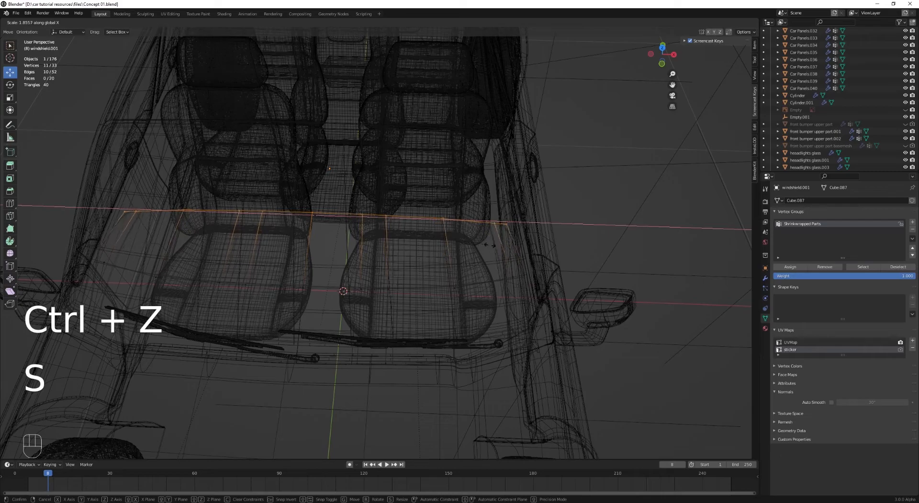
pyautogui.click(498, 246)
# Step: Select three vertices on the panel's rear row in front of one seat and raise them about 0.067 m along Z
pyautogui.press('a')
pyautogui.moveTo(492, 251); pyautogui.dragTo(486, 221, button='middle')
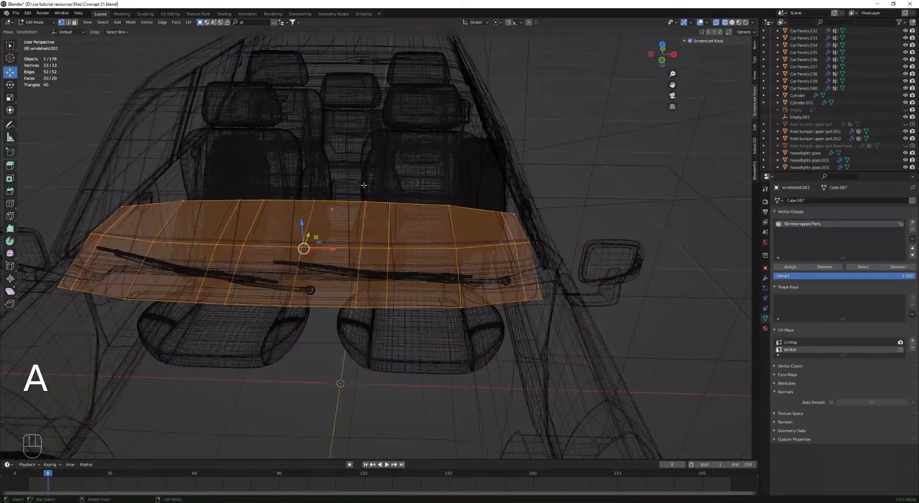
pyautogui.moveTo(446, 215); pyautogui.dragTo(460, 221)
pyautogui.moveTo(453, 254); pyautogui.dragTo(455, 223, button='middle')
pyautogui.press('g')
pyautogui.press('z')
pyautogui.click(455, 213)
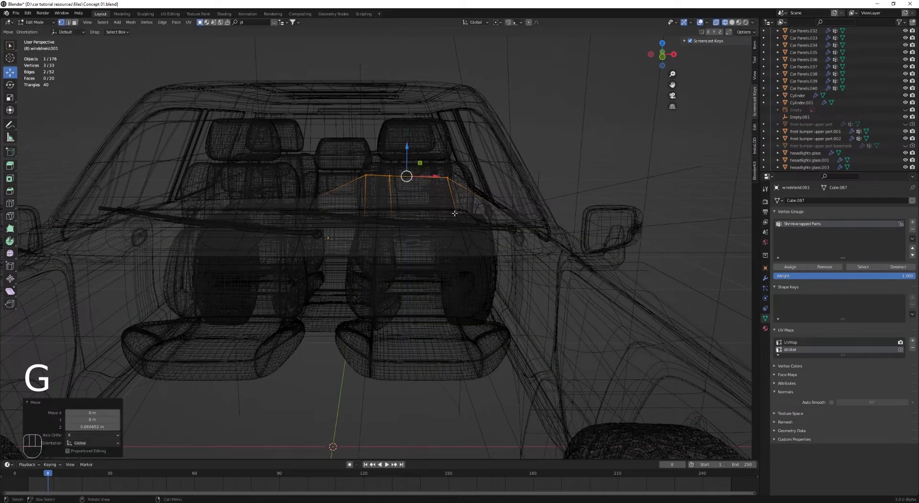
# Step: Select the edge at one side end of the dashboard panel and extrude it
pyautogui.press('Tab')
pyautogui.moveTo(445, 191); pyautogui.dragTo(413, 286, button='middle')
pyautogui.press('Tab')
pyautogui.press('a')
pyautogui.keyDown('alt'); pyautogui.click(357, 272); pyautogui.keyUp('alt')
pyautogui.press('e')
pyautogui.click(411, 330)
# Step: Extrude the edge at the opposite side end of the dashboard panel downward
pyautogui.press('a')
pyautogui.moveTo(410, 330); pyautogui.dragTo(349, 261, button='middle')
pyautogui.keyDown('alt'); pyautogui.click(317, 401); pyautogui.keyUp('alt')
pyautogui.scroll(-3, 307, 404)
pyautogui.moveTo(301, 404); pyautogui.dragTo(275, 391, button='middle')
pyautogui.press('e')
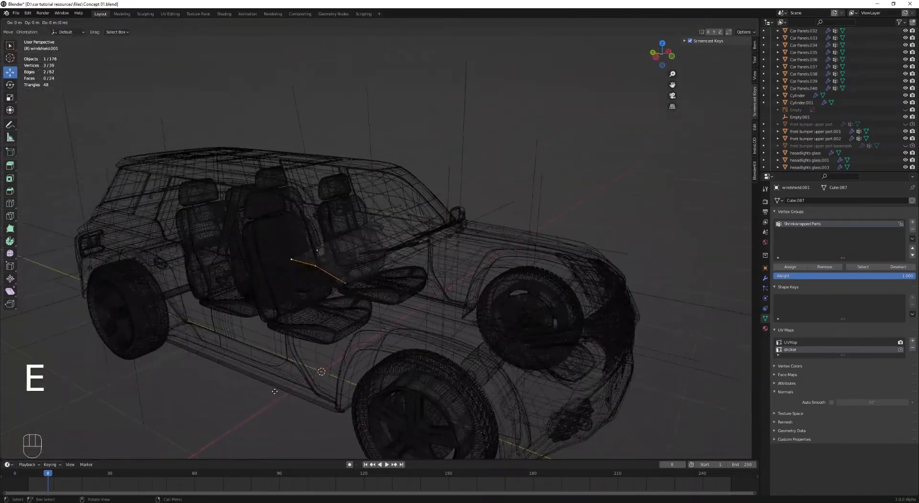
pyautogui.press('Tab')
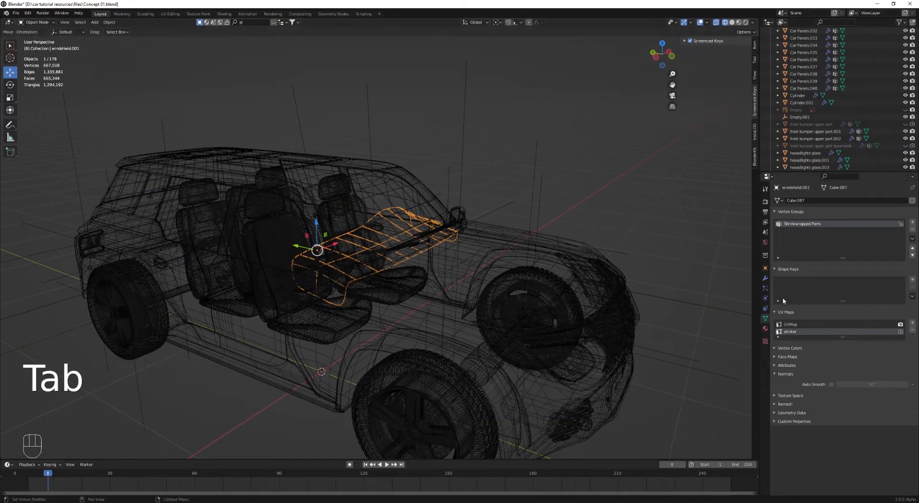
# Step: Remove the dashboard panel's windshield glass material slots and assign the Black plastic PL material to the remaining slot
pyautogui.click(765, 329)
pyautogui.click(912, 208)
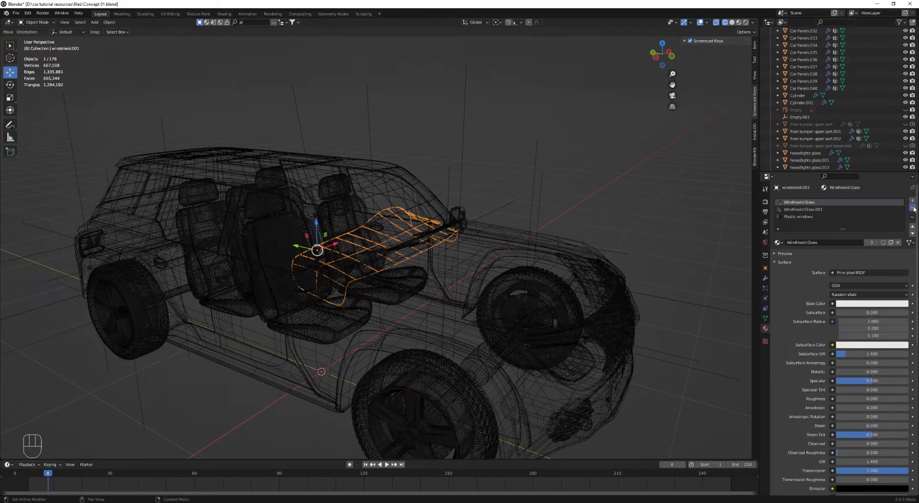
pyautogui.click(913, 208)
pyautogui.click(777, 231)
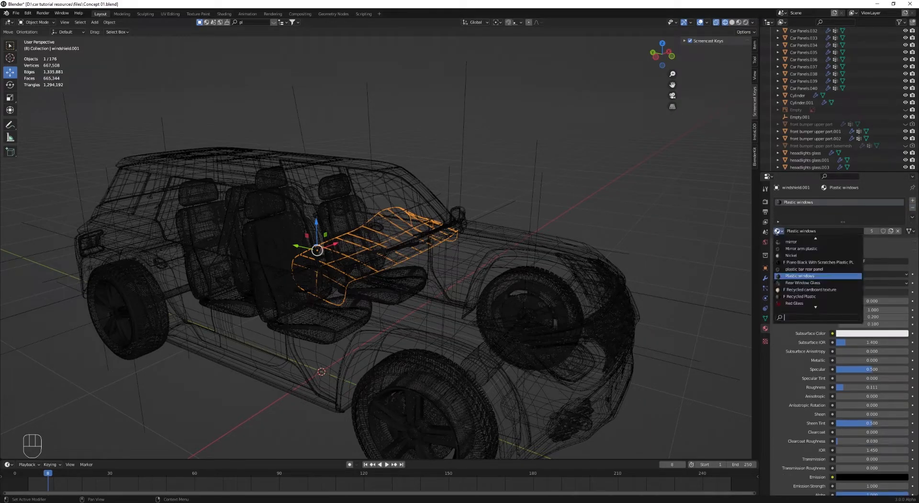
pyautogui.click(797, 262)
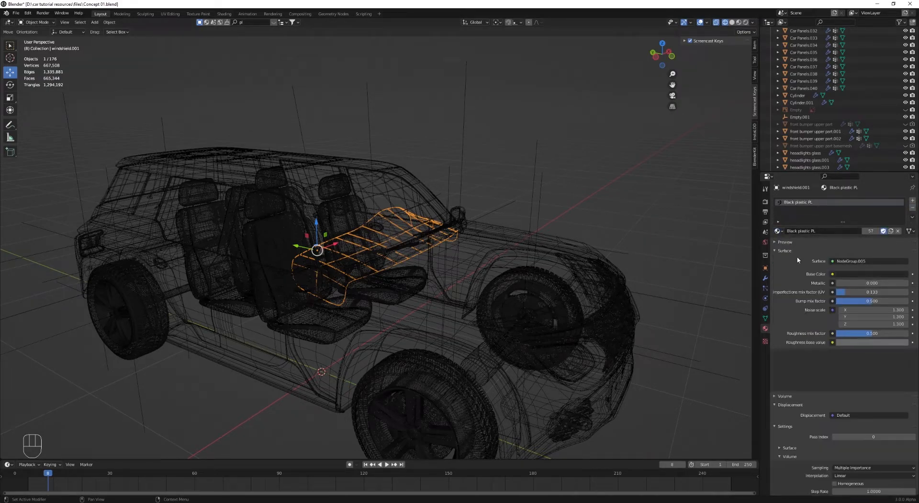
# Step: Enable Only Rim on the dashboard panel's Solidify modifier, keeping the modifier in the stack
pyautogui.click(765, 277)
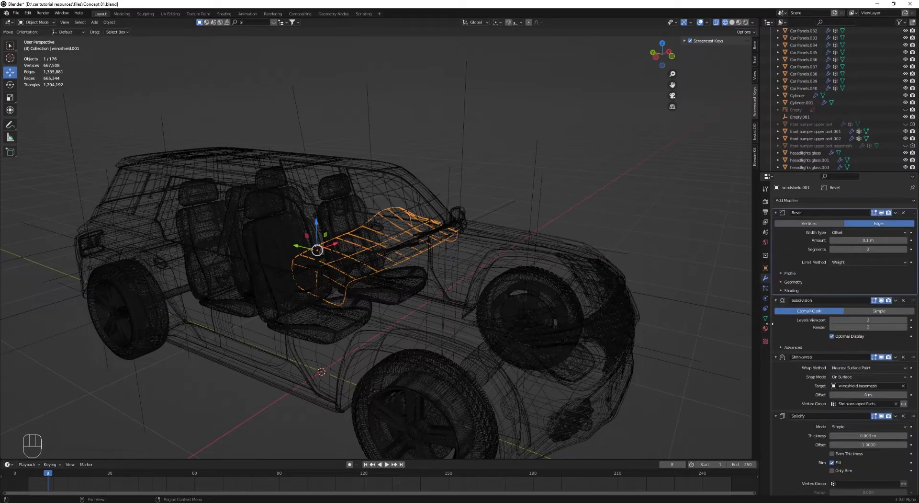
pyautogui.click(903, 416)
pyautogui.hotkey('ctrl', 'z')
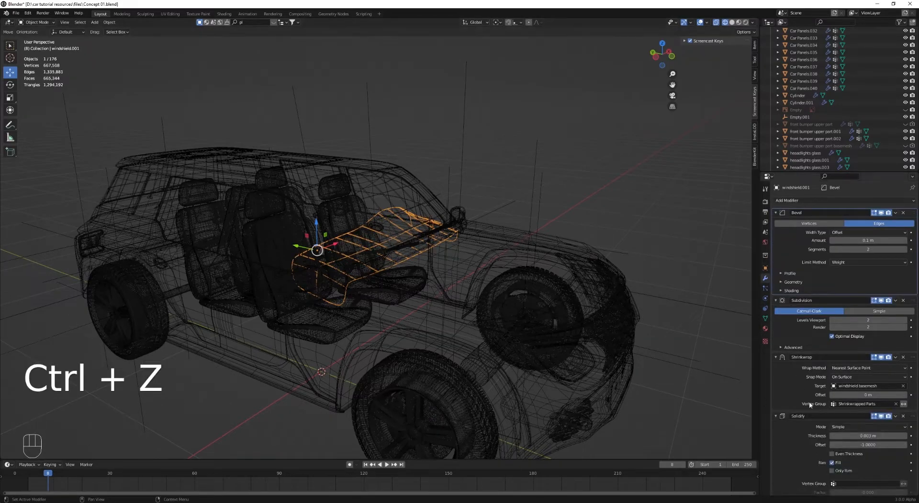
pyautogui.scroll(-3, 828, 415)
pyautogui.scroll(4, 544, 273)
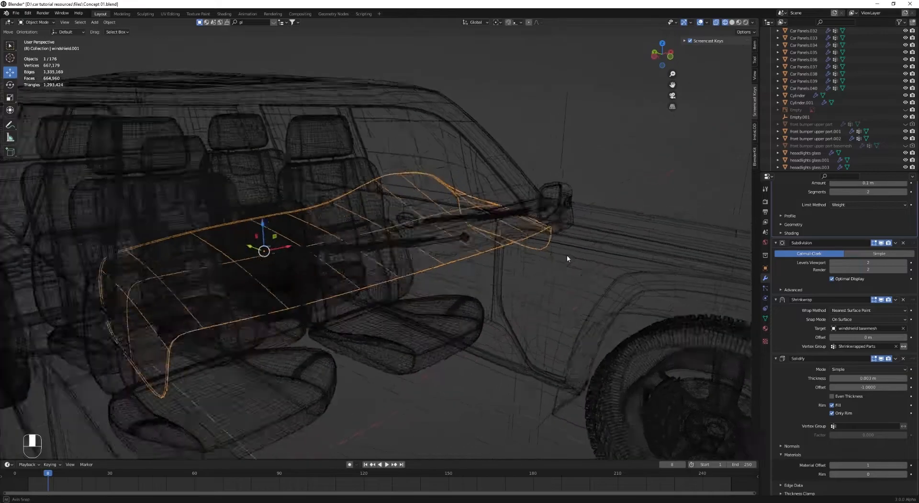
# Step: Remove the dashboard panel's Shrinkwrap modifier and set its Subdivision viewport level to 1
pyautogui.moveTo(567, 254); pyautogui.dragTo(512, 256, button='middle')
pyautogui.click(902, 300)
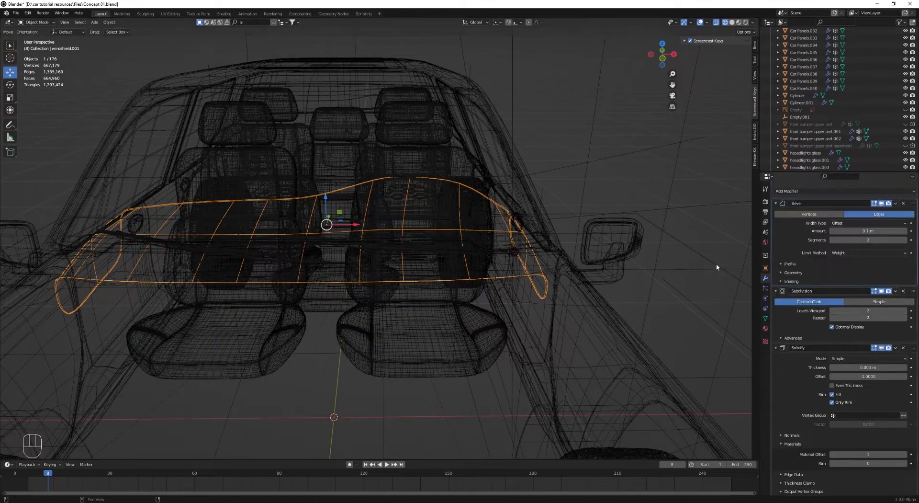
pyautogui.click(832, 311)
pyautogui.scroll(-6, 538, 243)
pyautogui.hotkey('alt', 'a')
# Step: Return to solid shading and hide the ground plane to expose the car's underside
pyautogui.moveTo(531, 245); pyautogui.dragTo(379, 243, button='middle')
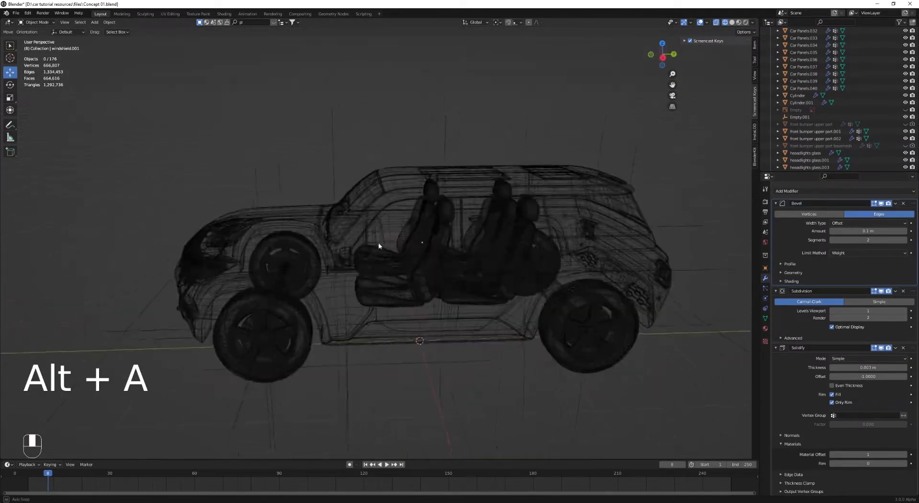
pyautogui.scroll(4, 378, 242)
pyautogui.press('z')
pyautogui.scroll(-5, 469, 225)
pyautogui.click(417, 402)
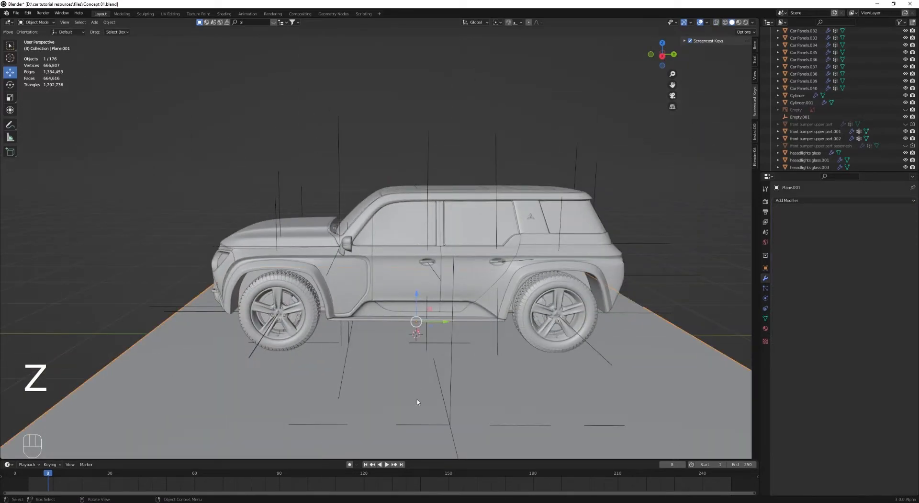
pyautogui.press('h')
pyautogui.moveTo(417, 401); pyautogui.dragTo(306, 192, button='middle')
pyautogui.scroll(4, 305, 190)
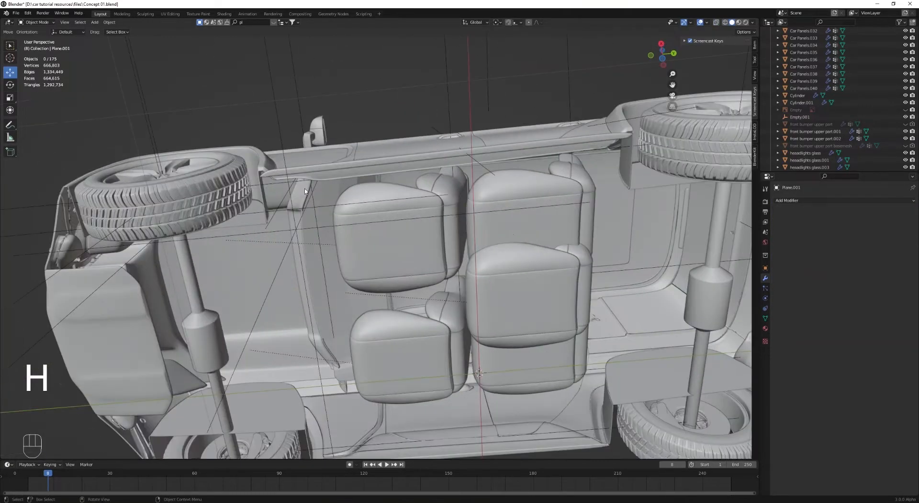
# Step: Edit the side sill panel below the doors and select its inner lower edge loop in wireframe shading
pyautogui.click(299, 167)
pyautogui.press('Tab')
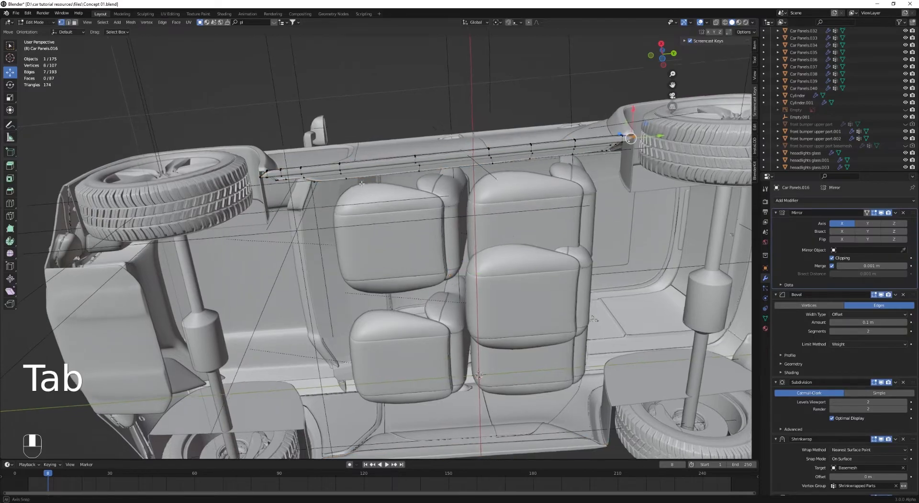
pyautogui.moveTo(299, 167)
pyautogui.mouseDown(button='middle')
pyautogui.moveTo(344, 221)
pyautogui.moveTo(314, 232)
pyautogui.moveTo(309, 258)
pyautogui.moveTo(347, 257)
pyautogui.moveTo(345, 201)
pyautogui.mouseUp(button='middle')
pyautogui.scroll(3, 345, 220)
pyautogui.press('z')
pyautogui.click(321, 221)
pyautogui.press('a')
pyautogui.scroll(2, 380, 319)
pyautogui.moveTo(380, 319); pyautogui.dragTo(402, 223, button='middle')
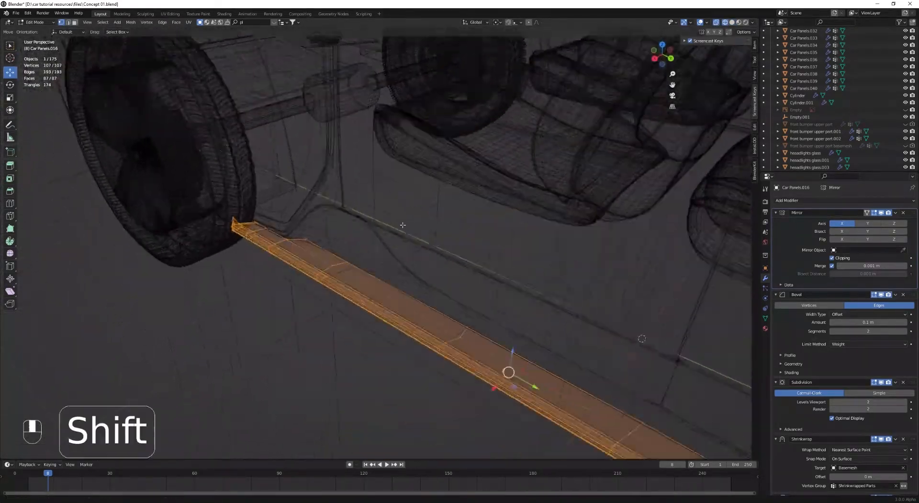
pyautogui.scroll(2, 389, 291)
pyautogui.keyDown('alt'); pyautogui.click(342, 296); pyautogui.keyUp('alt')
# Step: Duplicate the selected sill edge loop in place and separate it into its own object
pyautogui.scroll(-4, 352, 290)
pyautogui.moveTo(353, 289)
pyautogui.mouseDown(button='middle')
pyautogui.moveTo(352, 231)
pyautogui.moveTo(406, 193)
pyautogui.moveTo(478, 191)
pyautogui.mouseUp(button='middle')
pyautogui.press('z')
pyautogui.click(542, 191)
pyautogui.keyDown('shift'); pyautogui.moveTo(542, 191); pyautogui.dragTo(450, 187, button='middle'); pyautogui.keyUp('shift')
pyautogui.scroll(1, 450, 187)
pyautogui.hotkey('shift', 'd')
pyautogui.rightClick(450, 186)
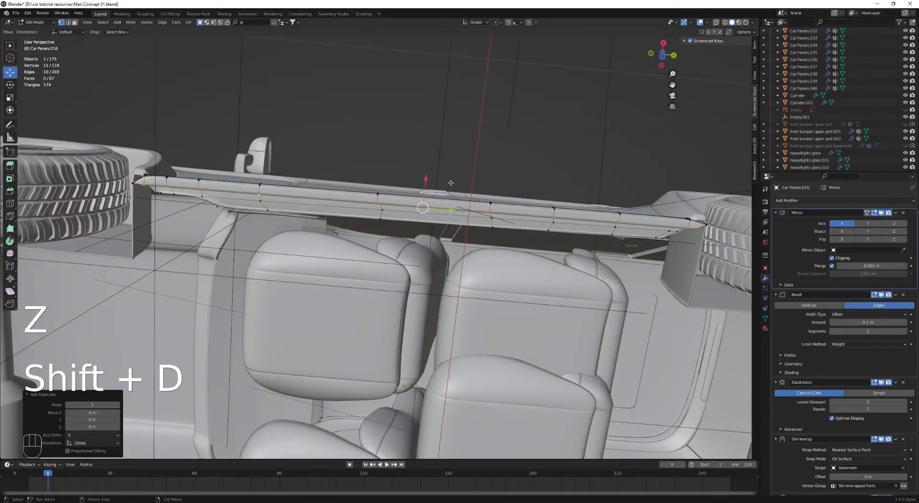
pyautogui.rightClick(451, 186)
pyautogui.click(472, 184)
pyautogui.press('Tab')
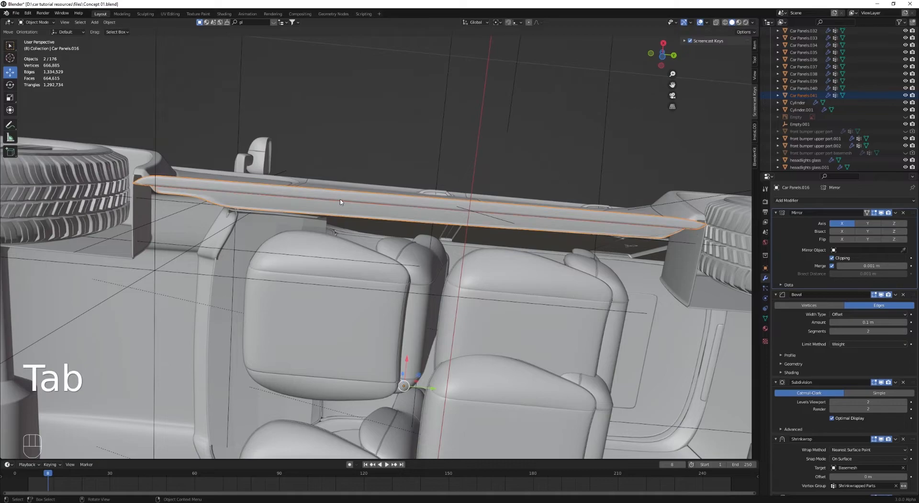
# Step: Extrude the separated edge along X to the car's centreline as a floor panel and remove its Shrinkwrap modifier
pyautogui.press('a')
pyautogui.scroll(-5, 394, 190)
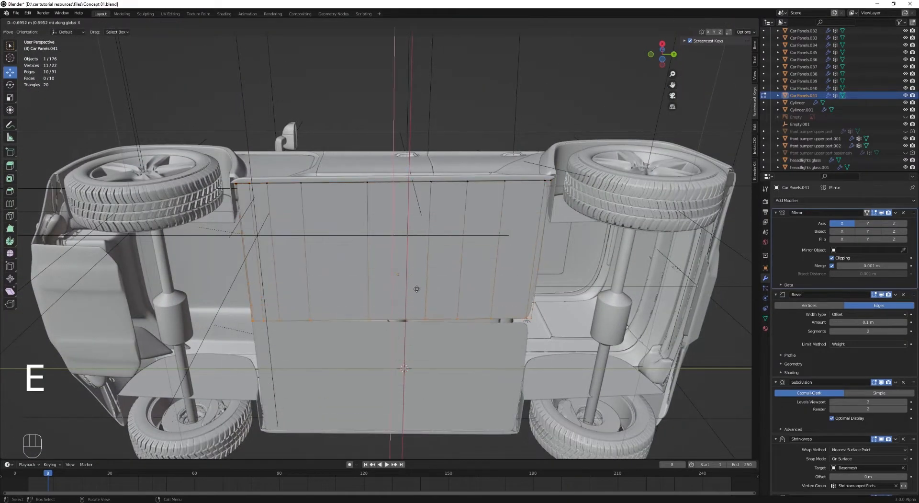
pyautogui.click(417, 326)
pyautogui.press('a')
pyautogui.scroll(-4, 903, 397)
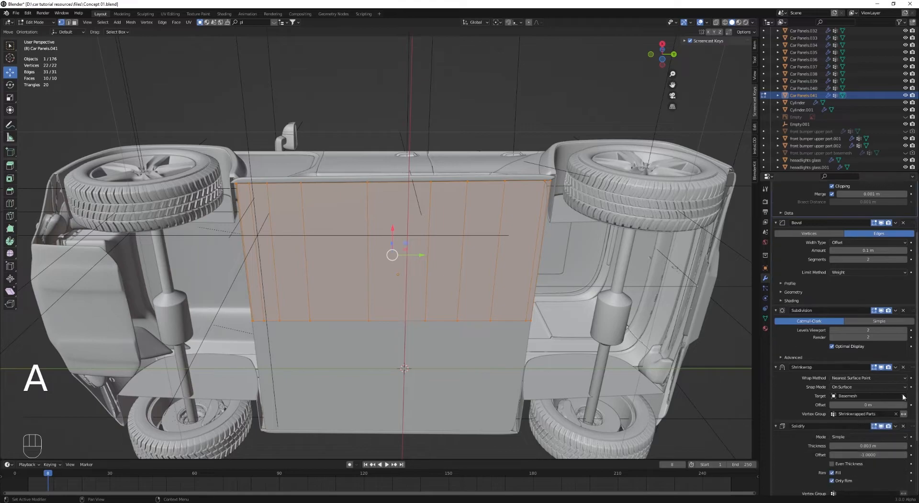
pyautogui.click(903, 367)
# Step: Add a loop cut along the floor panel's length and slide it toward the sill with a factor of about 0.4
pyautogui.keyDown('shift'); pyautogui.moveTo(304, 281); pyautogui.dragTo(361, 266, button='middle'); pyautogui.keyUp('shift')
pyautogui.hotkey('ctrl', 'r')
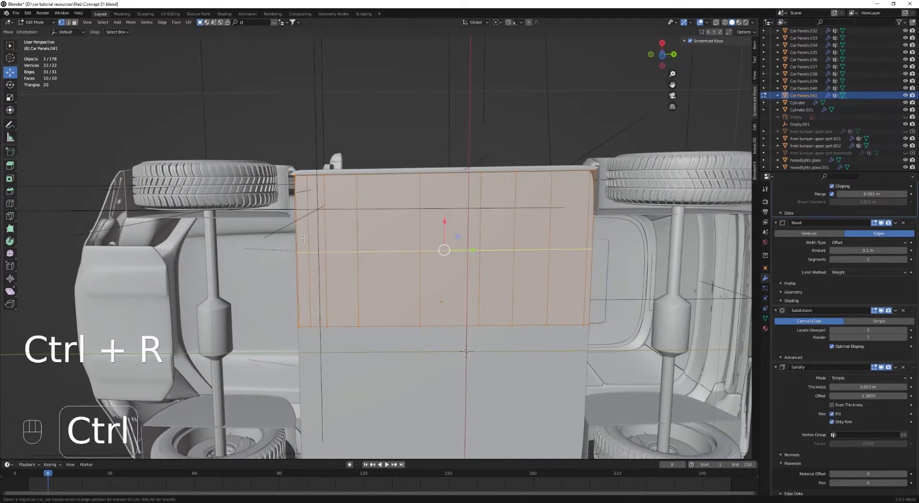
pyautogui.click(307, 230)
pyautogui.click(311, 208)
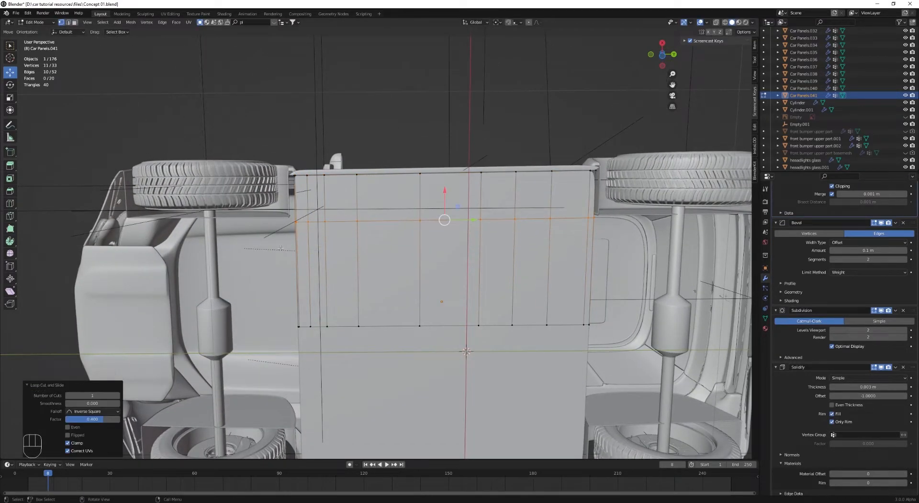
# Step: Extrude the inner front edge of the floor panel forward about 0.19 m along Y and raise it along Z
pyautogui.press('3')
pyautogui.press('2')
pyautogui.click(298, 274)
pyautogui.keyDown('shift'); pyautogui.moveTo(297, 274); pyautogui.dragTo(455, 225, button='middle'); pyautogui.keyUp('shift')
pyautogui.moveTo(455, 225); pyautogui.dragTo(487, 281, button='middle')
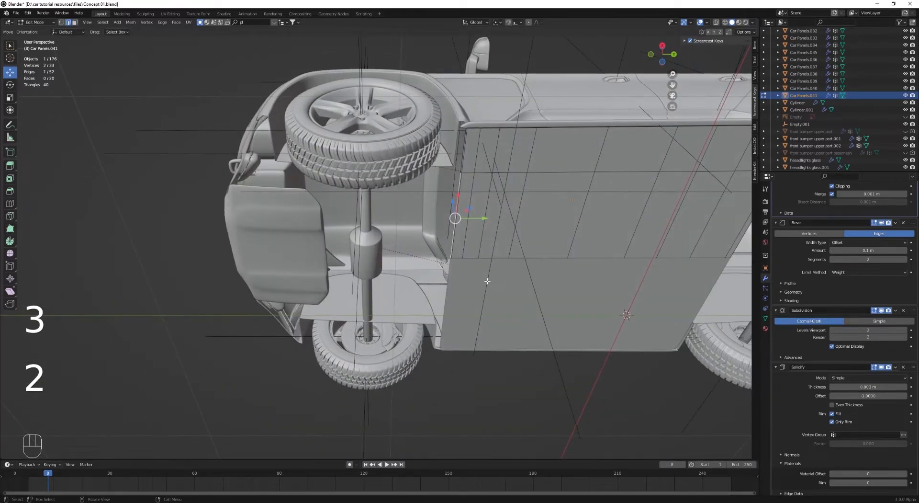
pyautogui.click(417, 215)
pyautogui.moveTo(416, 215); pyautogui.dragTo(446, 273, button='middle')
pyautogui.press('g')
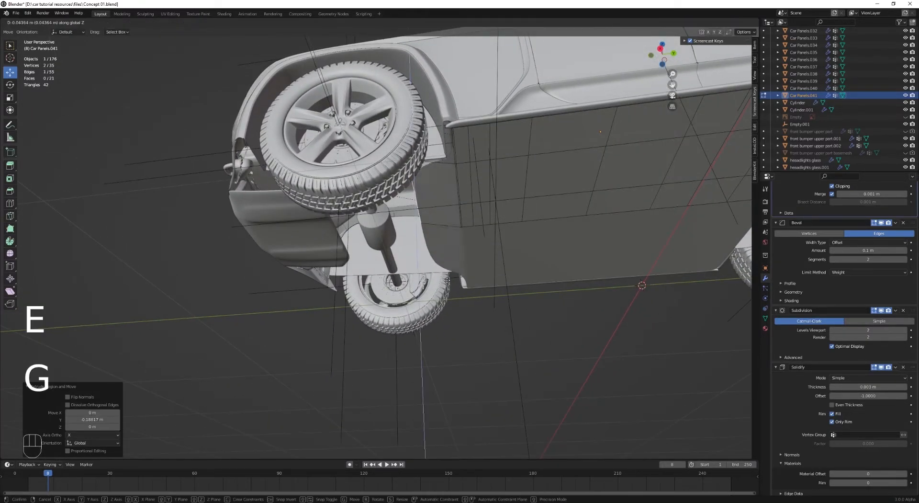
pyautogui.click(447, 273)
# Step: Extrude the front edge further forward in several segments past the front wheel, working in the right side wireframe view
pyautogui.press('KP_3')
pyautogui.press('z')
pyautogui.click(400, 273)
pyautogui.keyDown('shift'); pyautogui.moveTo(451, 238); pyautogui.dragTo(460, 320, button='middle'); pyautogui.keyUp('shift')
pyautogui.scroll(3, 518, 327)
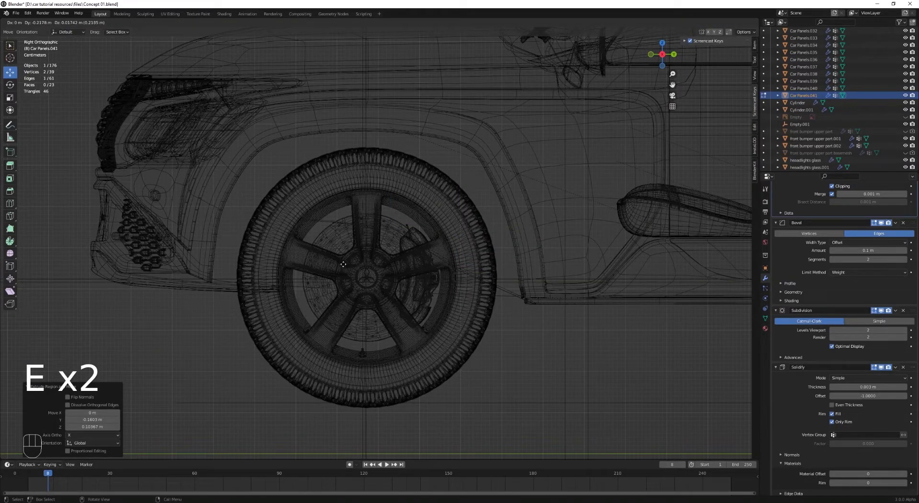
pyautogui.press('Tab')
pyautogui.moveTo(240, 312)
pyautogui.mouseDown(button='middle')
pyautogui.moveTo(268, 270)
pyautogui.moveTo(321, 246)
pyautogui.moveTo(393, 243)
pyautogui.moveTo(416, 253)
pyautogui.moveTo(283, 246)
pyautogui.mouseUp(button='middle')
pyautogui.press('z')
# Step: Extrude the inner rear edge of the floor panel backward in four segments arching over the rear axle
pyautogui.press('Tab')
pyautogui.moveTo(277, 252); pyautogui.dragTo(275, 252)
pyautogui.moveTo(276, 252); pyautogui.dragTo(335, 215, button='middle')
pyautogui.press('1')
pyautogui.click(249, 180)
pyautogui.click(352, 185)
pyautogui.scroll(3, 412, 217)
pyautogui.press('2')
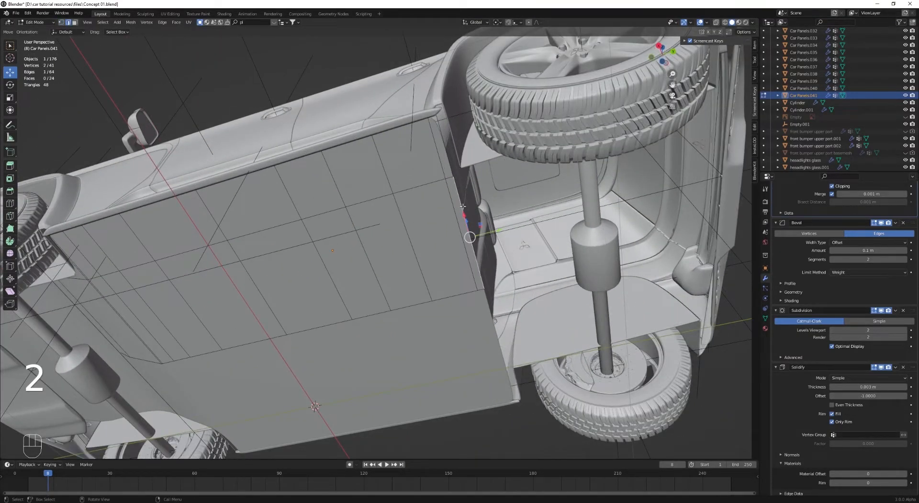
pyautogui.press('KP_3')
pyautogui.press('z')
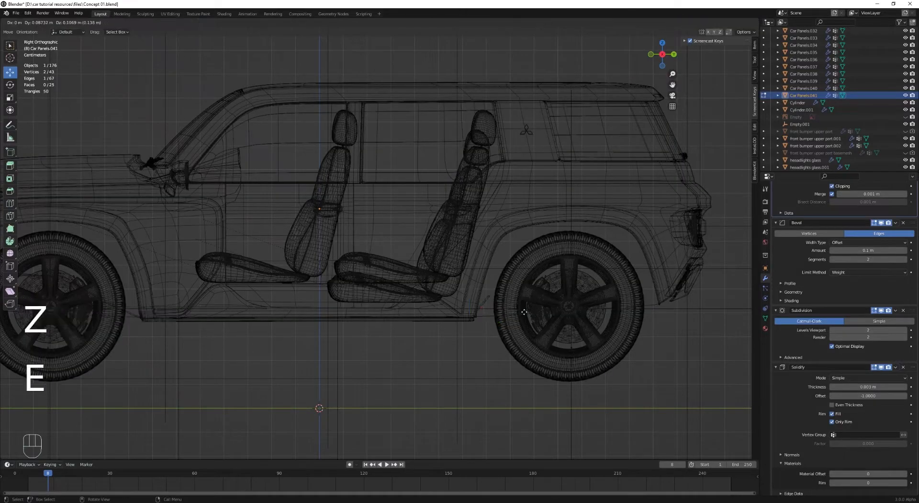
pyautogui.click(540, 298)
pyautogui.press('e')
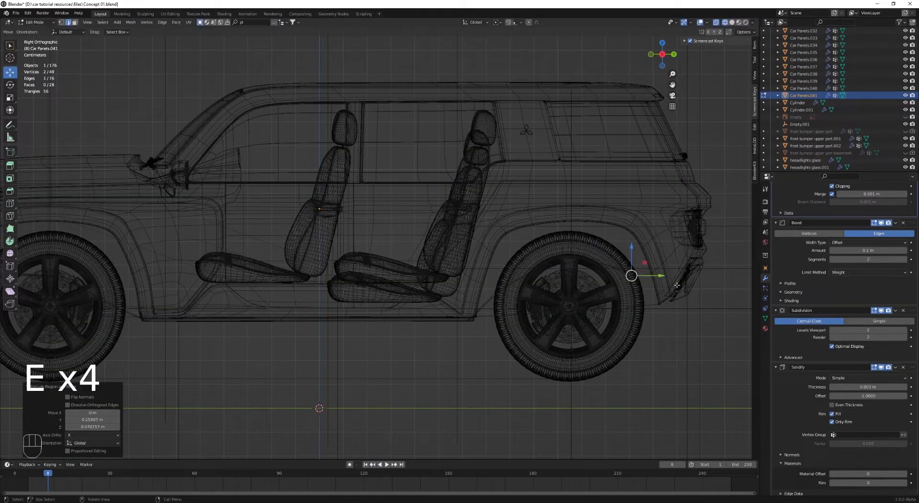
# Step: Extrude the rearmost edge further back to meet the underside of the rear bumper, working in the right side view
pyautogui.press('z')
pyautogui.moveTo(675, 309)
pyautogui.mouseDown(button='middle')
pyautogui.moveTo(694, 267)
pyautogui.moveTo(330, 276)
pyautogui.moveTo(334, 283)
pyautogui.mouseUp(button='middle')
pyautogui.click(717, 268)
pyautogui.press('KP_3')
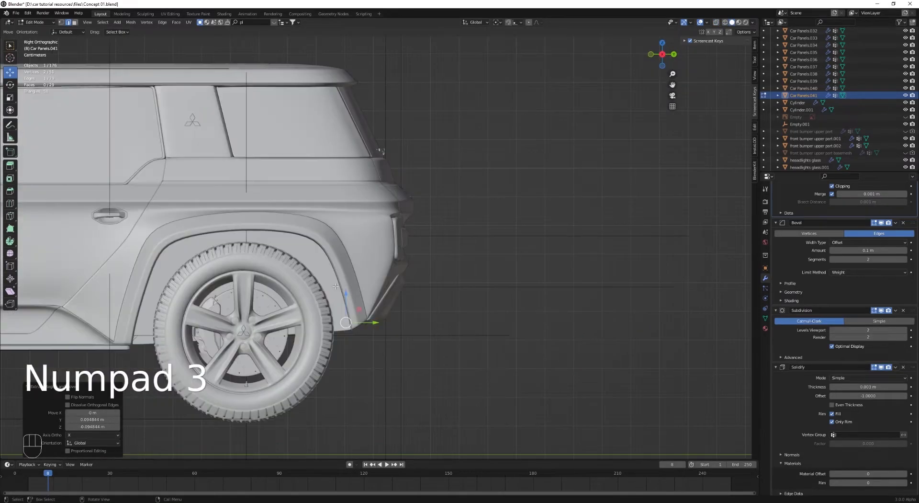
pyautogui.press('e')
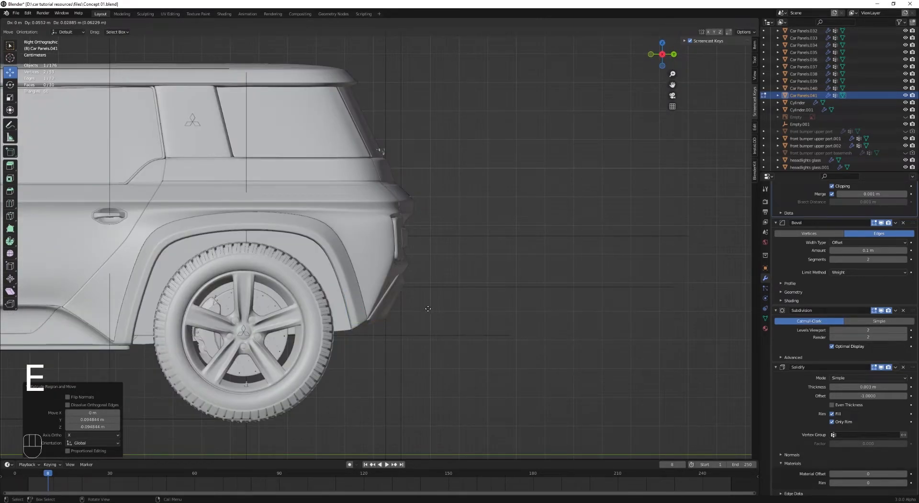
pyautogui.press('Tab')
# Step: Apply smooth shading to the underbody panel and deselect it
pyautogui.moveTo(424, 373); pyautogui.dragTo(320, 256, button='middle')
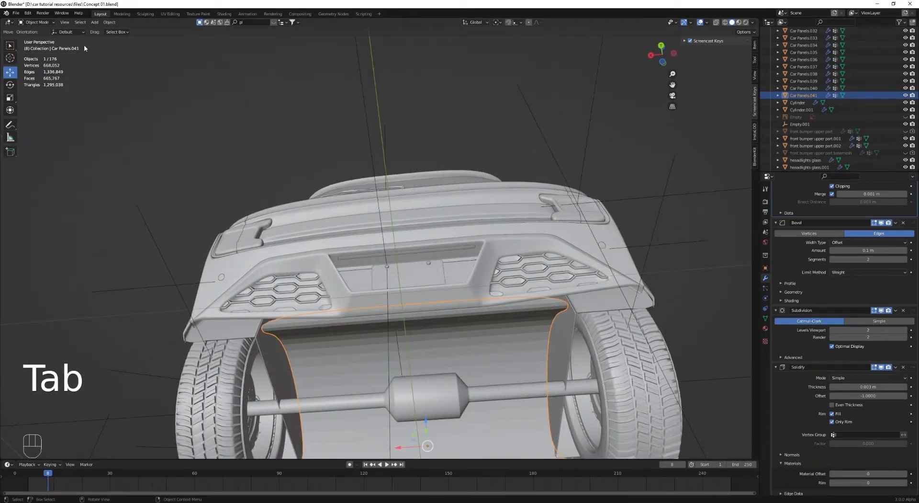
pyautogui.click(110, 22)
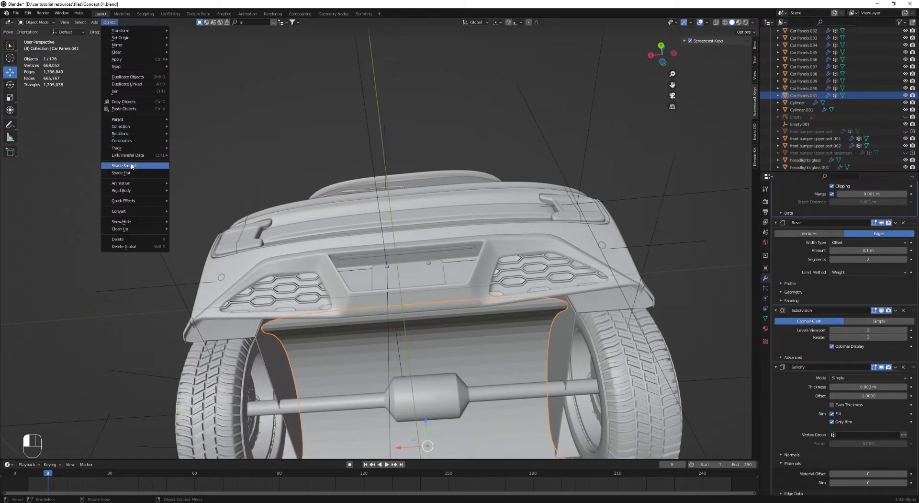
pyautogui.hotkey('alt', 'a')
# Step: Add a lengthwise loop cut through the inner strip of the underbody panel
pyautogui.press('Tab')
pyautogui.scroll(-3, 407, 208)
pyautogui.hotkey('ctrl', 'r')
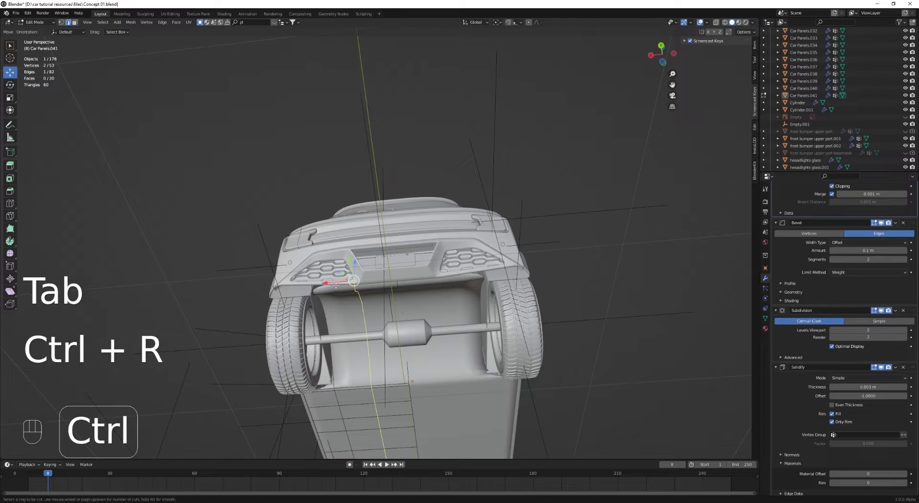
pyautogui.click(523, 287)
pyautogui.click(523, 287)
pyautogui.press('Tab')
# Step: Assign the Black plastic PL material to all faces of the underbody panel in material preview shading
pyautogui.click(765, 328)
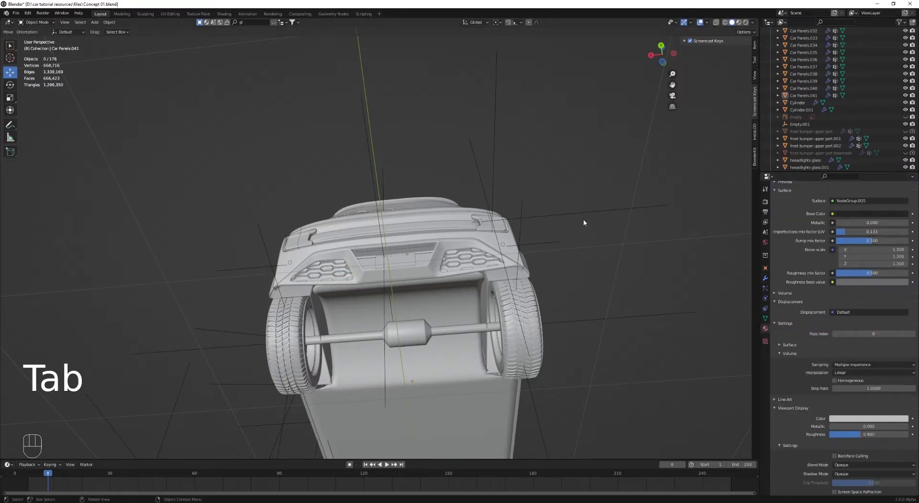
pyautogui.click(596, 262)
pyautogui.moveTo(562, 267)
pyautogui.mouseDown(button='middle')
pyautogui.moveTo(549, 274)
pyautogui.moveTo(539, 335)
pyautogui.mouseUp(button='middle')
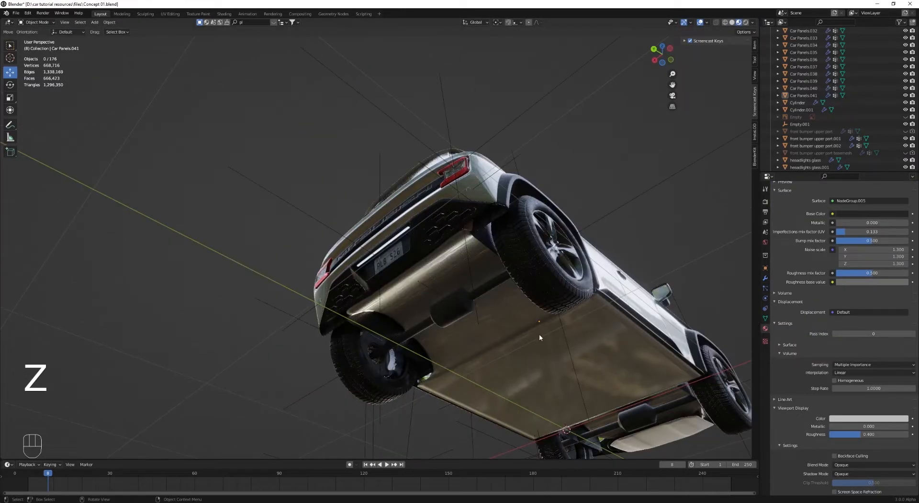
pyautogui.click(539, 335)
pyautogui.scroll(4, 797, 248)
pyautogui.press('Tab')
pyautogui.press('a')
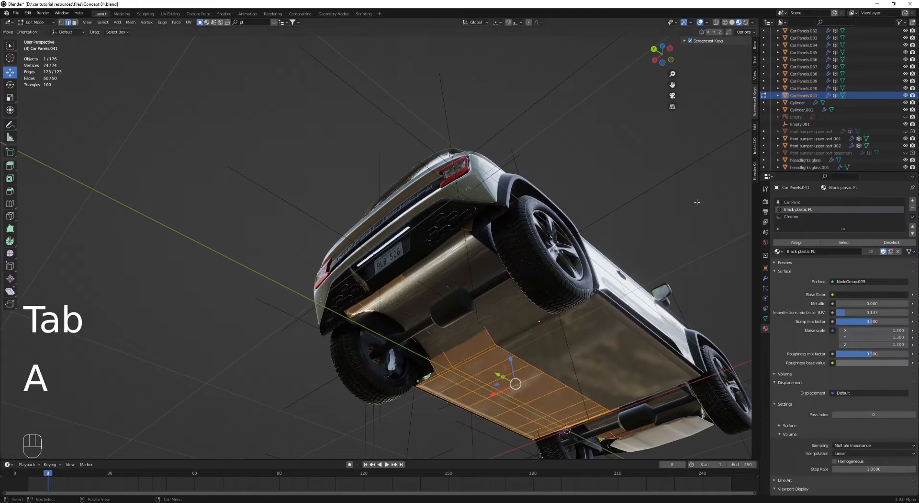
pyautogui.click(796, 242)
pyautogui.press('Tab')
pyautogui.hotkey('alt', 'a')
pyautogui.moveTo(647, 214)
pyautogui.mouseDown(button='middle')
pyautogui.moveTo(482, 266)
pyautogui.moveTo(575, 273)
pyautogui.moveTo(569, 296)
pyautogui.mouseUp(button='middle')
pyautogui.scroll(4, 573, 272)
pyautogui.press('z')
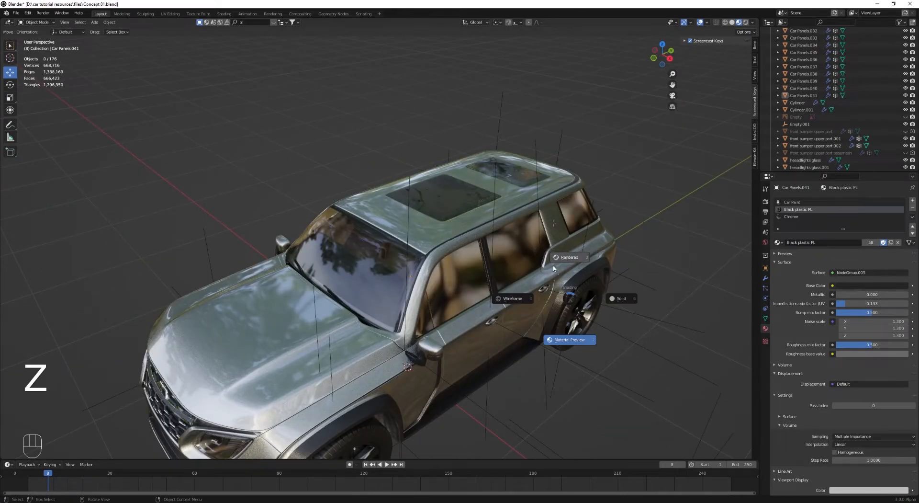
# Step: Reposition the scene camera with walk navigation in rendered shading to frame the whole SUV in a near side profile
pyautogui.click(554, 268)
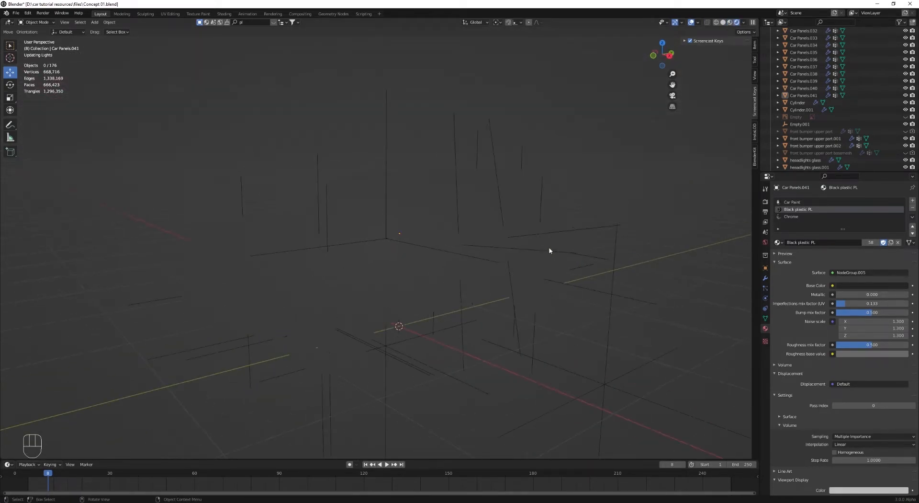
pyautogui.press('KP_0')
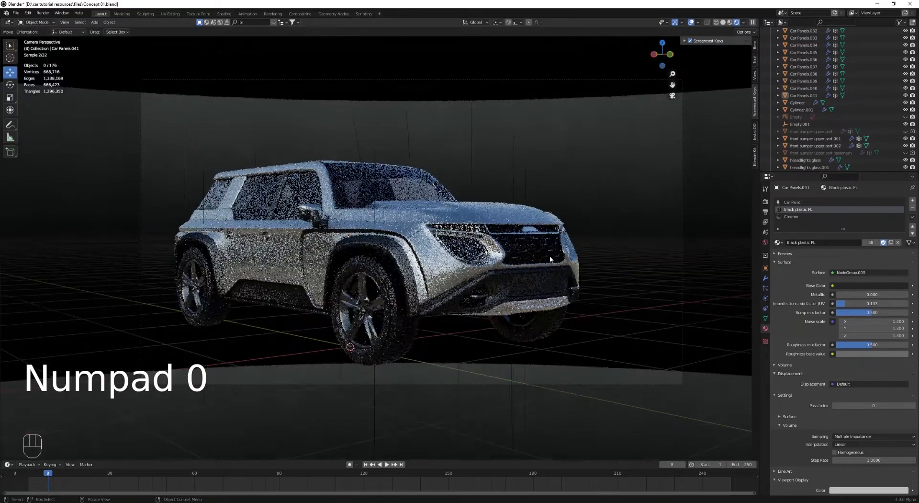
pyautogui.hotkey('ctrl', 'f')
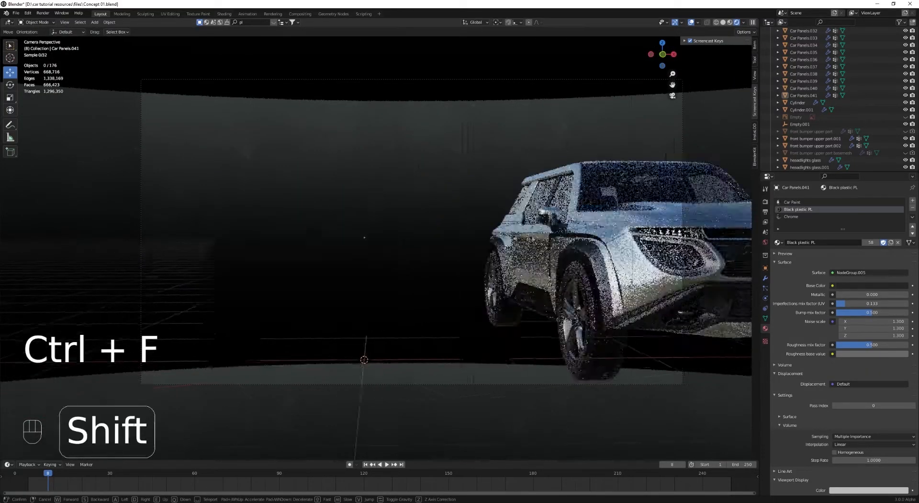
pyautogui.hotkey('shift', 'd')
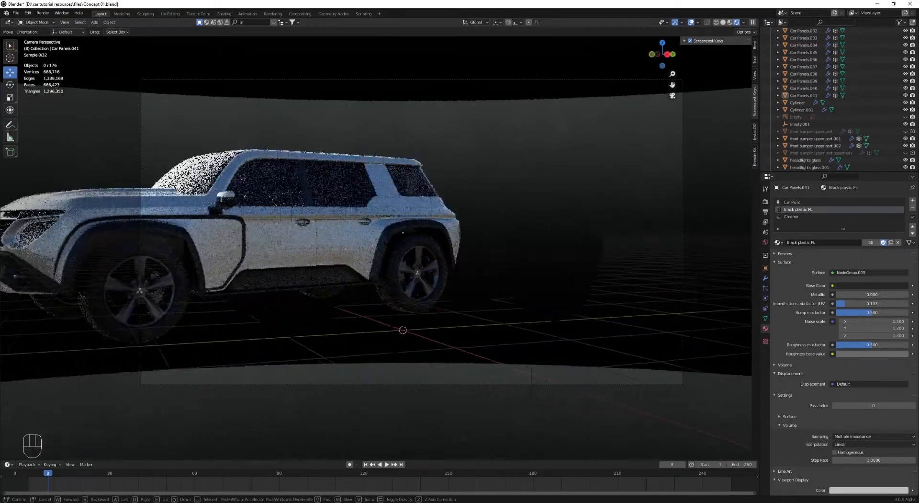
pyautogui.press('w')
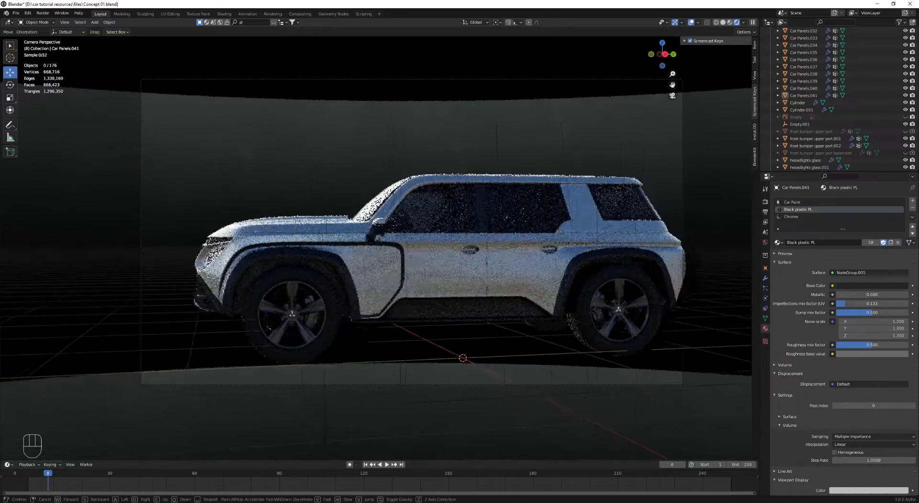
pyautogui.press('a')
pyautogui.click(387, 243)
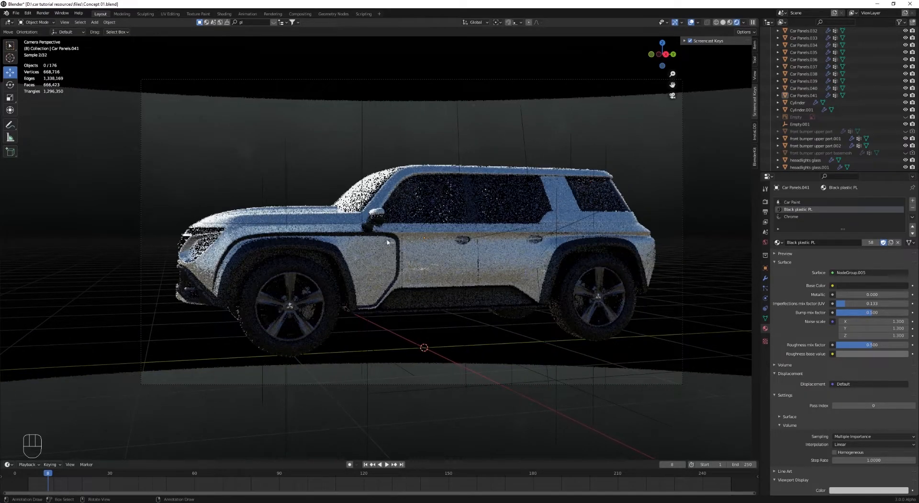
# Step: Select the chrome housing behind the red rear roof light and scale up its border edge loop
pyautogui.scroll(-4, 856, 137)
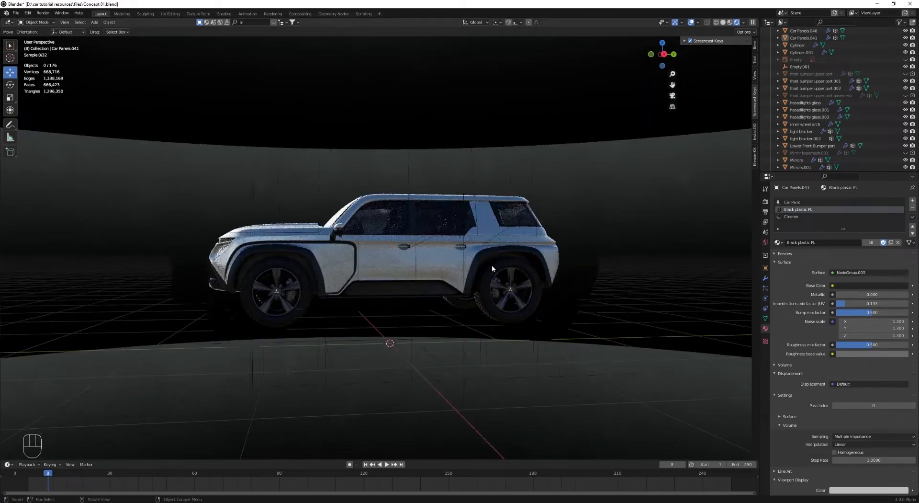
pyautogui.scroll(2, 492, 266)
pyautogui.press('z')
pyautogui.moveTo(587, 248)
pyautogui.keyDown('shift'); pyautogui.mouseDown(button='middle')
pyautogui.moveTo(349, 329)
pyautogui.moveTo(429, 314)
pyautogui.moveTo(335, 258)
pyautogui.mouseUp(button='middle'); pyautogui.keyUp('shift')
pyautogui.scroll(6, 350, 328)
pyautogui.click(310, 216)
pyautogui.moveTo(310, 216)
pyautogui.mouseDown(button='middle')
pyautogui.moveTo(267, 211)
pyautogui.moveTo(480, 244)
pyautogui.moveTo(465, 246)
pyautogui.moveTo(460, 267)
pyautogui.mouseUp(button='middle')
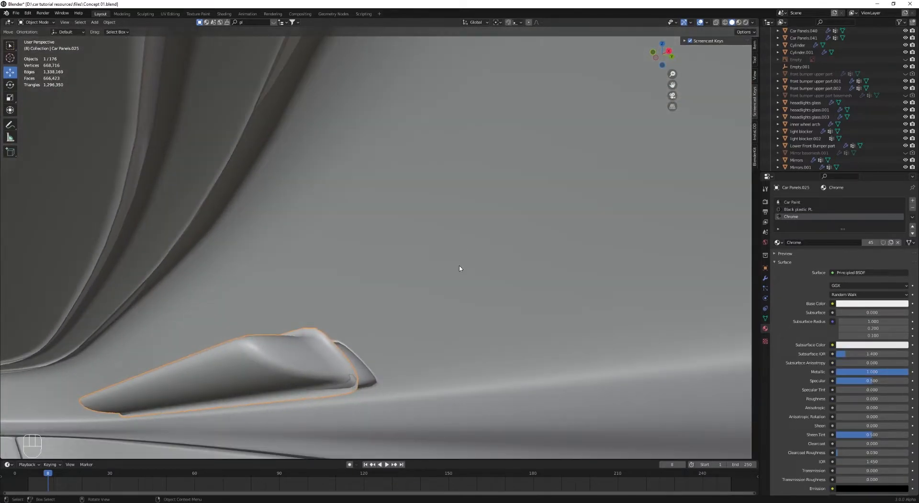
pyautogui.press('z')
pyautogui.moveTo(431, 343); pyautogui.dragTo(458, 246, button='middle')
pyautogui.press('Tab')
pyautogui.keyDown('alt'); pyautogui.click(487, 271); pyautogui.keyUp('alt')
pyautogui.press('s')
pyautogui.click(546, 293)
# Step: Move the housing's border edge loop so it covers the red light from inside, adjusting it against the outside view
pyautogui.press('Tab')
pyautogui.press('Tab')
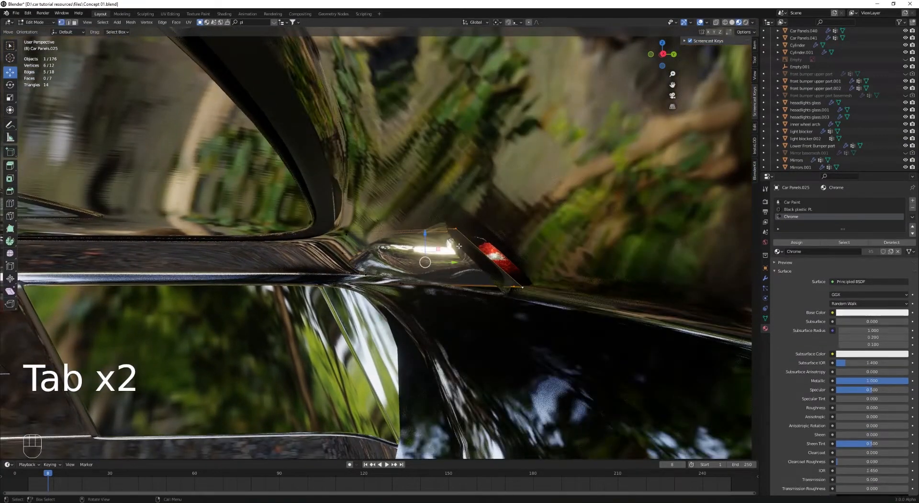
pyautogui.click(459, 247)
pyautogui.press('Tab')
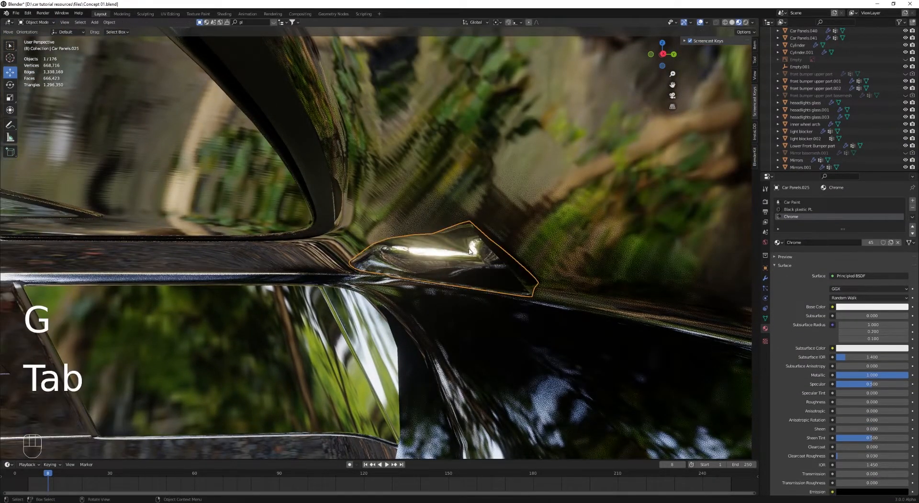
pyautogui.hotkey('alt', 'a')
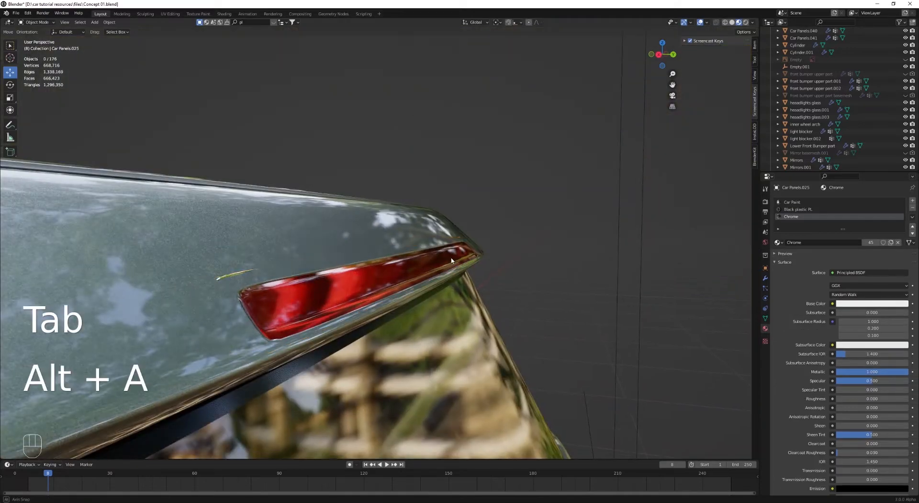
pyautogui.moveTo(451, 259); pyautogui.dragTo(307, 270, button='middle')
pyautogui.press('Tab')
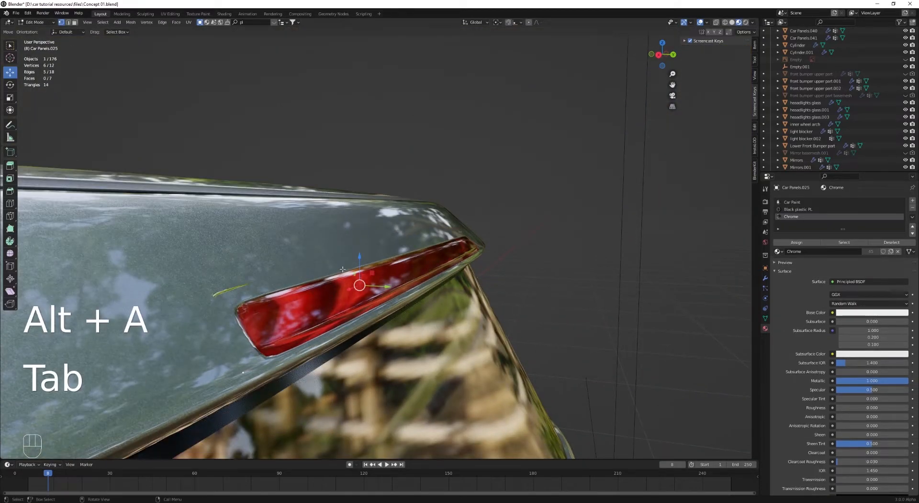
pyautogui.click(341, 268)
pyautogui.moveTo(357, 283); pyautogui.dragTo(260, 282, button='middle')
pyautogui.press('Tab')
pyautogui.hotkey('alt', 'a')
# Step: Try to stretch the entire chrome housing along Z and shift it vertically, working in rendered shading
pyautogui.scroll(-6, 474, 264)
pyautogui.moveTo(475, 263)
pyautogui.mouseDown(button='middle')
pyautogui.moveTo(582, 283)
pyautogui.moveTo(625, 273)
pyautogui.mouseUp(button='middle')
pyautogui.scroll(5, 582, 284)
pyautogui.press('z')
pyautogui.click(569, 227)
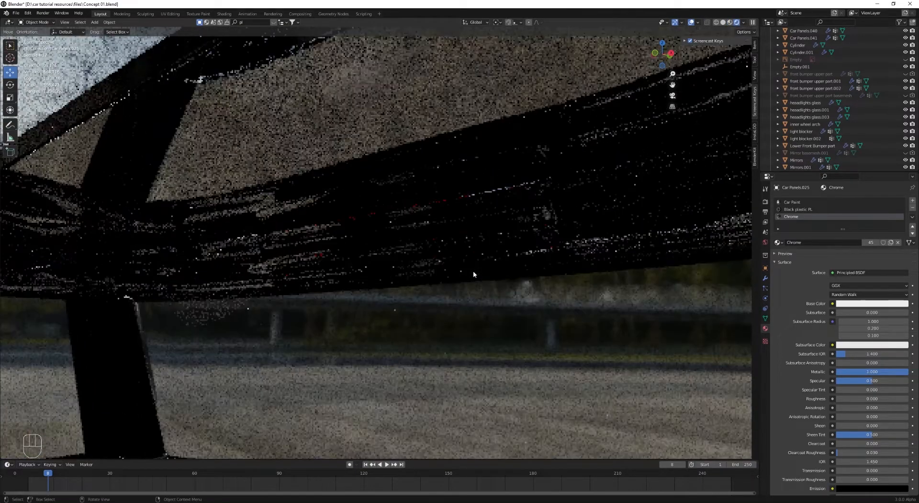
pyautogui.moveTo(473, 274); pyautogui.dragTo(527, 242, button='middle')
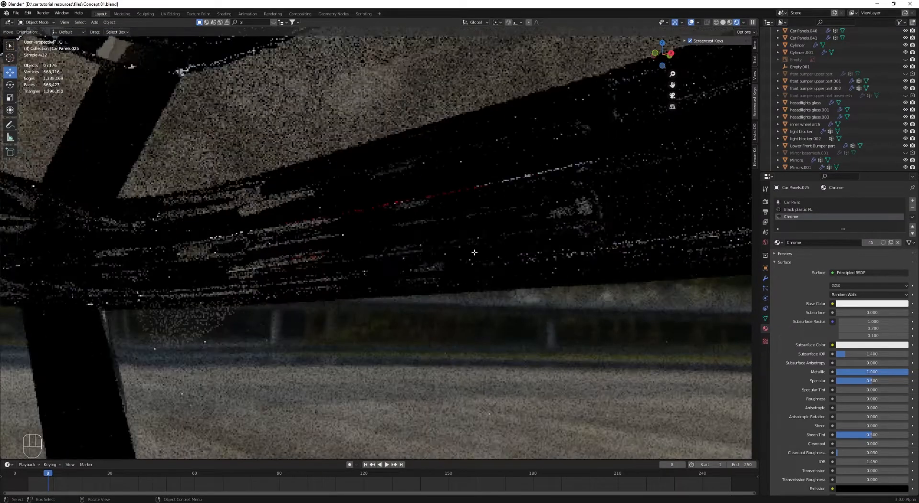
pyautogui.press('Tab')
pyautogui.press('a')
pyautogui.press('s')
pyautogui.press('z')
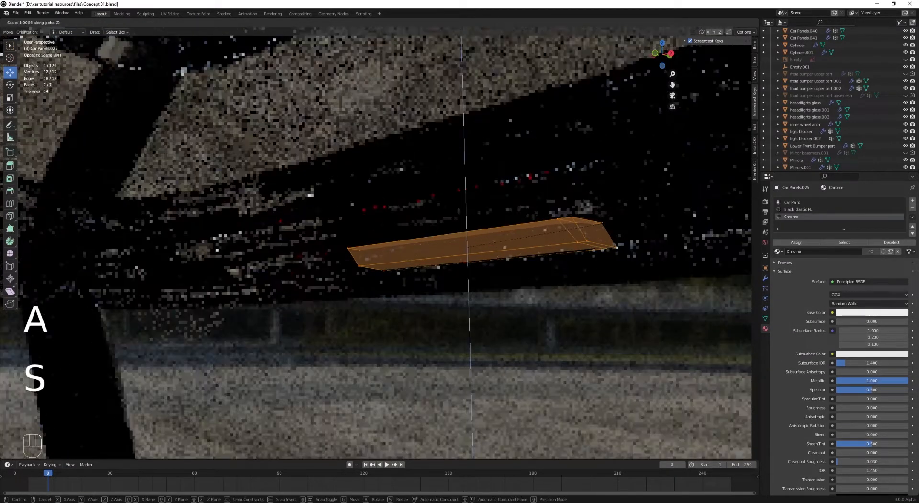
pyautogui.click(646, 214)
pyautogui.press('g')
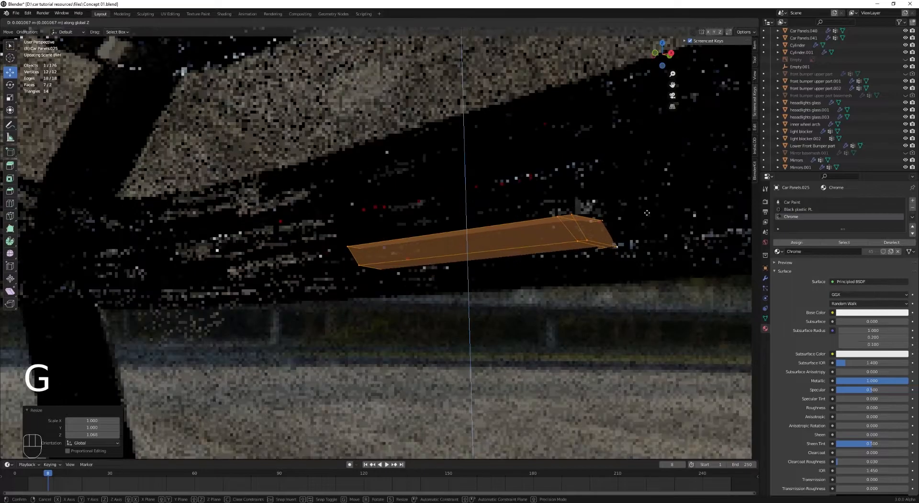
pyautogui.click(611, 225)
pyautogui.hotkey('ctrl', 'z')
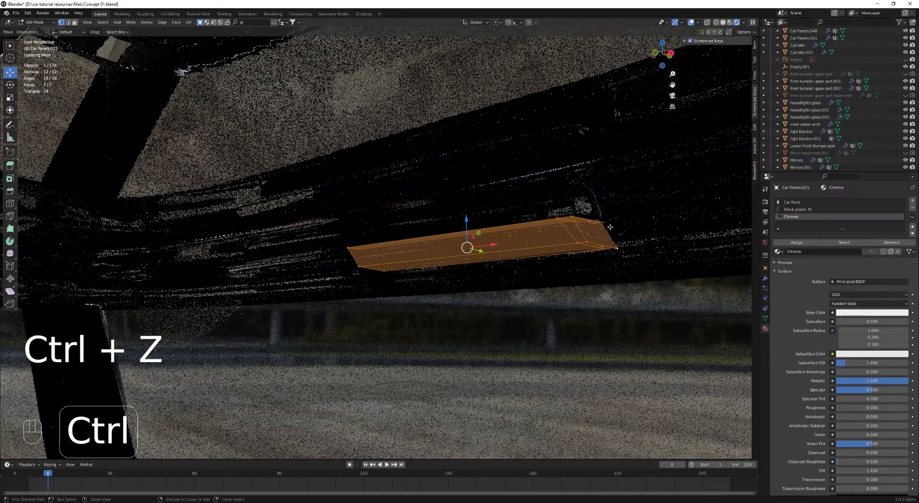
pyautogui.press('Tab')
# Step: Add a loop cut to the chrome housing and slide it toward the border edge, working in solid shading
pyautogui.press('z')
pyautogui.click(616, 256)
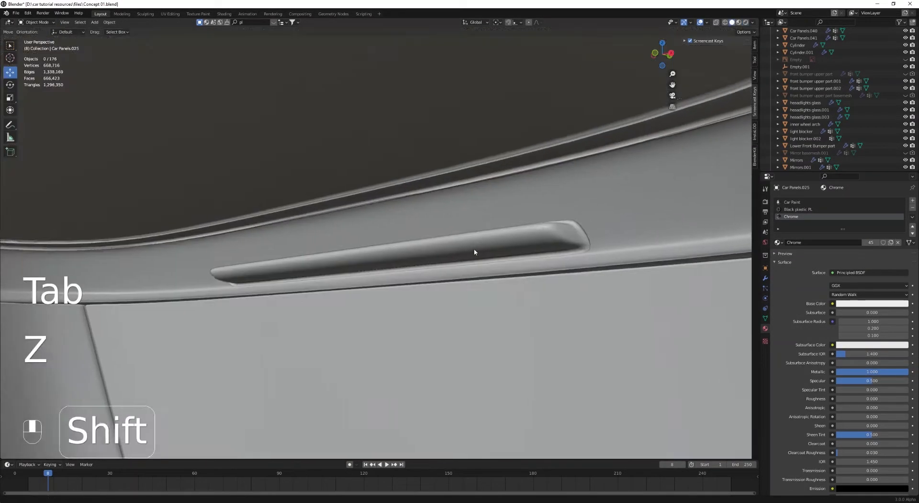
pyautogui.scroll(2, 407, 257)
pyautogui.moveTo(474, 251)
pyautogui.keyDown('shift'); pyautogui.mouseDown(button='middle')
pyautogui.moveTo(407, 257)
pyautogui.moveTo(418, 260)
pyautogui.moveTo(421, 289)
pyautogui.mouseUp(button='middle'); pyautogui.keyUp('shift')
pyautogui.click(407, 257)
pyautogui.press('Tab')
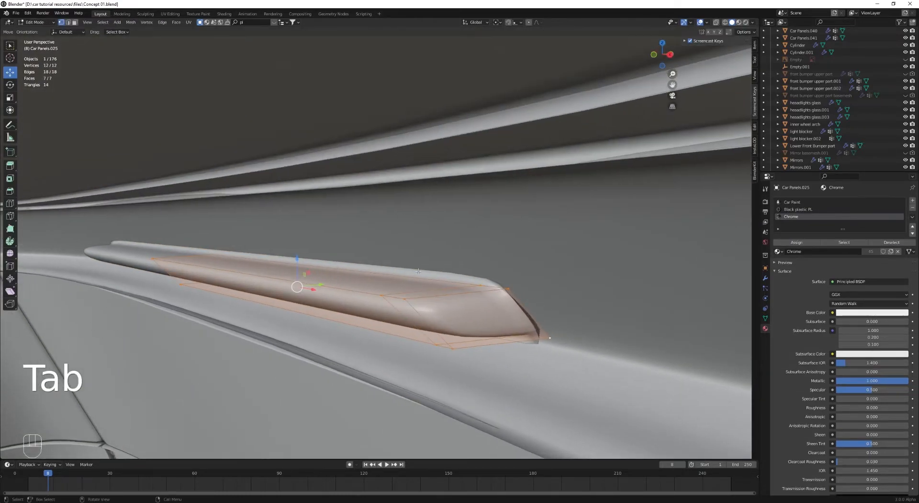
pyautogui.hotkey('ctrl', 'r')
pyautogui.click(421, 289)
pyautogui.click(466, 291)
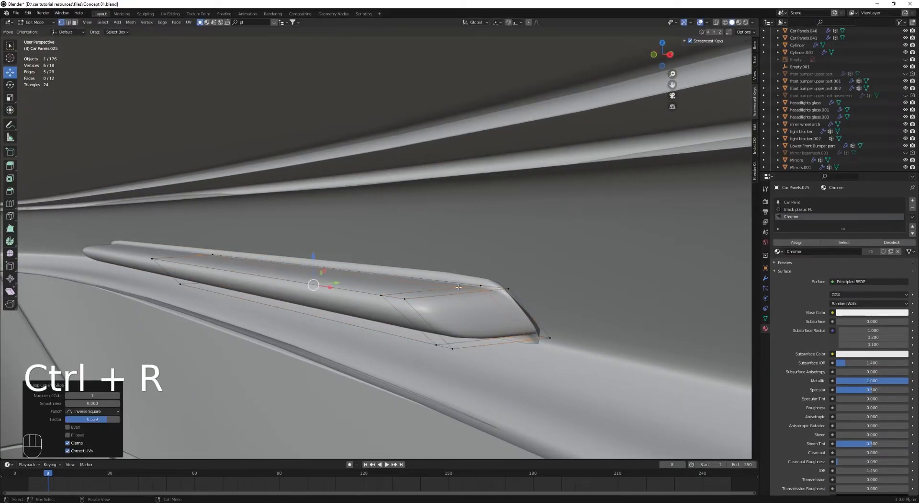
# Step: Move the upper edge of the new loop slightly along Y and Z to fit the housing behind the rear light
pyautogui.click(478, 284)
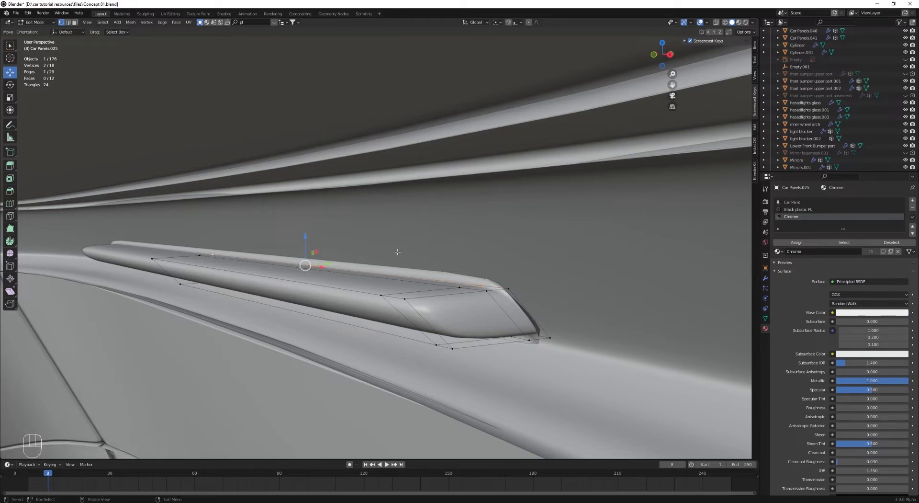
pyautogui.moveTo(330, 261); pyautogui.dragTo(331, 260)
pyautogui.moveTo(330, 260); pyautogui.dragTo(288, 268, button='middle')
pyautogui.moveTo(311, 259); pyautogui.dragTo(303, 258)
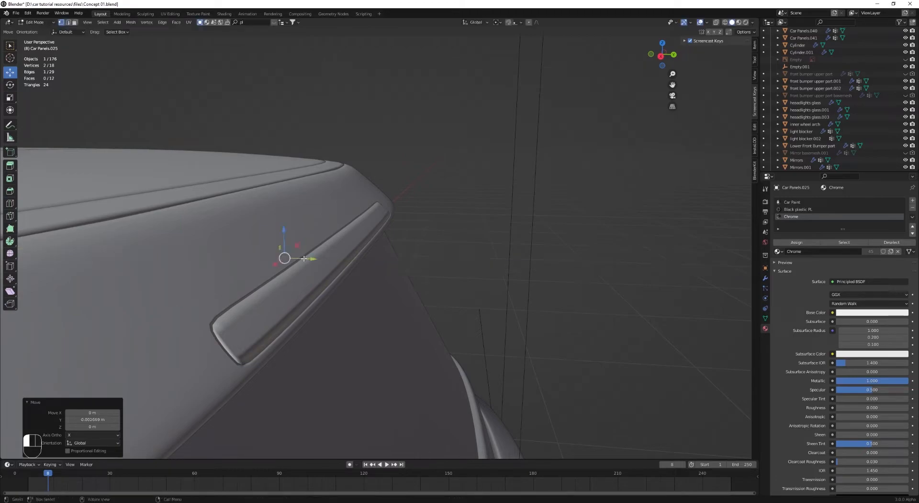
pyautogui.press('g')
pyautogui.press('z')
pyautogui.click(329, 251)
pyautogui.press('Tab')
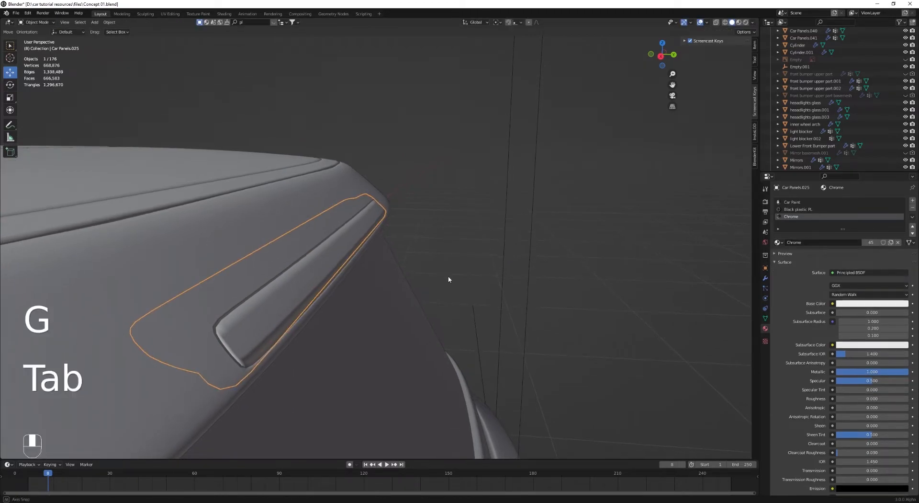
# Step: Examine the rear roof light and its housing from outside and inside the cabin in rendered and material preview shading
pyautogui.click(450, 193)
pyautogui.hotkey('alt', 'a')
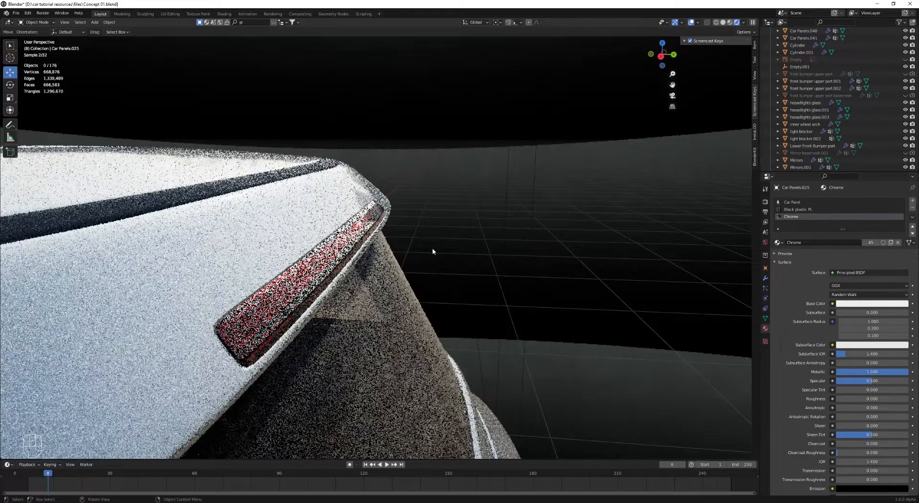
pyautogui.moveTo(433, 251); pyautogui.dragTo(490, 233, button='middle')
pyautogui.scroll(-3, 449, 277)
pyautogui.moveTo(449, 277); pyautogui.dragTo(471, 286, button='middle')
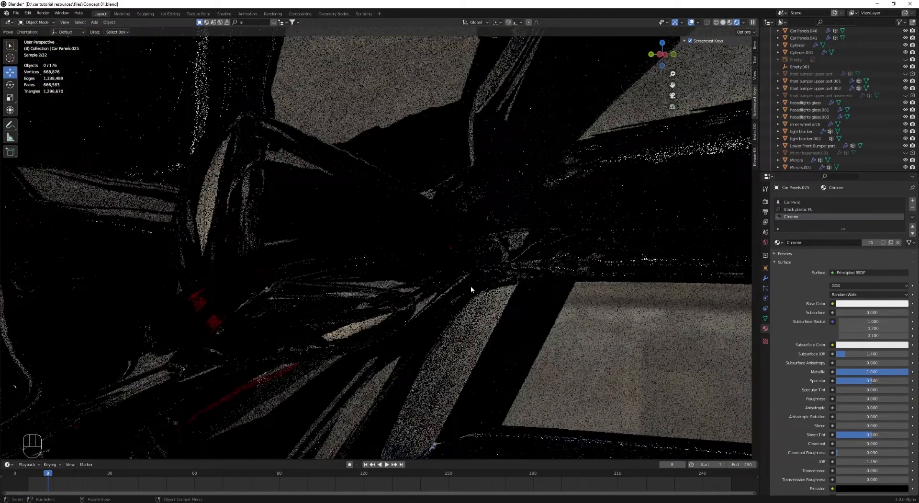
pyautogui.press('z')
pyautogui.click(495, 281)
pyautogui.press('z')
pyautogui.click(493, 302)
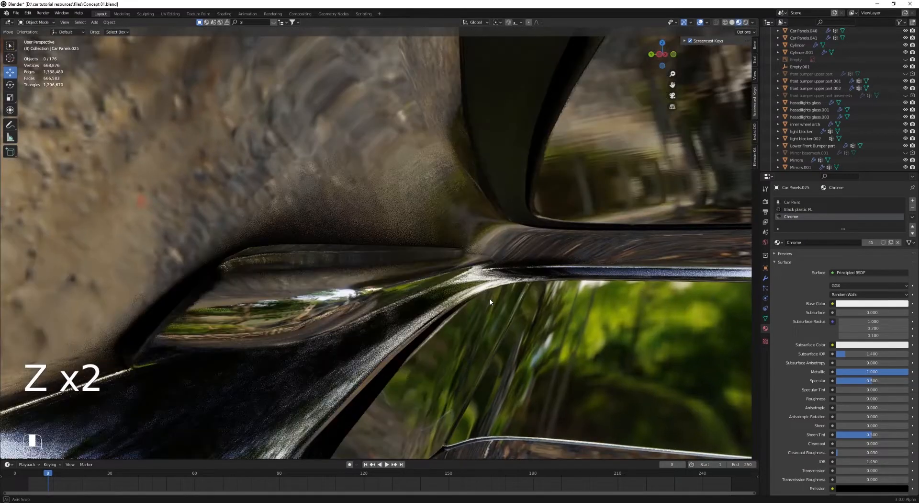
pyautogui.click(405, 290)
pyautogui.moveTo(404, 291); pyautogui.dragTo(377, 289, button='middle')
# Step: Turn off Only Rim in the Car Panels body's Solidify modifier and set its Material Offset to 1
pyautogui.click(557, 214)
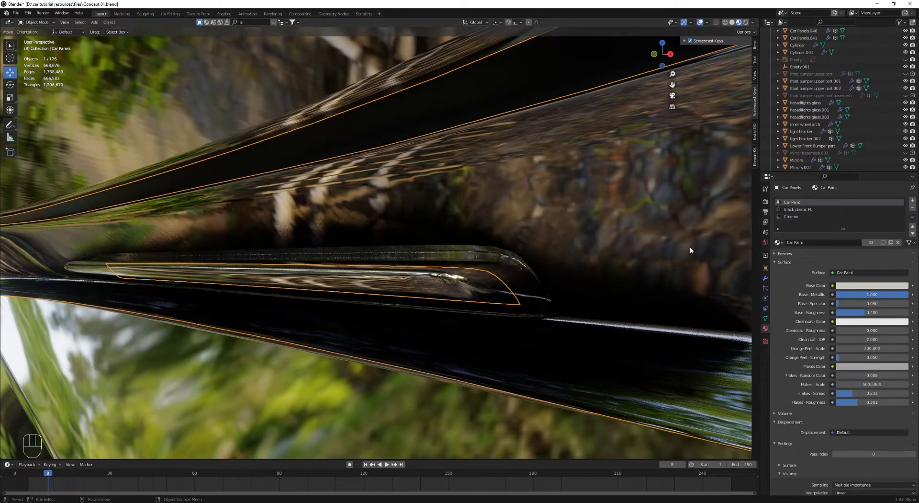
pyautogui.click(766, 278)
pyautogui.scroll(-6, 813, 376)
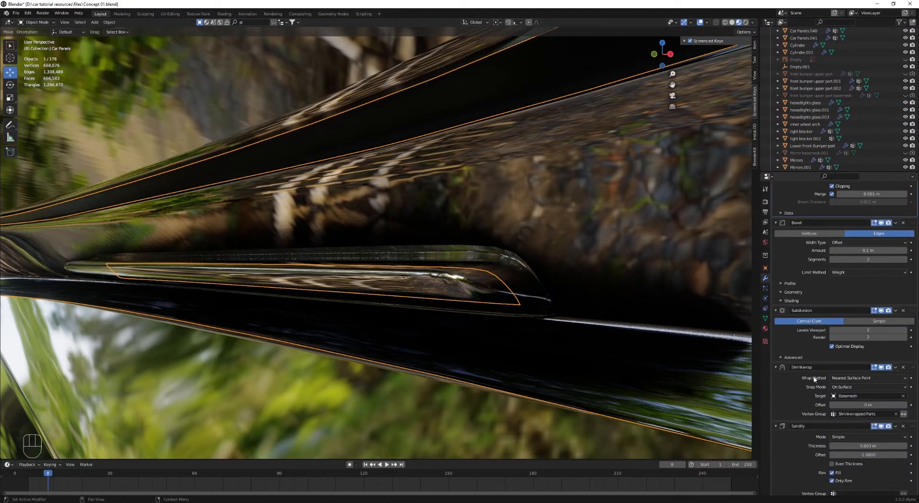
pyautogui.click(832, 409)
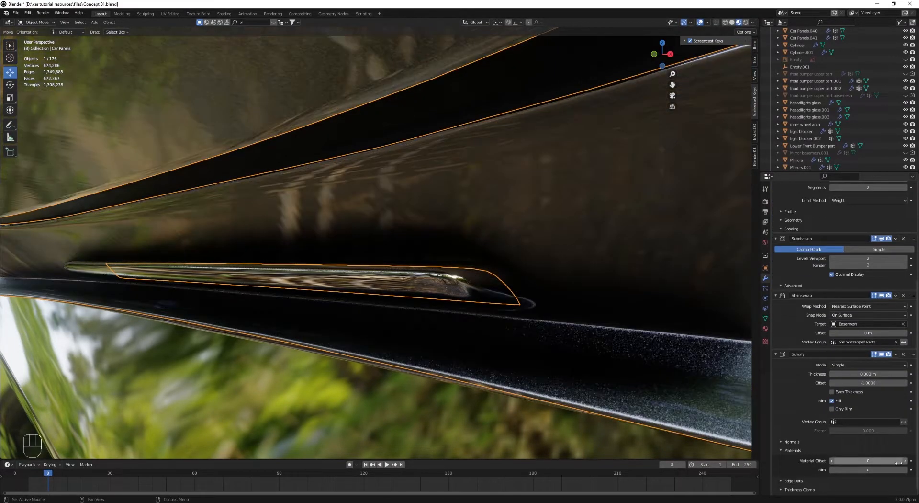
pyautogui.click(905, 461)
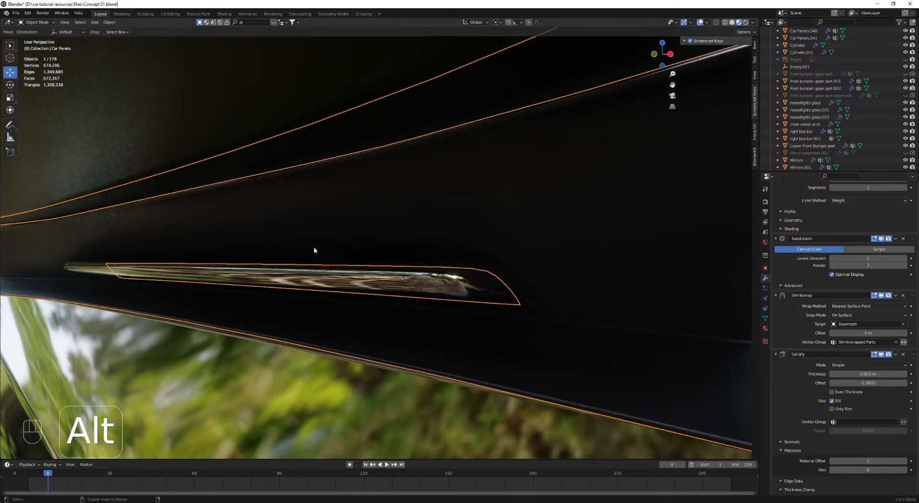
# Step: Examine the body shell's exterior and the cabin's inner roof and pillars in rendered and solid shading
pyautogui.hotkey('alt', 'a')
pyautogui.press('z')
pyautogui.click(326, 168)
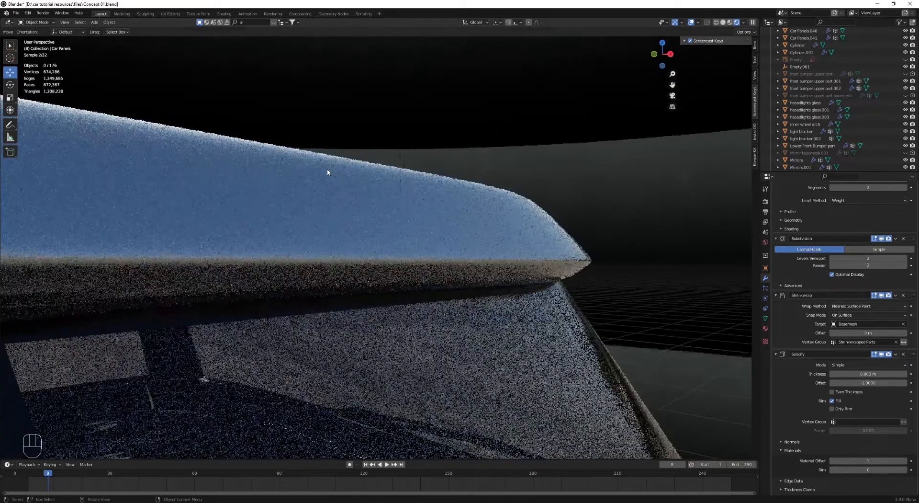
pyautogui.scroll(-4, 327, 172)
pyautogui.moveTo(290, 218)
pyautogui.keyDown('shift'); pyautogui.mouseDown(button='middle')
pyautogui.moveTo(308, 203)
pyautogui.moveTo(435, 223)
pyautogui.moveTo(481, 220)
pyautogui.mouseUp(button='middle'); pyautogui.keyUp('shift')
pyautogui.scroll(4, 434, 223)
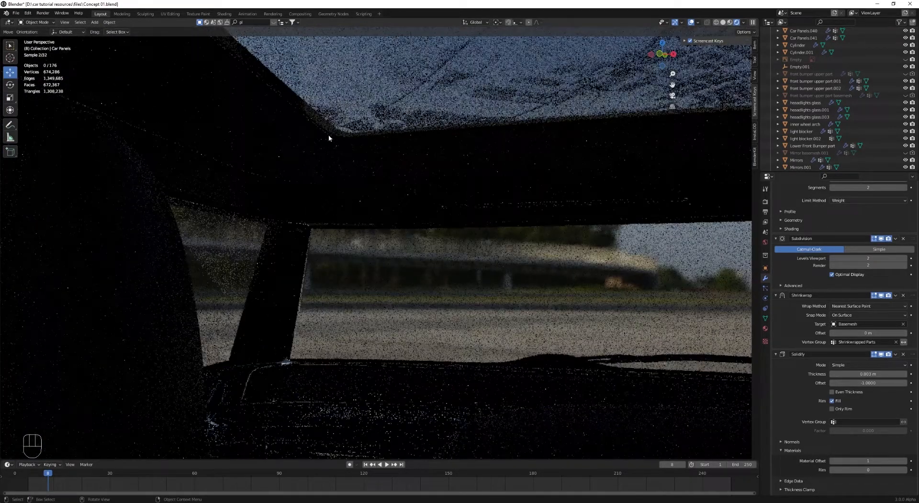
pyautogui.moveTo(329, 134)
pyautogui.mouseDown(button='middle')
pyautogui.moveTo(288, 135)
pyautogui.moveTo(263, 158)
pyautogui.mouseUp(button='middle')
pyautogui.press('z')
pyautogui.click(386, 163)
pyautogui.moveTo(230, 205); pyautogui.dragTo(296, 210, button='middle')
pyautogui.moveTo(431, 221)
pyautogui.keyDown('shift'); pyautogui.mouseDown(button='middle')
pyautogui.moveTo(498, 223)
pyautogui.moveTo(392, 228)
pyautogui.moveTo(514, 231)
pyautogui.moveTo(447, 231)
pyautogui.mouseUp(button='middle'); pyautogui.keyUp('shift')
pyautogui.keyDown('shift'); pyautogui.moveTo(325, 231); pyautogui.dragTo(446, 232, button='middle'); pyautogui.keyUp('shift')
pyautogui.click(509, 221)
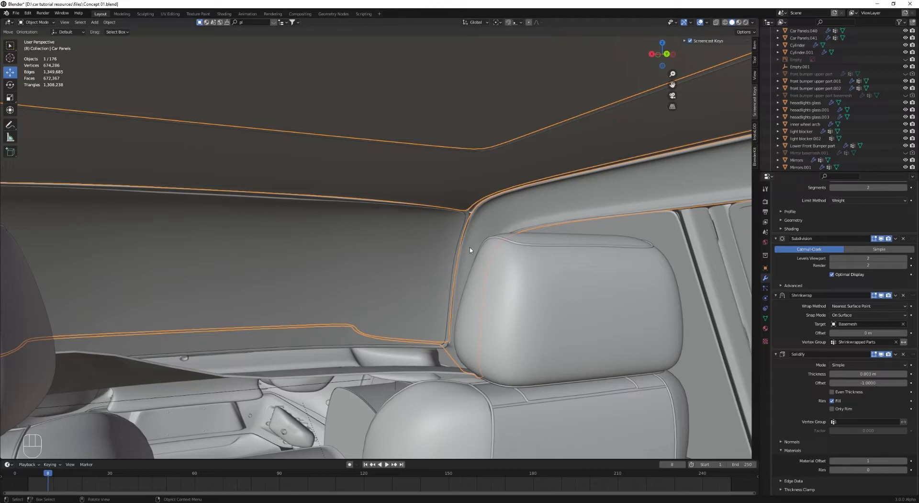
# Step: Deselect the body and show the complete SUV through the camera in rendered shading
pyautogui.hotkey('alt', 'a')
pyautogui.scroll(-7, 470, 250)
pyautogui.moveTo(345, 283); pyautogui.dragTo(481, 283, button='middle')
pyautogui.scroll(-4, 465, 320)
pyautogui.press('KP_0')
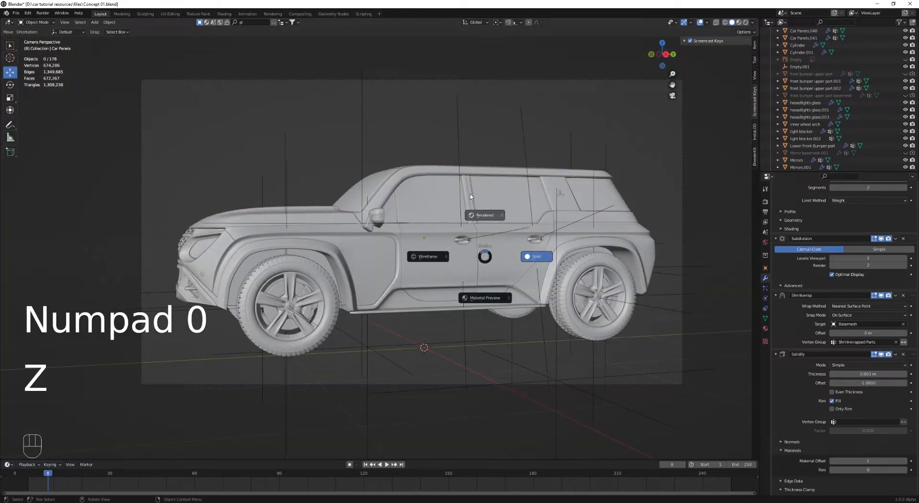
pyautogui.click(470, 196)
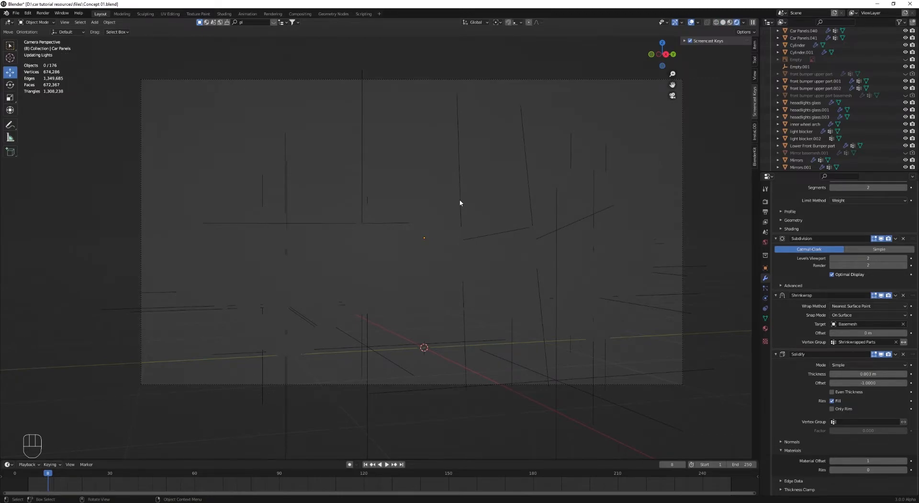